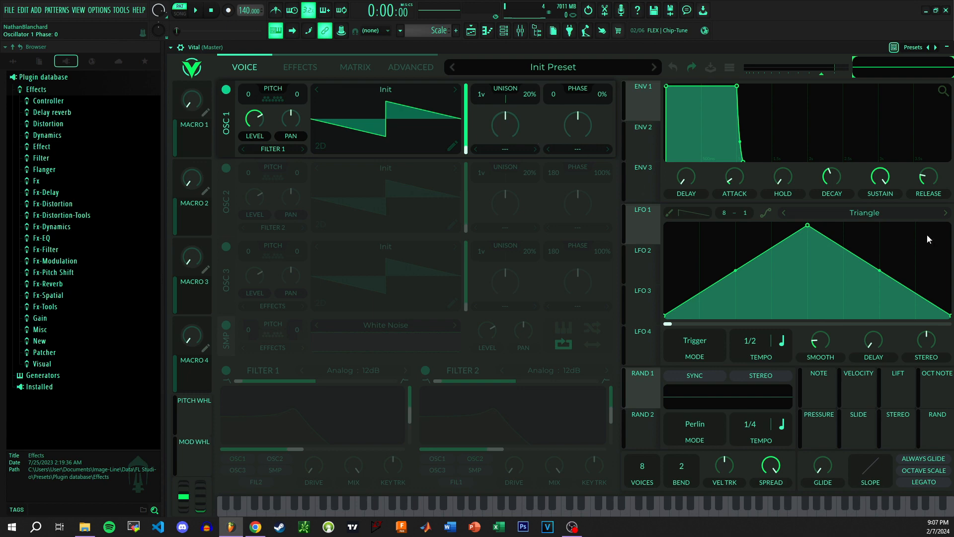
Step: Set LFO 1's shape to Saw Up and assign it to modulate oscillator 1's wave frame
left_click(854, 214)
left_click(862, 111)
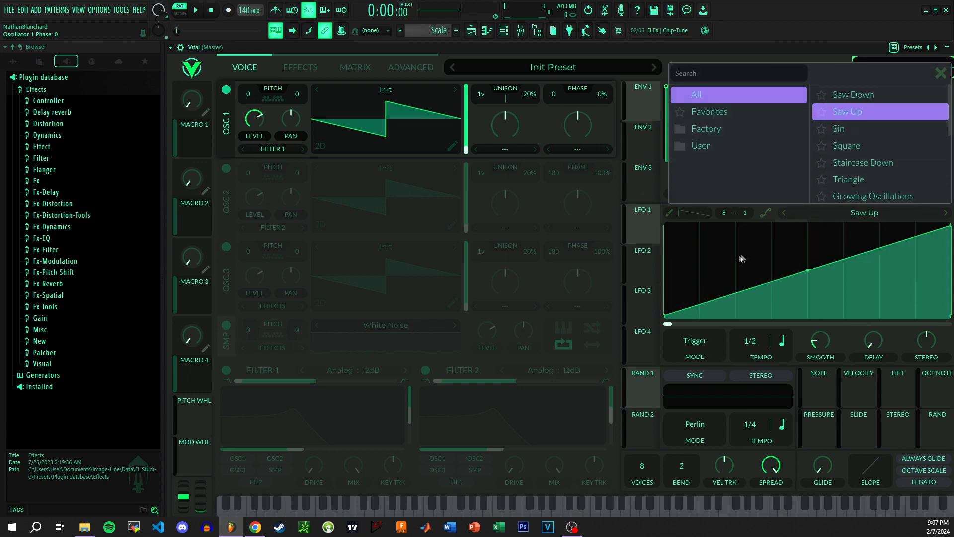
left_click(941, 73)
left_click_drag(655, 228, 466, 150)
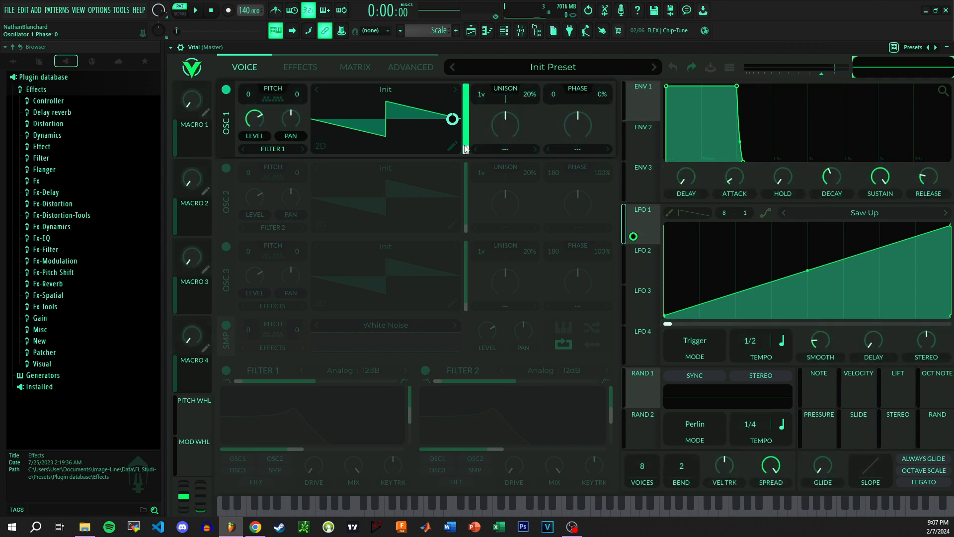
Step: Set oscillator 1's unison to 16 voices with 50% detune
right_click(529, 94)
left_click(542, 114)
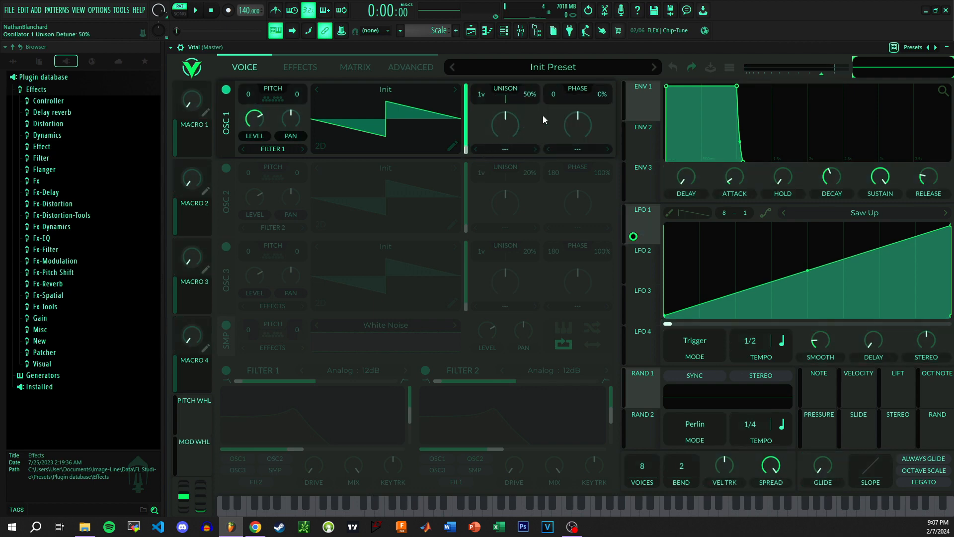
scroll(478, 100, "up", 15)
Step: In oscillator 1's wavetable editor, remove the Wave Source group and add a Line Source in its place
left_click(453, 148)
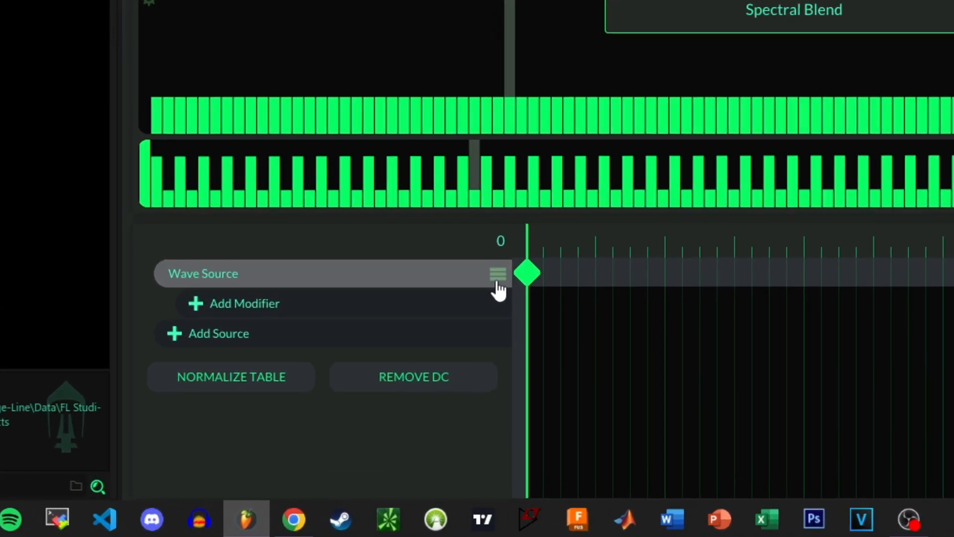
left_click(360, 400)
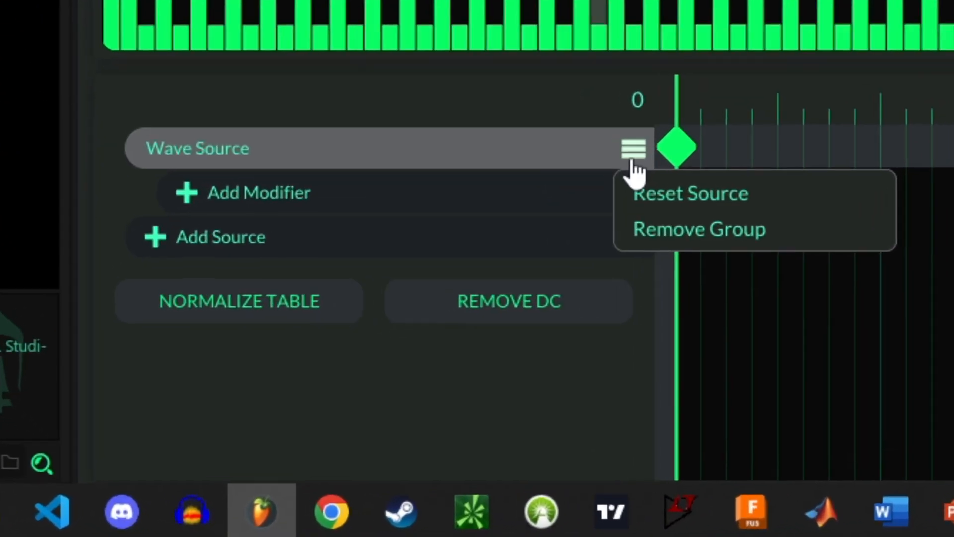
left_click(630, 226)
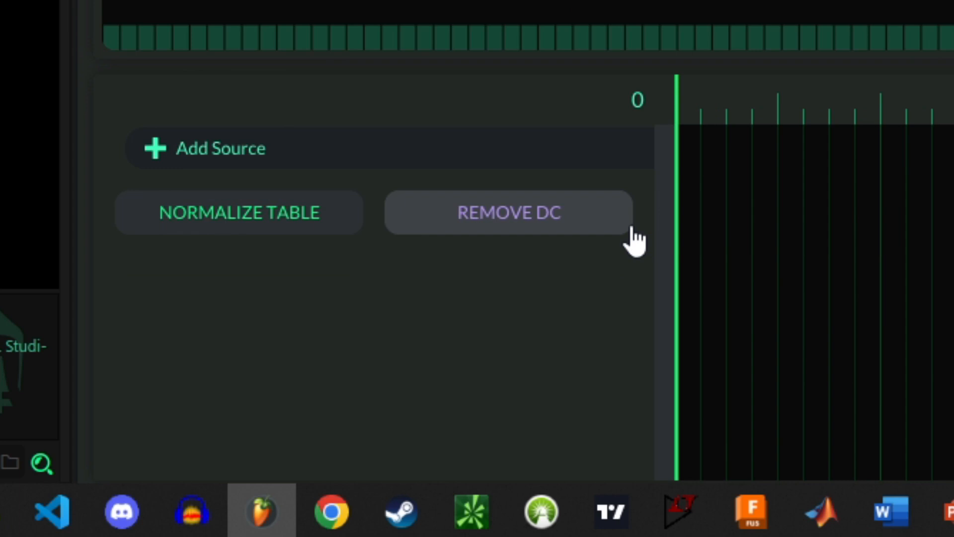
left_click(368, 155)
left_click(276, 236)
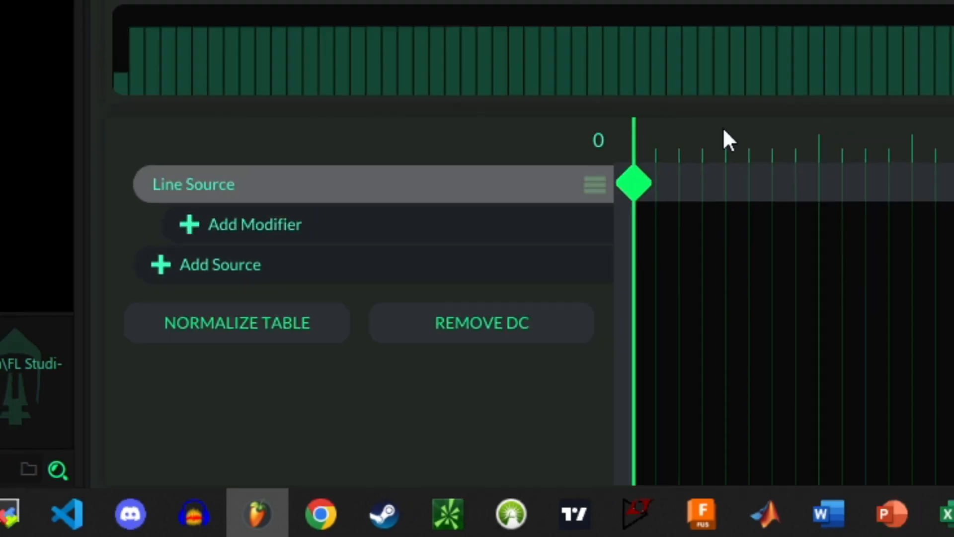
Step: Flip the line source's waveform horizontally and close the wavetable editor
right_click(570, 130)
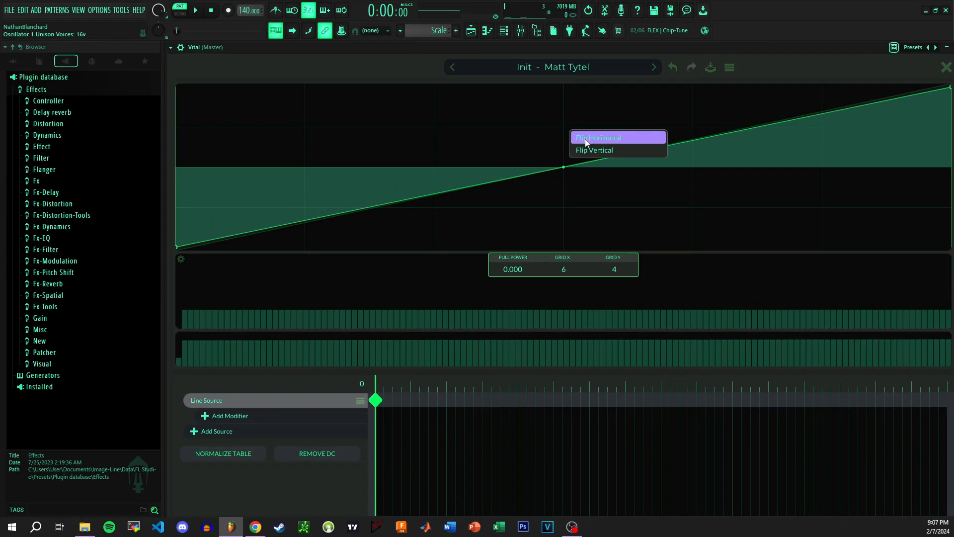
left_click(586, 143)
left_click(944, 68)
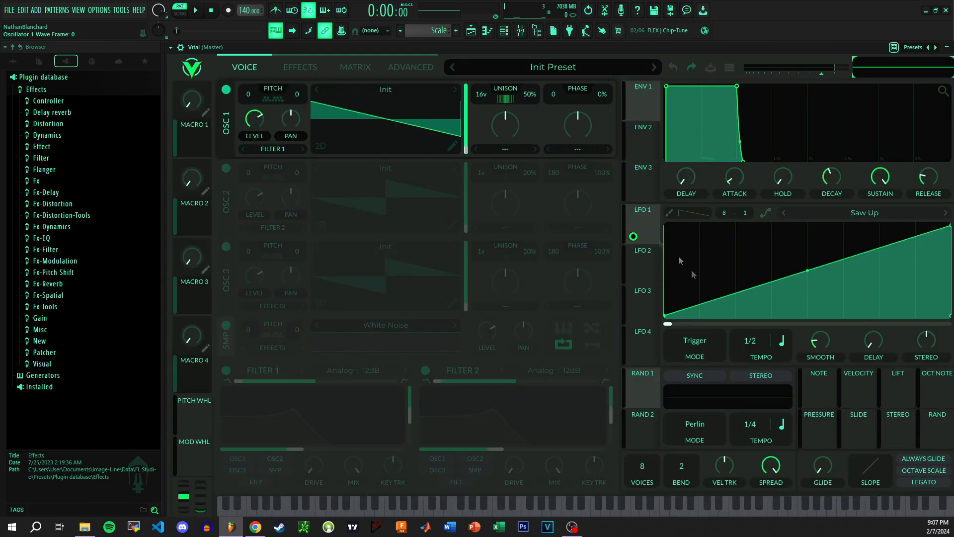
Step: Enable the Compressor effect and raise the low band's upper and lower thresholds
left_click(279, 68)
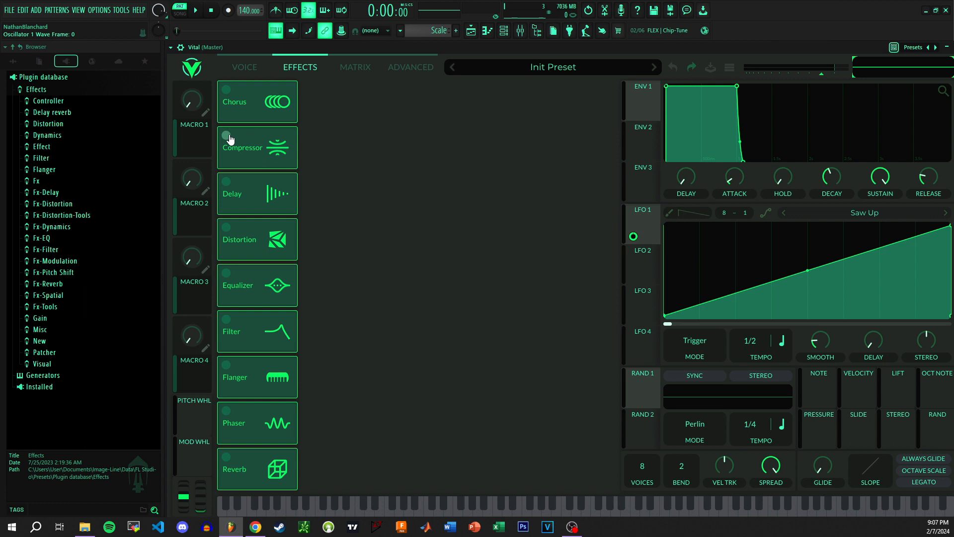
left_click(227, 136)
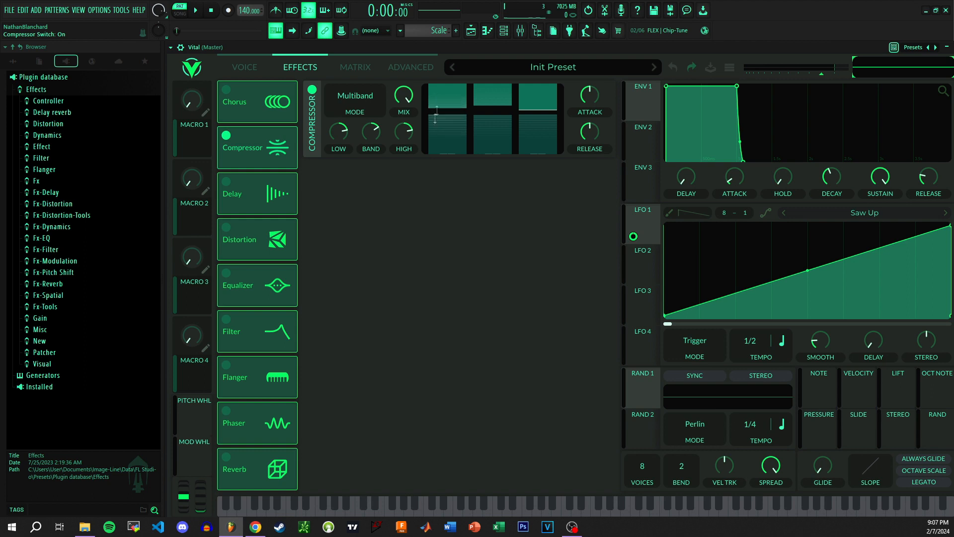
left_click_drag(444, 107, 443, 100)
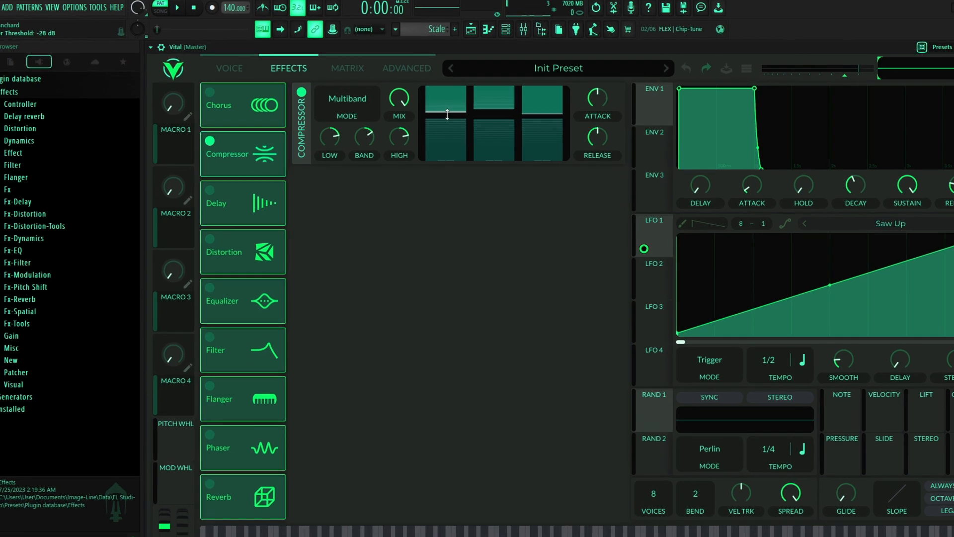
mouse_move(448, 110)
left_mouse_down()
mouse_move(447, 94)
mouse_move(453, 109)
left_mouse_up()
left_click_drag(420, 203, 419, 202)
left_click_drag(413, 156, 420, 184)
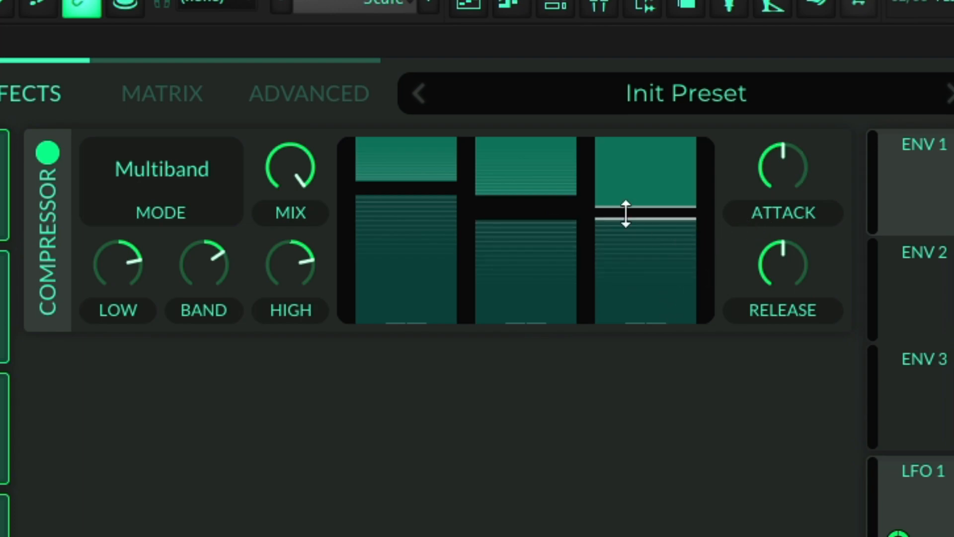
Step: Lower the compressor's high-band upper threshold and set the high-band lower threshold to about -40.1 dB
left_click_drag(629, 217, 621, 258)
left_click_drag(617, 208, 616, 221)
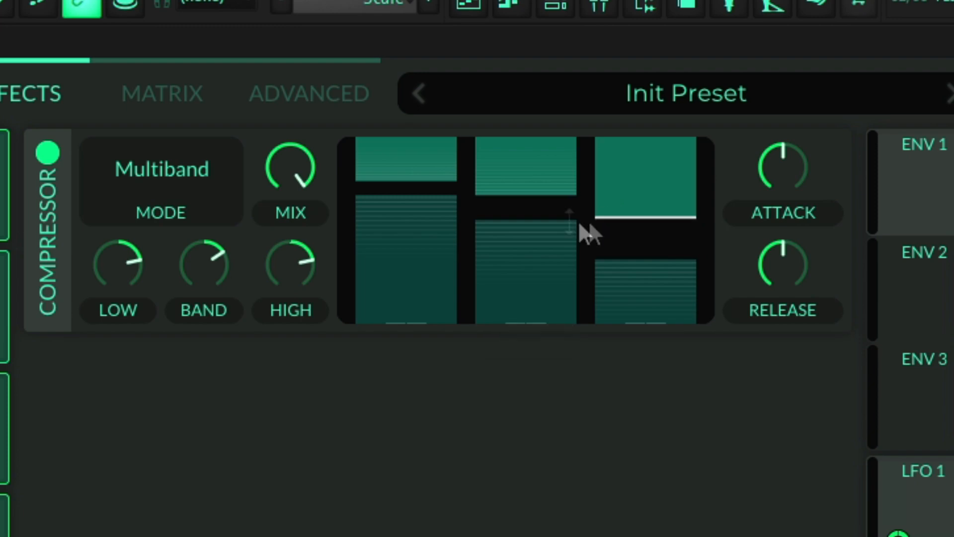
left_click_drag(645, 222, 636, 219)
mouse_move(638, 258)
left_mouse_down()
mouse_move(645, 239)
mouse_move(645, 249)
left_mouse_up()
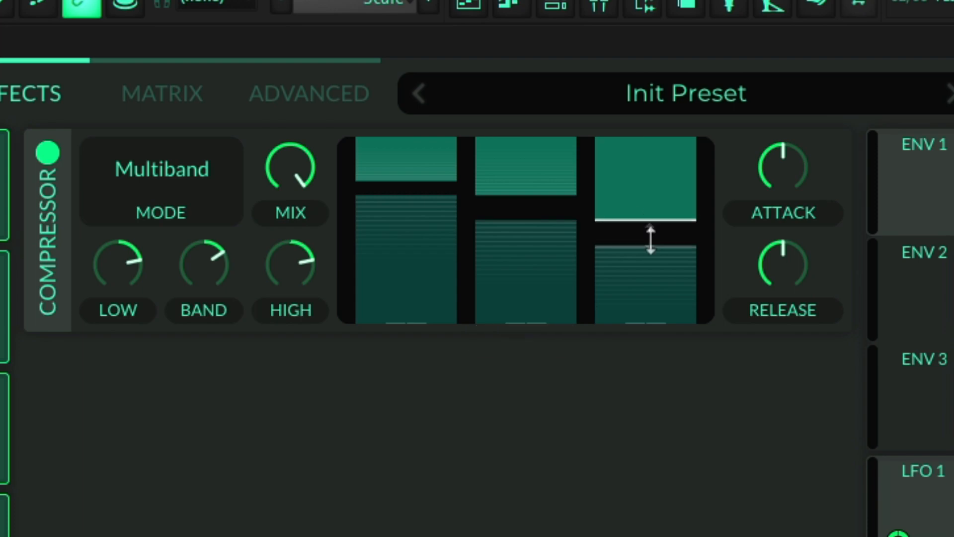
left_click_drag(649, 249, 650, 231)
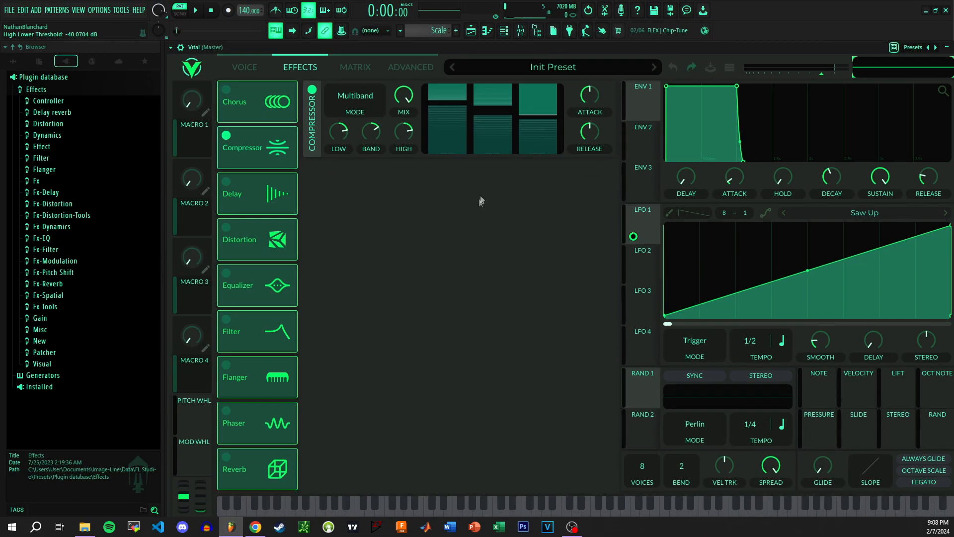
Step: Resynthesize the preset to oscillator 1's wavetable several times in a row
left_click(246, 68)
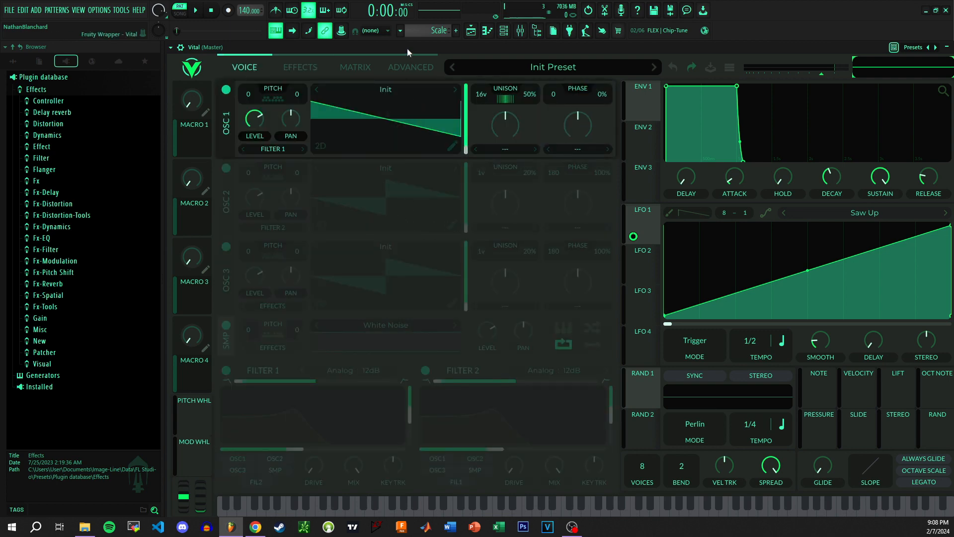
right_click(395, 119)
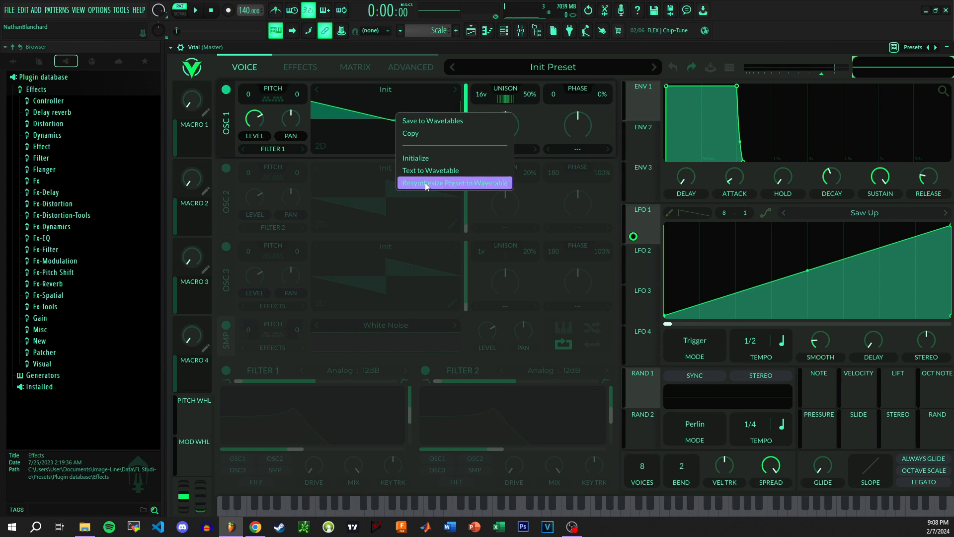
left_click(426, 182)
right_click(395, 124)
left_click(415, 192)
right_click(395, 128)
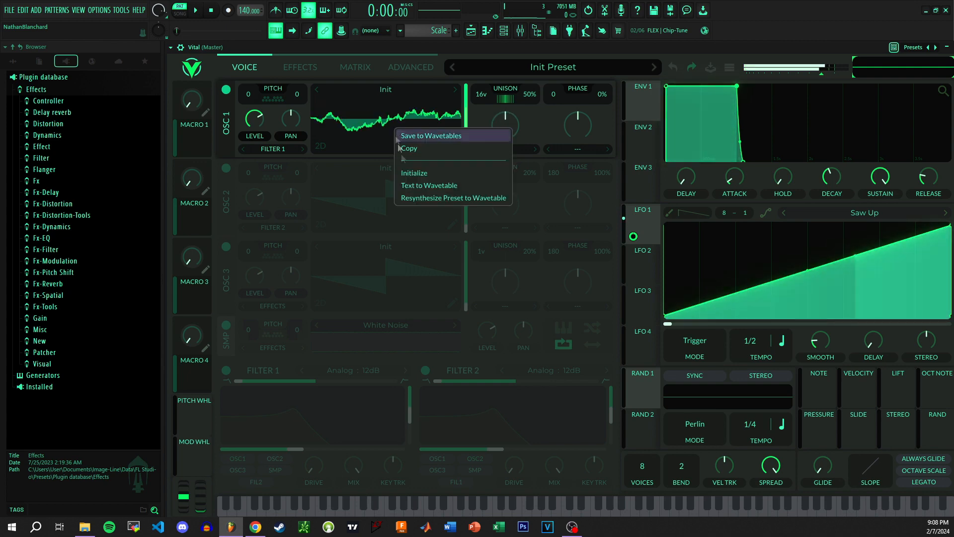
left_click(416, 198)
right_click(390, 128)
left_click(402, 198)
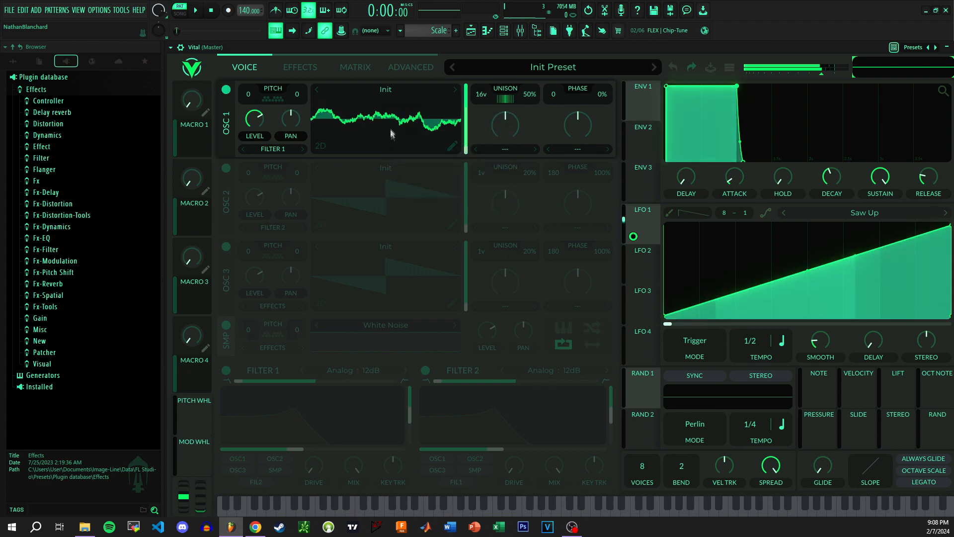
right_click(390, 128)
left_click(404, 195)
right_click(391, 121)
left_click(401, 196)
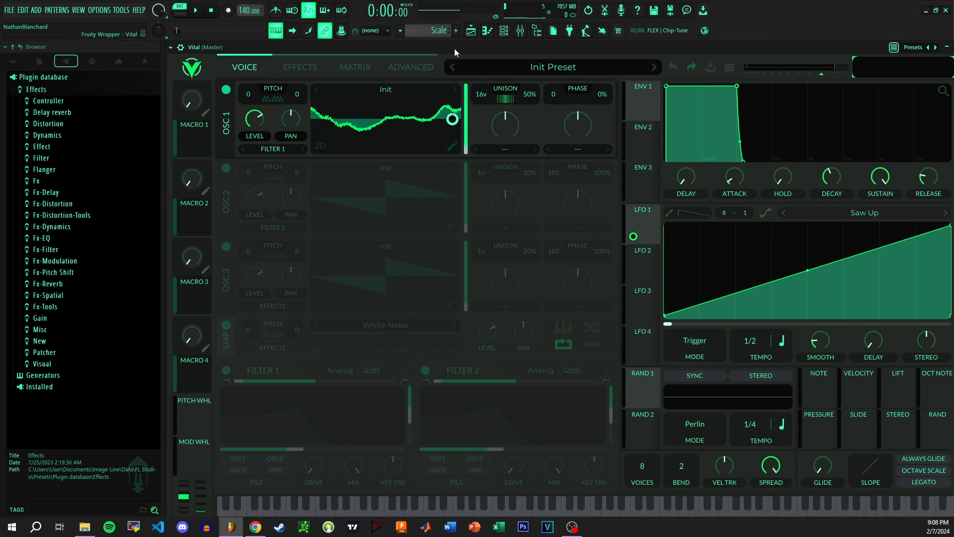
Step: Remove the LFO 1 modulation from oscillator 1's wave frame and show its wavetable in 3D
right_click(455, 123)
left_click(461, 130)
left_click(320, 145)
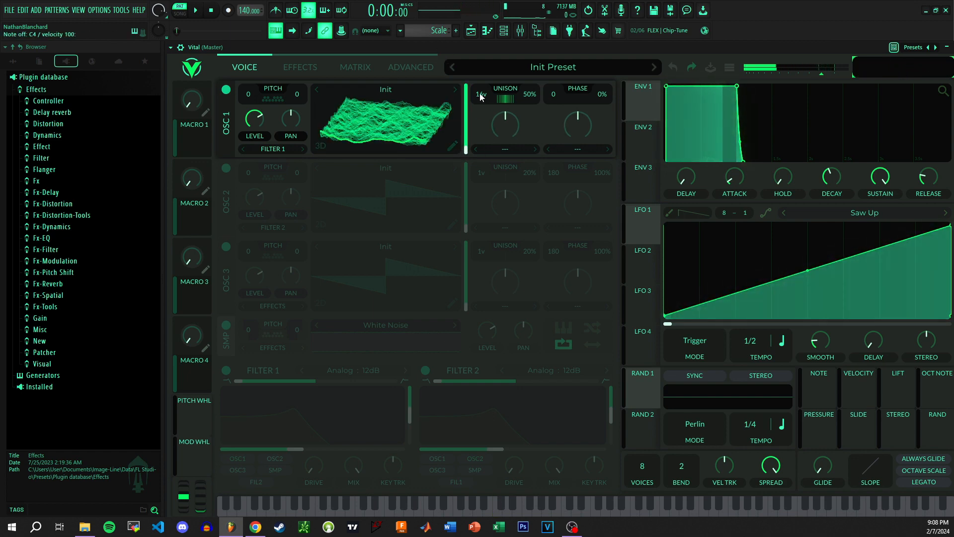
Step: Set oscillator 1 to 1 unison voice and -24 pitch while auditioning different wave frames
left_click_drag(465, 152, 465, 143)
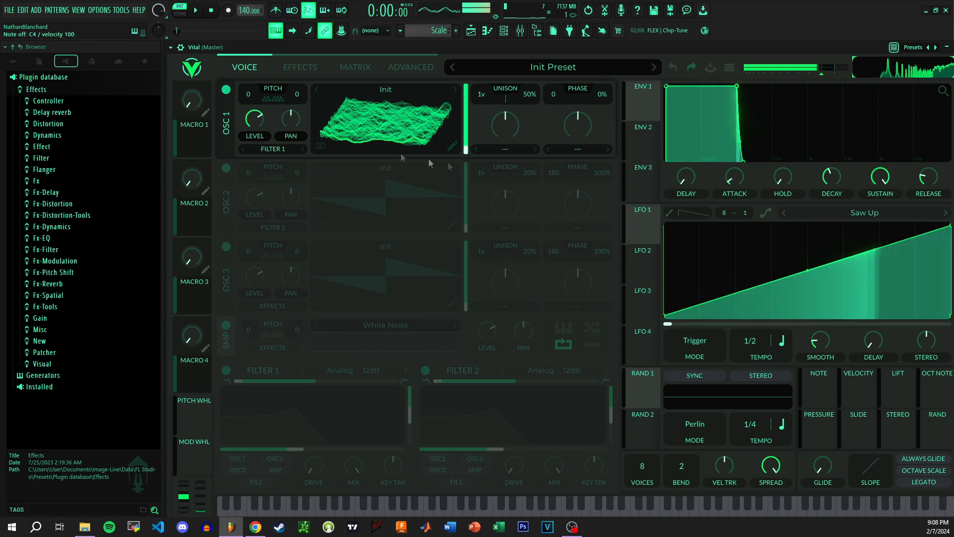
scroll(251, 94, "down", 2)
left_click_drag(466, 142, 467, 137)
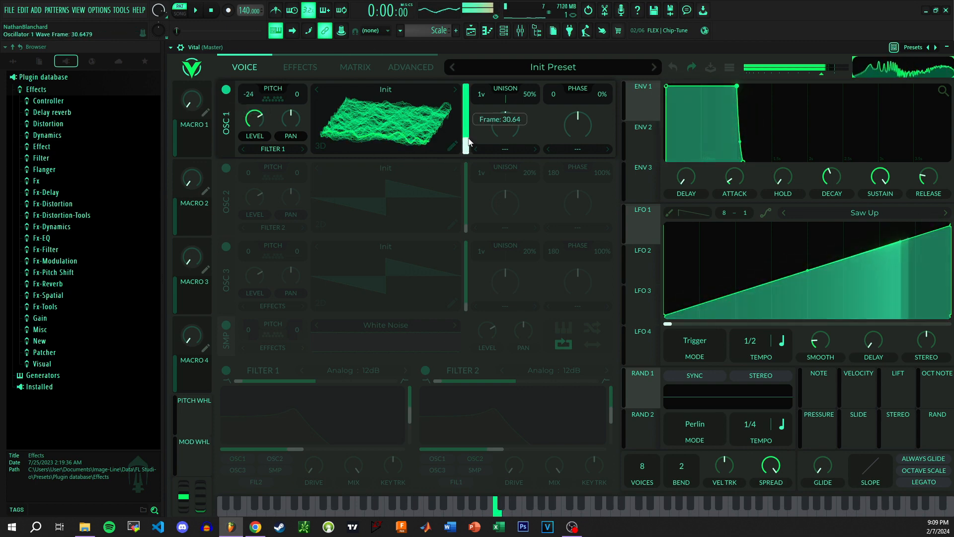
Step: Turn off the Compressor effect and return to the oscillator settings
left_click(299, 65)
left_click(225, 136)
left_click(245, 66)
Step: Raise the synth's output volume and audition oscillator 1's wave frames, ending at the start of the wavetable
key("z")
left_click_drag(466, 145, 466, 141)
left_click_drag(821, 77, 834, 76)
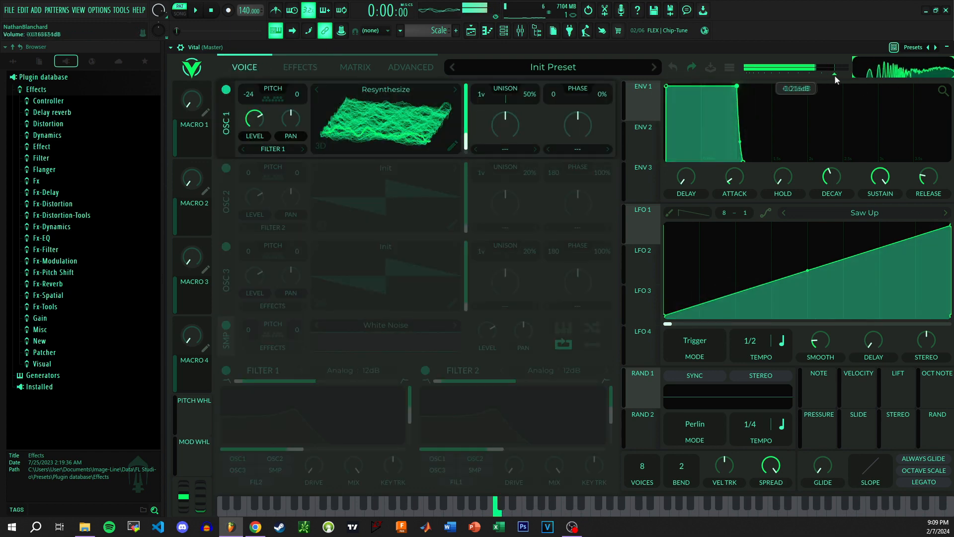
mouse_move(468, 146)
left_mouse_down()
mouse_move(469, 117)
mouse_move(466, 159)
left_mouse_up()
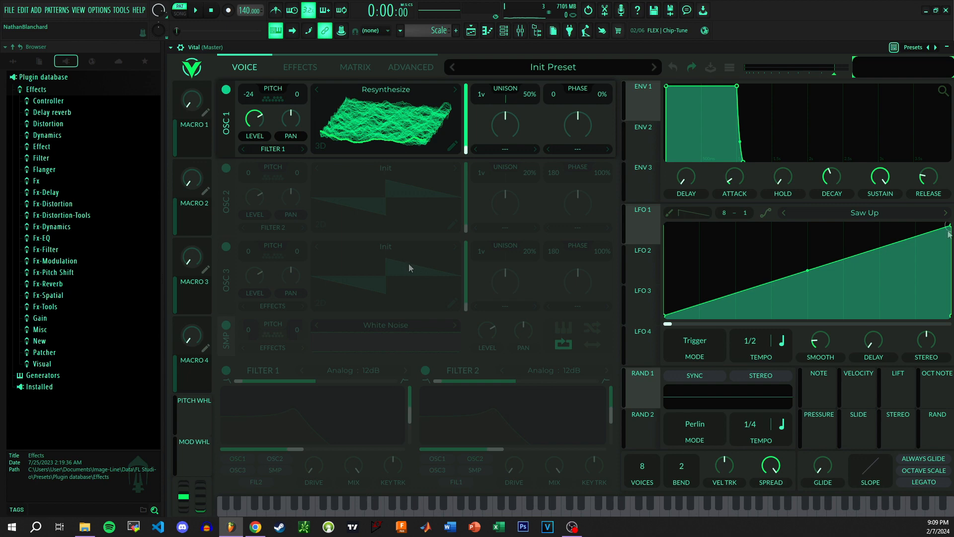
Step: Set LFO 1's shape to Triangle and bend it into a fast curved rise and a steep curved fall
left_click(931, 216)
left_click(848, 179)
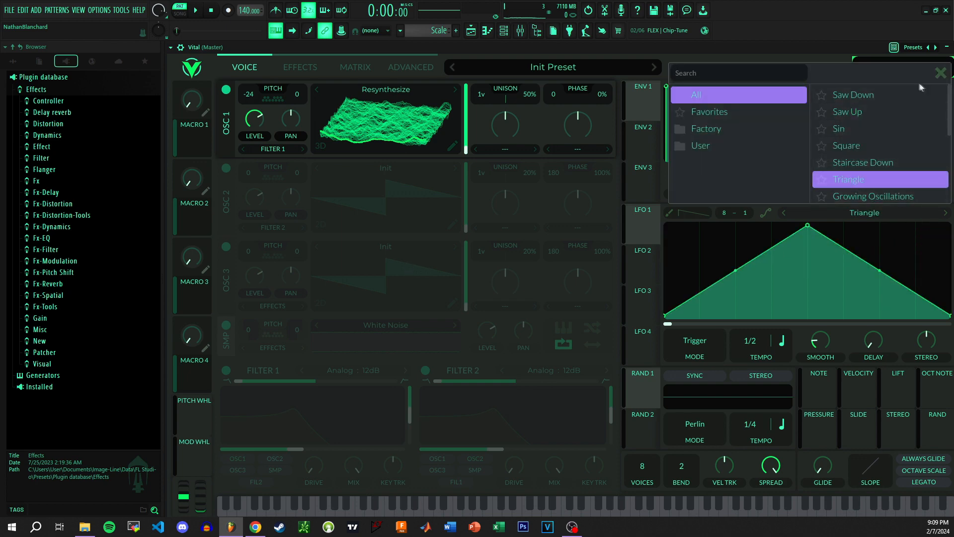
left_click(940, 73)
left_click_drag(735, 269, 736, 231)
left_click_drag(879, 270, 849, 377)
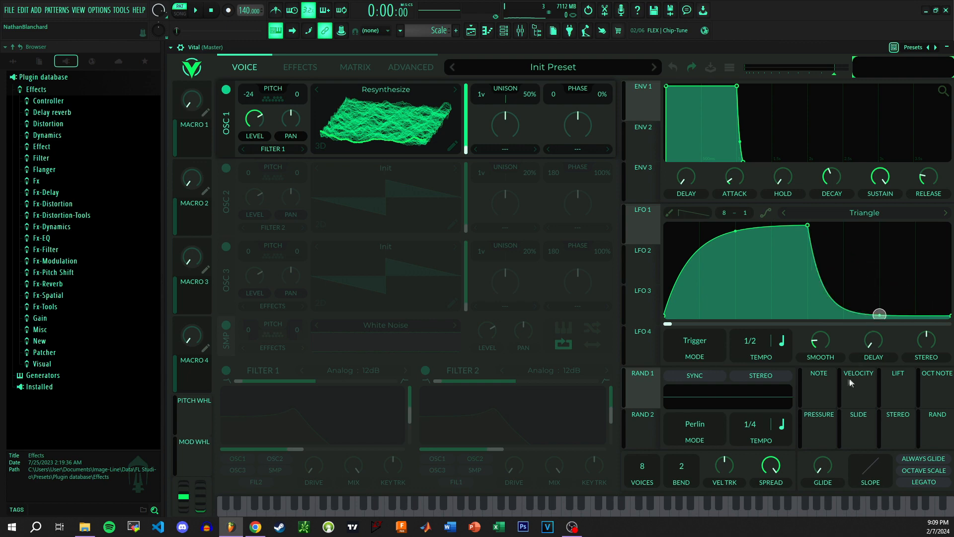
Step: Assign LFO 1 to oscillator 1's wave frame with a small modulation amount of about 19 and audition it
left_click_drag(648, 228, 452, 115)
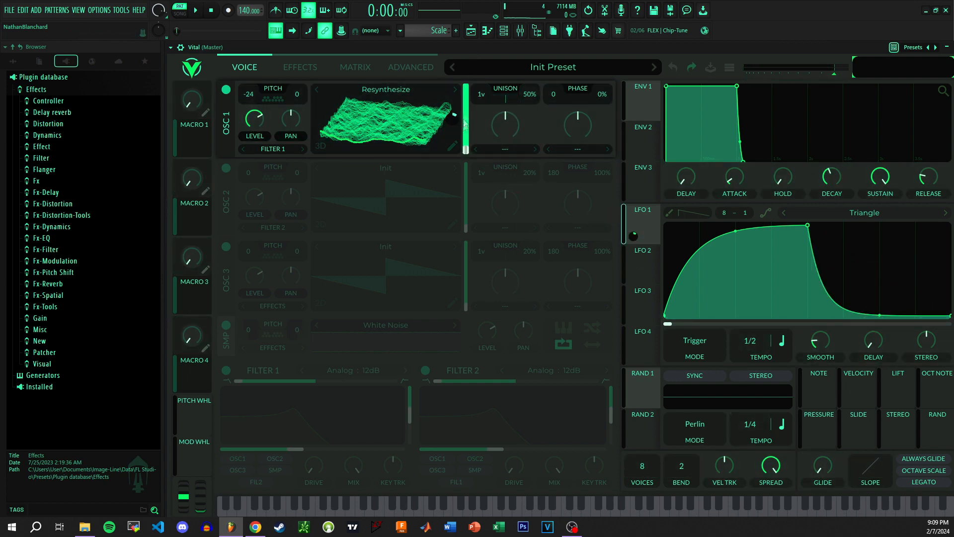
left_click_drag(452, 118, 453, 115)
key("z")
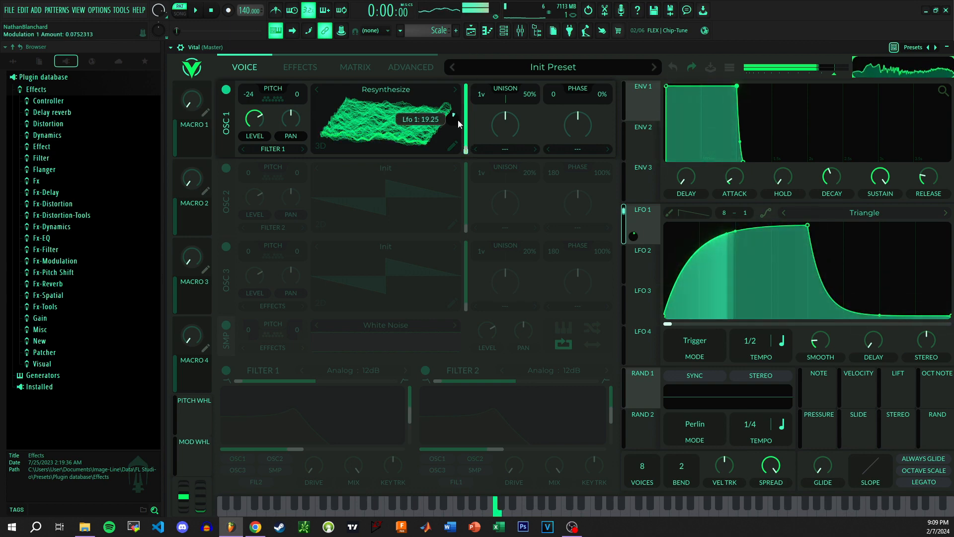
left_click_drag(466, 144, 453, 128)
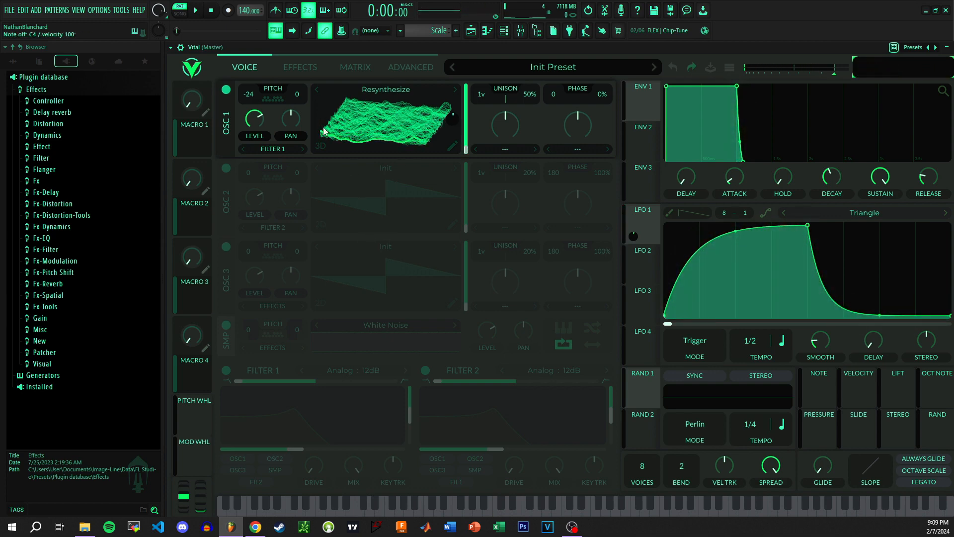
Step: Enable Filter 1 as Analog 24dB with its blend at 1 and modulate its cutoff with LFO 1
left_click(226, 370)
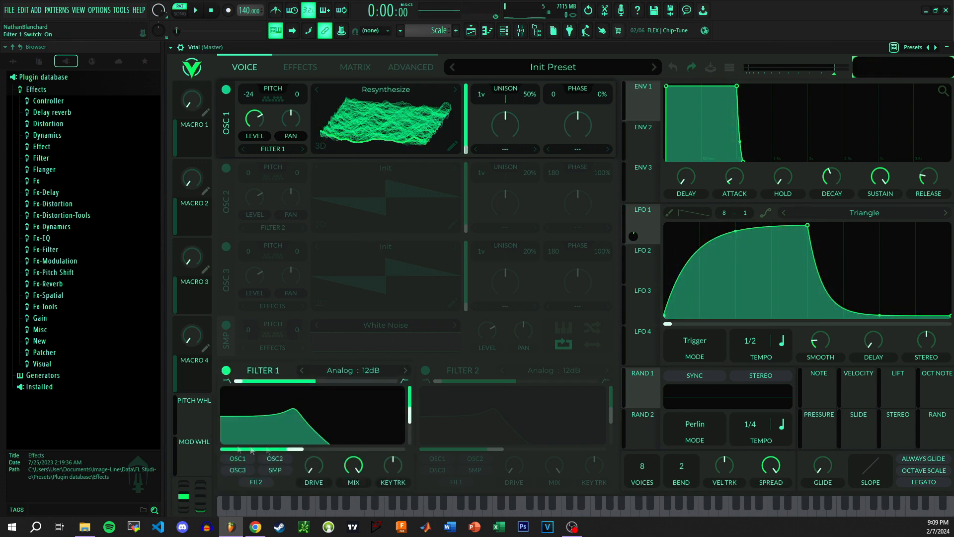
left_click_drag(236, 381, 316, 381)
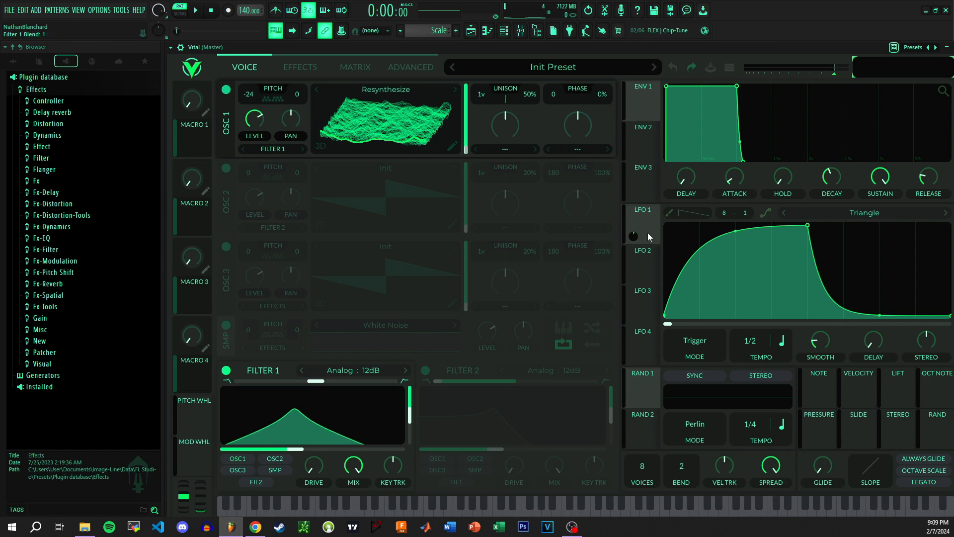
left_click_drag(210, 456, 286, 437)
left_click(405, 370)
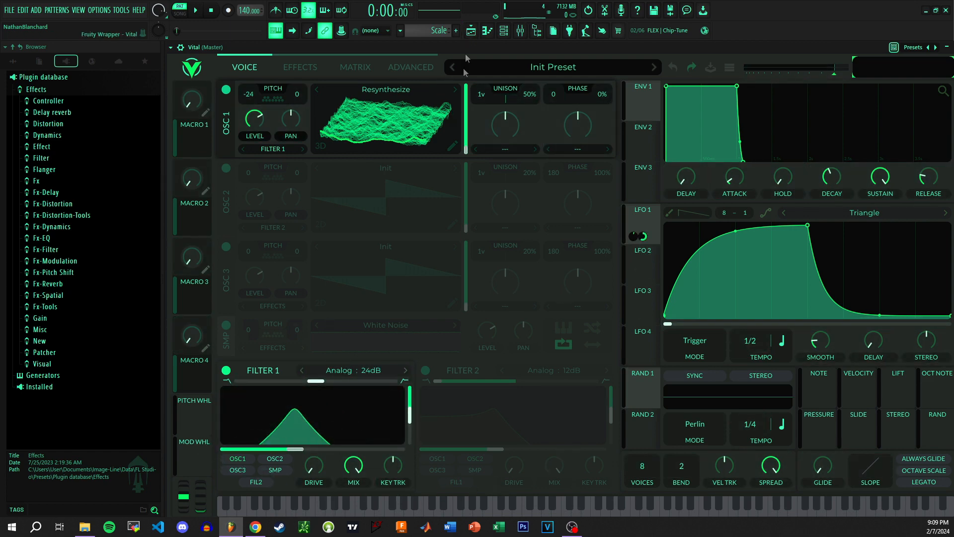
key("z")
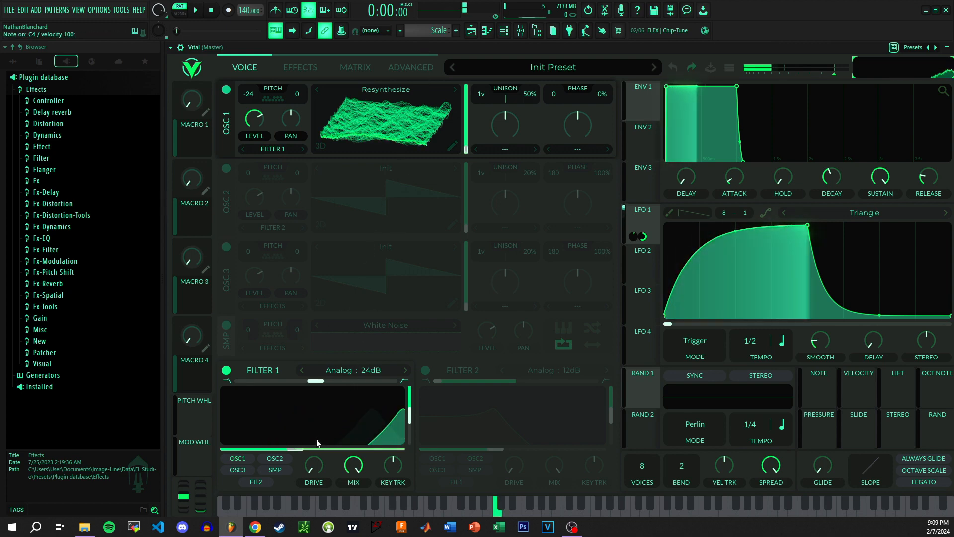
Step: Lower Filter 1's cutoff and raise its drive
left_click_drag(298, 450, 317, 419)
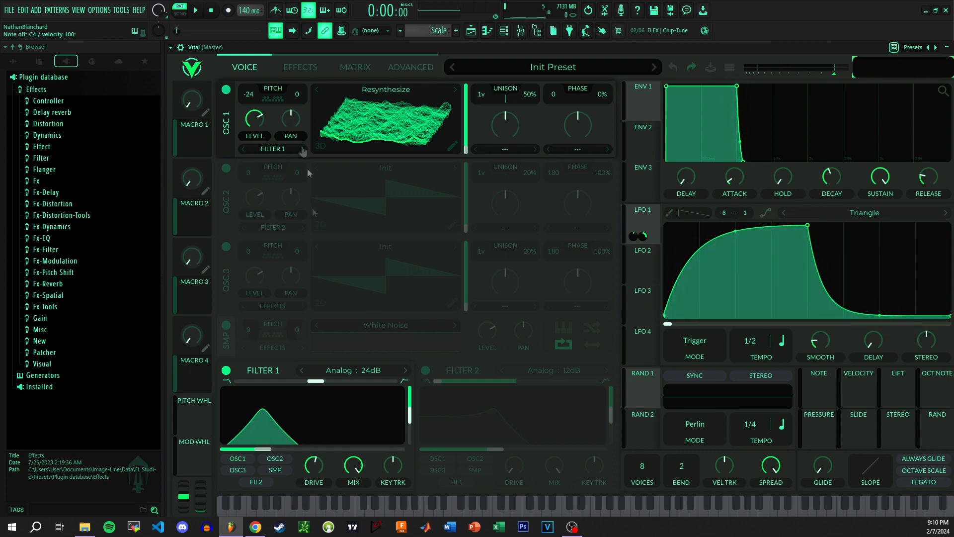
Step: Enable the Multiband compressor, set its low upper threshold to -28 dB and high upper threshold to about -31.1 dB, and audition it
left_click(300, 67)
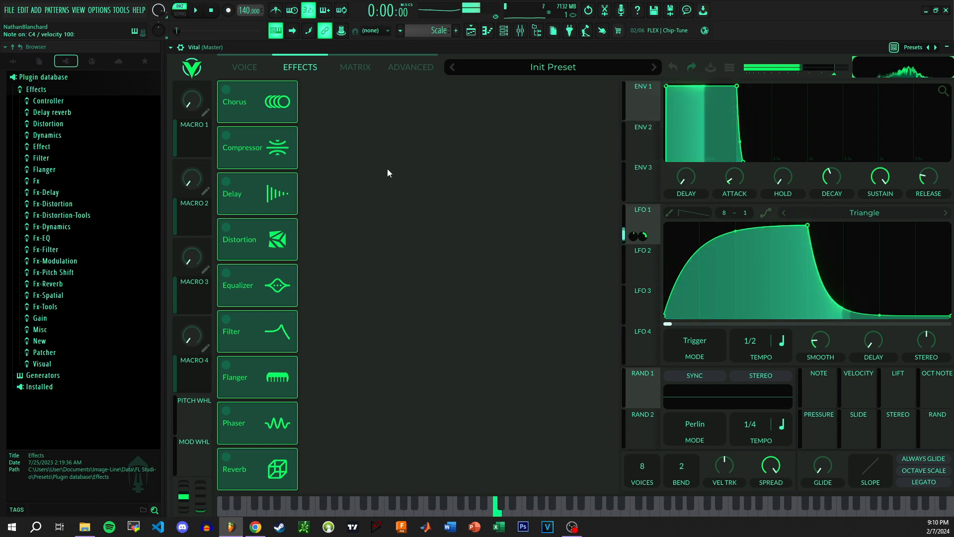
left_click(227, 136)
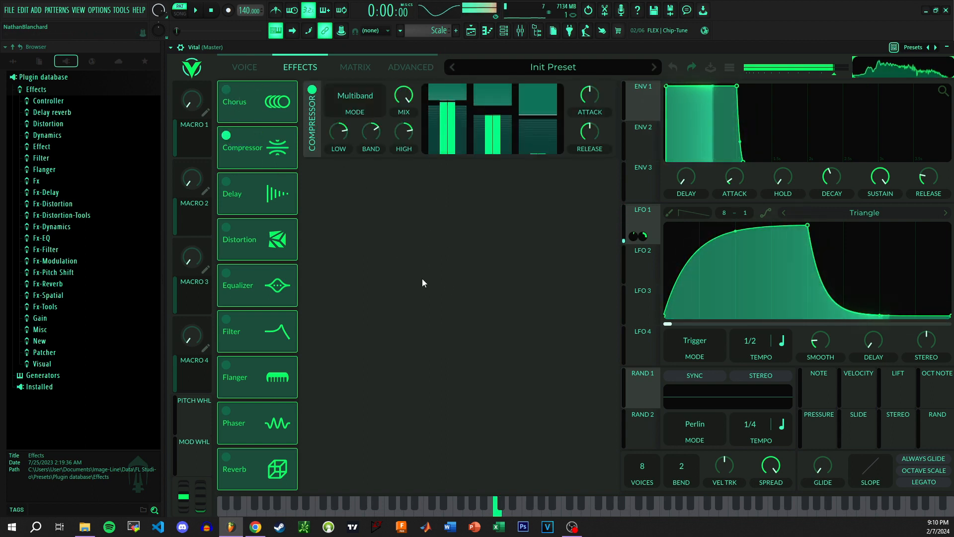
left_click_drag(446, 107, 446, 121)
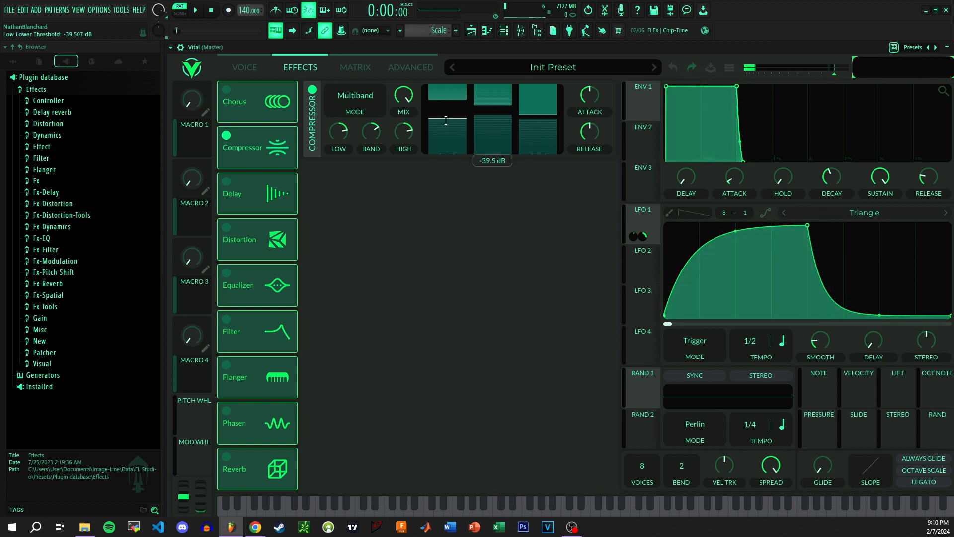
left_click_drag(448, 98, 449, 105)
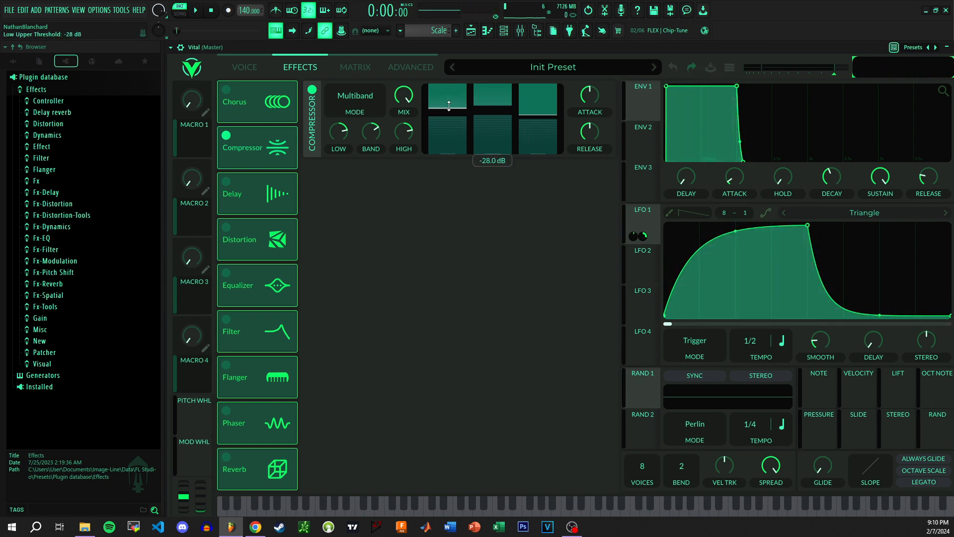
left_click_drag(525, 114, 530, 114)
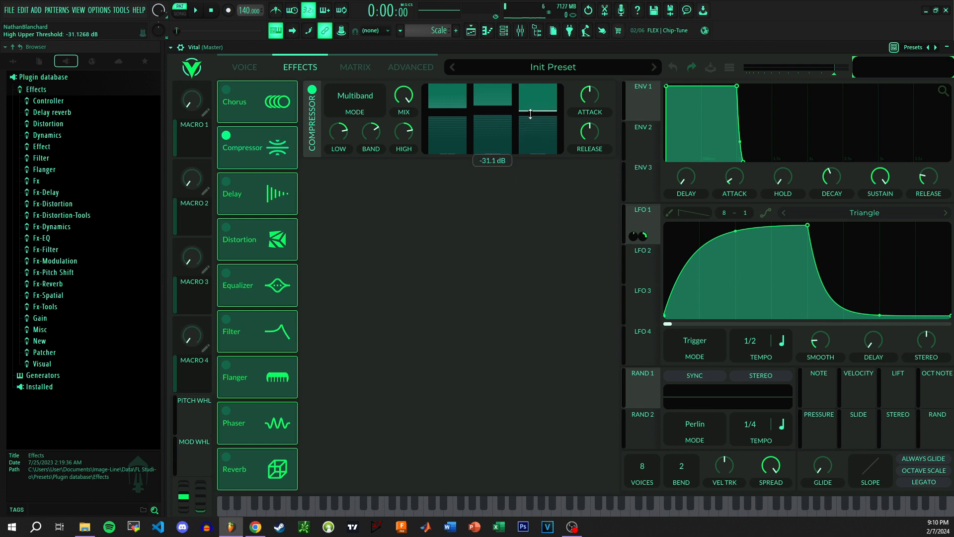
key("z")
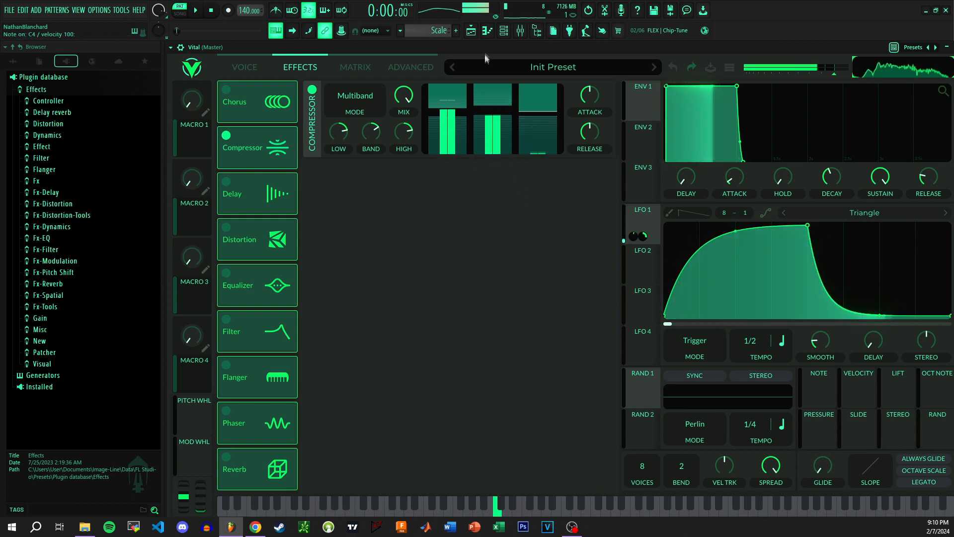
Step: Raise the compressor's low band gain and audition the sound
left_click_drag(339, 128, 341, 142)
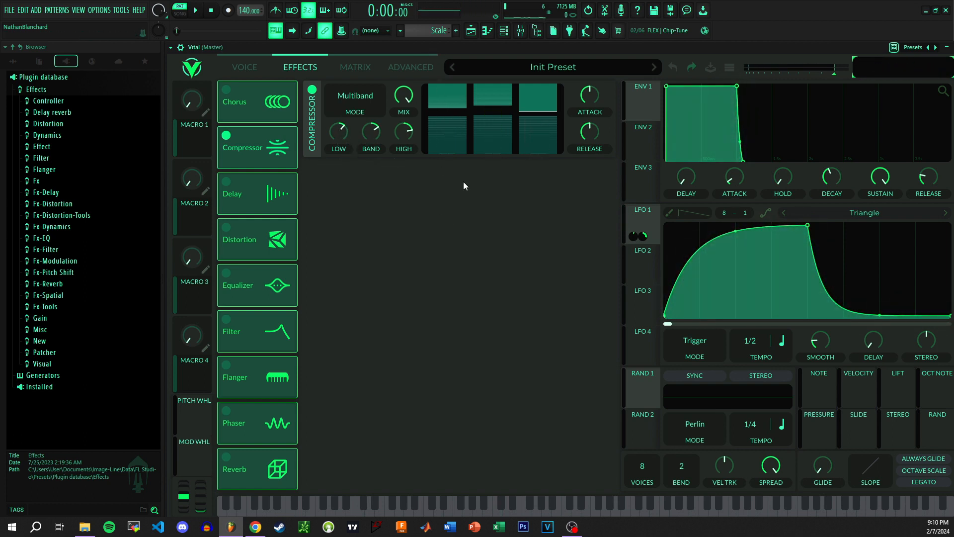
key("z")
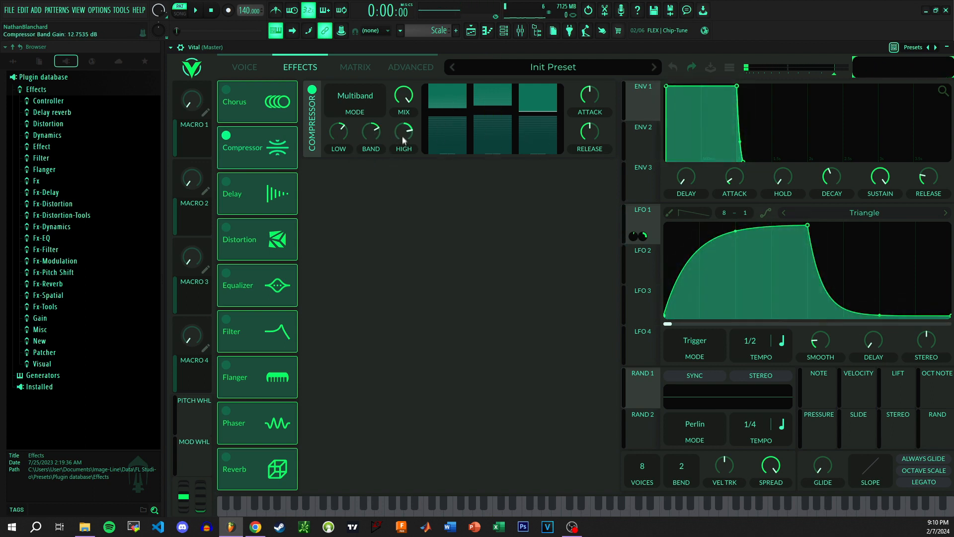
key("z")
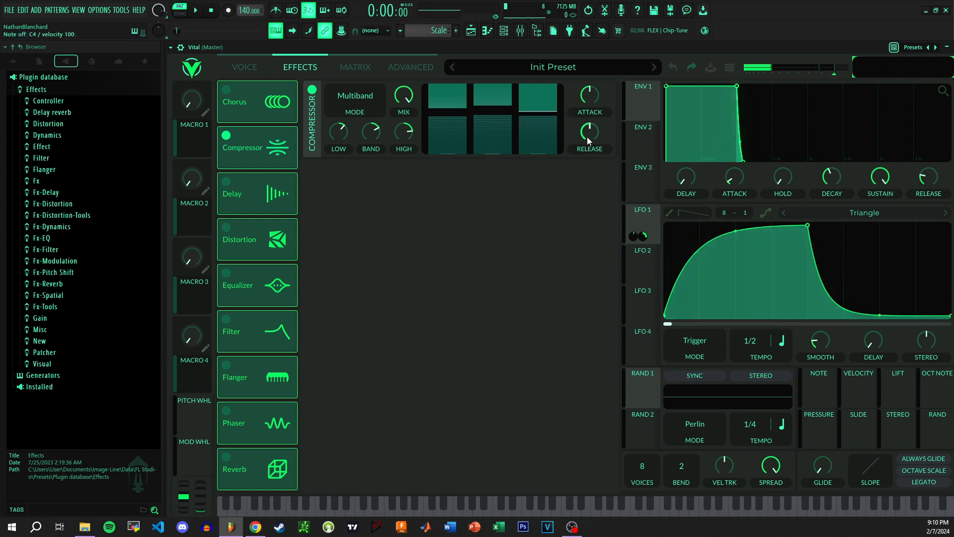
Step: Set the compressor's high lower threshold to -35 dB, then audition it and raise the high band gain
left_click_drag(541, 106, 540, 111)
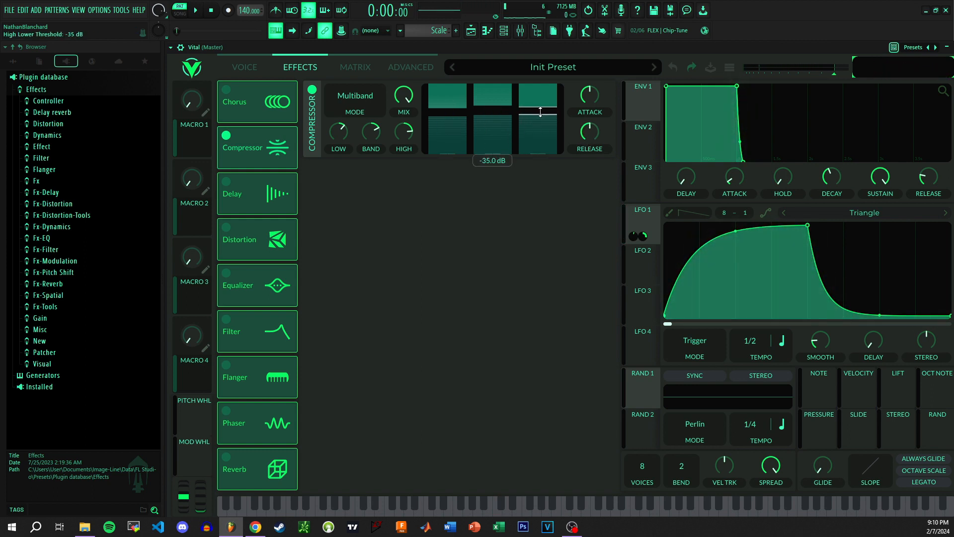
key("z")
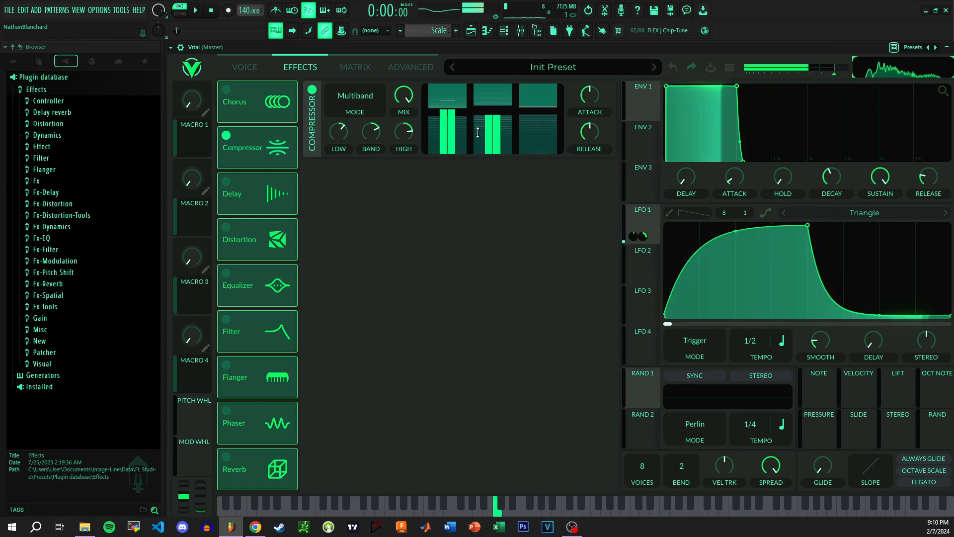
left_click_drag(404, 140, 402, 133)
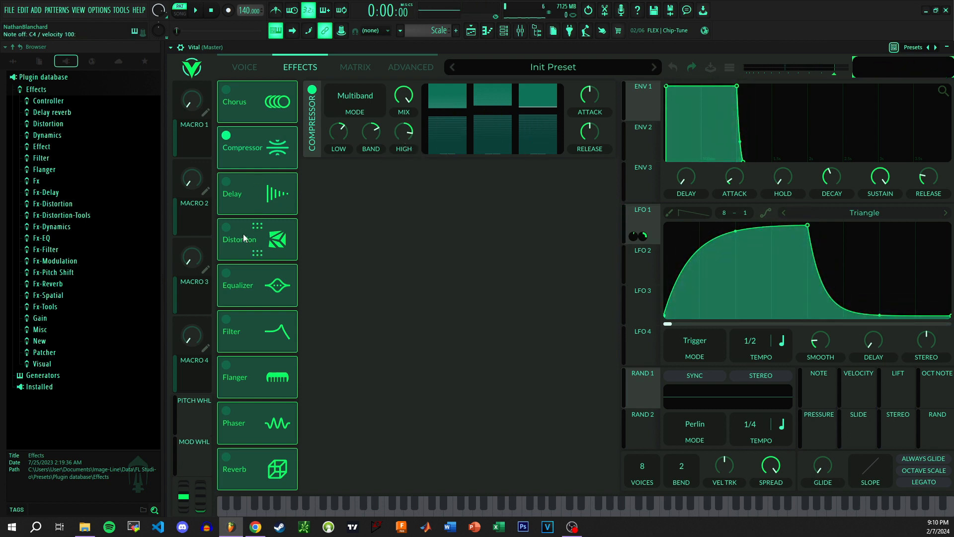
Step: Enable the Equalizer, boost its middle band in the high frequencies, and modulate that band's cutoff with LFO 1
left_click(226, 274)
left_click_drag(554, 197, 589, 190)
left_click_drag(642, 221, 397, 263)
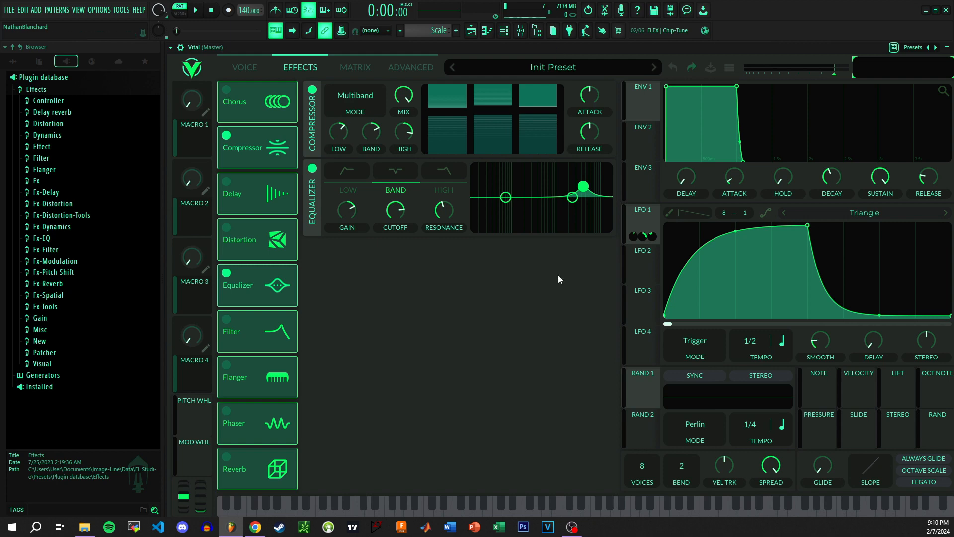
key("z")
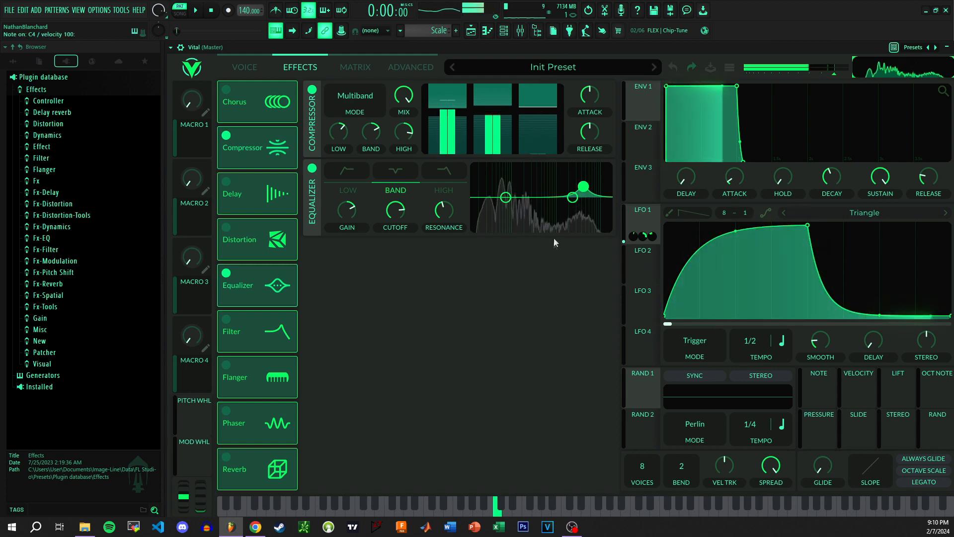
mouse_move(401, 213)
mouse_move(400, 212)
left_mouse_down()
mouse_move(401, 225)
mouse_move(400, 214)
left_mouse_up()
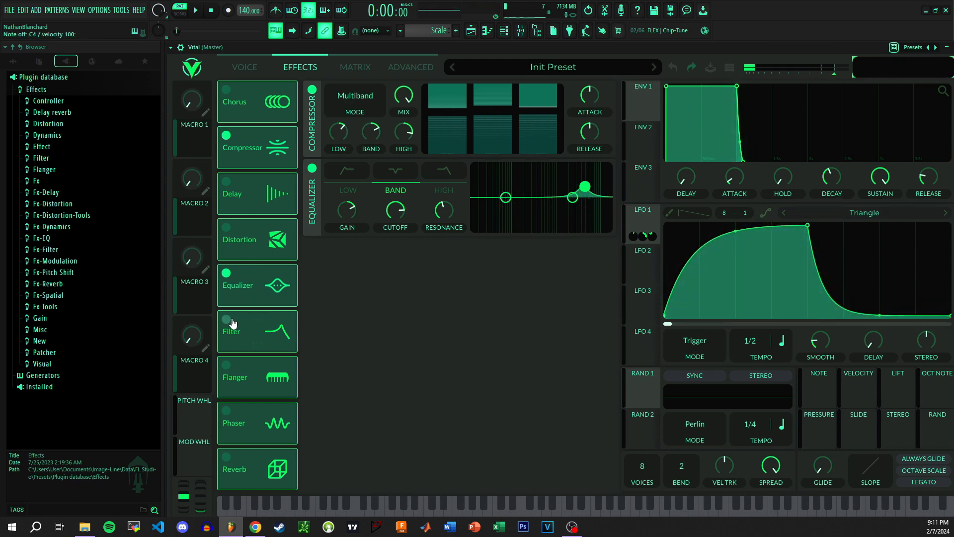
Step: Enable the Phaser with tempo on Freeze and depth at 0, modulate its center with LFO 1, and lower its mix to about half
left_click(227, 411)
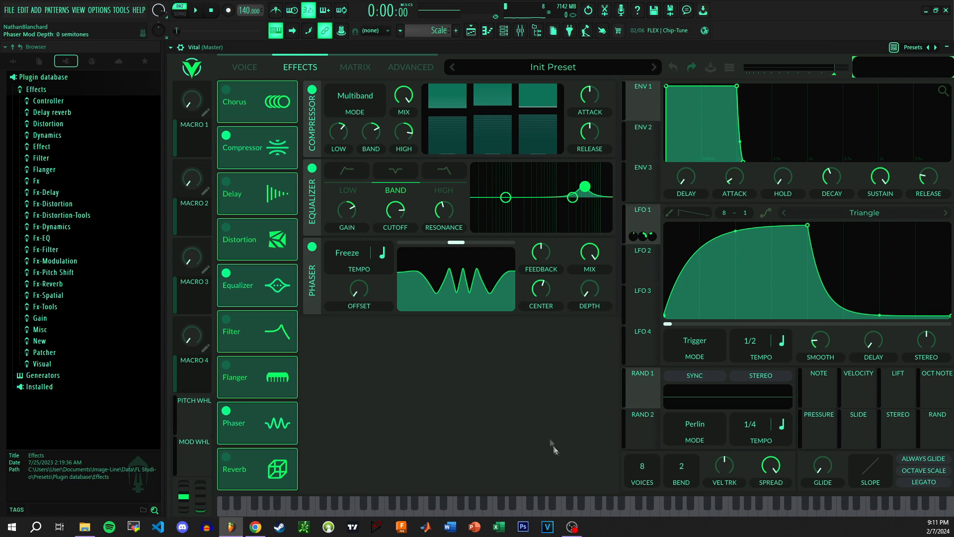
left_click_drag(646, 232, 540, 288)
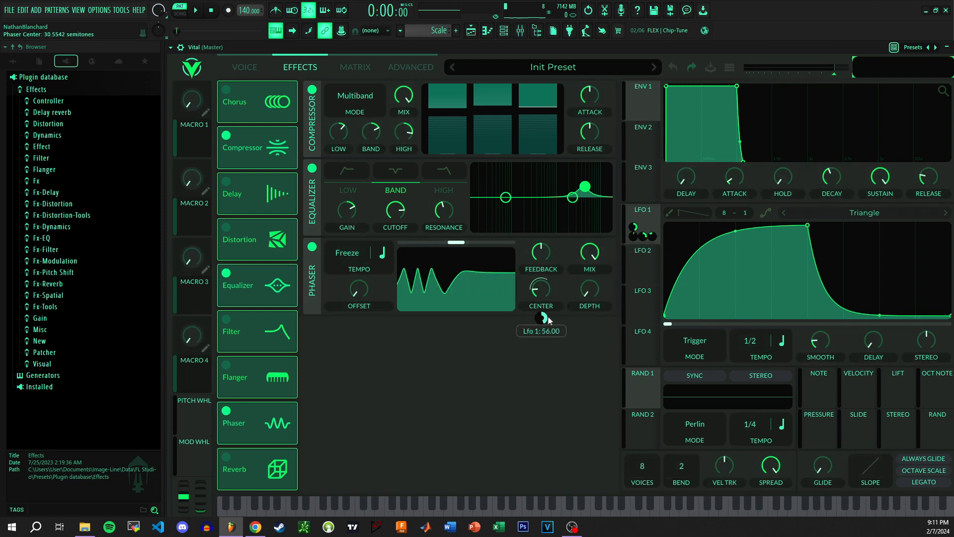
left_click_drag(593, 259, 603, 323)
key("z")
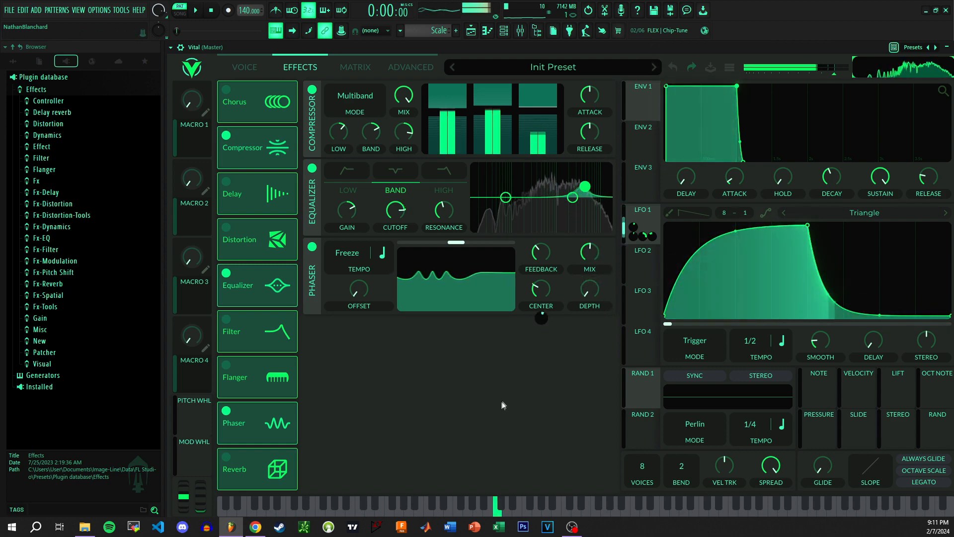
Step: Bend LFO 1's falling curve into a more gradual decay and audition it
left_click_drag(882, 314, 889, 261)
key("z")
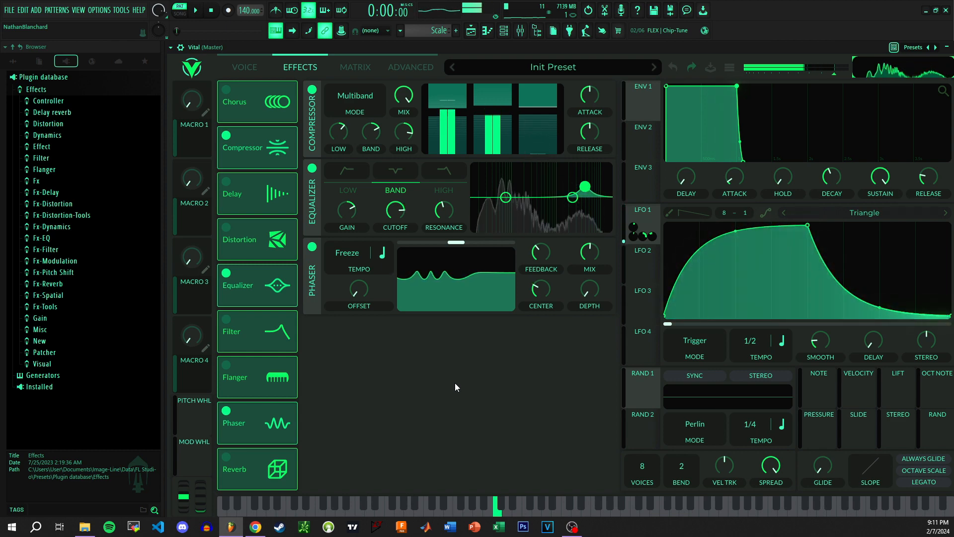
Step: Move Distortion after the Phaser in the effects chain, enable it as Soft Clip with slightly raised drive, and audition it
left_click_drag(260, 250, 231, 422)
left_click(226, 410)
left_click_drag(501, 320, 507, 331)
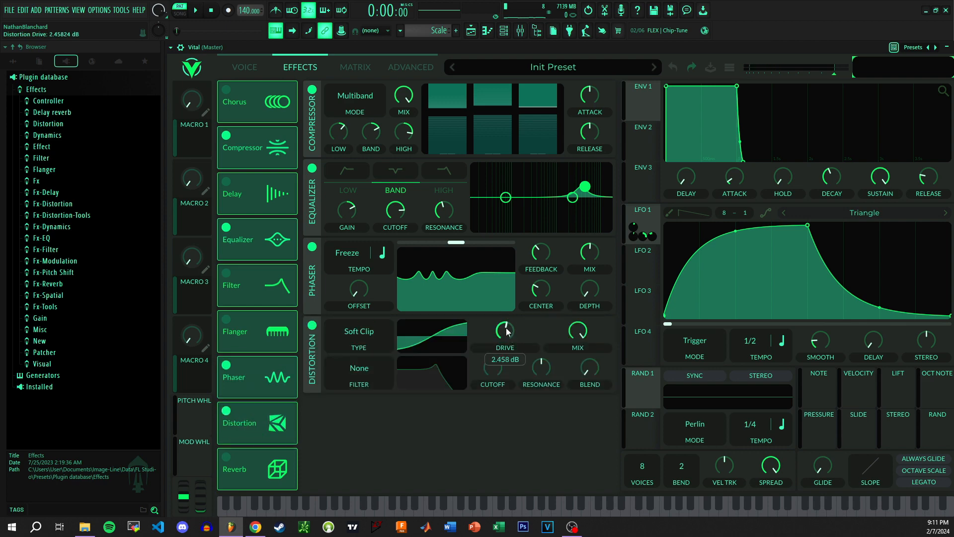
key("z")
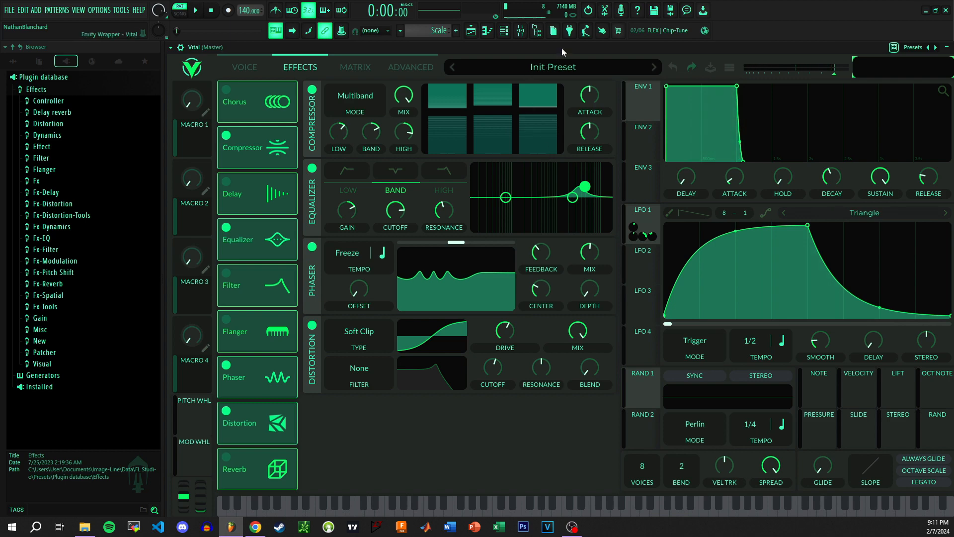
key("z")
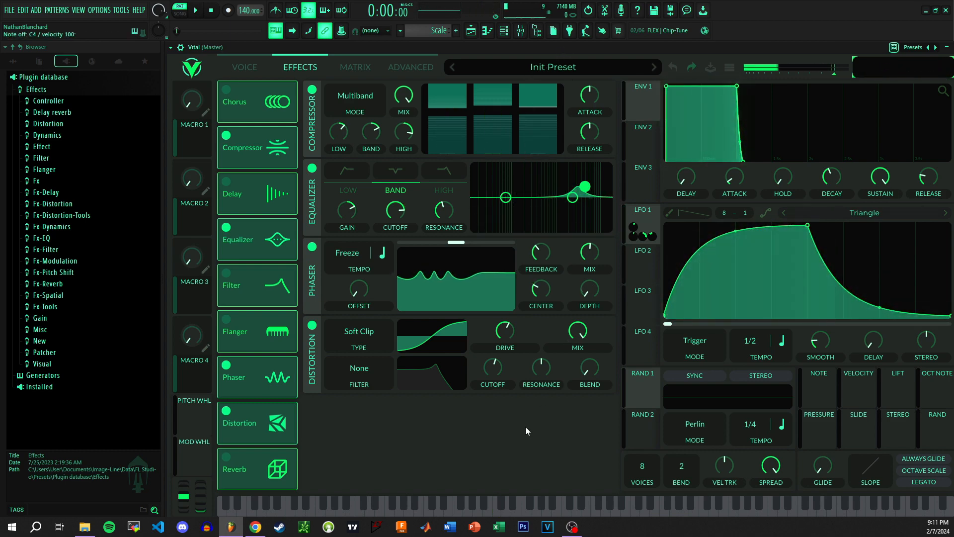
Step: Show oscillator 1's wavetable in 2D, remove the LFO 1 modulation from its wave frame, and raise the frame to about 14
left_click(246, 65)
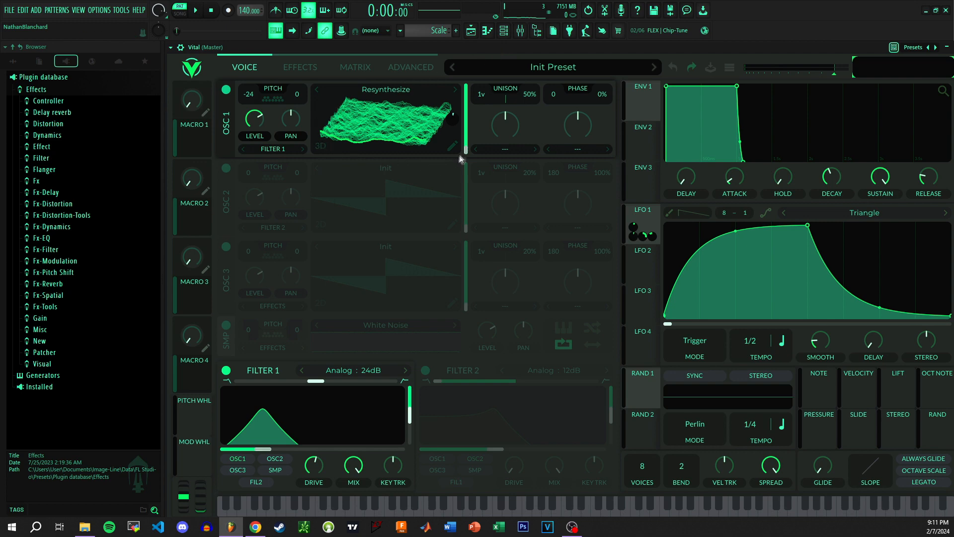
left_click(320, 145)
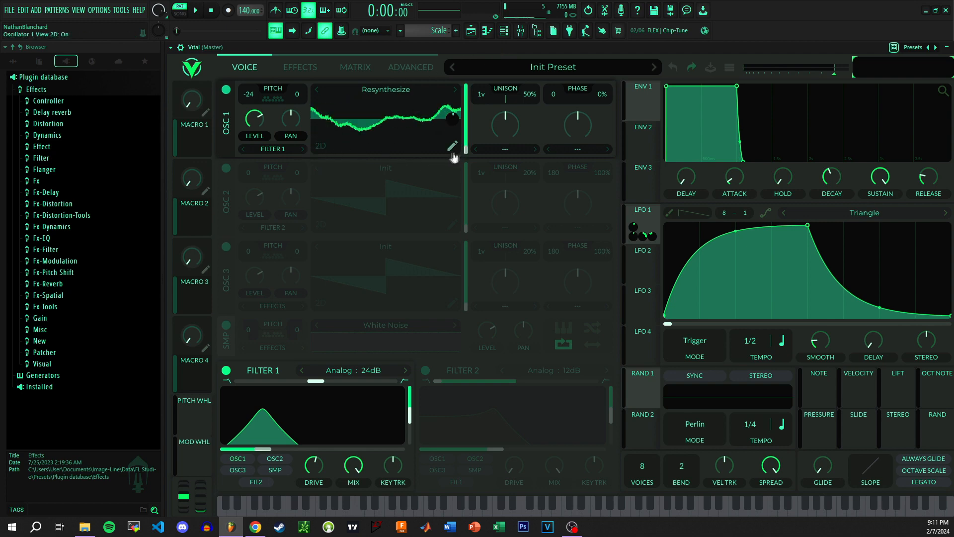
right_click(452, 120)
left_click(465, 133)
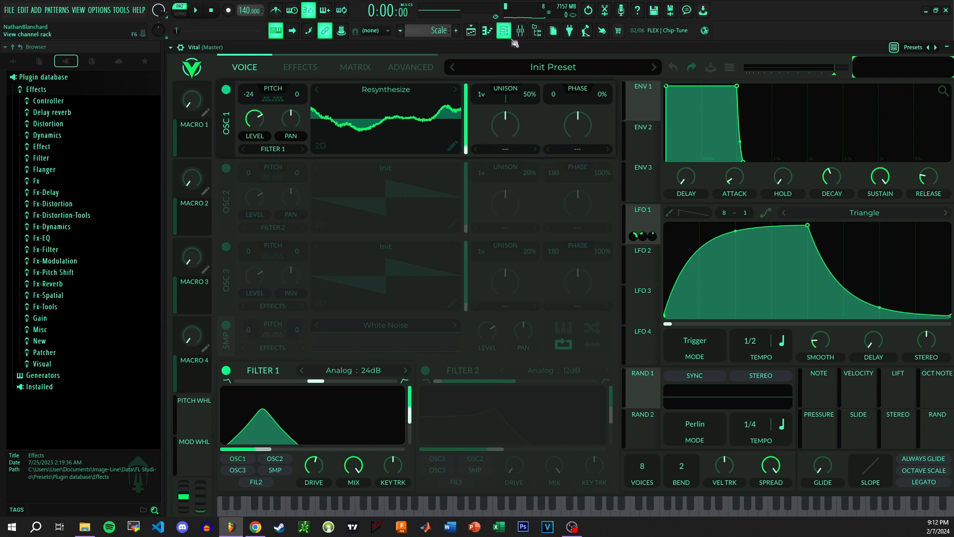
left_click_drag(469, 145, 468, 142)
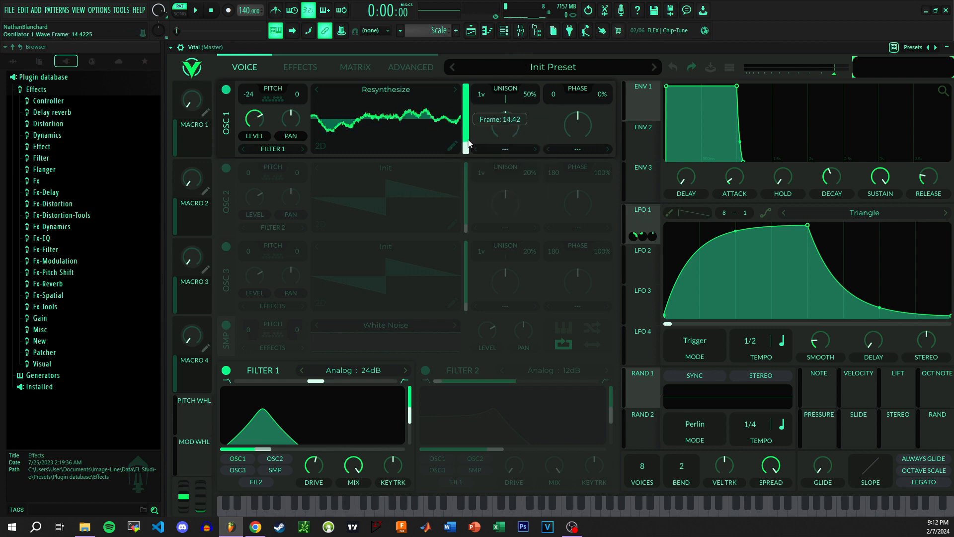
Step: Turn off the Compressor and Equalizer effects and Filter 1, and audition oscillator 1's wave frames without them
left_click(299, 67)
left_click(226, 135)
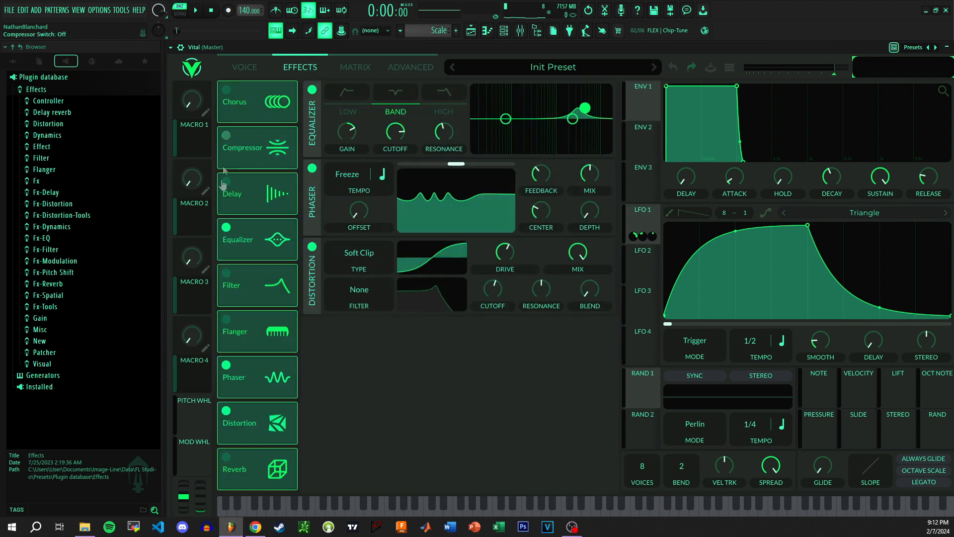
left_click(226, 227)
left_click(244, 67)
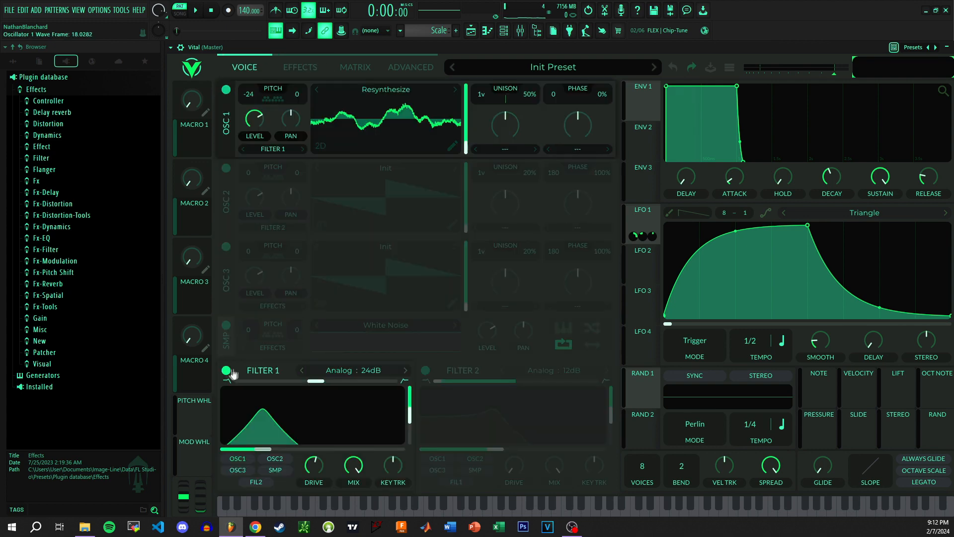
left_click_drag(466, 153, 466, 159)
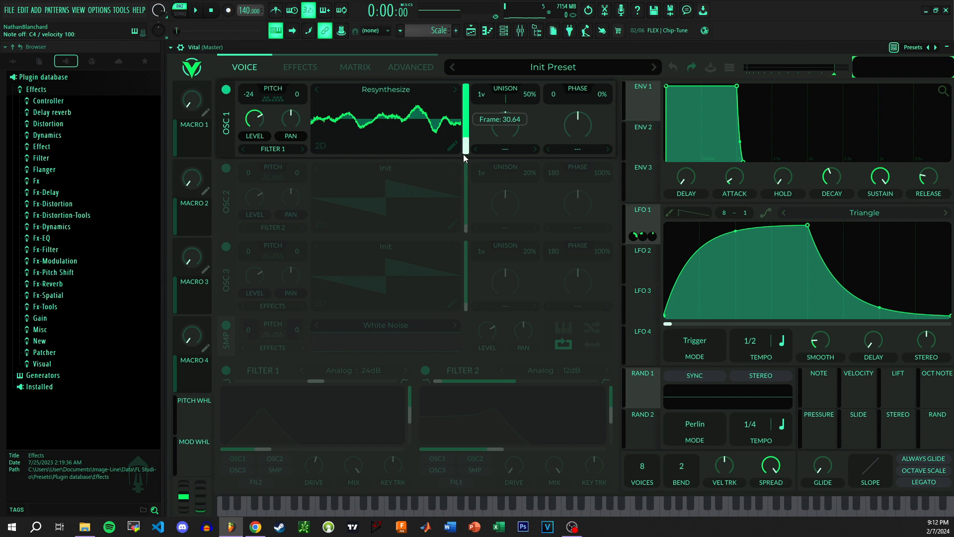
left_click_drag(463, 154, 466, 148)
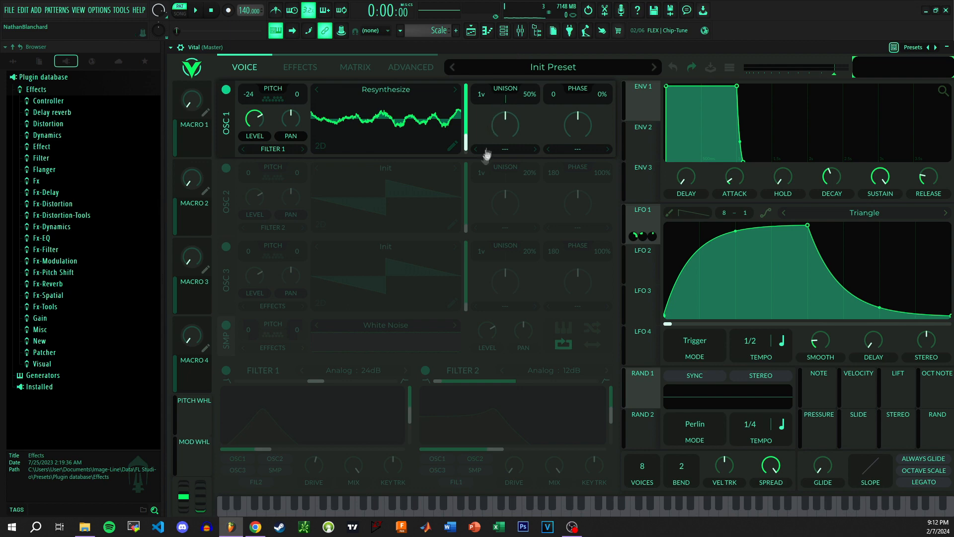
Step: In oscillator 1's wavetable editor, set the audio file source's blend style to Spectral and its window size to 9999.9
left_click(452, 149)
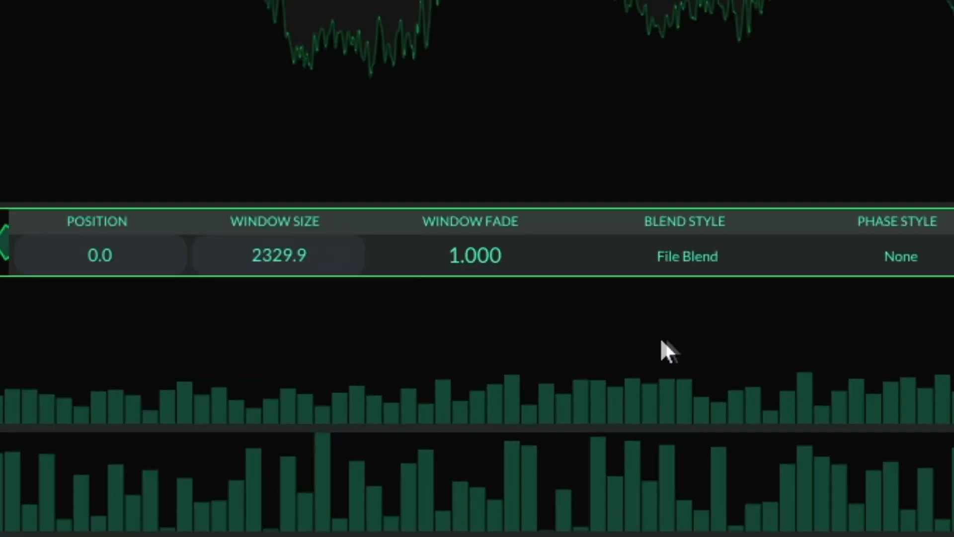
left_click(713, 269)
left_click(681, 416)
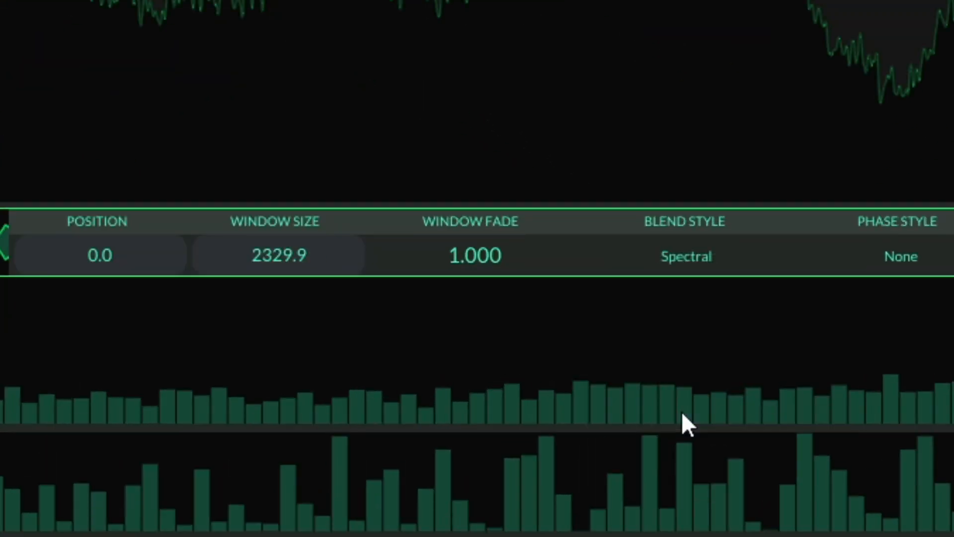
left_click(284, 267)
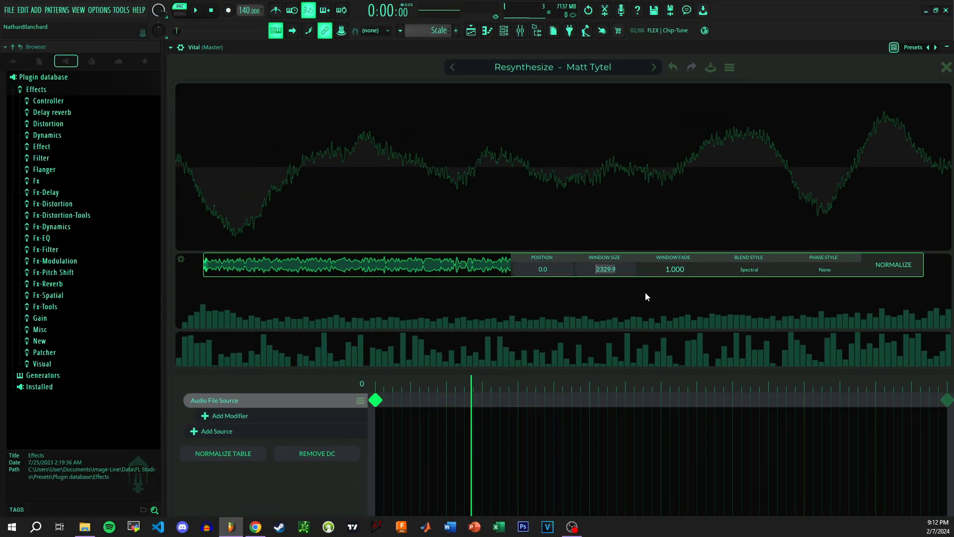
type("9999.9")
key("Return")
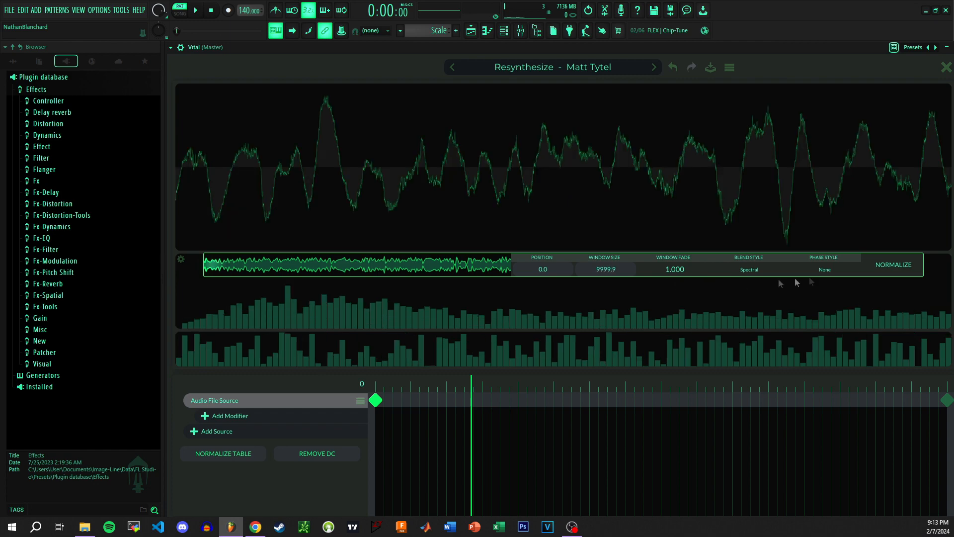
Step: Raise oscillator 1's wave frame to about 85, modulate it with LFO 1 by about 12, and show the wavetable in 3D
left_click(946, 67)
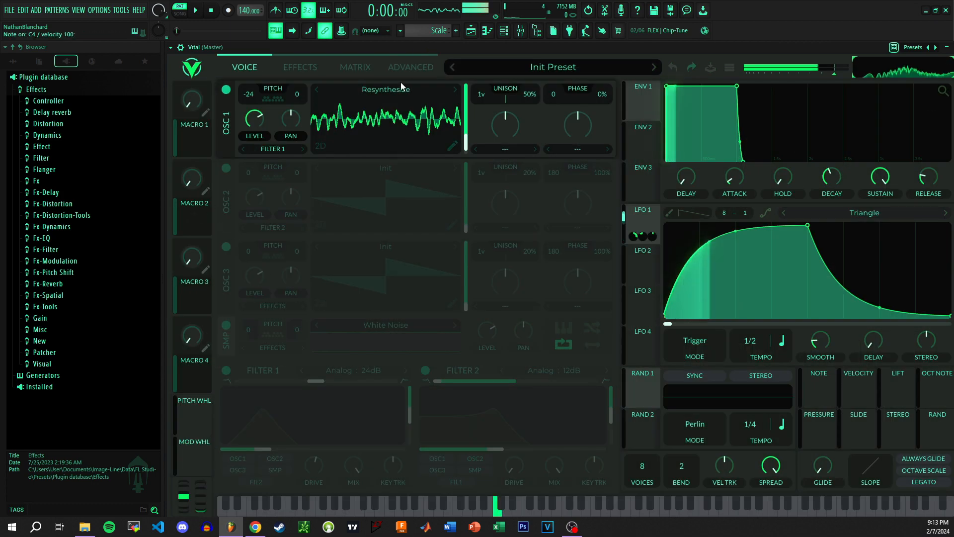
left_click_drag(465, 142, 465, 132)
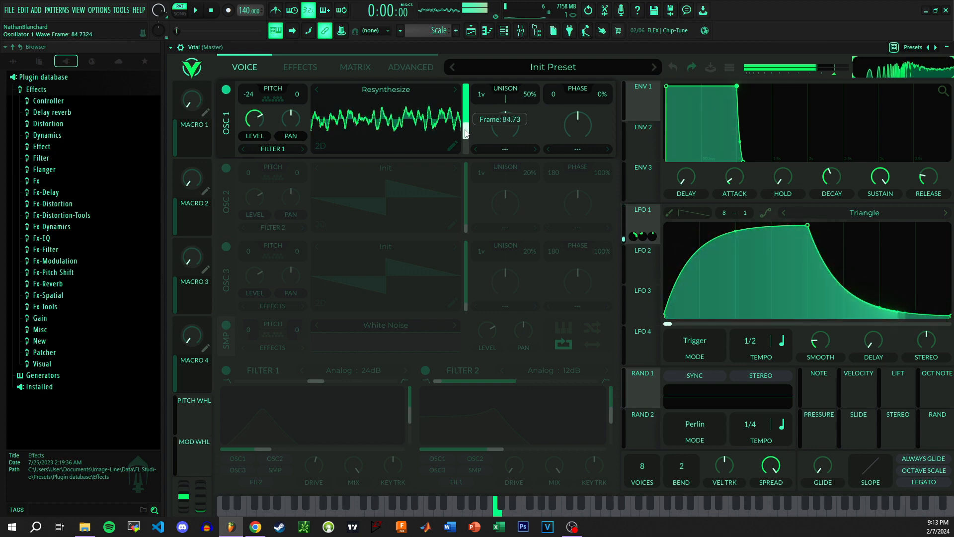
left_click_drag(634, 234, 464, 132)
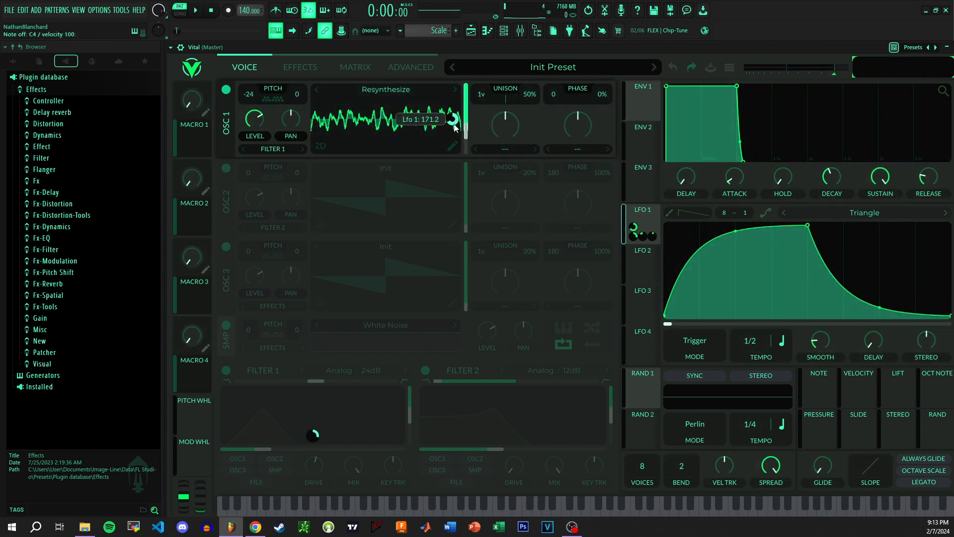
left_click(321, 146)
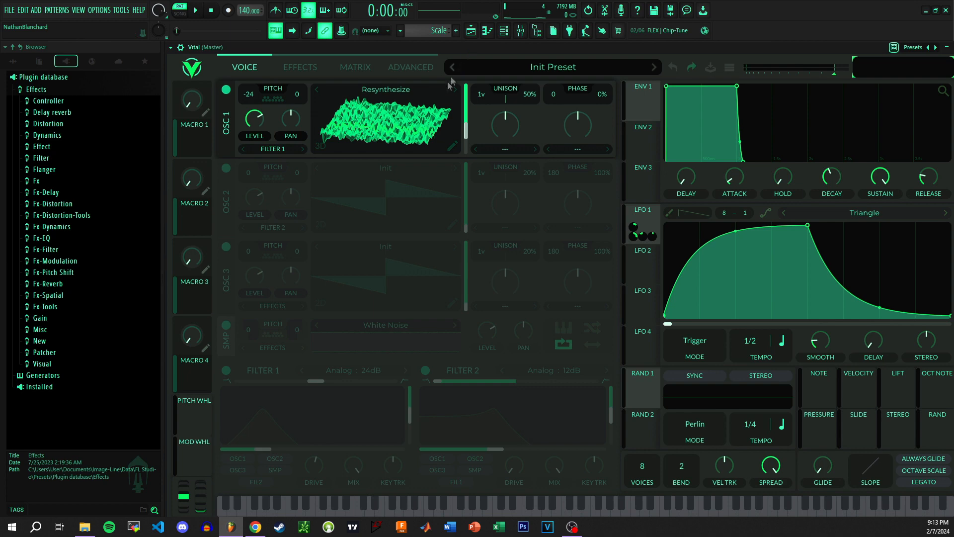
key("z")
left_click_drag(465, 128, 452, 154)
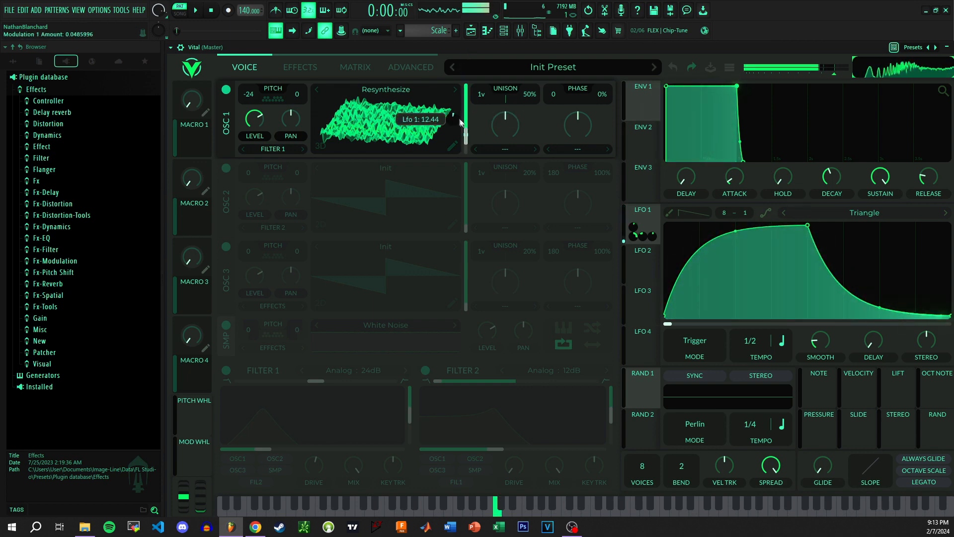
Step: Turn Filter 1 and the Compressor, Equalizer, Phaser and Distortion effects back on, and audition the sound
left_click(226, 370)
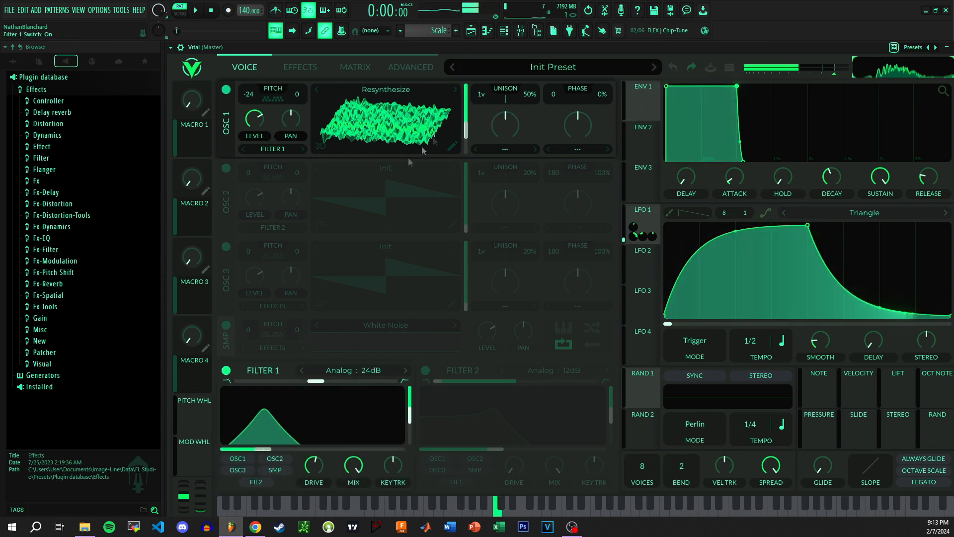
left_click(312, 68)
left_click(312, 168)
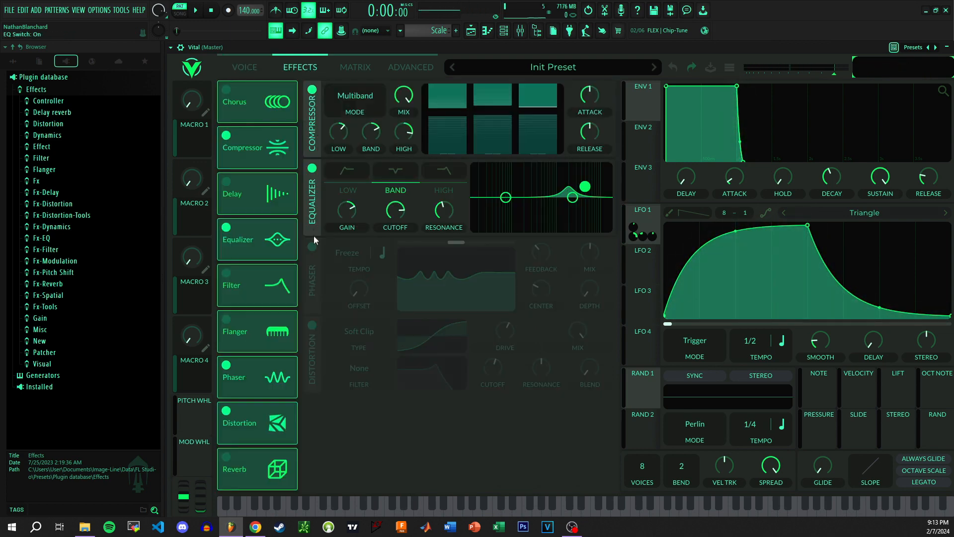
left_click(312, 246)
left_click(312, 325)
key("z")
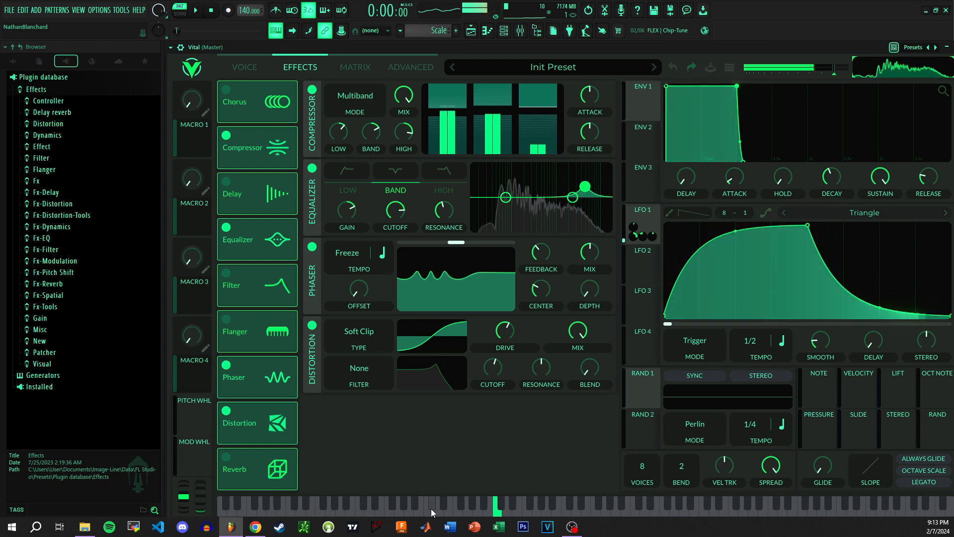
Step: Set the Compressor's high gain to about 23 dB, lower Filter 1's drive, and audition the sound with effects
left_click_drag(407, 137, 408, 134)
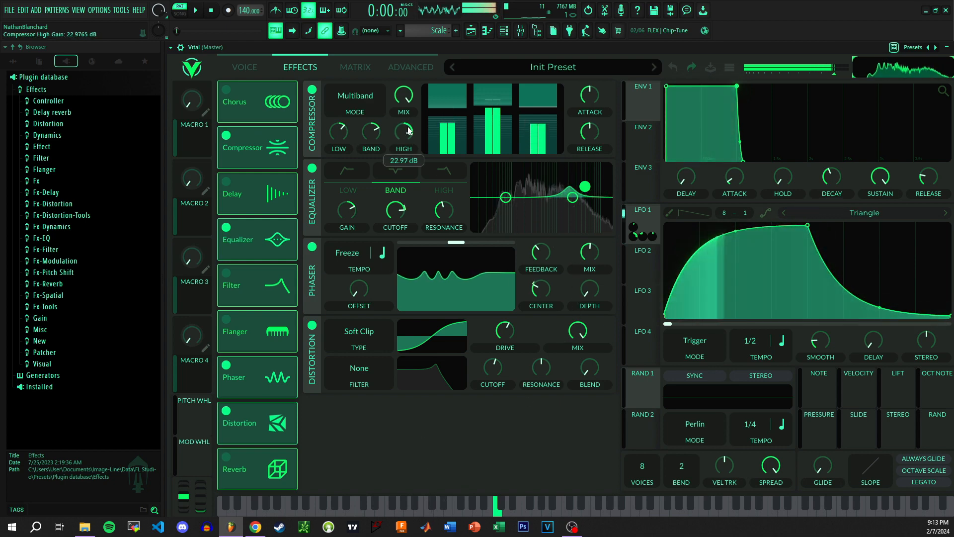
left_click(244, 67)
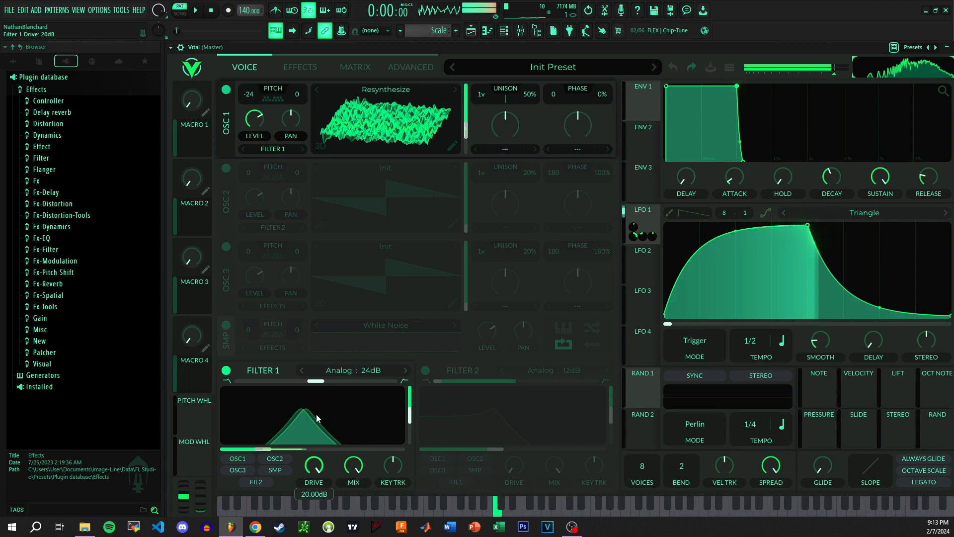
left_click_drag(313, 465, 320, 494)
left_click(300, 67)
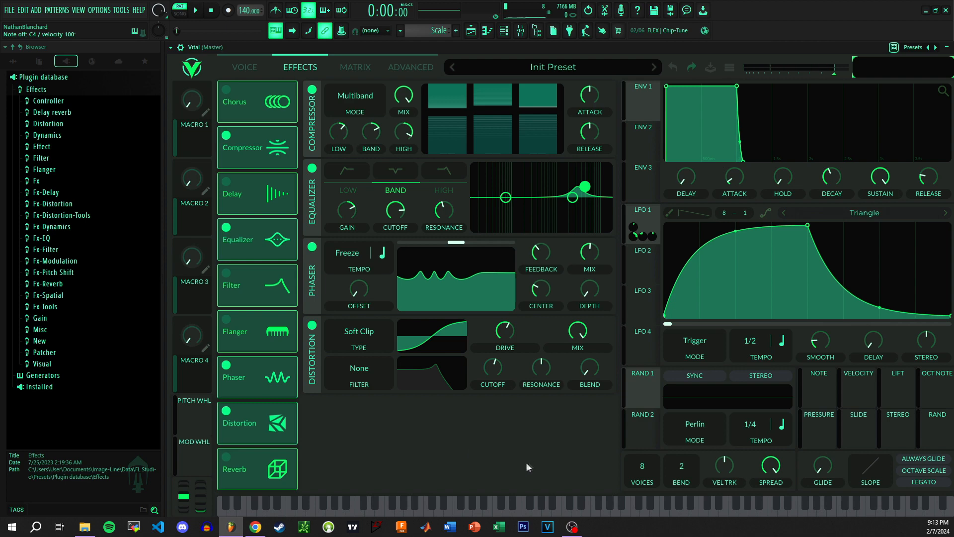
key("z")
key("z")
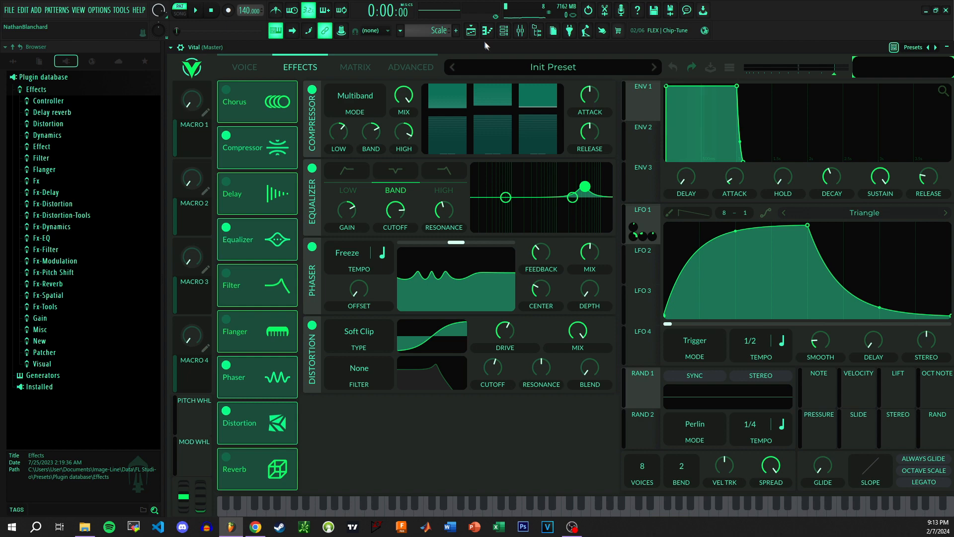
key("z")
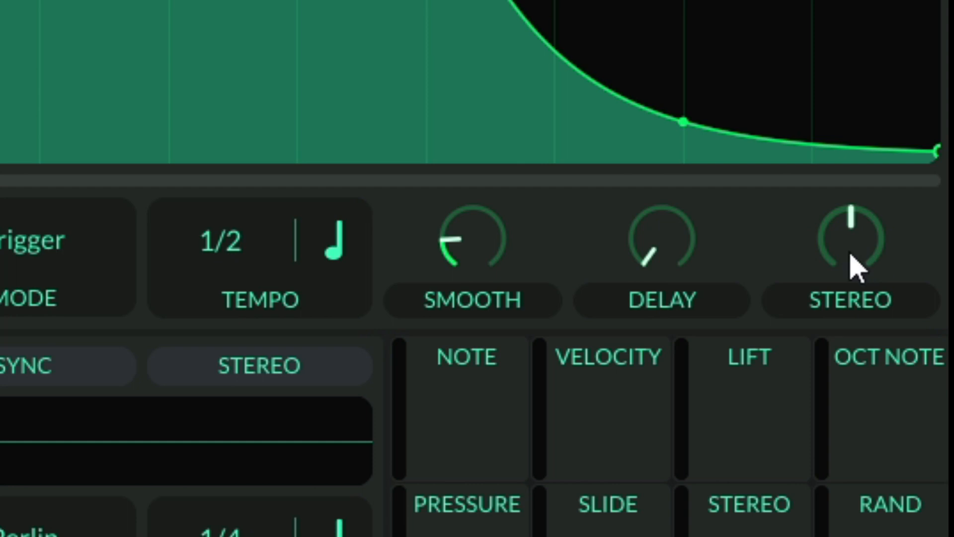
Step: Try changing LFO 1's stereo offset and audition the sound
mouse_move(853, 264)
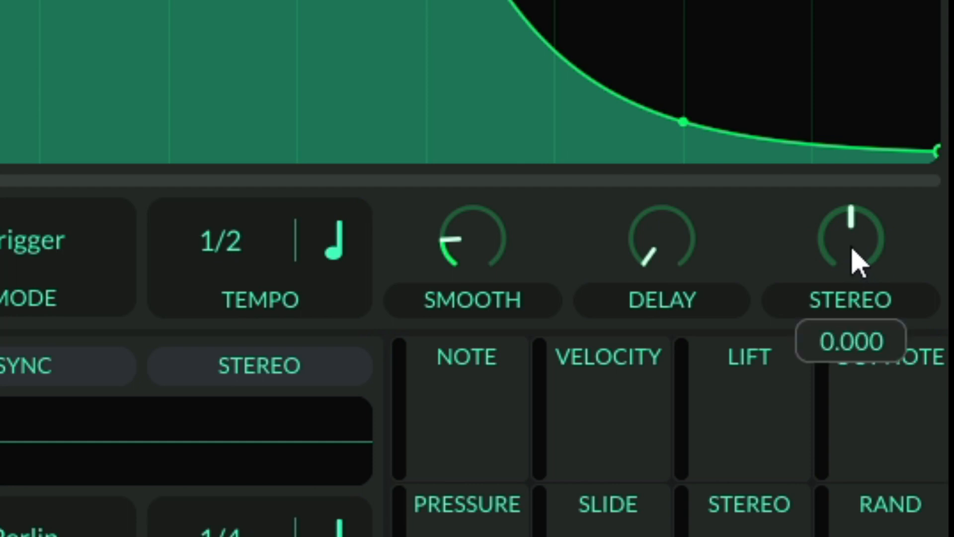
mouse_move(854, 246)
left_mouse_down()
mouse_move(862, 237)
mouse_move(869, 245)
left_mouse_up()
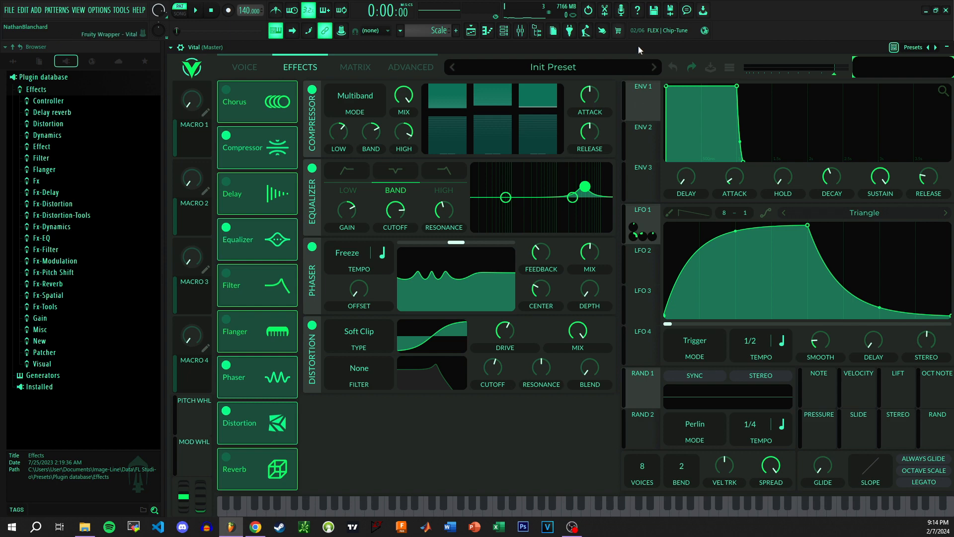
key("z")
key("z")
key("z")
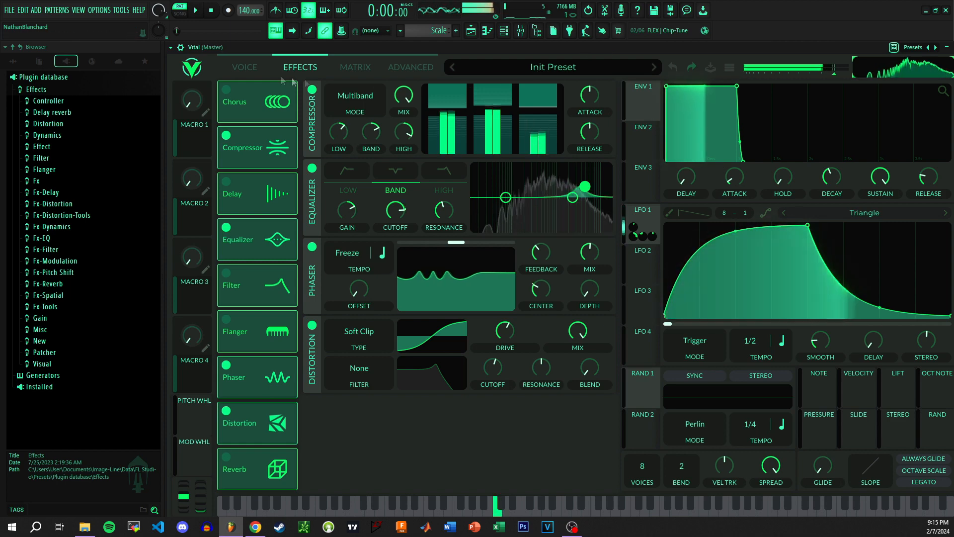
Step: Audition Filter 1 with almost no resonance, then raise its drive and set its resonance to about 28%
left_click(244, 67)
left_click_drag(410, 416, 410, 445)
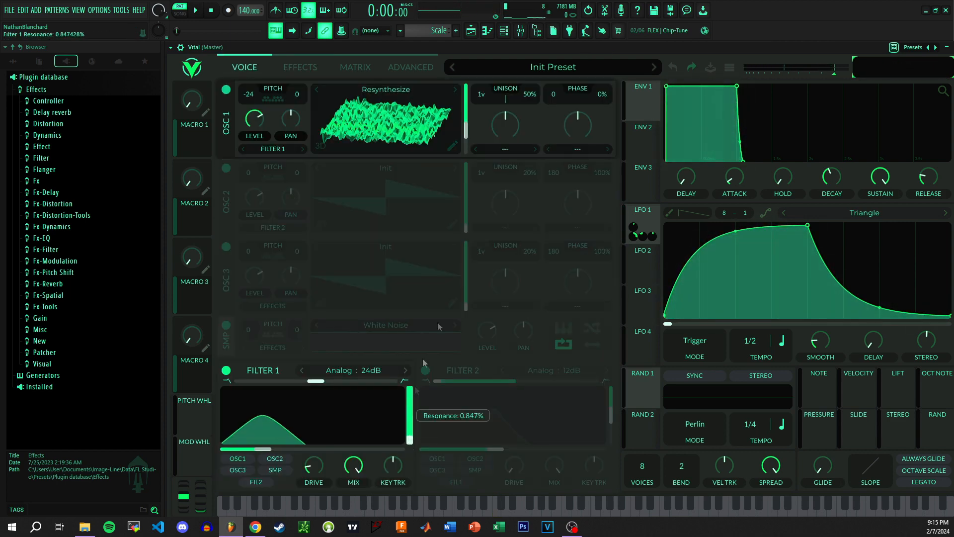
key("z")
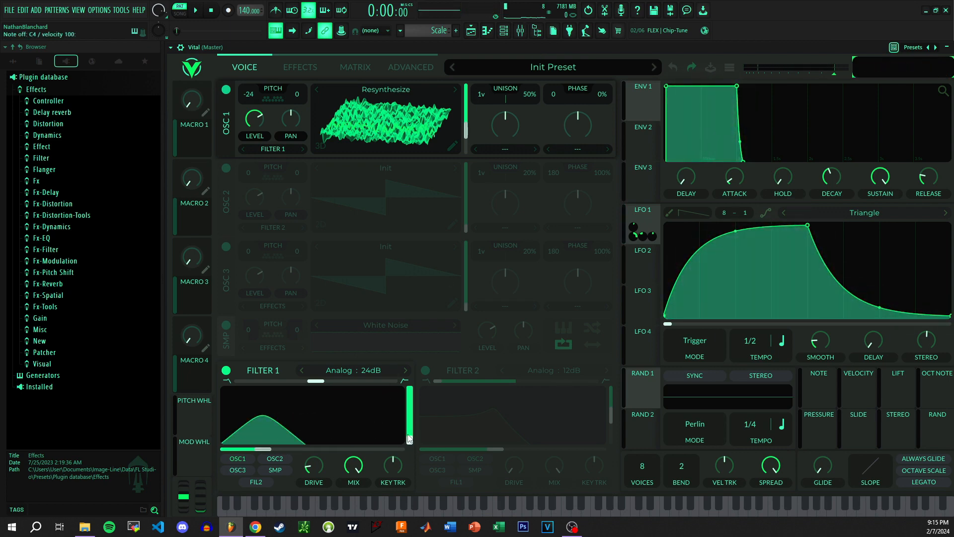
key("z")
left_click_drag(313, 483, 320, 437)
mouse_move(405, 433)
left_mouse_down()
mouse_move(409, 392)
mouse_move(410, 430)
left_mouse_up()
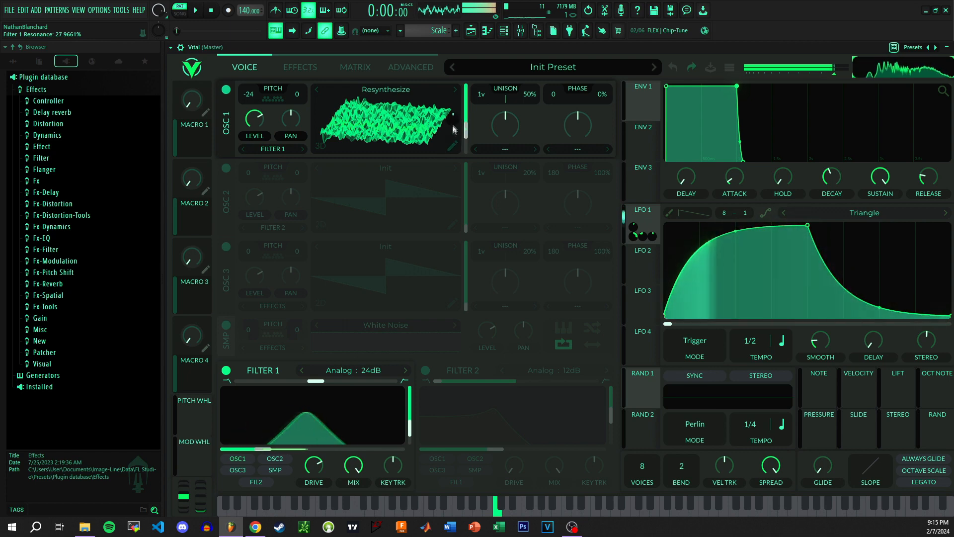
Step: Increase LFO 1's modulation of oscillator 1's wave frame to about 27 and review the effects chain
left_click_drag(453, 123, 453, 119)
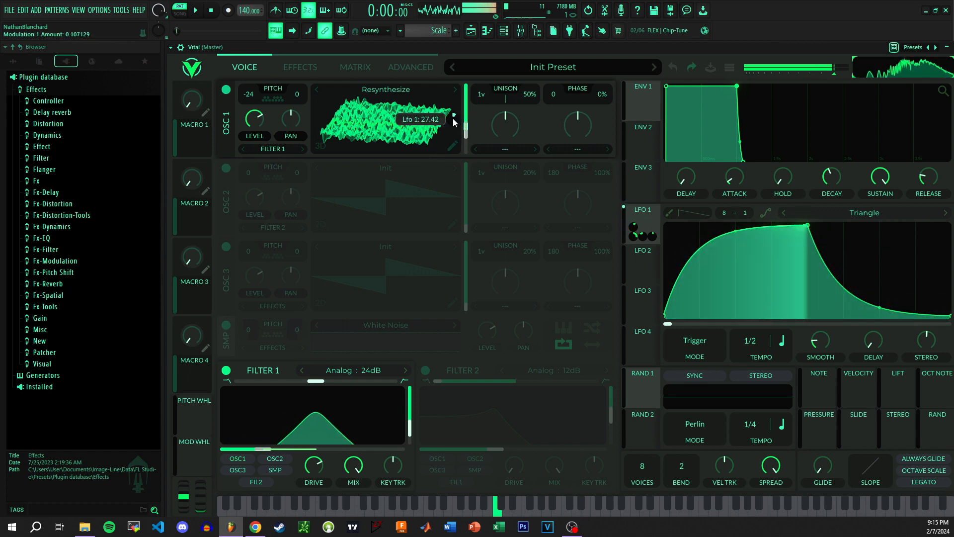
left_click(309, 59)
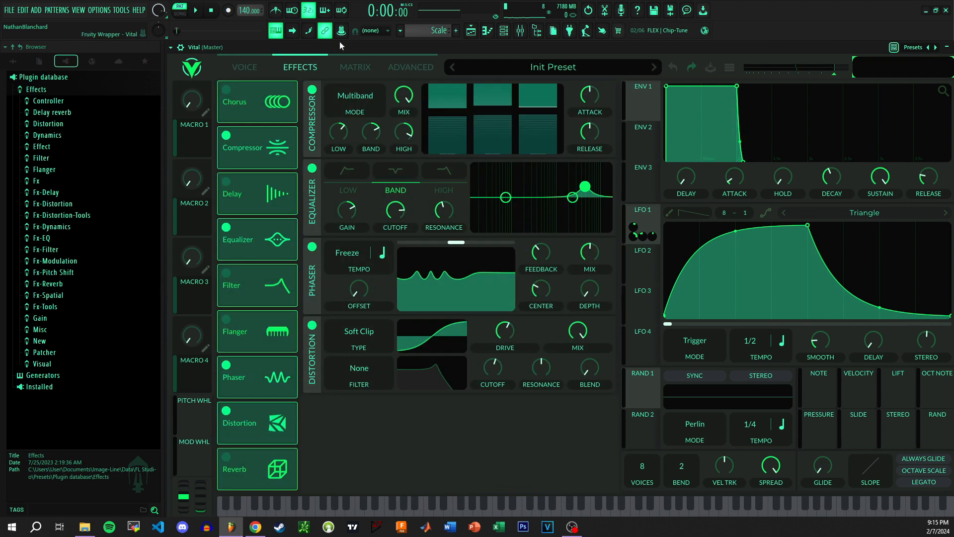
left_click(244, 67)
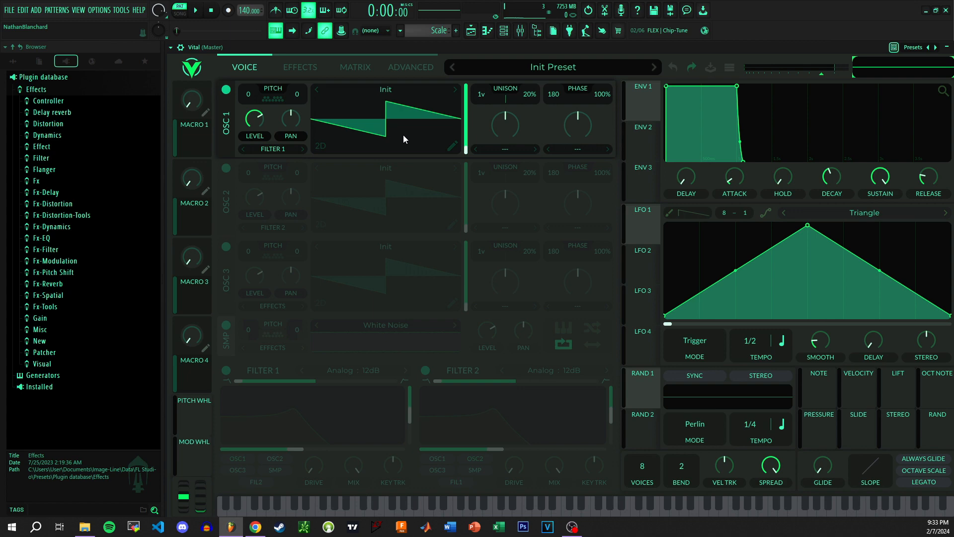
Step: Load the preset "Au5 HG At Home" and look over its effects and voice settings
left_click(550, 69)
left_click(529, 127)
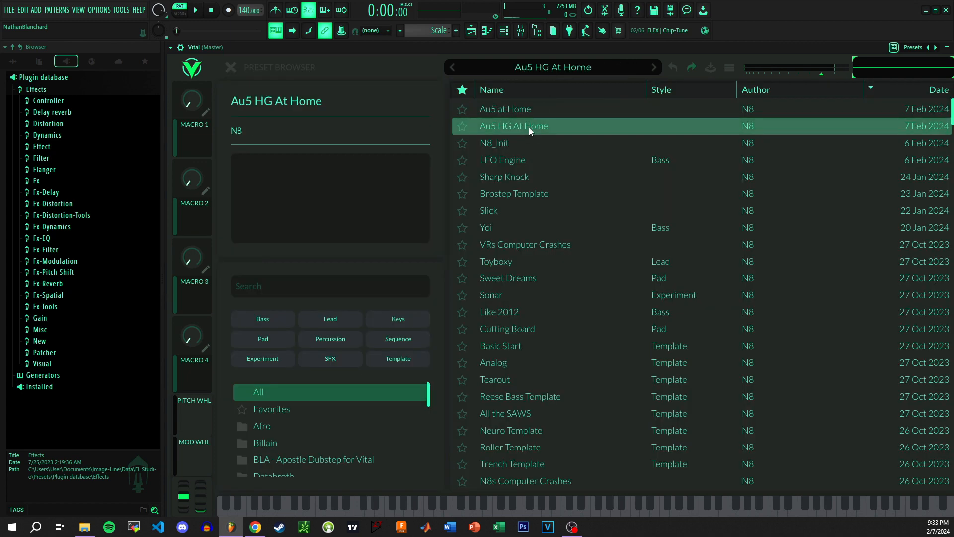
left_click(230, 67)
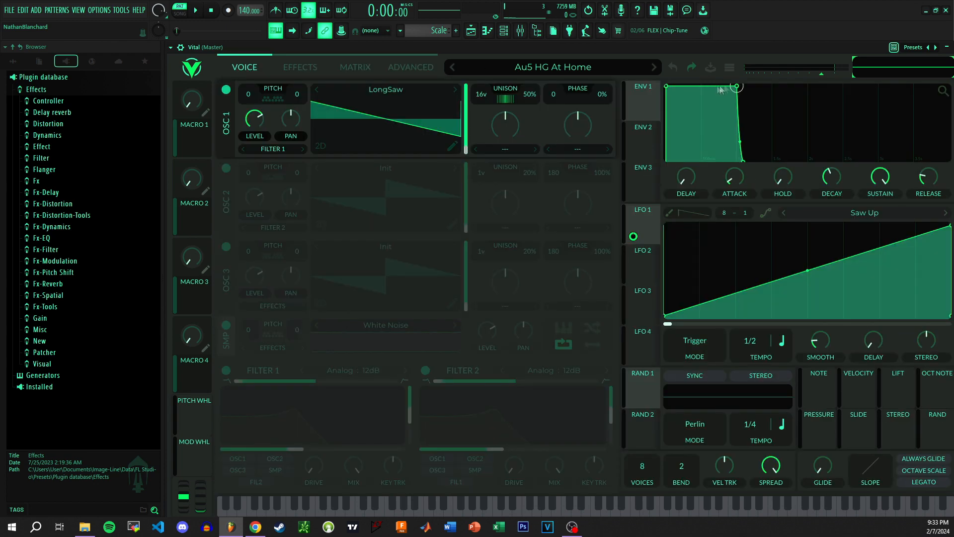
left_click(298, 69)
left_click(243, 65)
Step: Resynthesize the preset into oscillator 1's wavetable and set its audio file source to Spectral blend with window size 9999.9
right_click(389, 115)
left_click(425, 182)
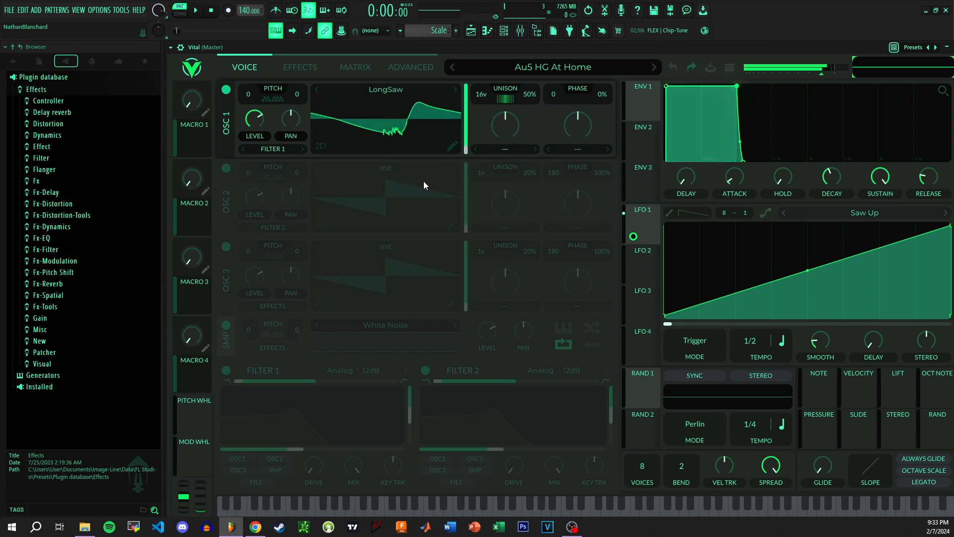
left_click(452, 145)
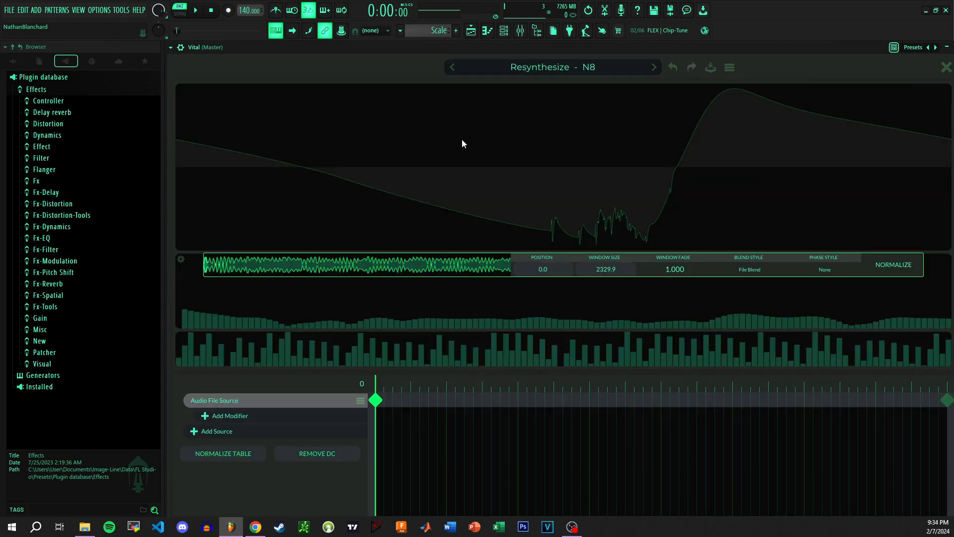
left_click(763, 271)
left_click(764, 322)
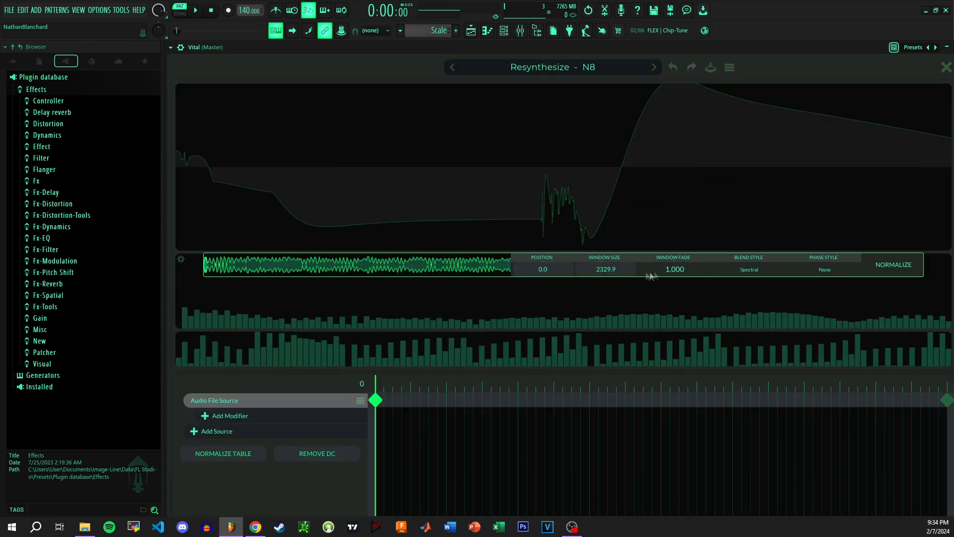
left_click(619, 270)
type("9999.9")
key("Return")
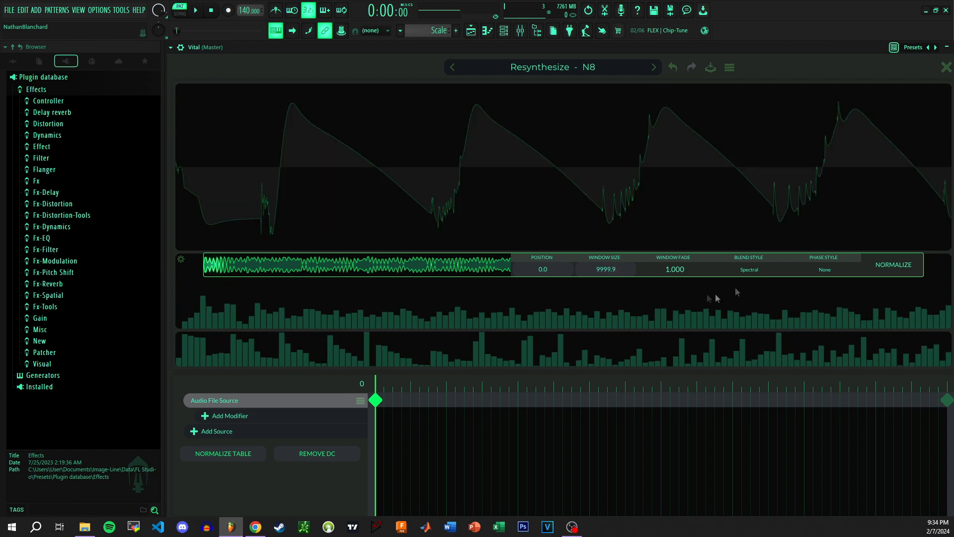
left_click(946, 66)
Step: Resynthesize the preset a second time, show the wavetable in 3D, and set its source to Spectral blend with window size 500
right_click(422, 121)
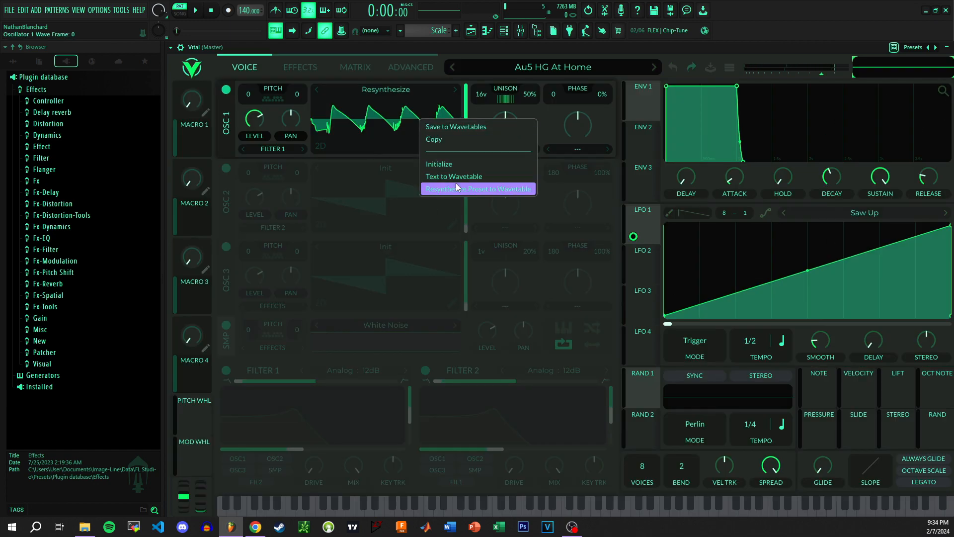
left_click(458, 188)
left_click(321, 146)
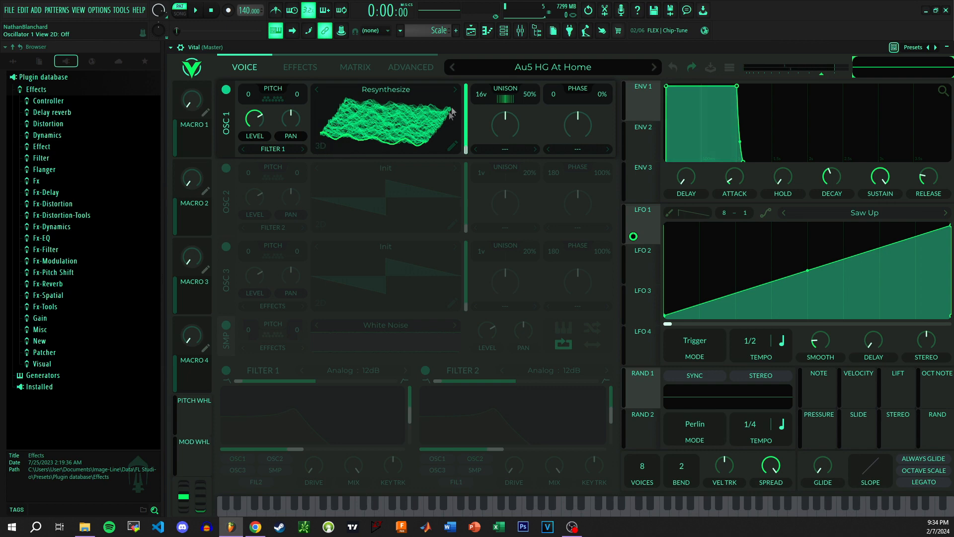
left_click(450, 148)
left_click(750, 270)
left_click(765, 322)
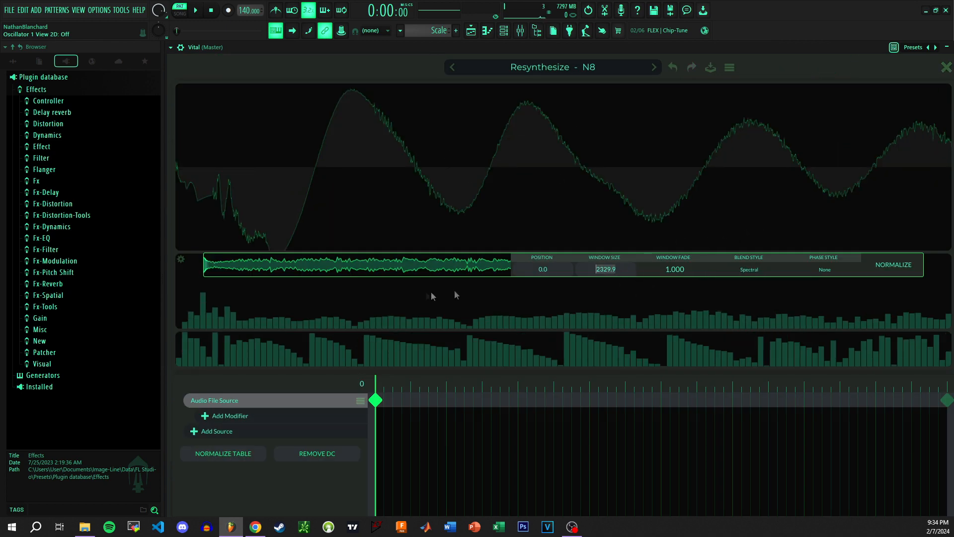
type("500")
key("Return")
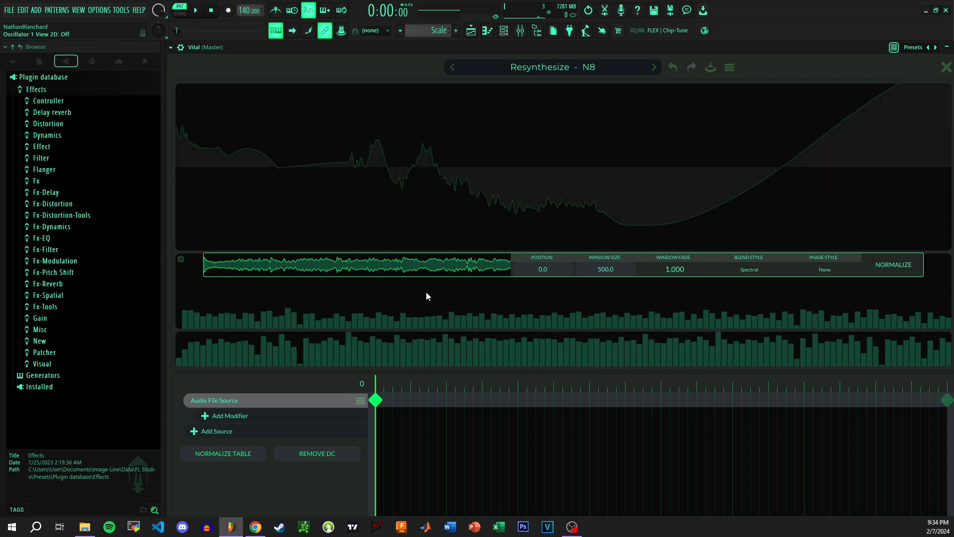
left_click(944, 68)
Step: Resynthesize the preset a third time and set the new wavetable's source to Spectral blend with window size 9999.9
right_click(421, 126)
left_click(468, 195)
left_click(453, 145)
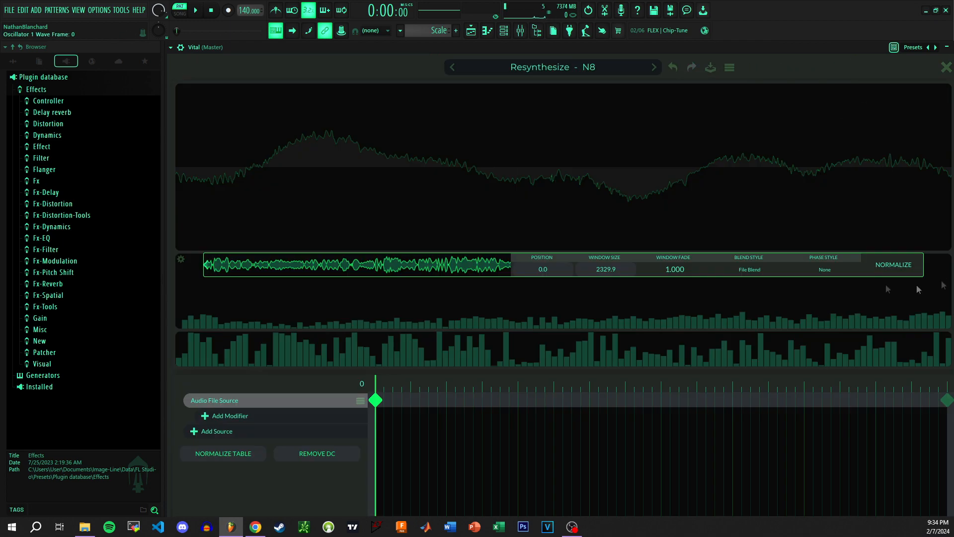
left_click(774, 271)
left_click(755, 322)
left_click(626, 271)
type("9999.9")
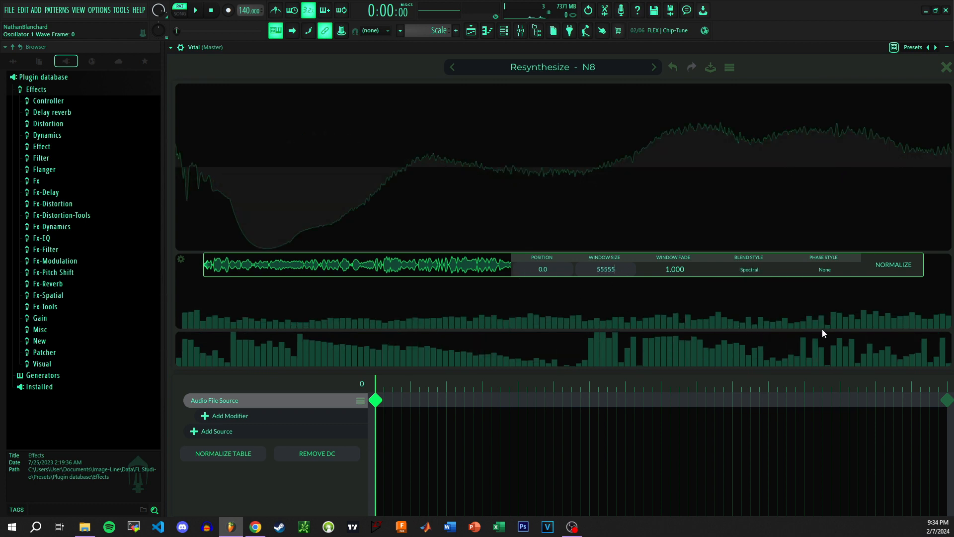
key("Return")
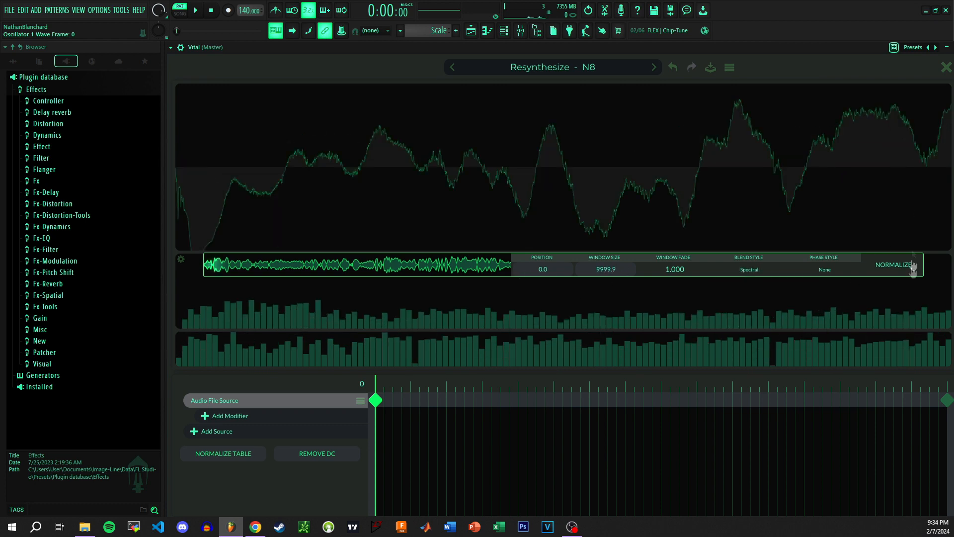
Step: Resynthesize the preset a fourth time and set the new wavetable's audio file source to Spectral blend
left_click(946, 67)
right_click(419, 128)
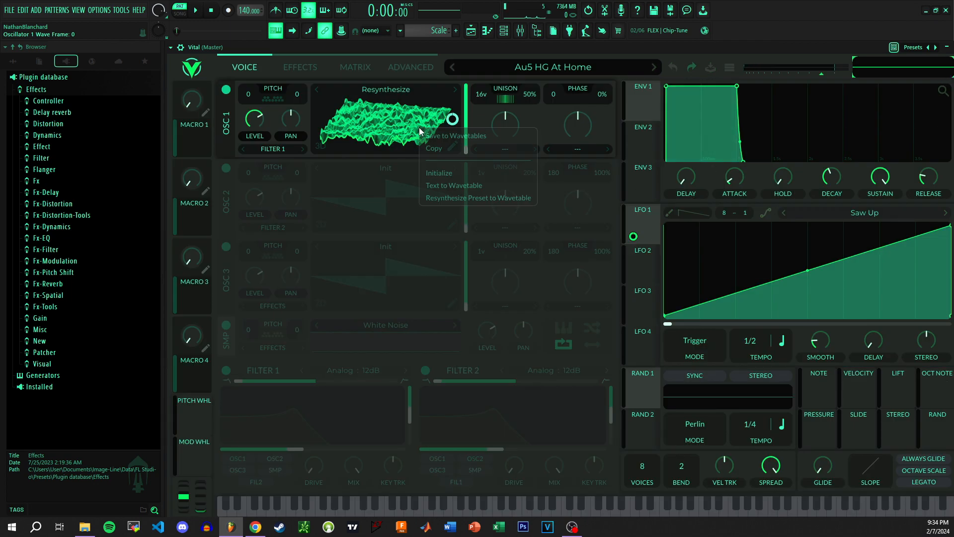
left_click(444, 198)
left_click(452, 147)
left_click(756, 270)
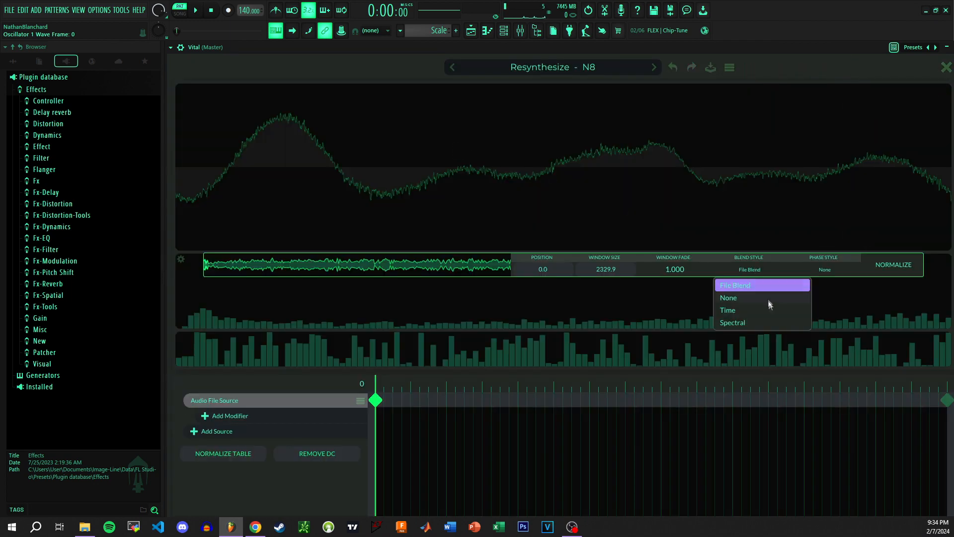
left_click(795, 322)
left_click(946, 67)
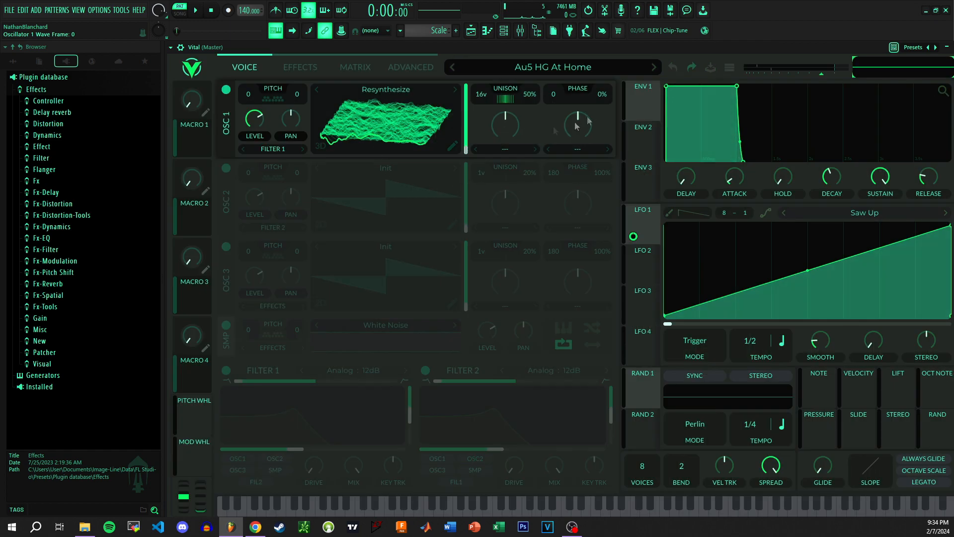
Step: Remove the LFO 1 modulation from oscillator 1's wave frame, with unison at 1 voice and transpose at -24
right_click(453, 118)
right_click(453, 118)
left_click(472, 126)
left_click(452, 146)
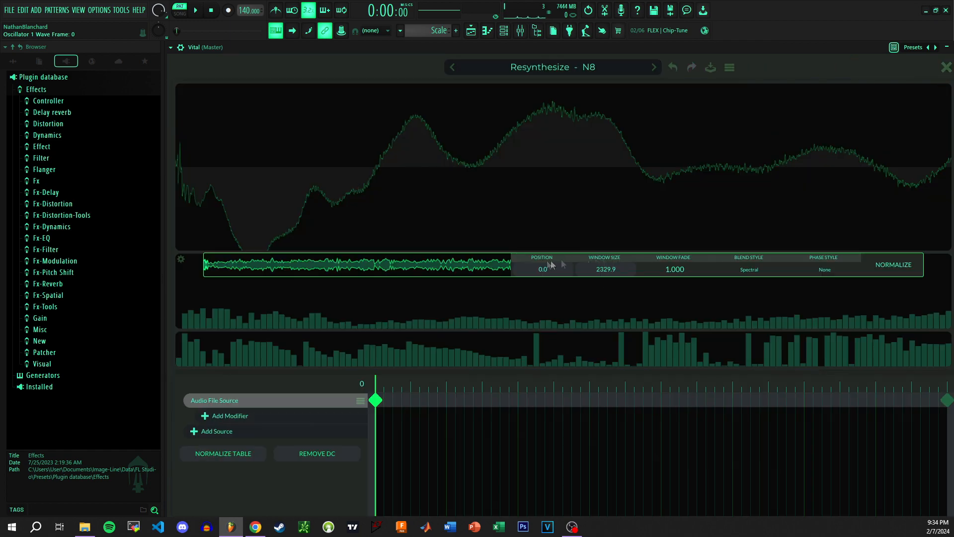
left_click(946, 67)
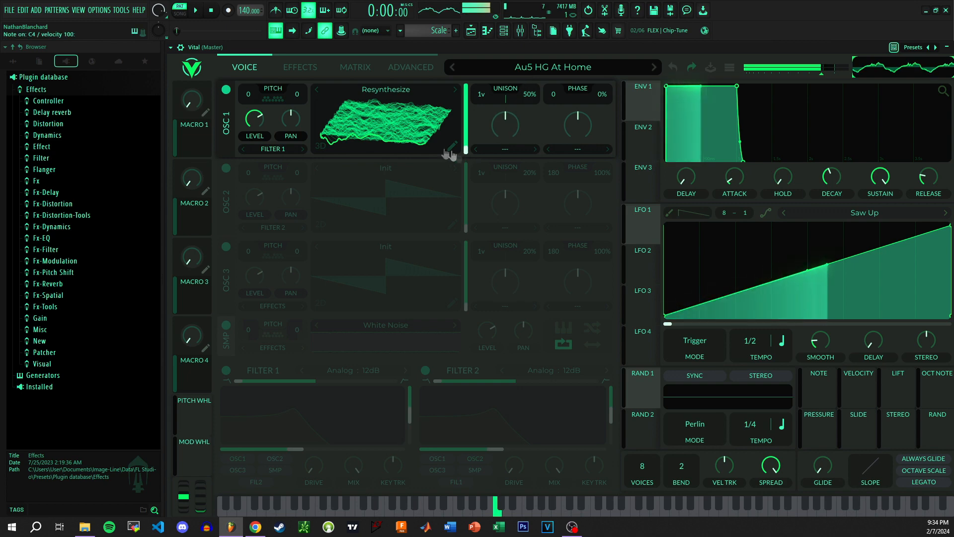
left_click_drag(247, 94, 247, 100)
left_click_drag(465, 149, 464, 137)
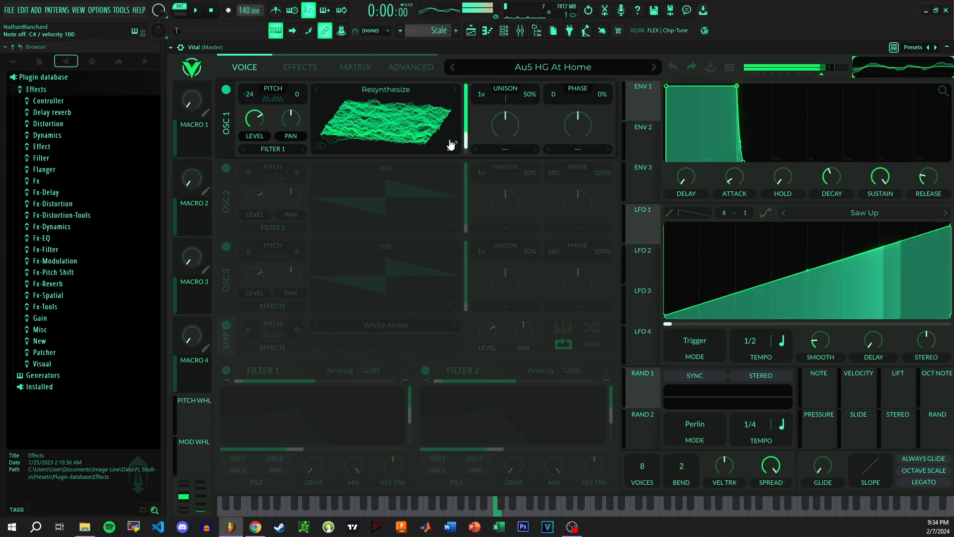
Step: Set the window size of oscillator 1's audio file source to 5000 in the wavetable editor
left_click(451, 145)
left_click_drag(617, 271, 487, 281)
type("5000")
key("Return")
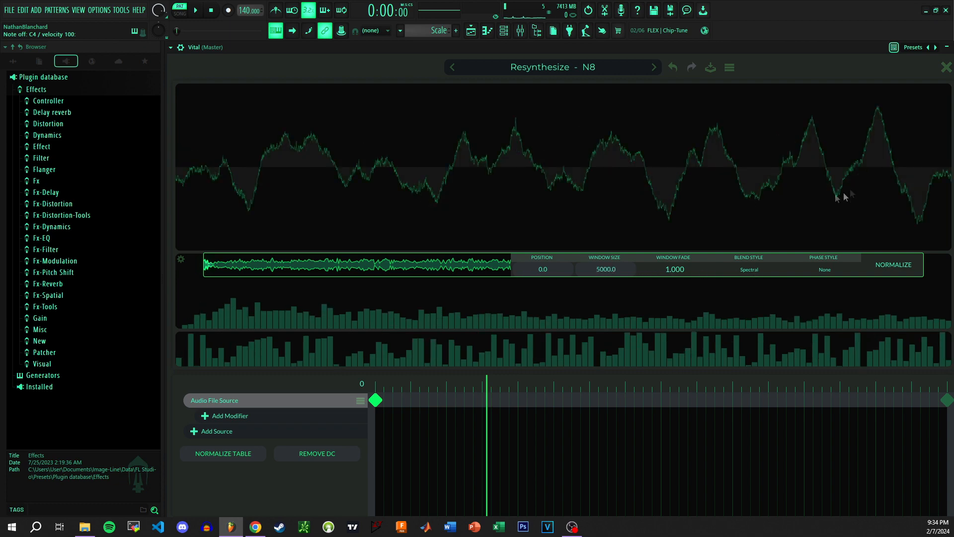
left_click(946, 70)
Step: Play a C4 note while lowering oscillator 1's wave frame, and check the preset's effects
key("z")
mouse_move(464, 147)
left_mouse_down()
mouse_move(459, 102)
mouse_move(463, 154)
left_mouse_up()
left_click(299, 66)
left_click(248, 67)
left_click(300, 66)
left_click(249, 65)
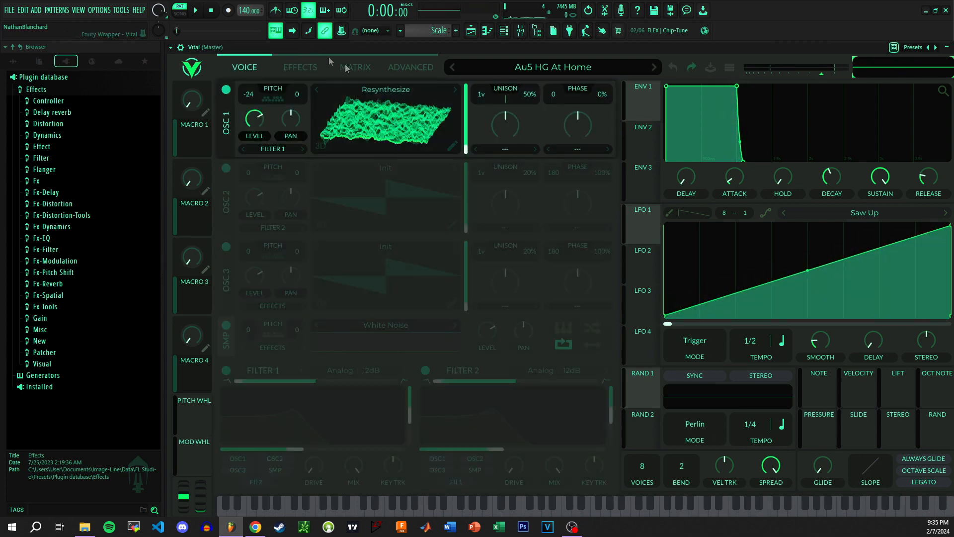
Step: Raise the master volume slightly and play C4 notes while adjusting oscillator 1's wave frame
key("z")
mouse_move(466, 149)
left_mouse_down()
mouse_move(464, 136)
mouse_move(463, 146)
left_mouse_up()
left_click_drag(823, 73, 834, 75)
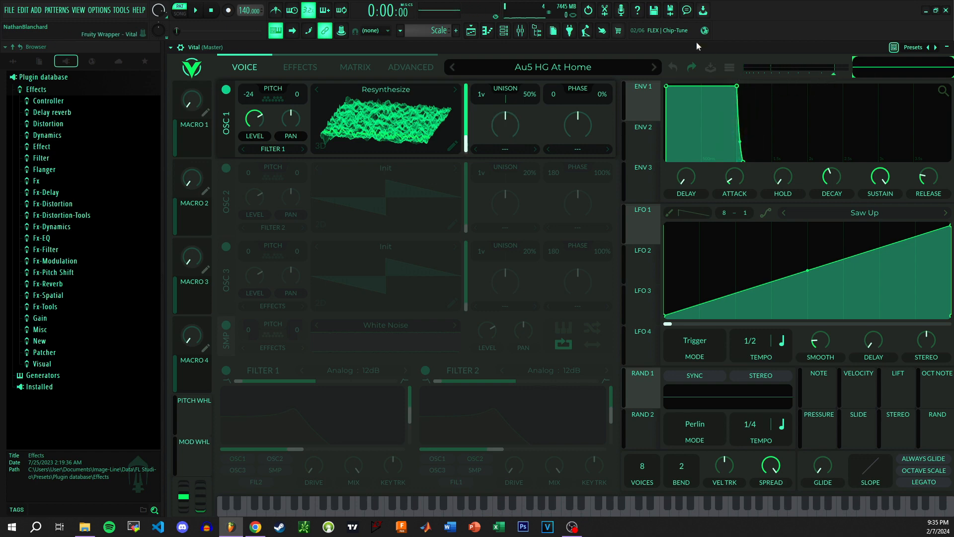
key("z")
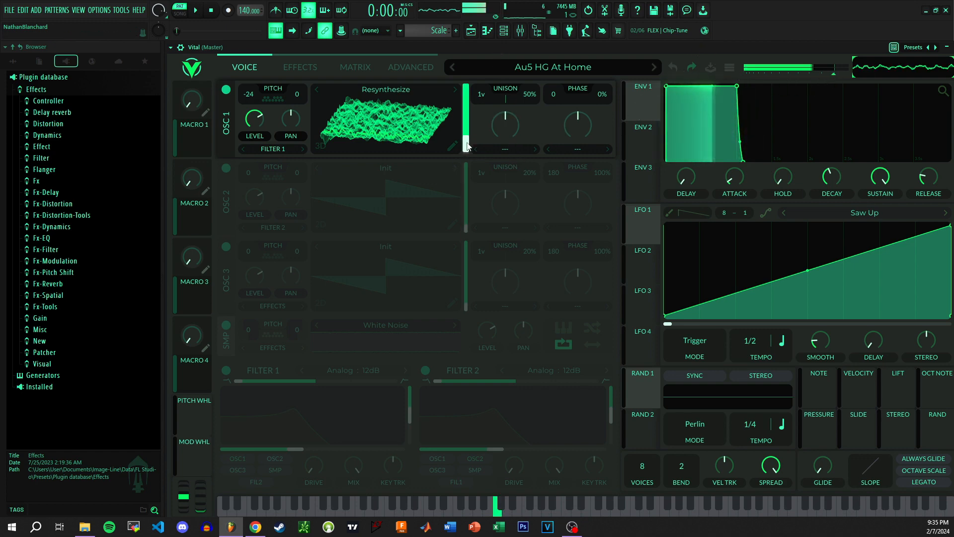
left_click_drag(467, 146, 466, 144)
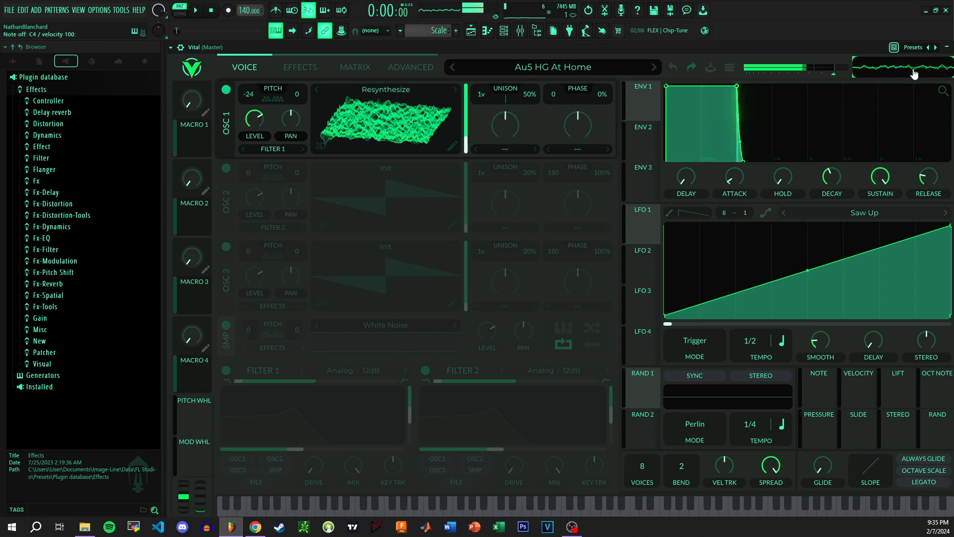
key("z")
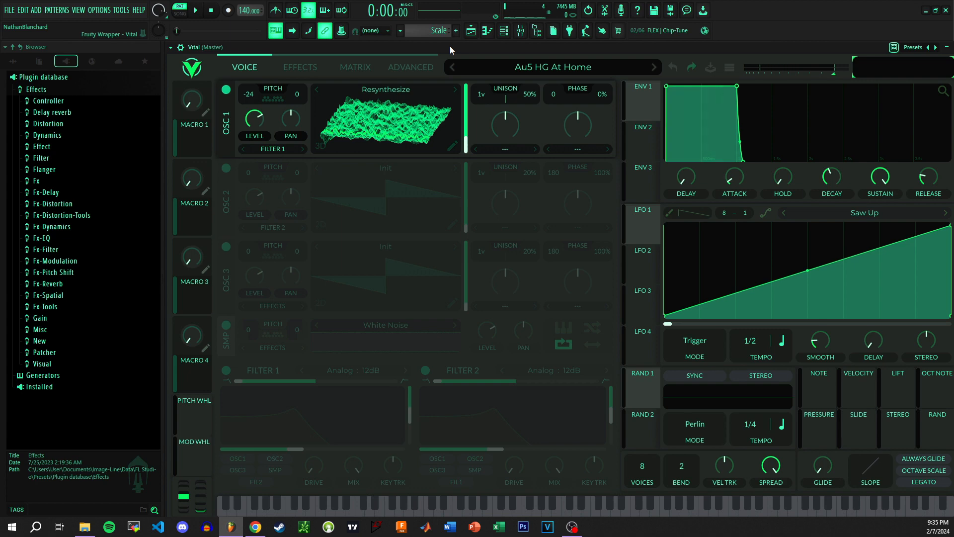
Step: Save oscillator 1's resynthesized wavetable under the name "HG" and return to the oscillator view
left_click(392, 92)
left_click(384, 88)
left_click(383, 88)
left_click(425, 85)
left_click(452, 147)
left_click(711, 68)
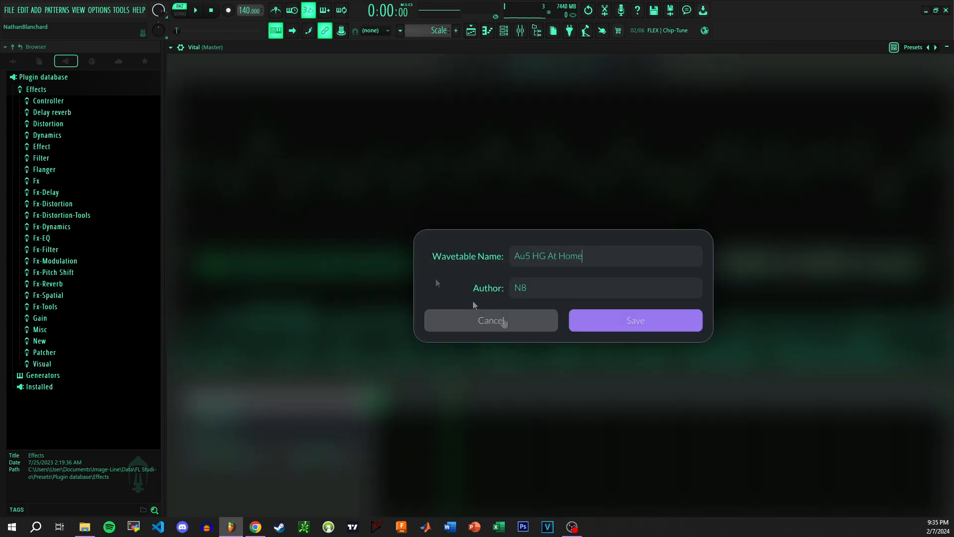
left_click_drag(612, 263, 374, 256)
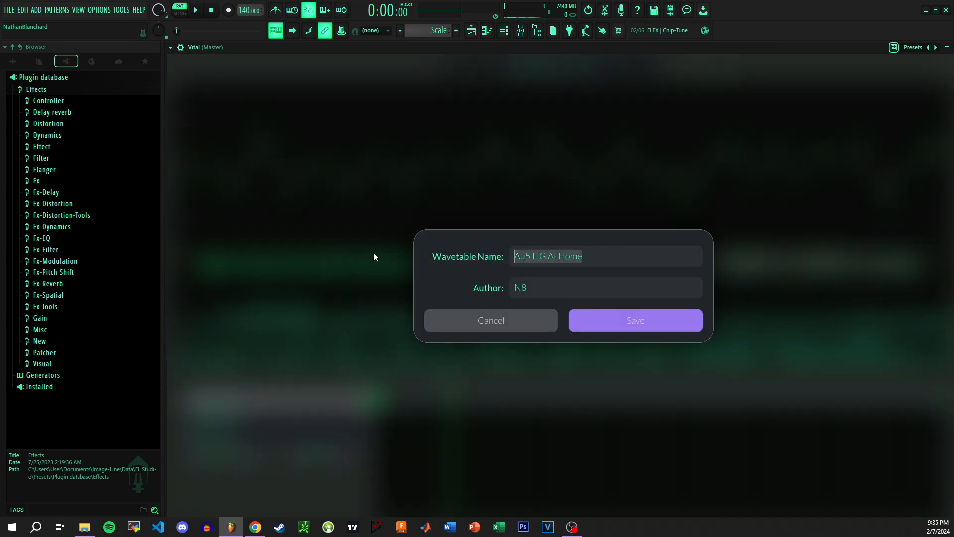
type("HG")
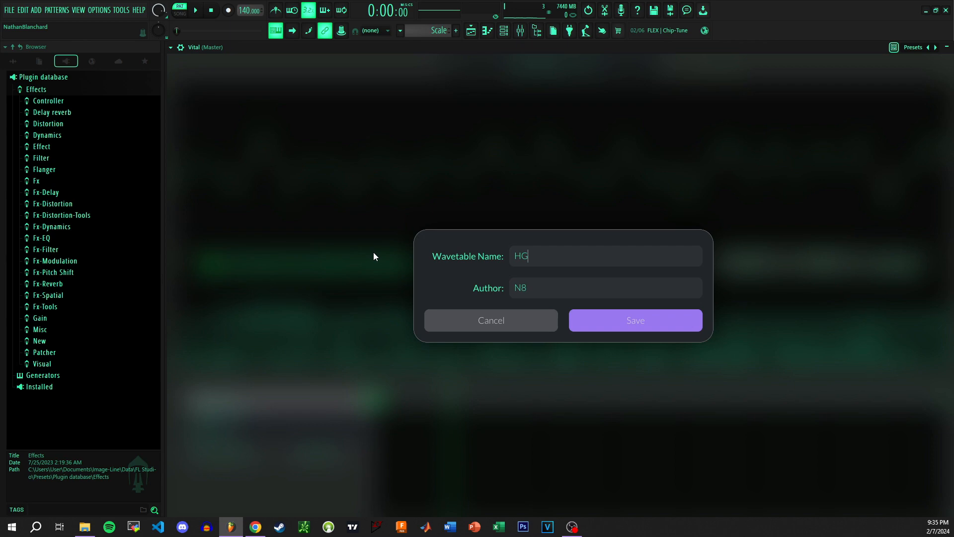
key("Return")
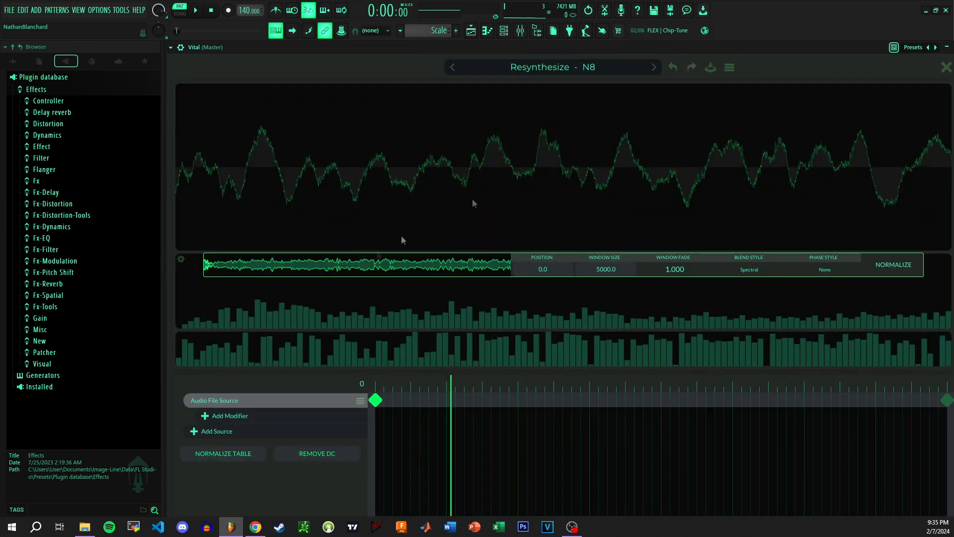
left_click(946, 67)
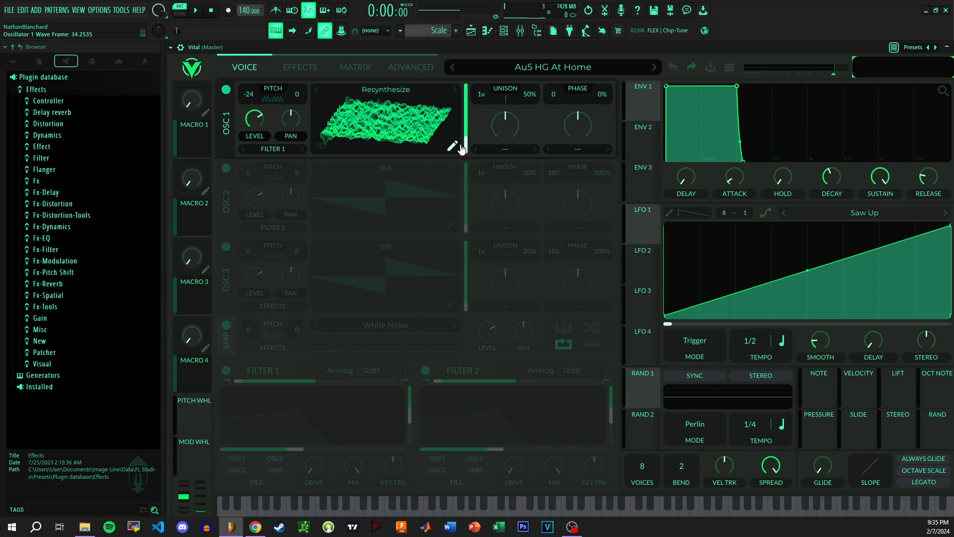
Step: Play a few notes to audition oscillator 1's resynthesized wavetable
key("z")
key("c")
key("z")
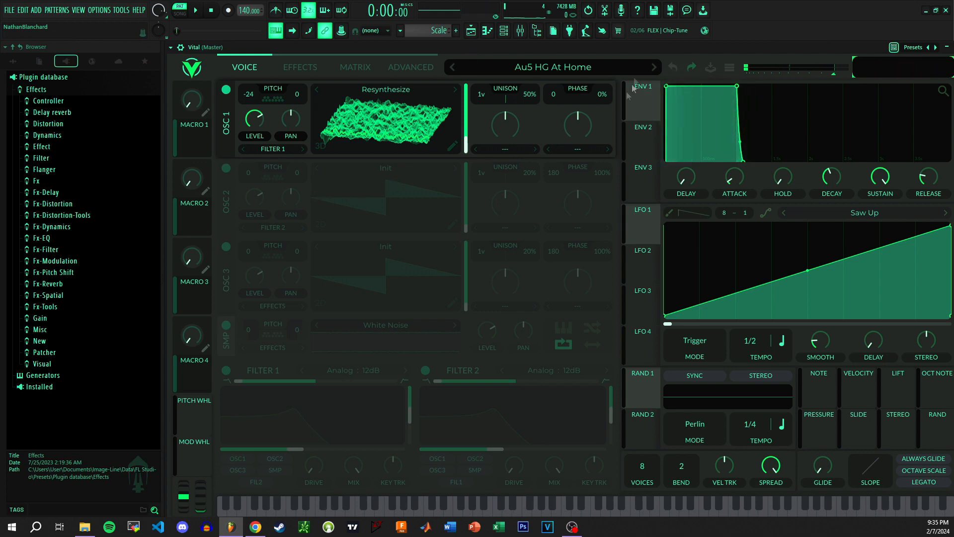
Step: Initialize the patch and reload the preset "Au5 HG At Home"
right_click(560, 66)
left_click(496, 169)
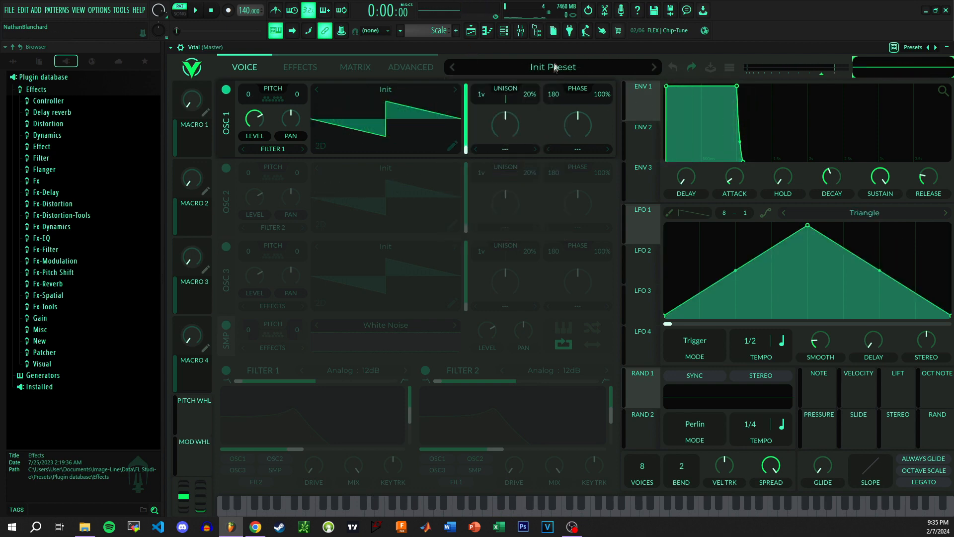
left_click(552, 67)
left_click(537, 126)
left_click(231, 67)
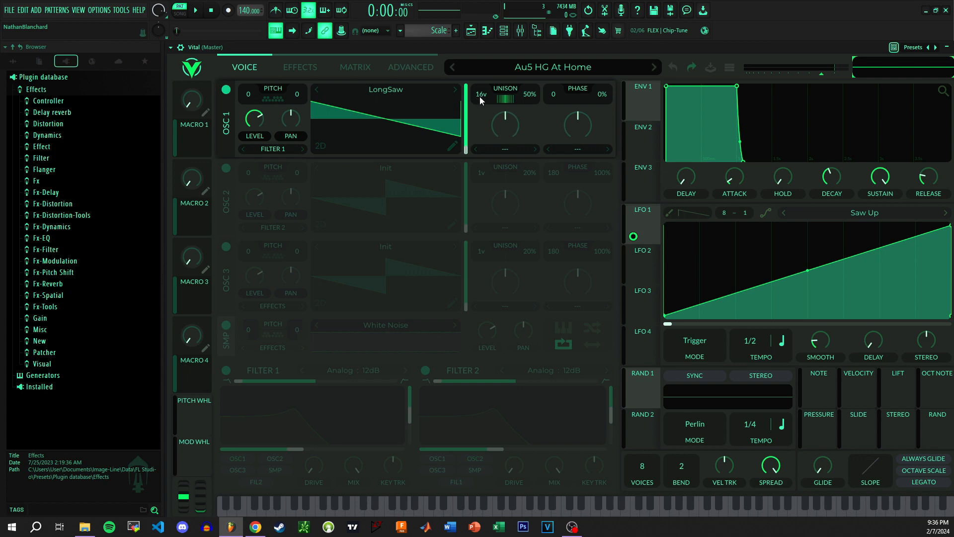
Step: Raise oscillator 1's unison detune to 100% and check its detune range in the advanced settings
left_click_drag(534, 94, 532, 97)
left_click(413, 65)
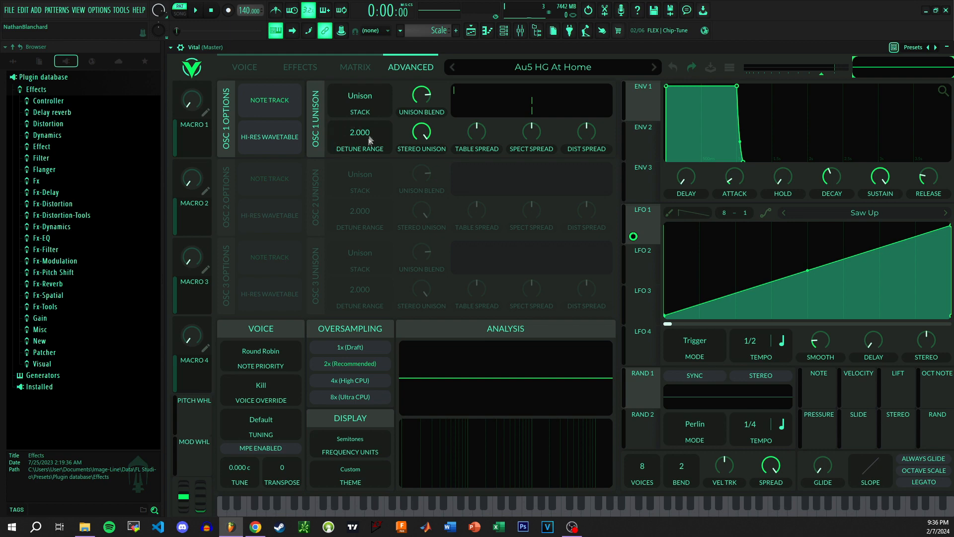
left_click(245, 67)
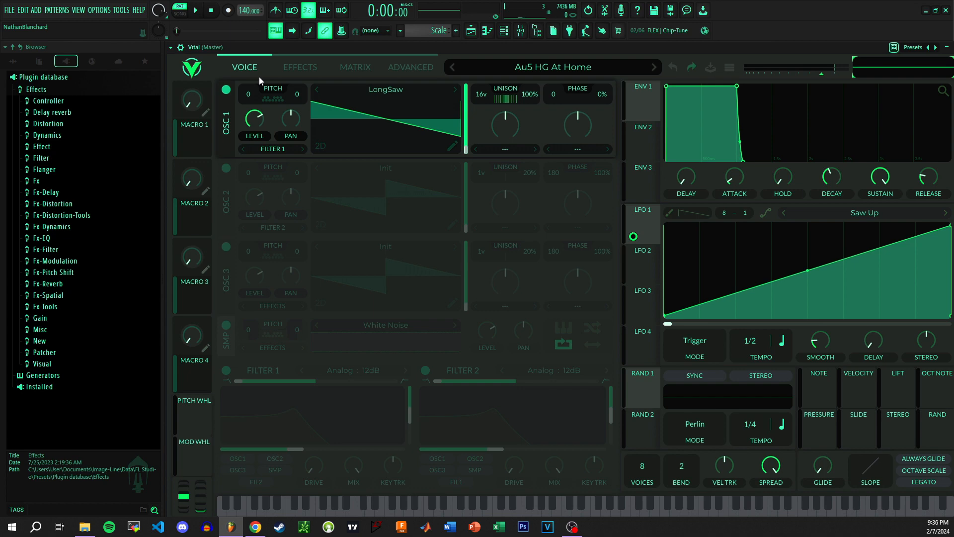
Step: Set oscillator 1's unison detune to about 50% and its detune range to 4
scroll(528, 109, "down", 3)
scroll(527, 111, "down", 3)
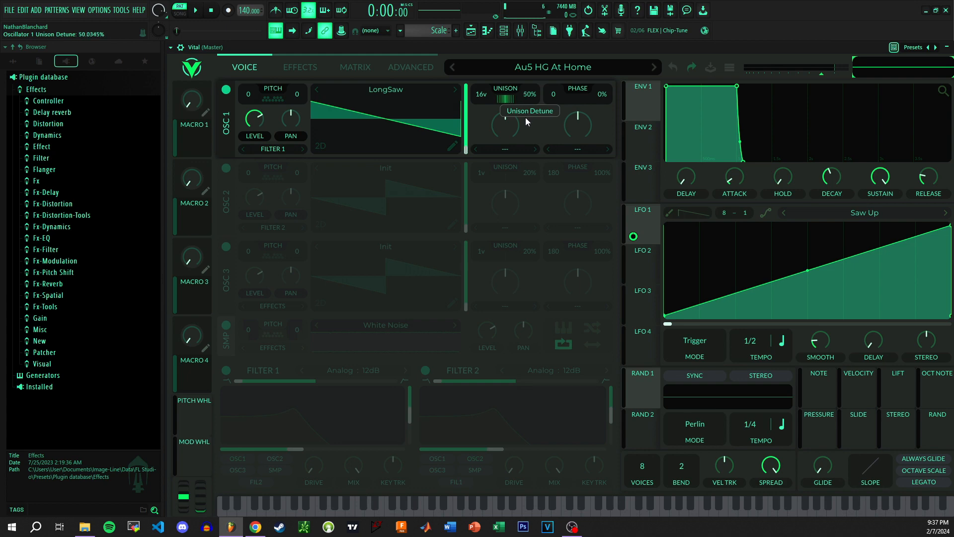
left_click(298, 67)
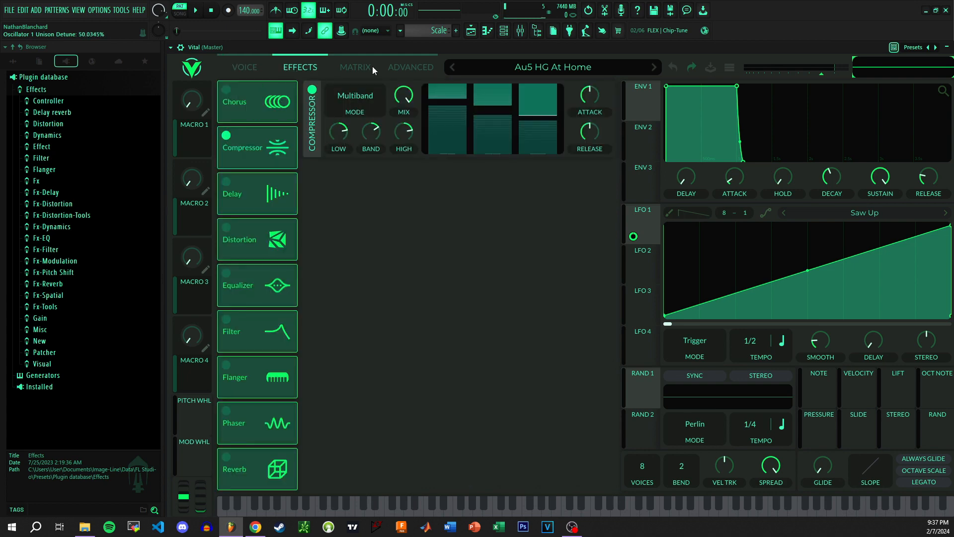
left_click(411, 67)
scroll(350, 139, "up", 3)
scroll(350, 133, "down", 3)
right_click(354, 133)
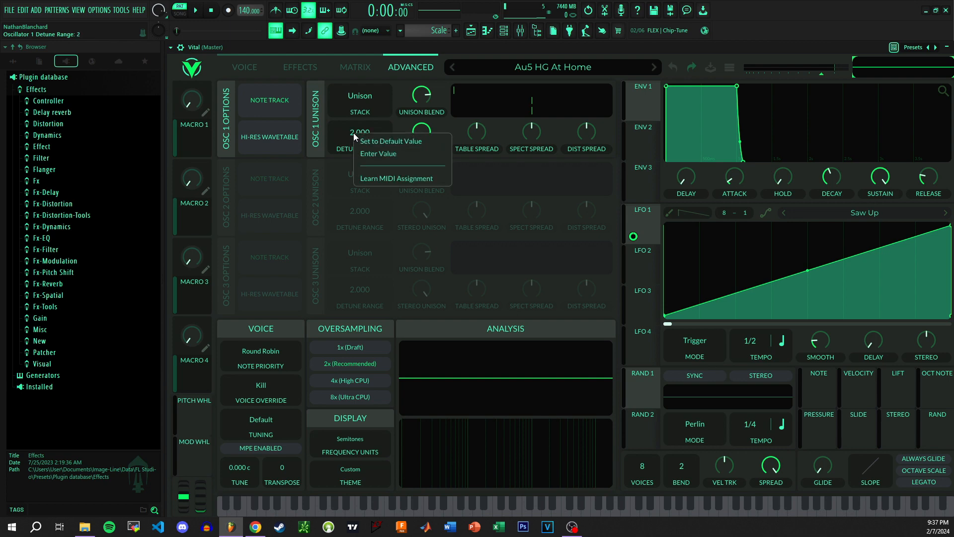
left_click(386, 153)
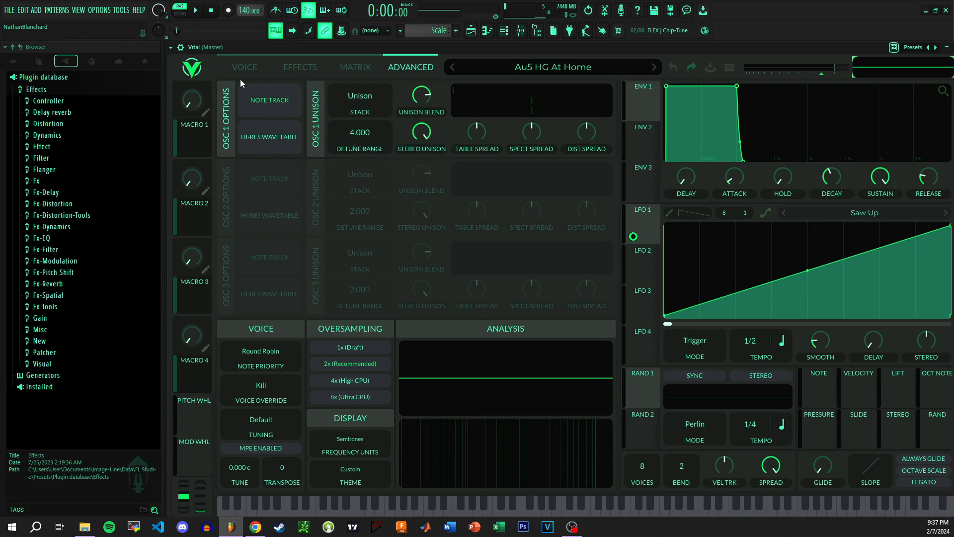
left_click(245, 67)
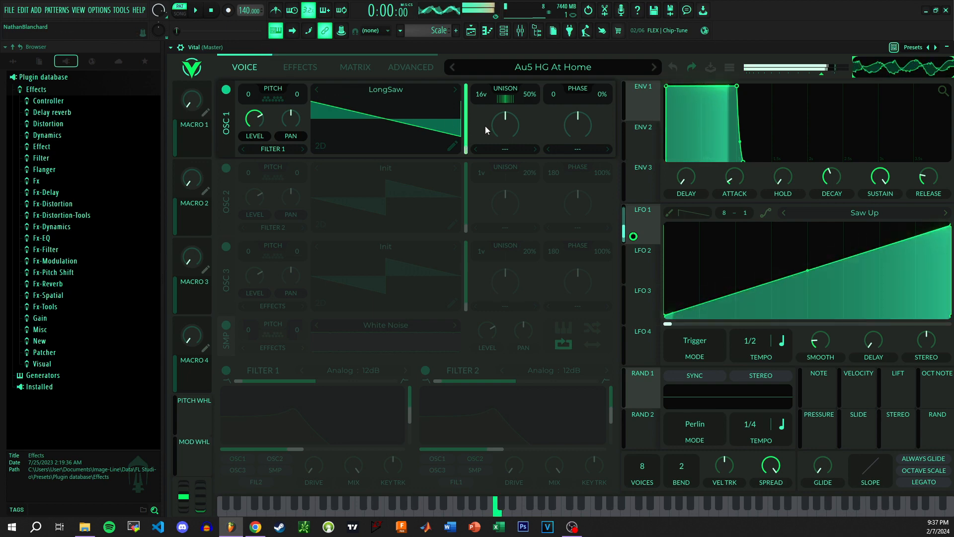
Step: Set oscillator 1's unison detune to 100% and its detune range to 2
right_click(531, 93)
left_click(562, 118)
type("100")
key("Return")
left_click(414, 61)
right_click(362, 125)
left_click(383, 150)
key("Return")
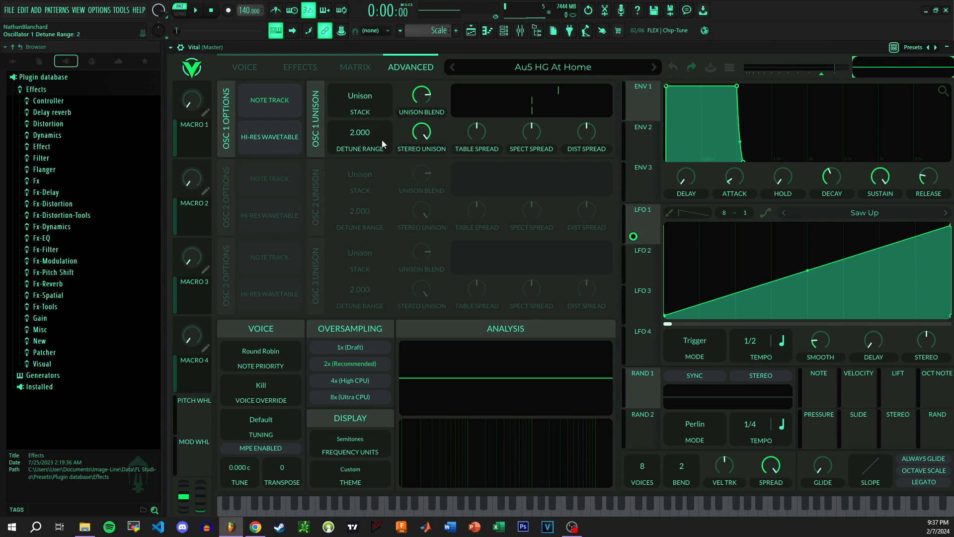
left_click(251, 67)
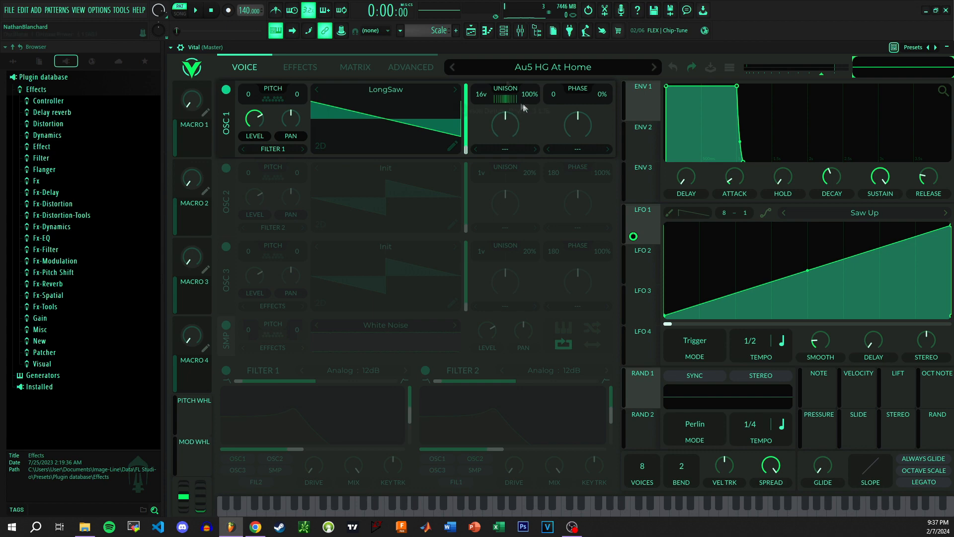
Step: Compare a raised unison detune power on oscillator 1 with a setting of -5 by playing C4 notes
mouse_move(506, 79)
left_mouse_down()
mouse_move(511, 63)
mouse_move(516, 114)
mouse_move(517, 85)
left_mouse_up()
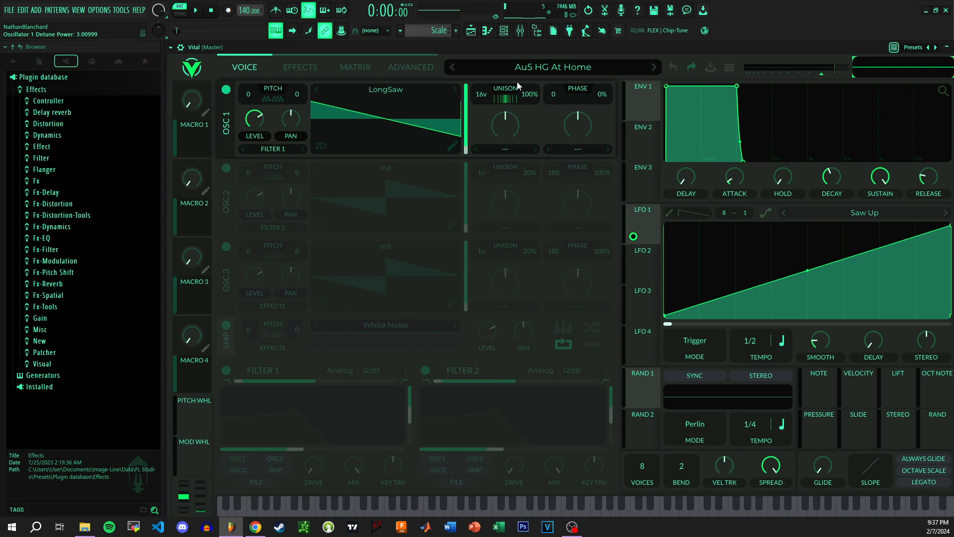
left_click_drag(517, 81, 508, 4)
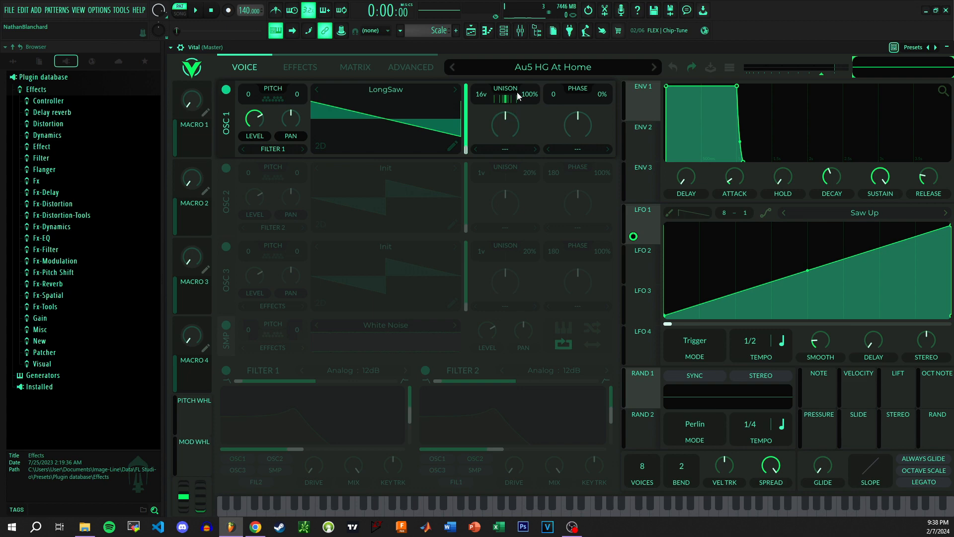
key("z")
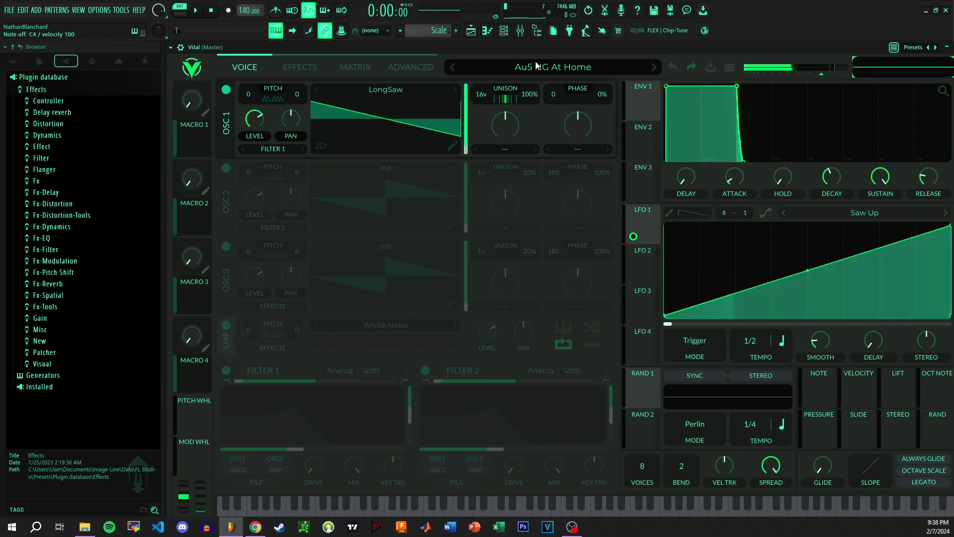
key("z")
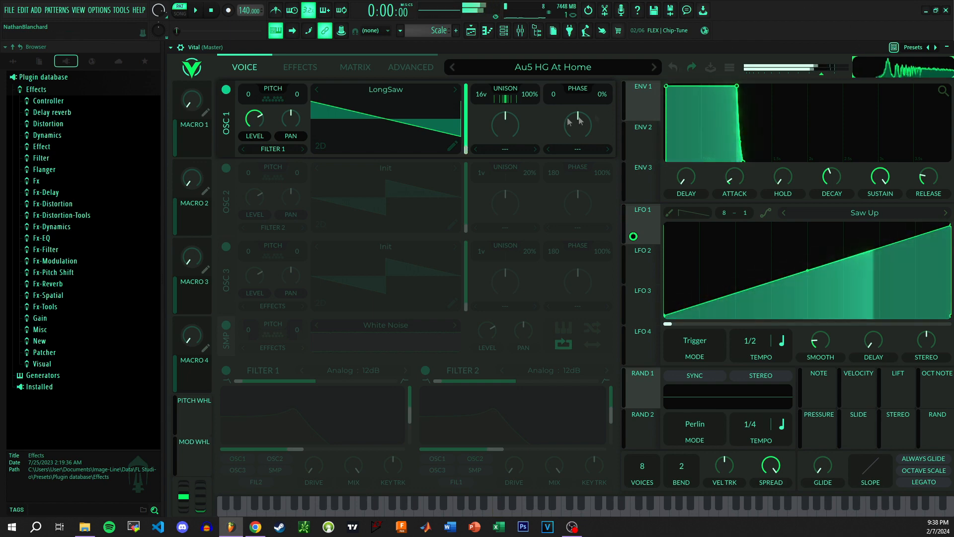
left_click_drag(512, 99, 543, 280)
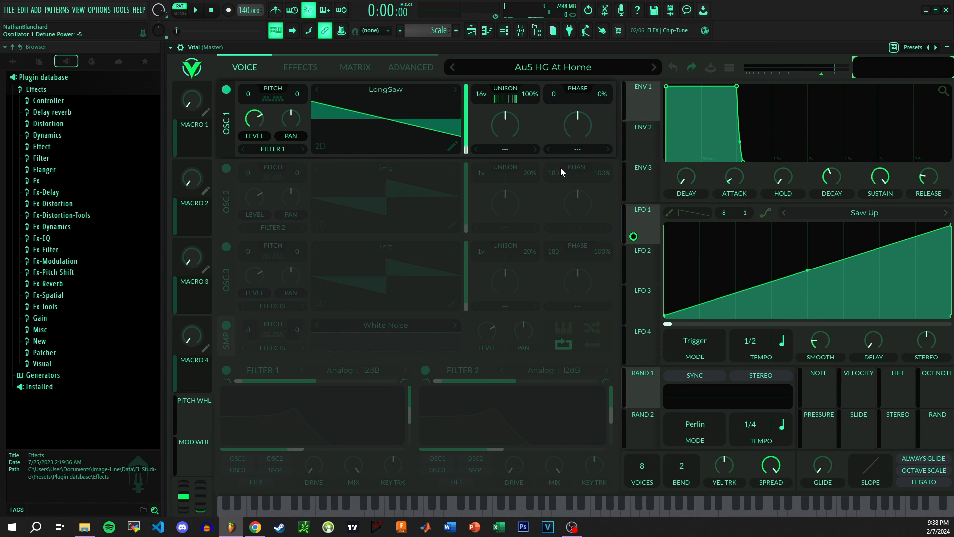
key("z")
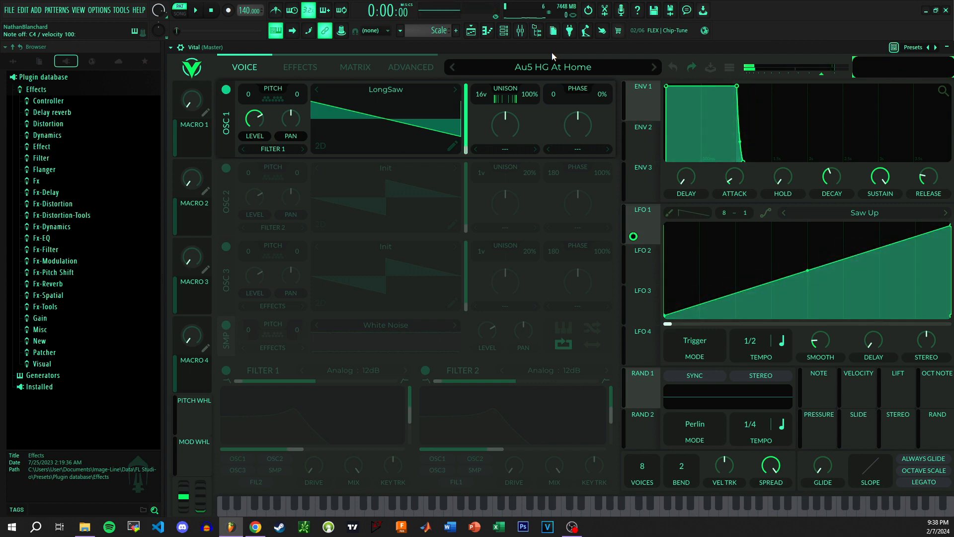
Step: Compare oscillator 1's unison detune at 53% with 100% by playing C4 notes
key("z")
left_click(410, 68)
left_click(244, 67)
key("v")
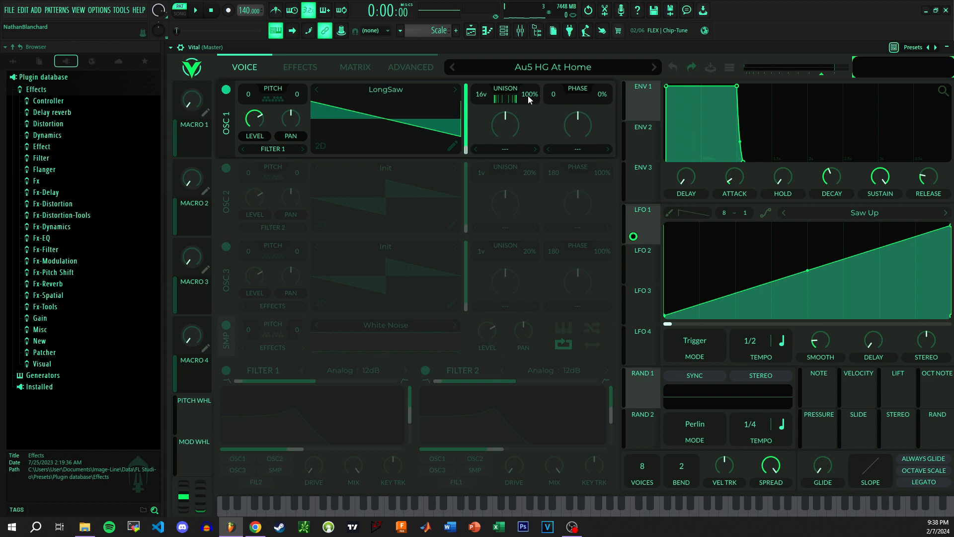
left_click_drag(528, 98, 528, 113)
key("z")
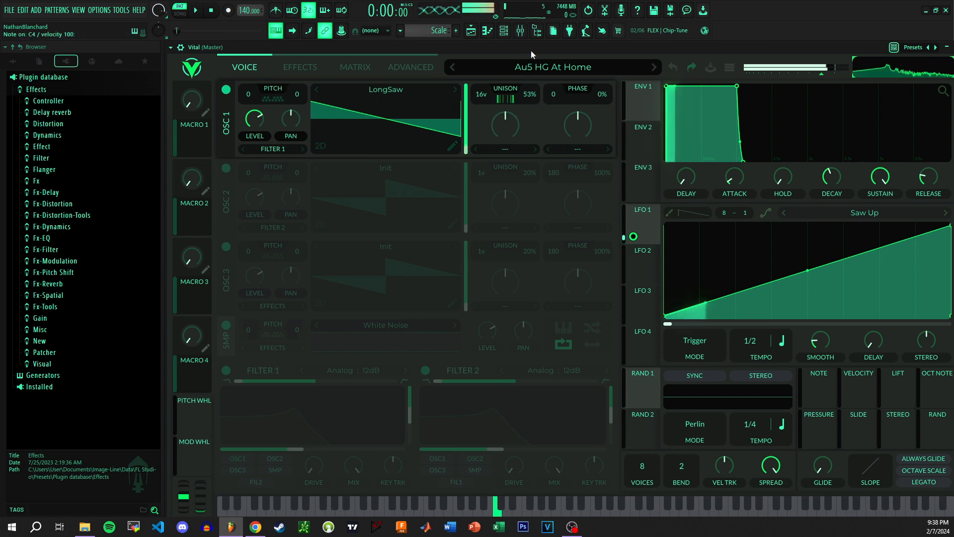
left_click_drag(529, 97, 532, 70)
key("z")
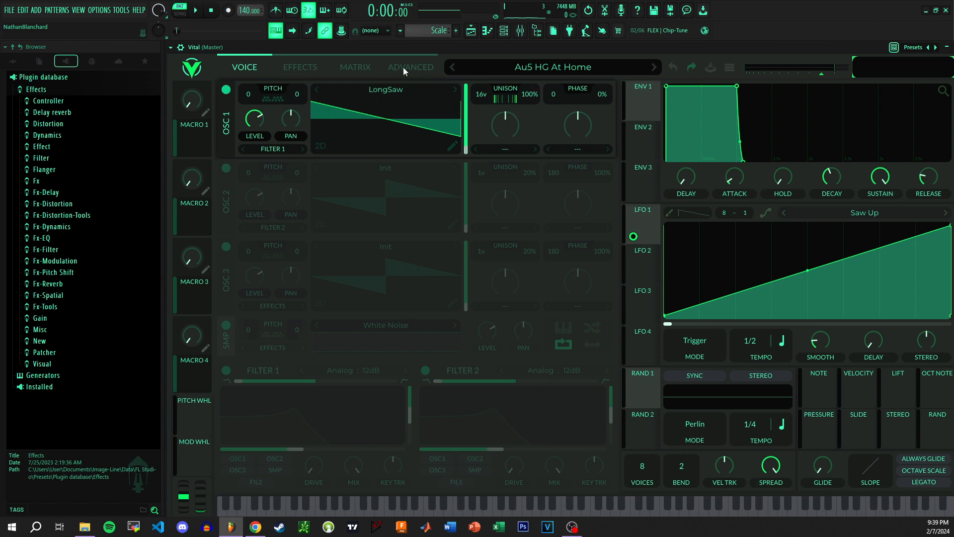
Step: Raise oscillator 1's unison blend to its maximum and set its stereo unison to 100%
key("z")
left_click(406, 60)
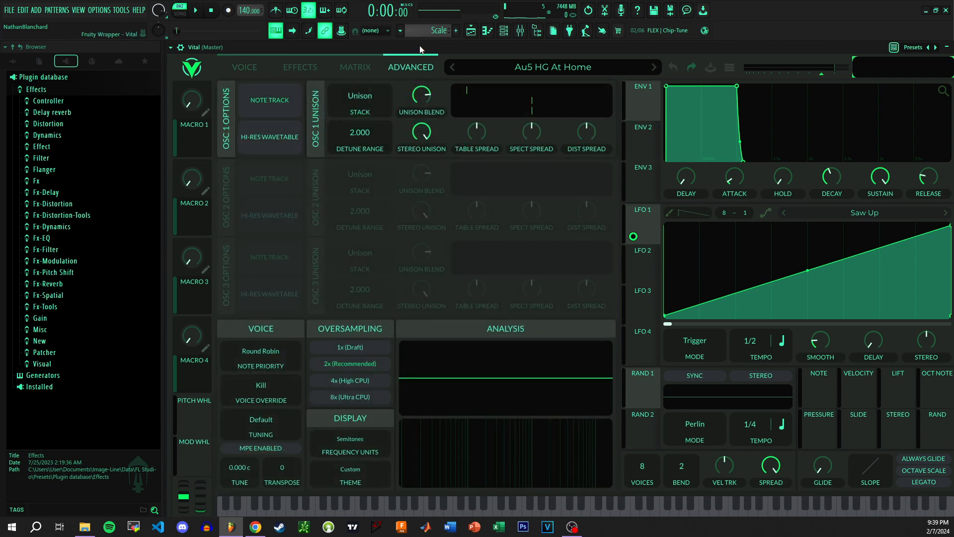
left_click_drag(432, 246, 426, 86)
left_click_drag(426, 125, 445, 114)
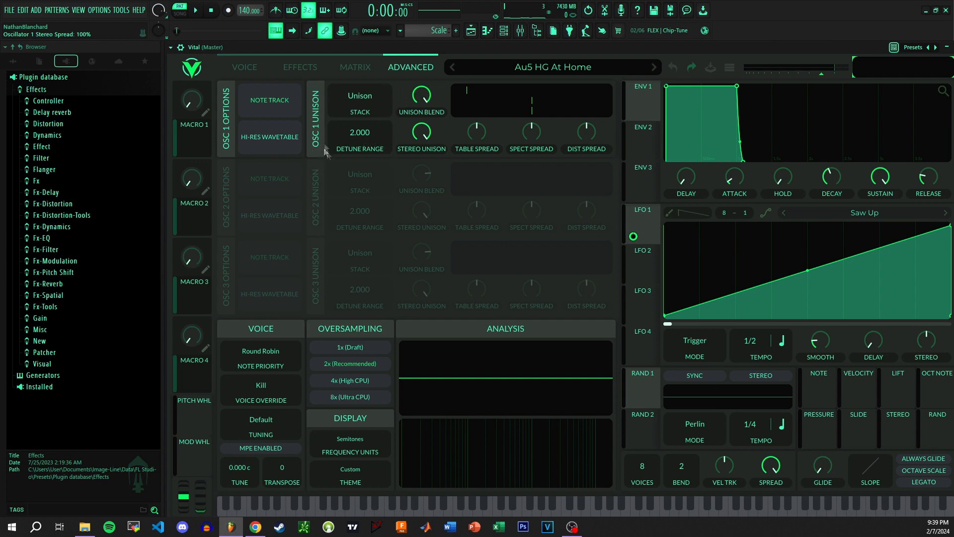
Step: Set oscillator 1's unison detune range to 48
left_click_drag(356, 135, 358, 6)
left_click_drag(350, 137, 415, 14)
left_click_drag(368, 130, 397, 129)
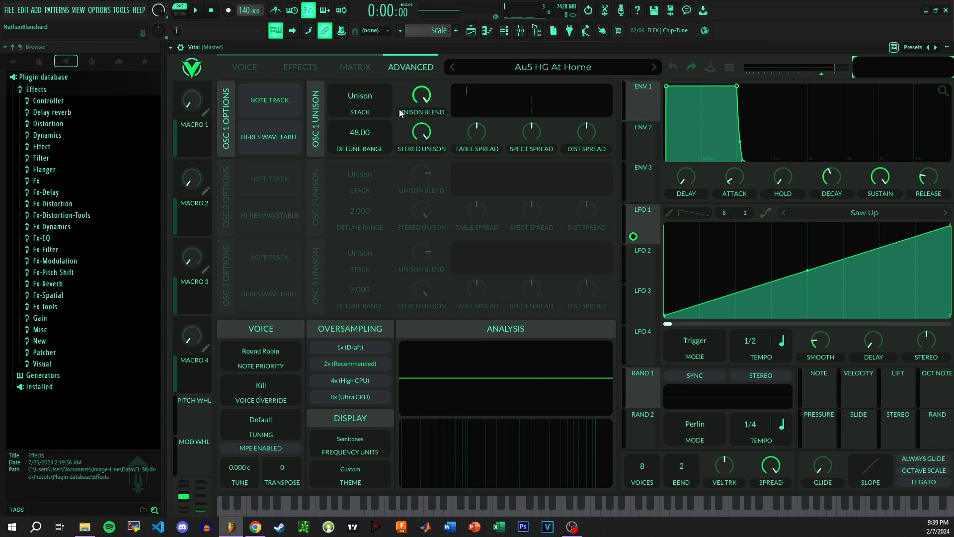
Step: Audition the widely detuned oscillator 1 by playing C4, C5 and C6 notes
left_click(261, 67)
key("z")
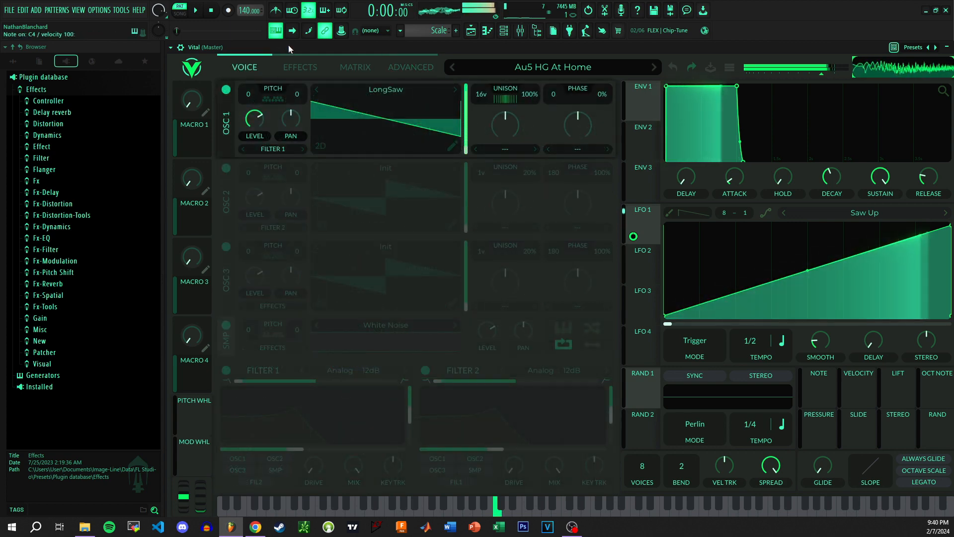
key("q")
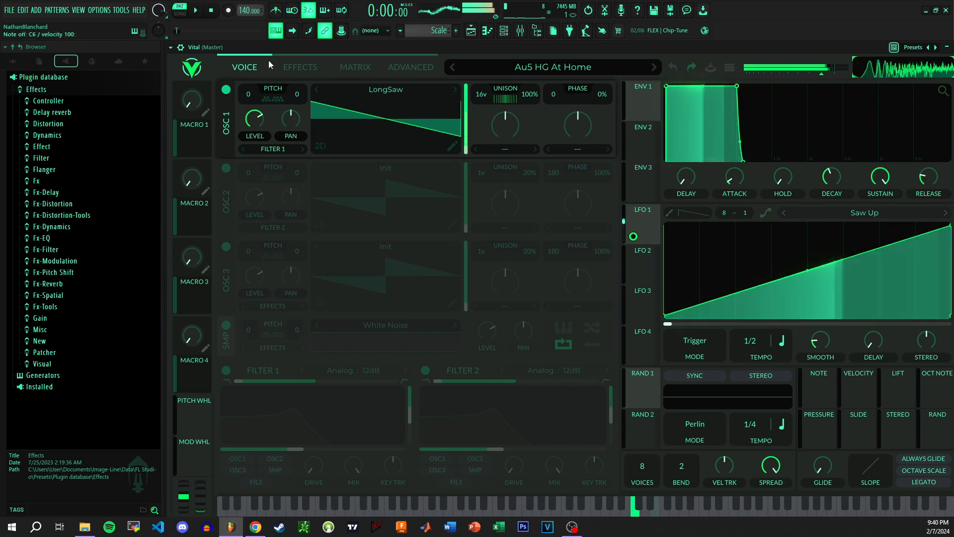
key("p")
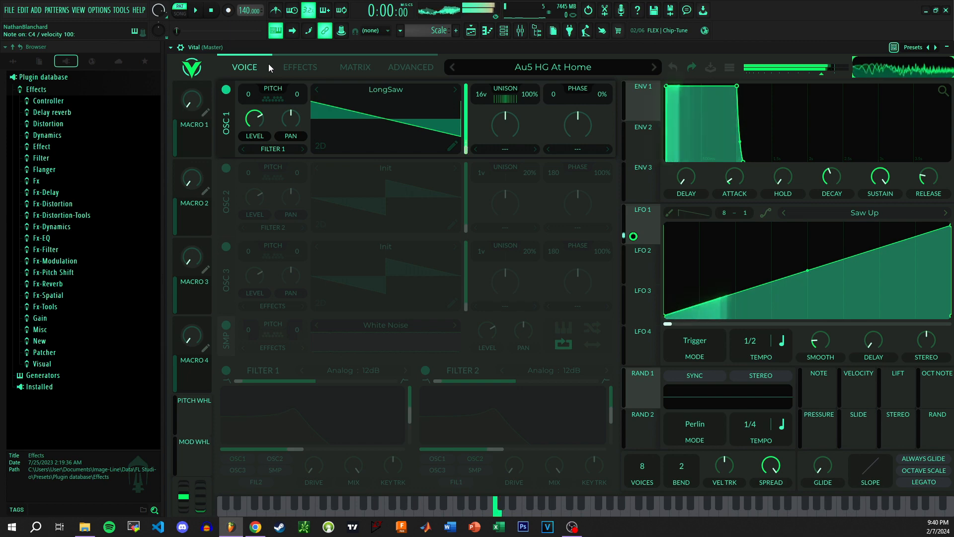
key("q")
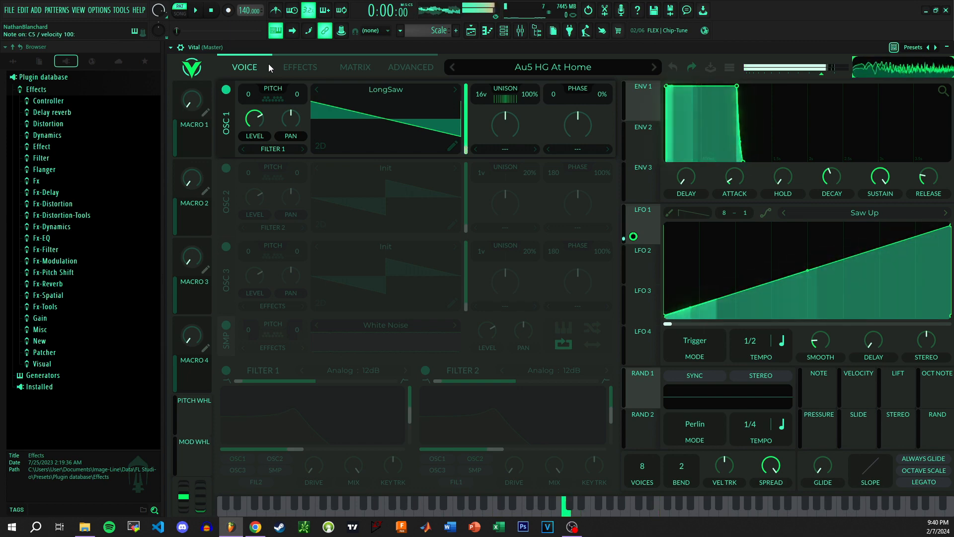
key("i")
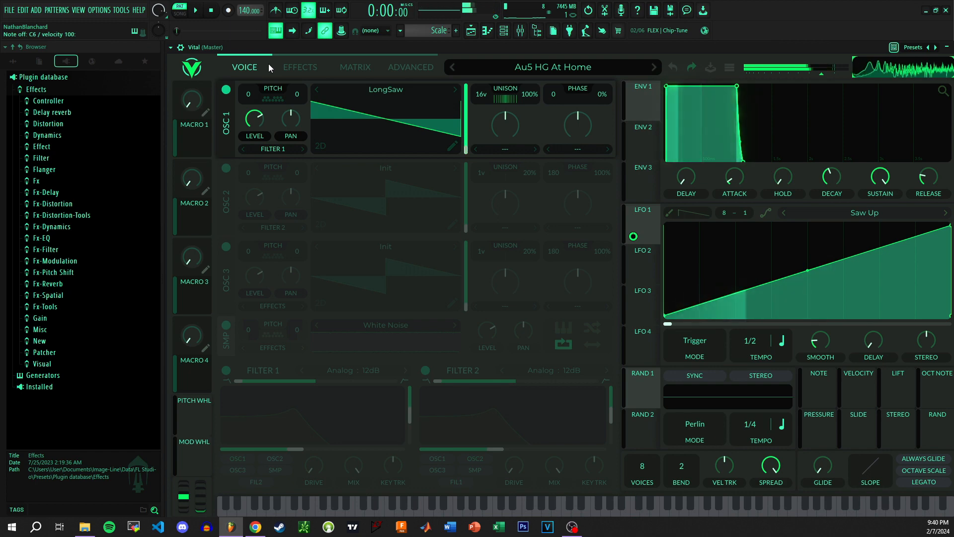
Step: Set oscillator 1's unison stack to Octave and return its detune range to 2
left_click(410, 73)
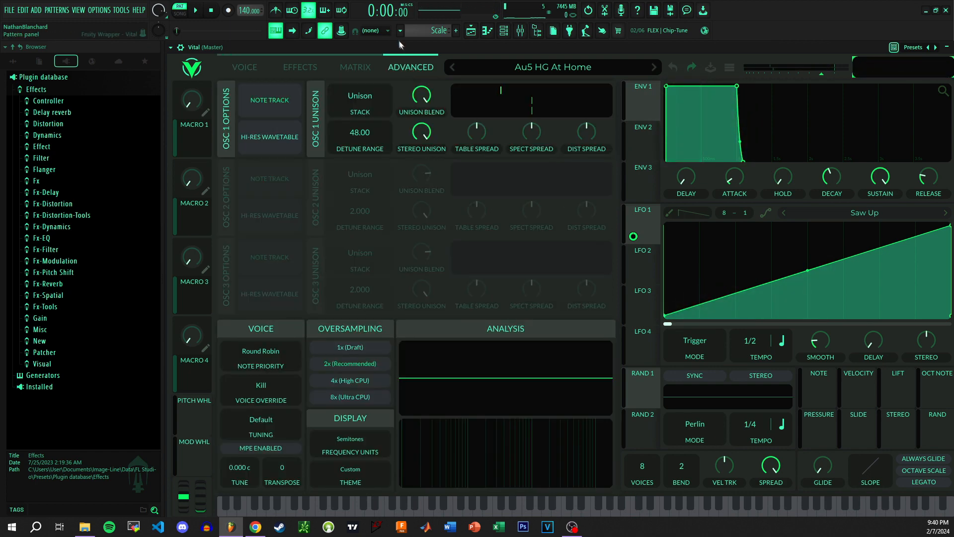
left_click(364, 97)
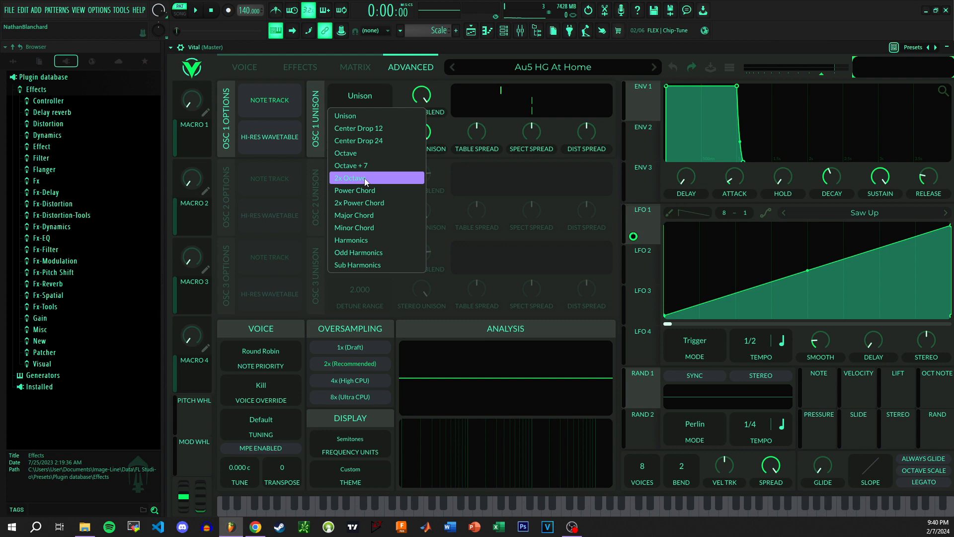
left_click(360, 154)
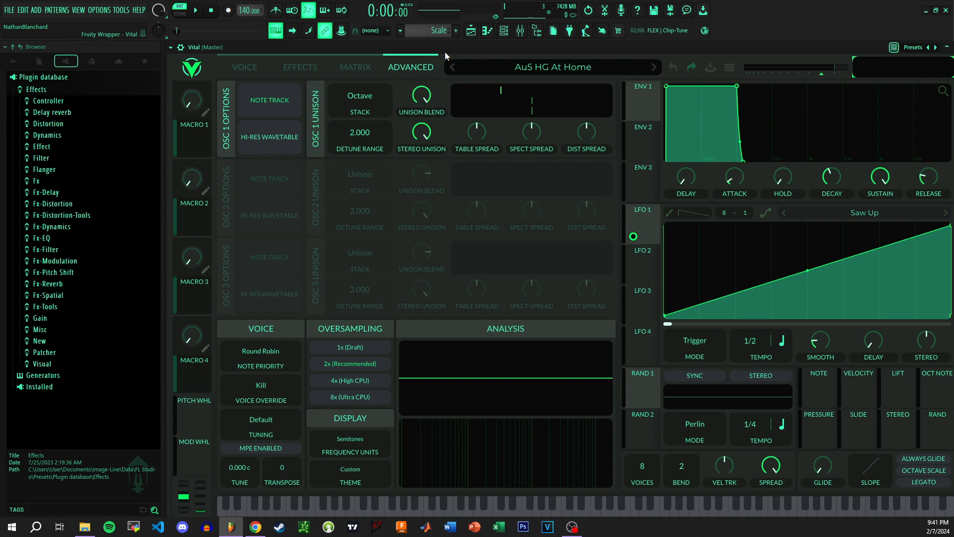
Step: Audition the Octave stack by alternating C5 and C4 notes, and check oscillator 1's unison detune power
left_click(248, 67)
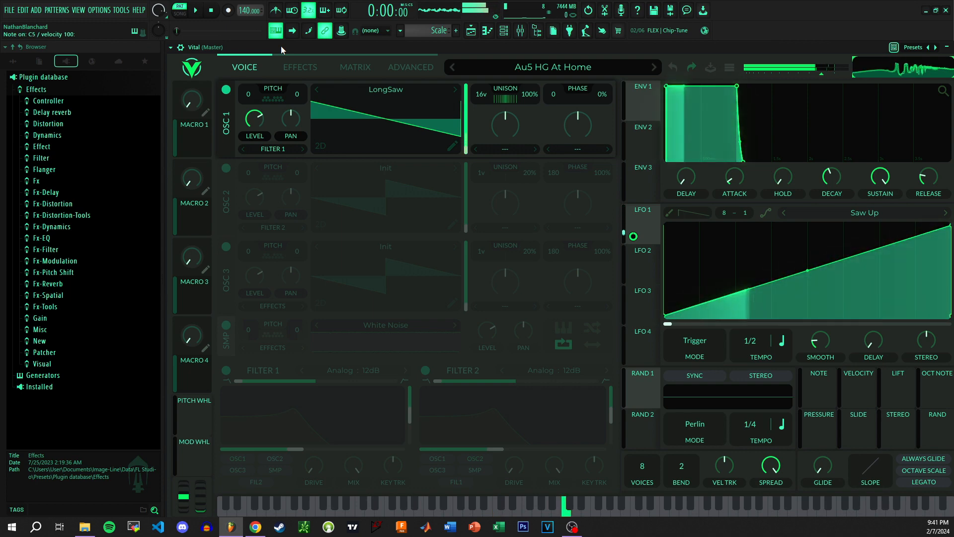
key("q")
key("z")
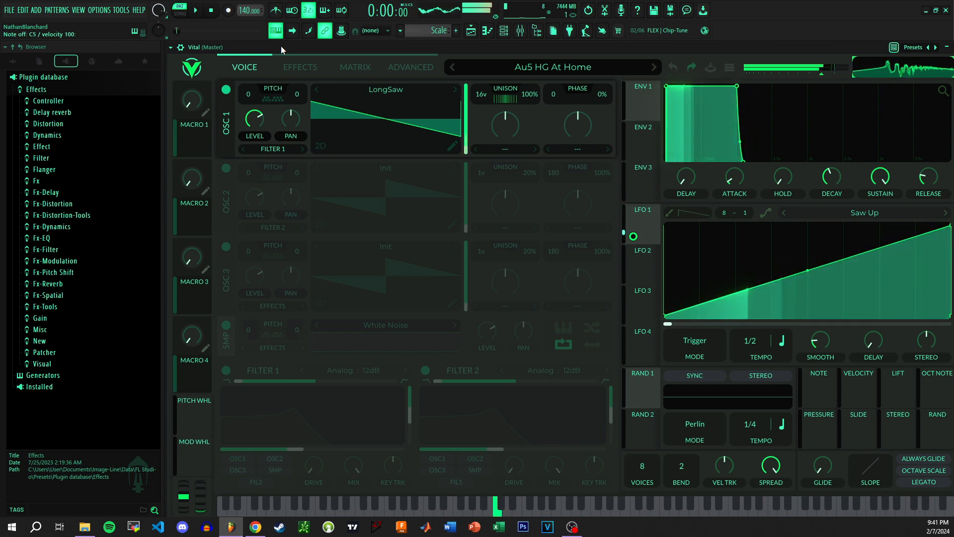
key("q")
key("z")
key("q")
key("z")
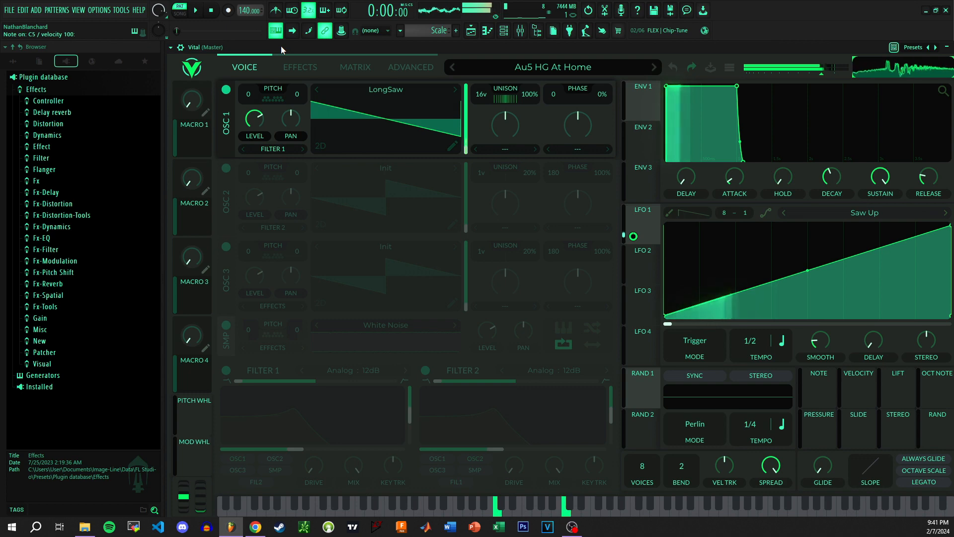
key("q")
key("q")
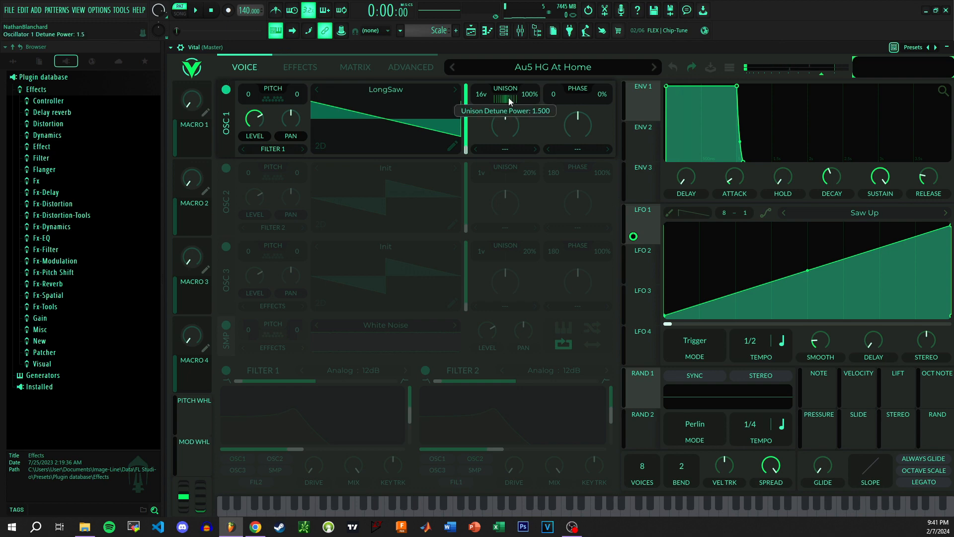
Step: Change oscillator 1's unison stack to Sub Harmonics
left_click(411, 67)
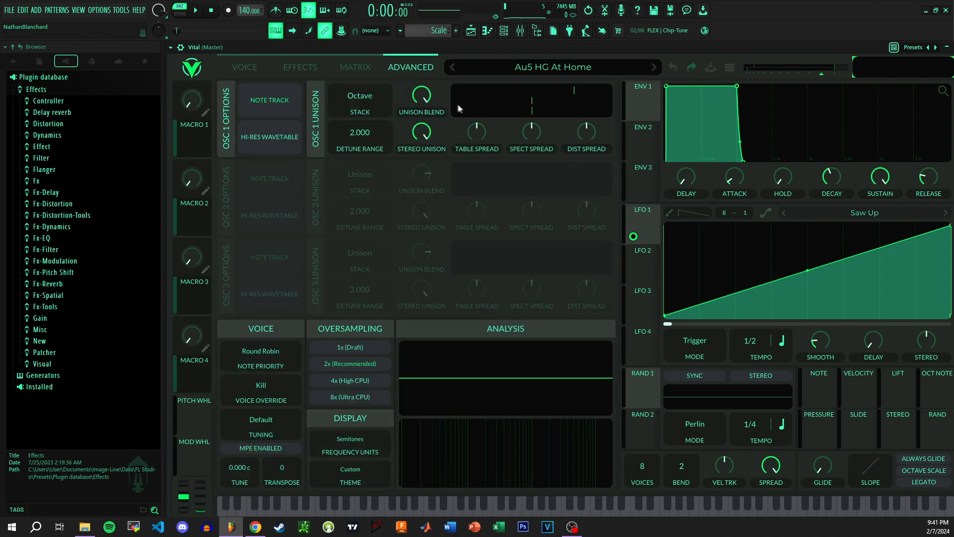
left_click(385, 98)
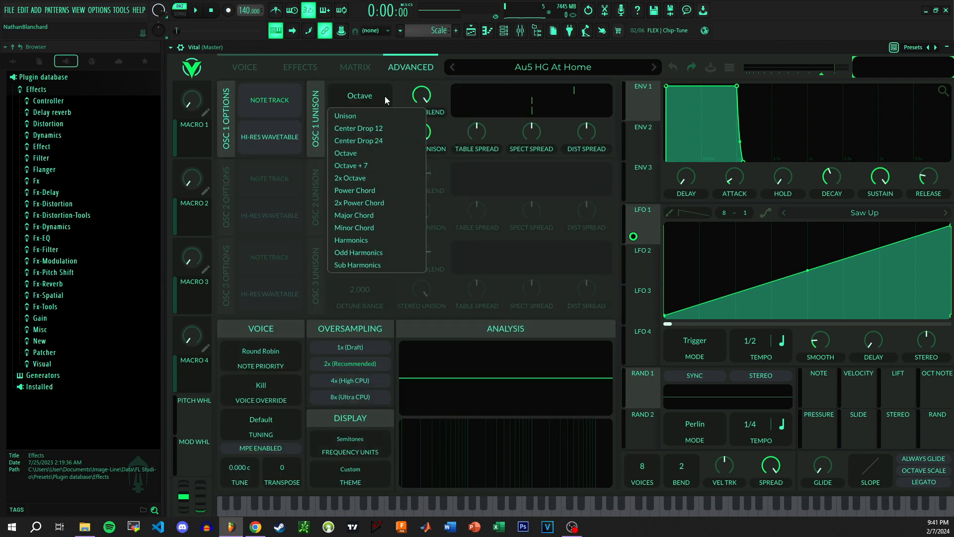
left_click(387, 270)
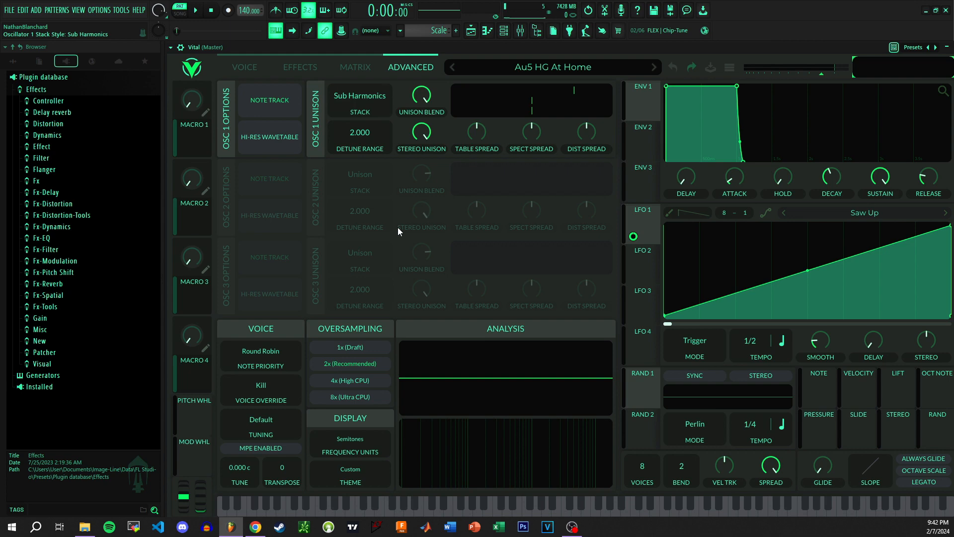
Step: Audition the Sub Harmonics stack by playing C4 and E6 notes
key("z")
key("z")
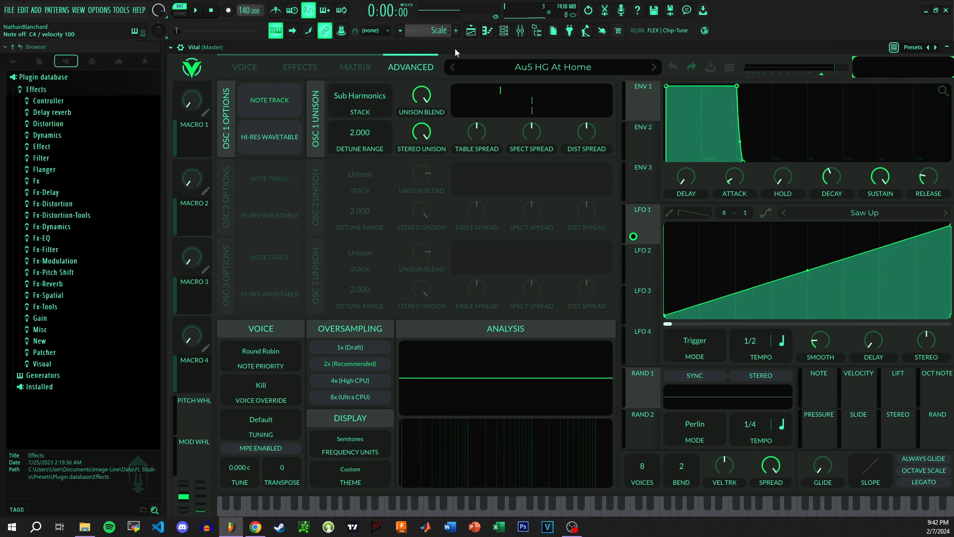
key("p")
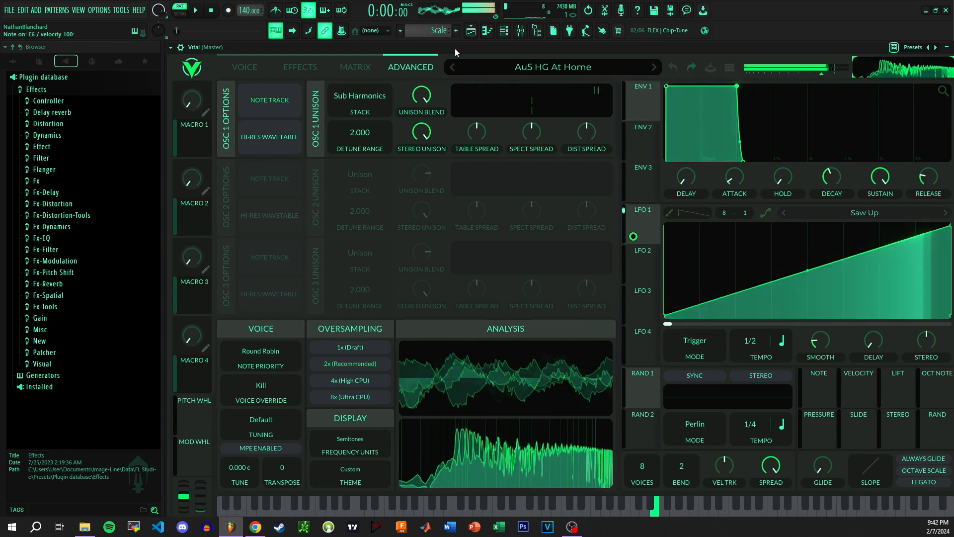
key("p")
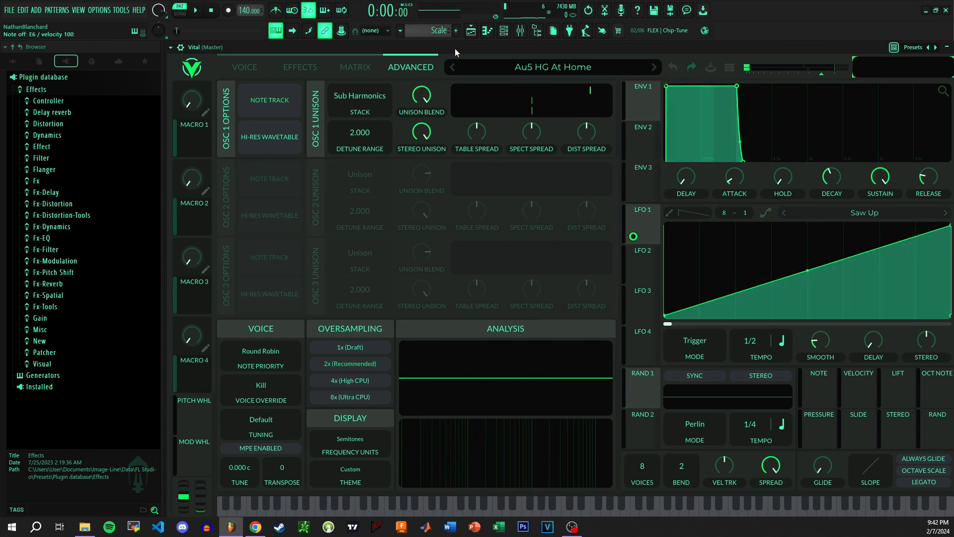
key("p")
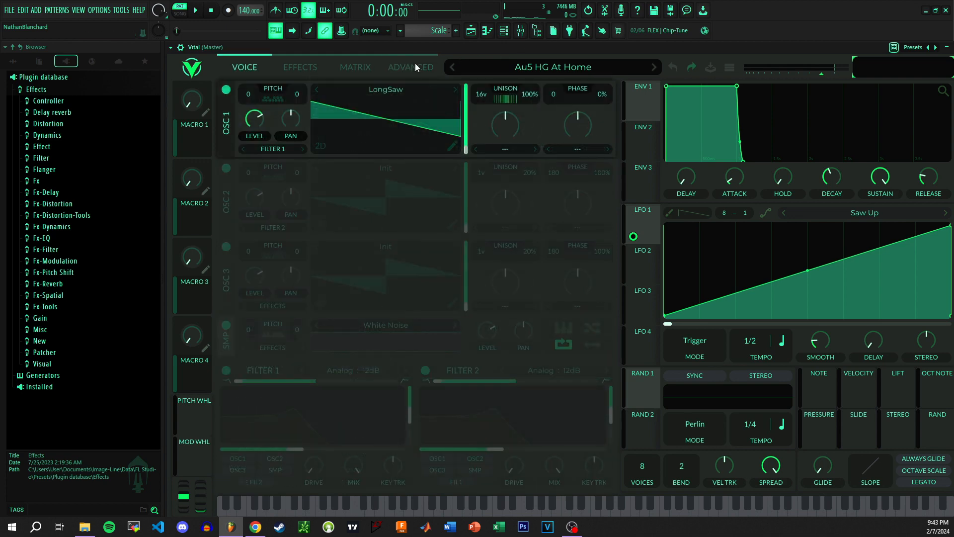
Step: Raise oscillator 1's unison table spread to about 123
left_click(415, 65)
left_click_drag(480, 143, 493, 113)
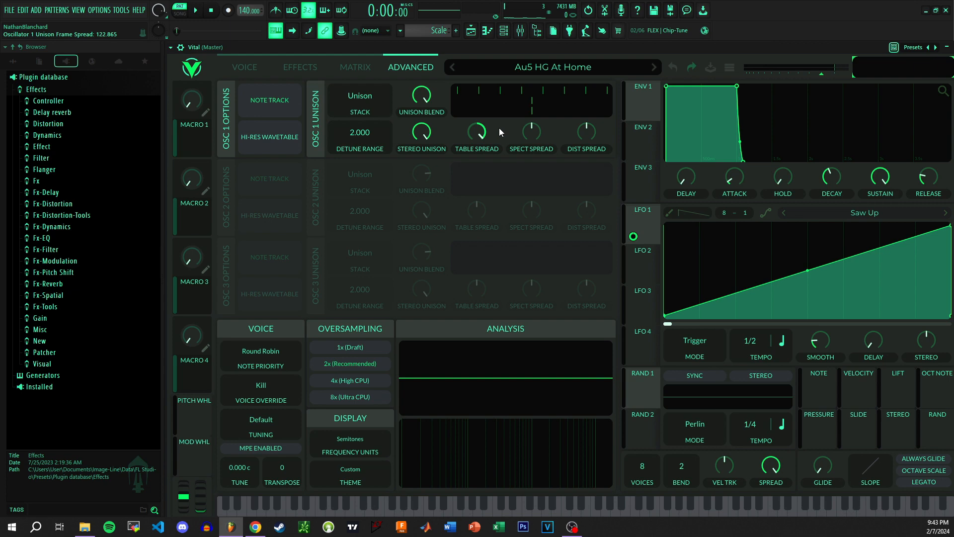
Step: Load the factory Basic Shapes wavetable into oscillator 1
left_click(246, 68)
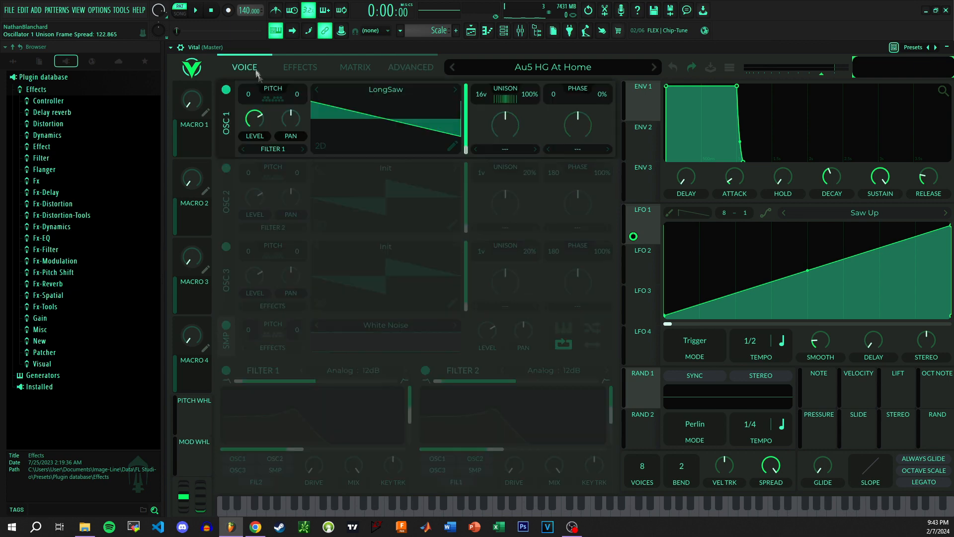
left_click(417, 90)
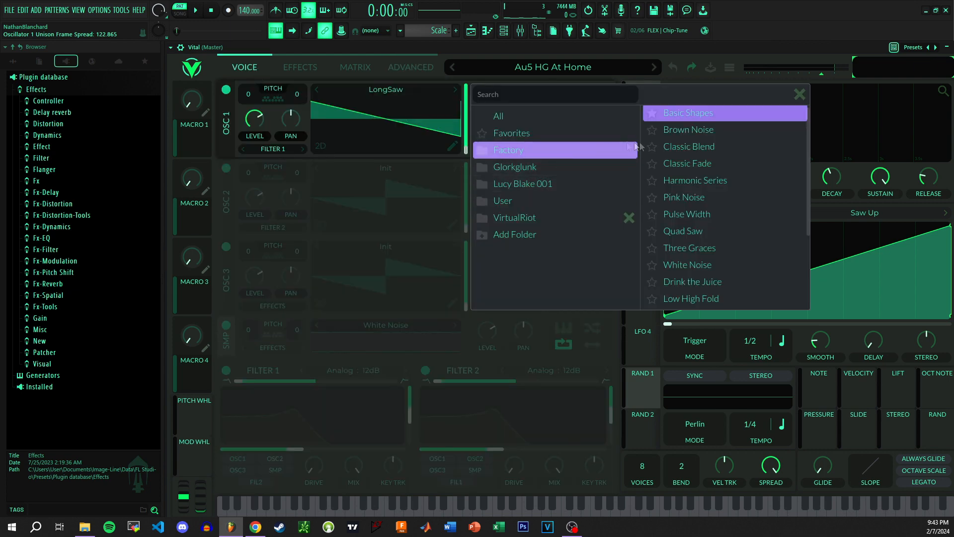
left_click(699, 115)
left_click(799, 95)
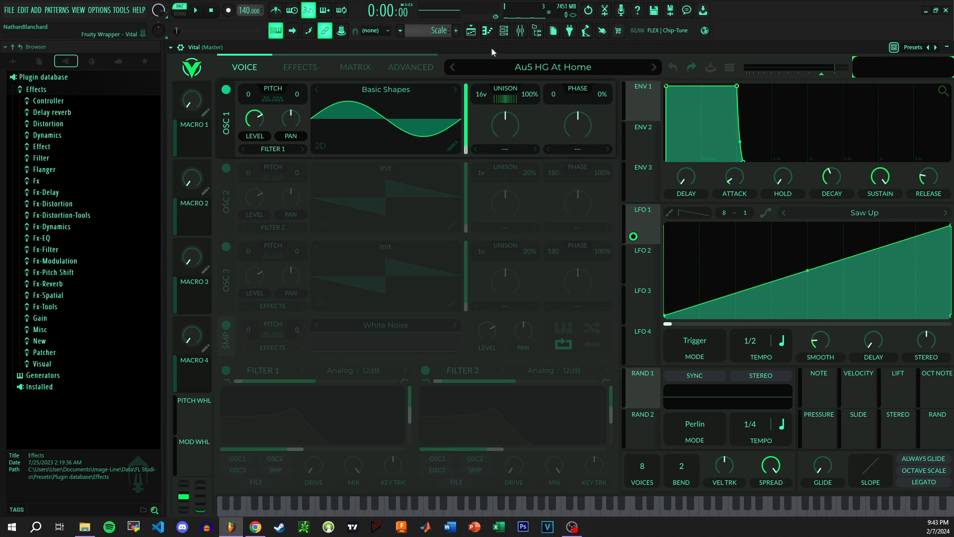
Step: Review oscillator 1's advanced unison settings and switch its wavetable display to 3D
left_click(410, 67)
left_click(244, 67)
left_click(320, 148)
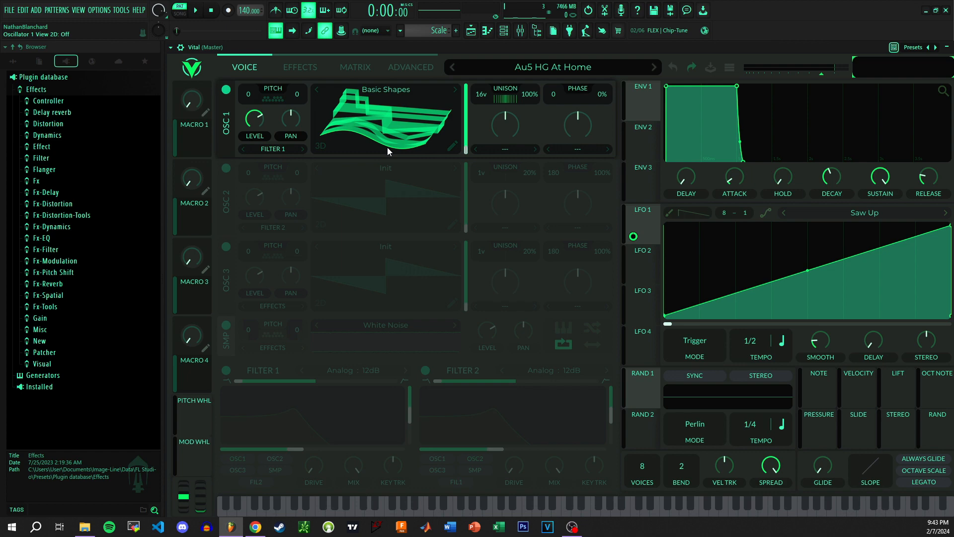
Step: Play a C4 note and remove LFO 1's modulation assignment
key("z")
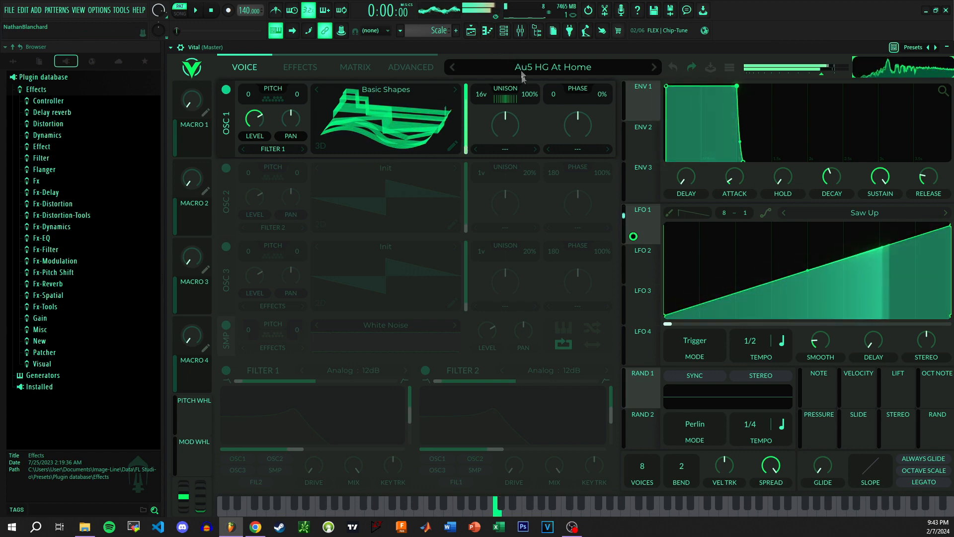
right_click(633, 237)
left_click(643, 245)
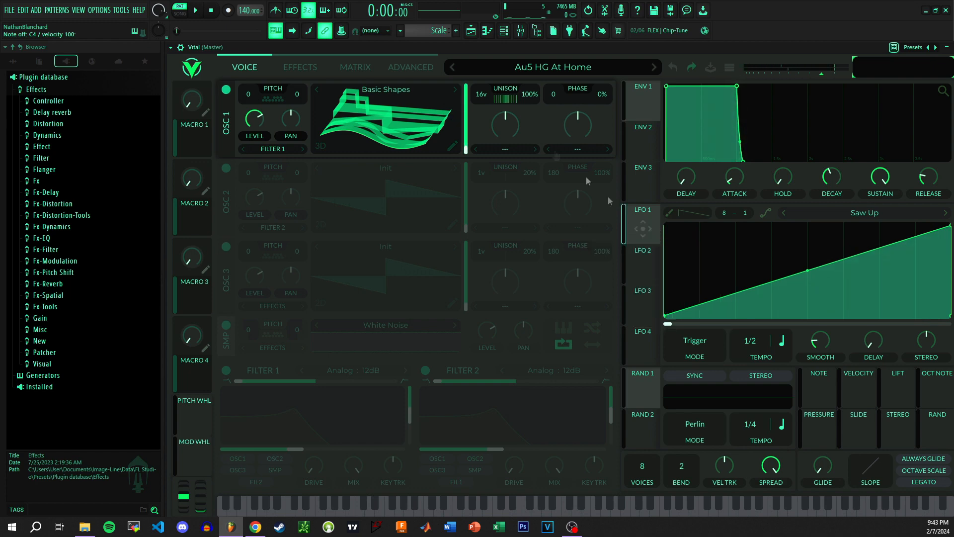
Step: Audition the table-spread Basic Shapes wavetable without LFO modulation by playing C4, C5 and C6 notes
key("z")
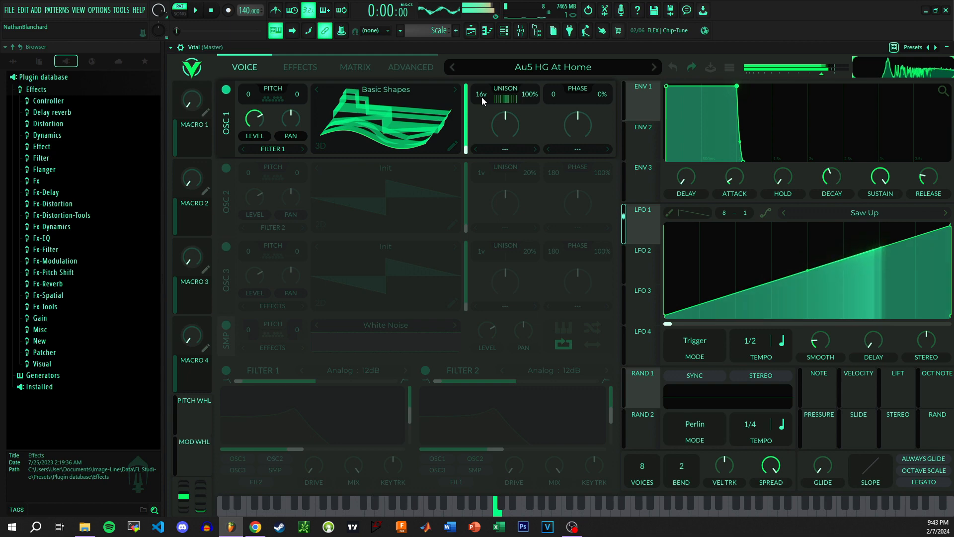
key("i")
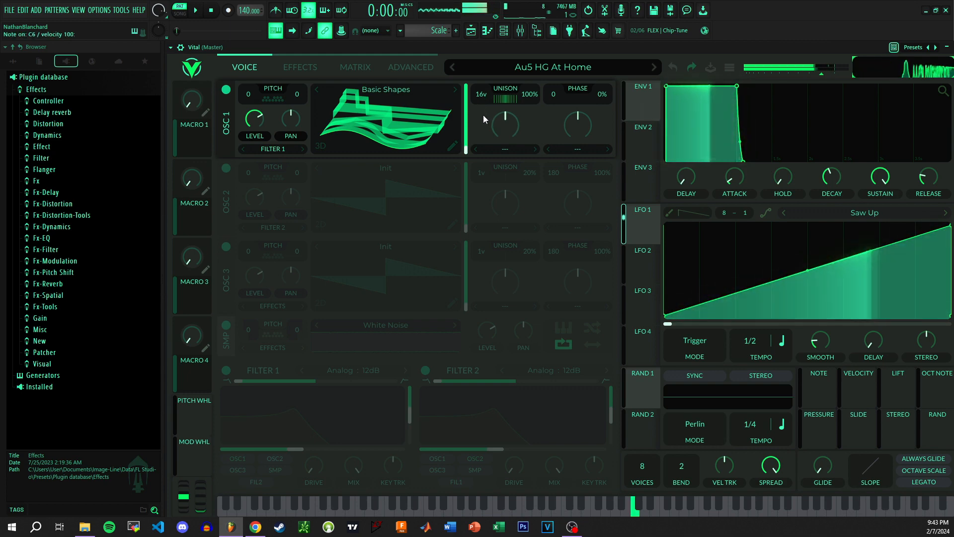
key("z")
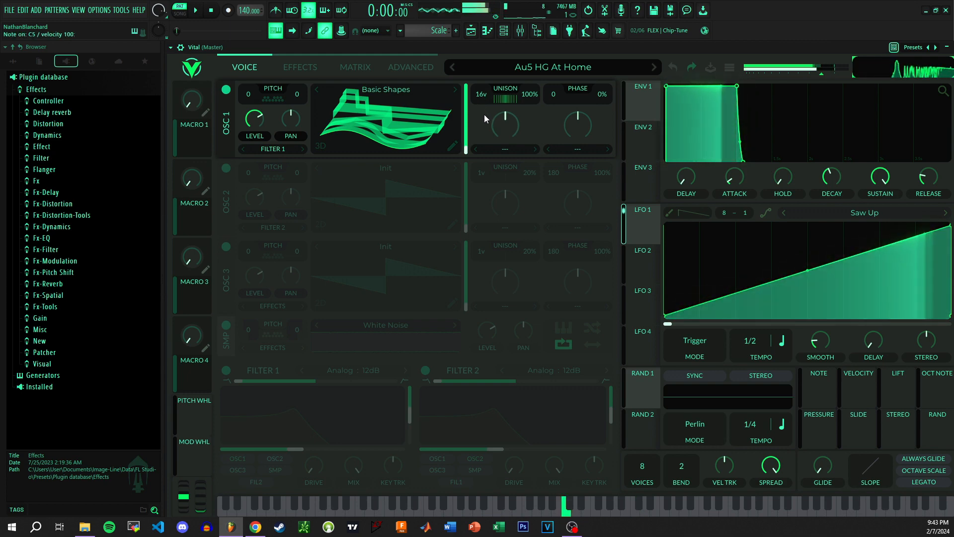
Step: Set oscillator 1's unison detune to 0% and check its advanced unison display while playing C4
left_click_drag(516, 100, 528, 46)
left_click_drag(529, 97, 530, 180)
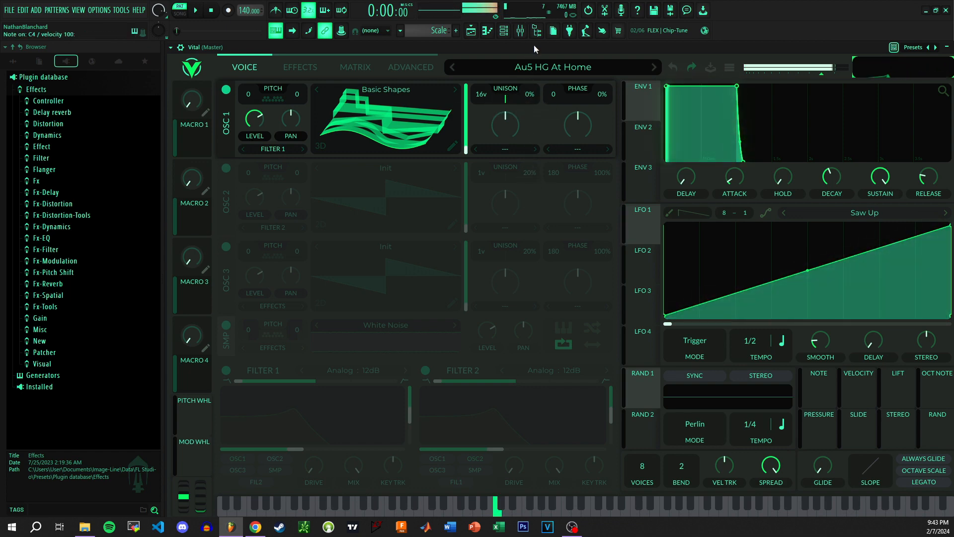
left_click(878, 64)
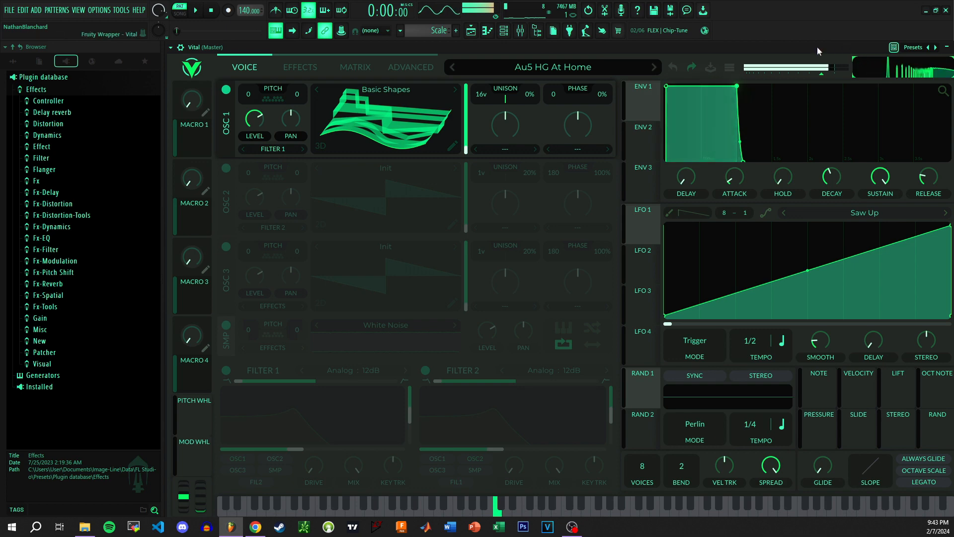
left_click(412, 67)
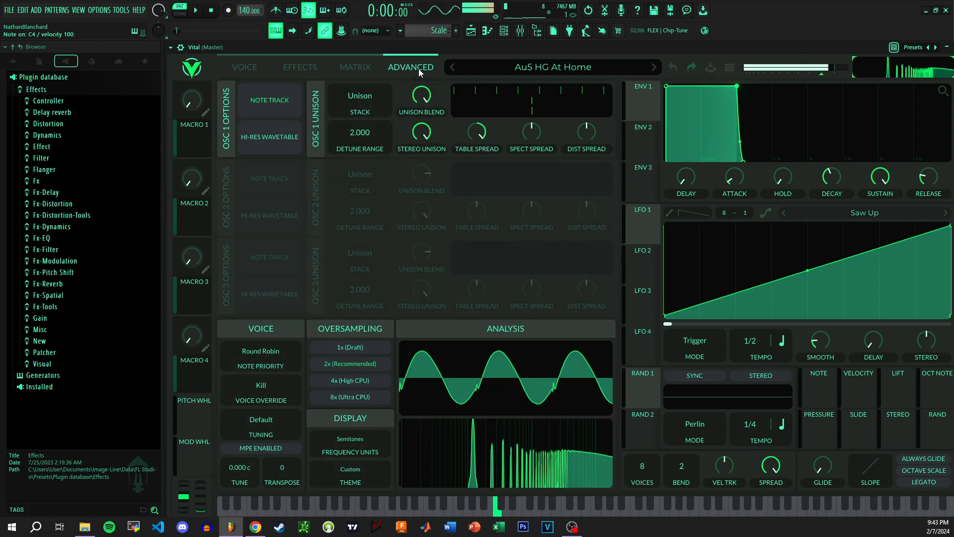
left_click(264, 72)
left_click(410, 67)
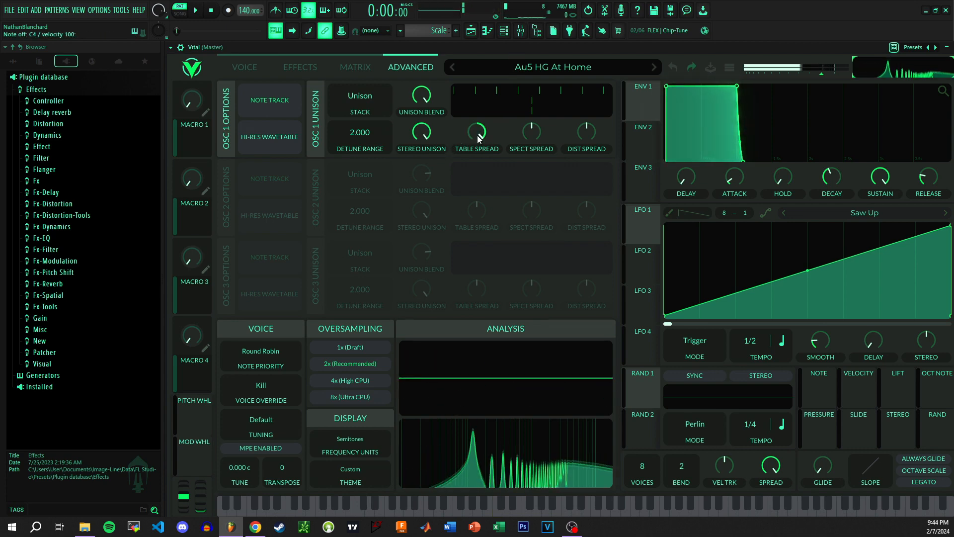
Step: Demonstrate oscillator 1's table spread control and compare it with the Basic Shapes wavetable view
mouse_move(479, 138)
left_mouse_down()
mouse_move(479, 195)
mouse_move(492, 135)
left_mouse_up()
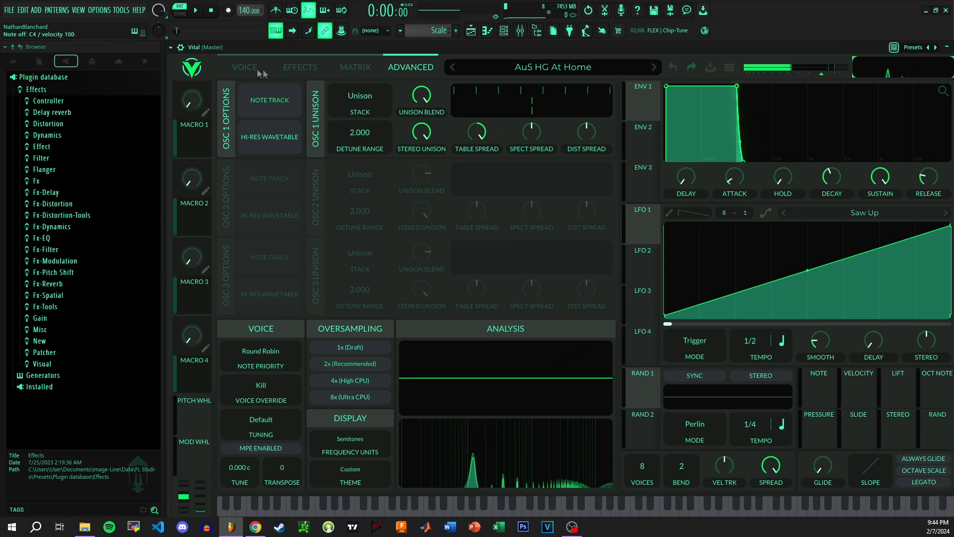
left_click(258, 71)
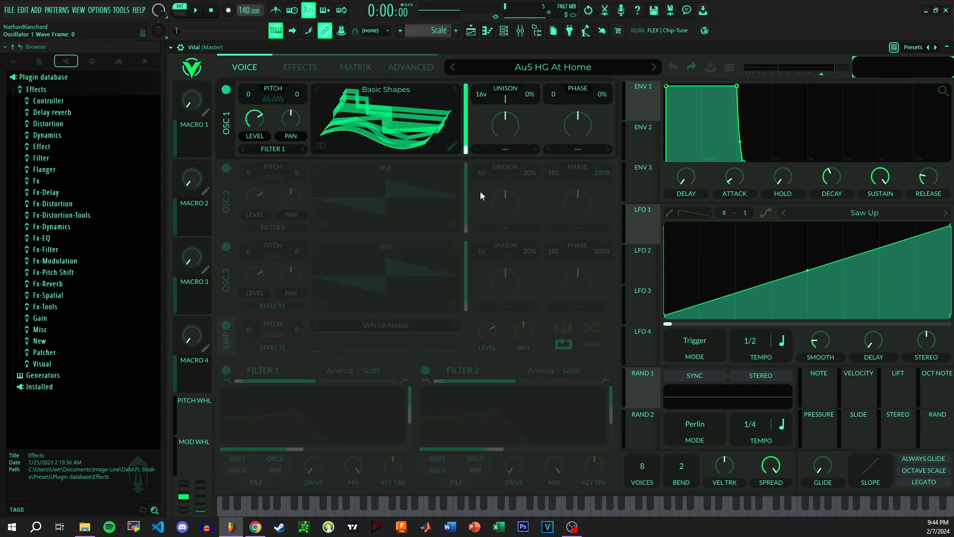
left_click(431, 70)
left_click(233, 67)
left_click(402, 69)
left_click(257, 69)
Step: Load the user wavetable HG3 into oscillator 1
left_click(397, 88)
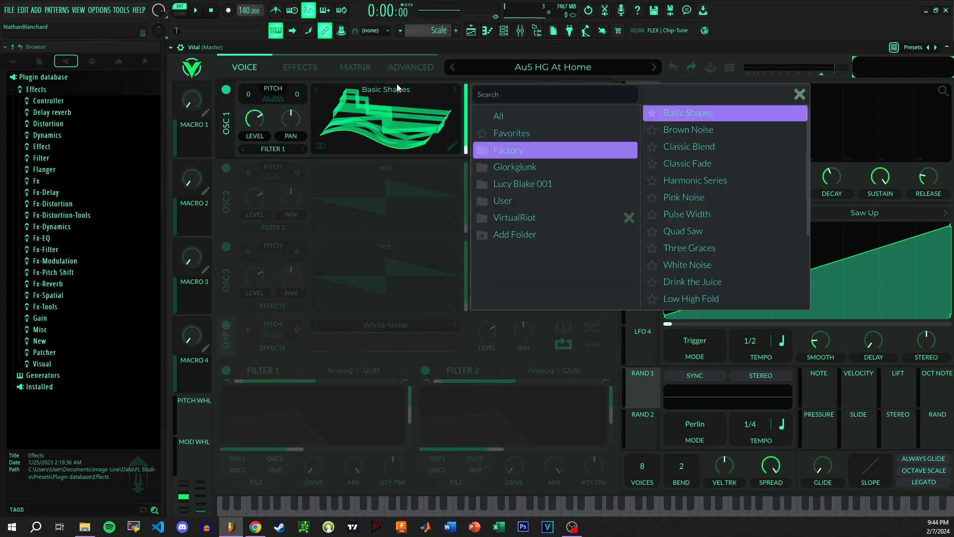
left_click(504, 200)
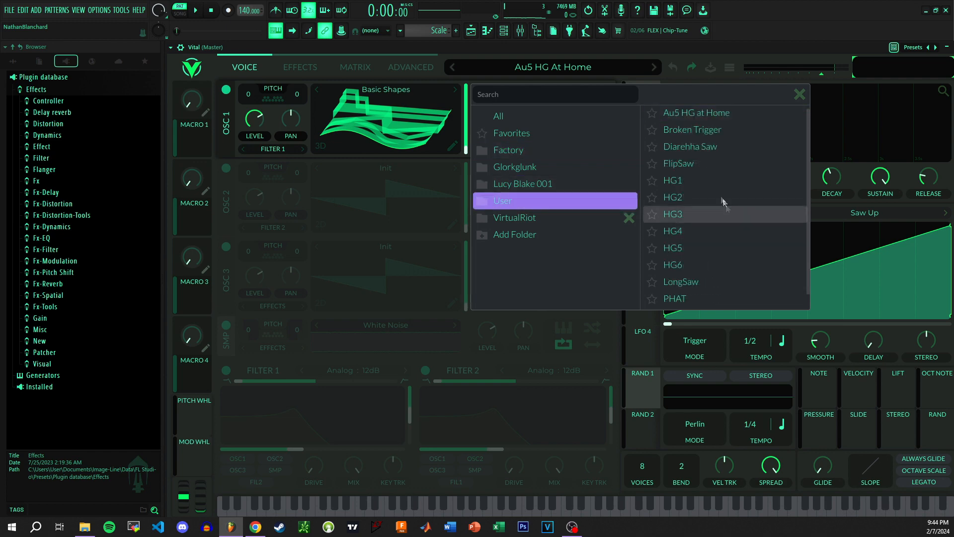
left_click(725, 214)
left_click(800, 94)
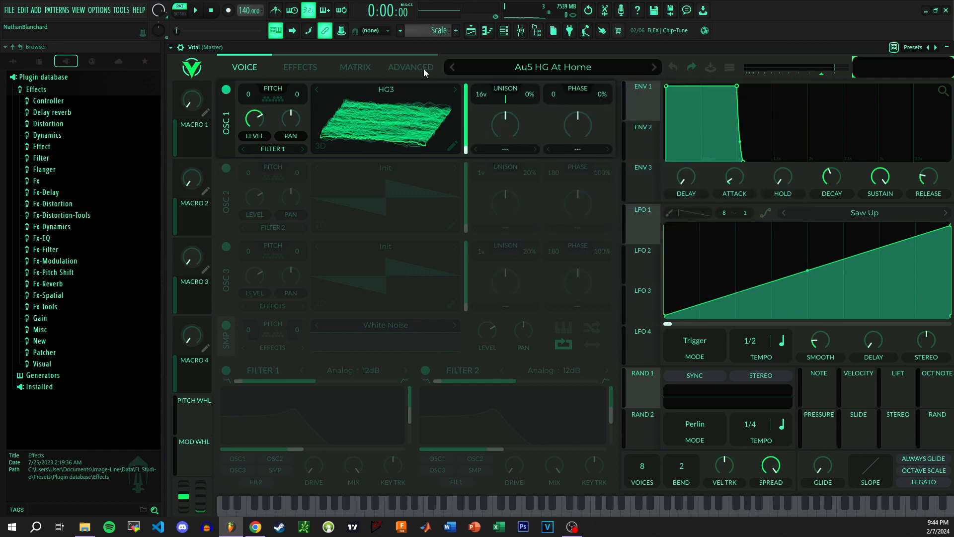
Step: Play a C4 note, transpose oscillator 1 to -24 semitones, and check its table spread setting
key("z")
left_click_drag(248, 94, 247, 112)
left_click(416, 66)
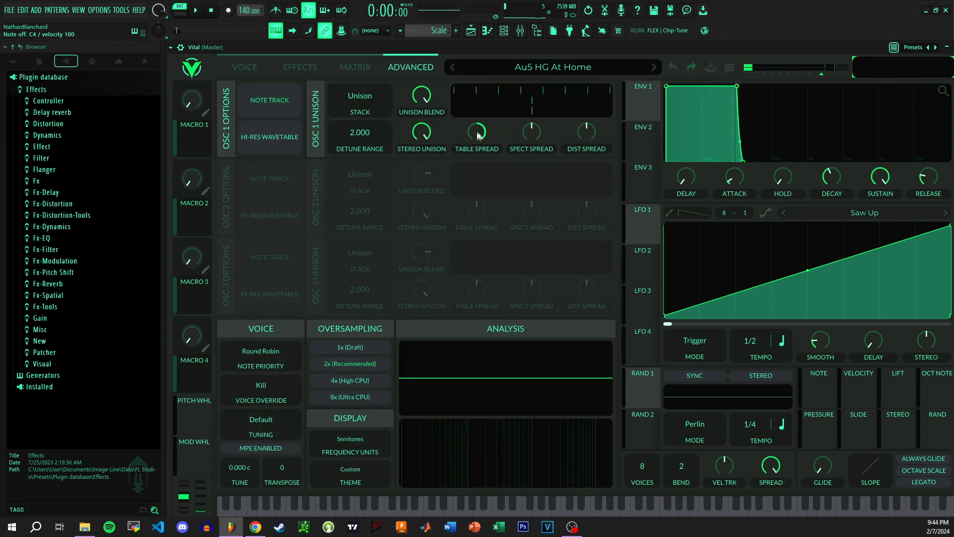
left_click(251, 68)
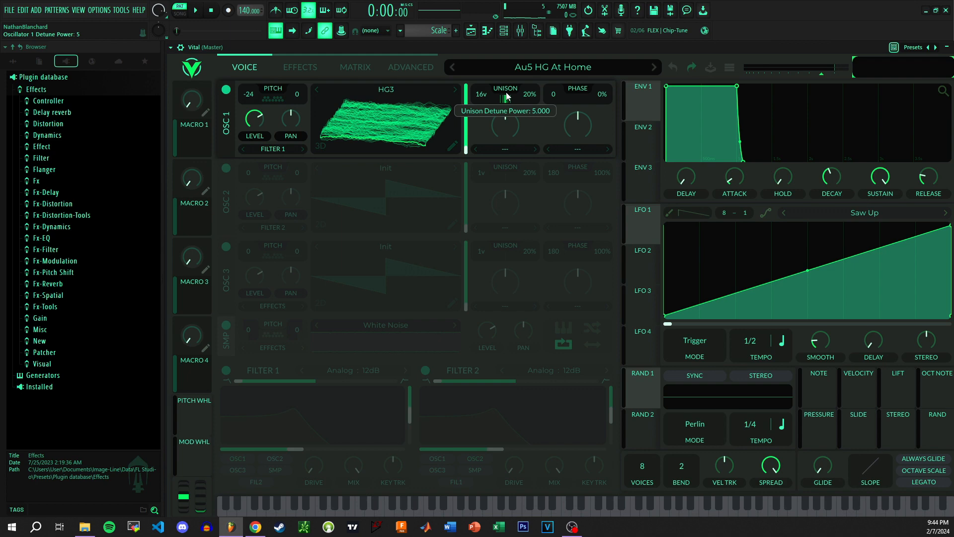
Step: Adjust oscillator 1's unison detune power with 20% detune and audition HG3 with C4 notes
key("z")
left_click_drag(507, 96, 508, 109)
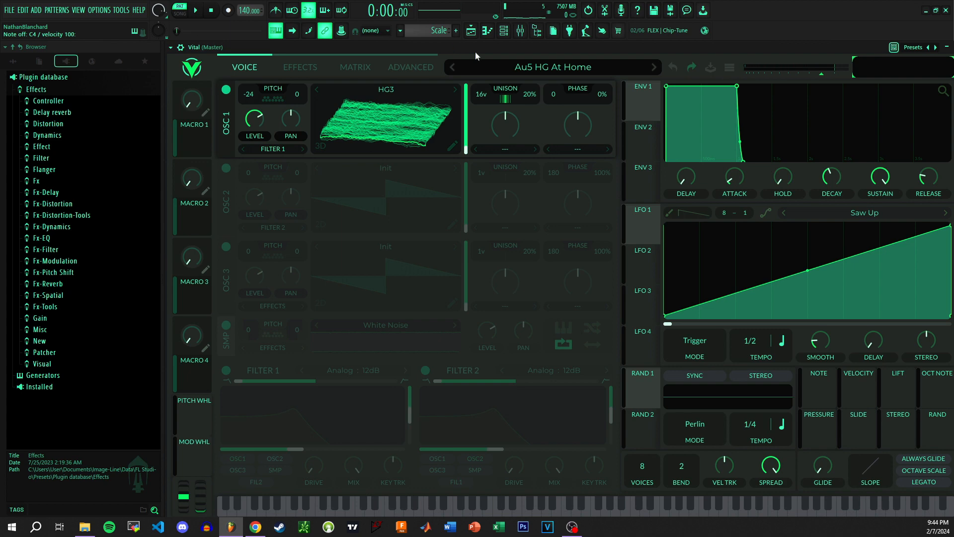
key("z")
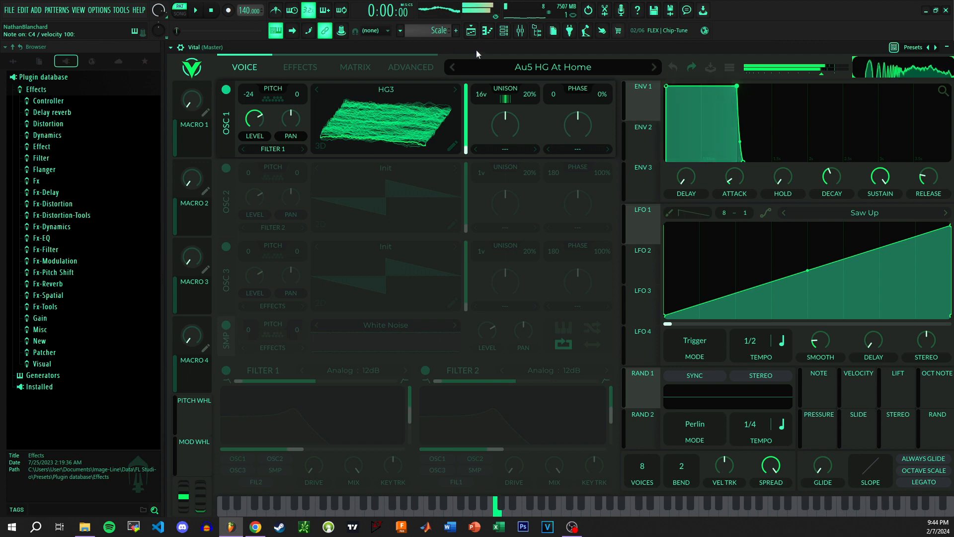
Step: Examine how oscillator 1's table spread distributes the unison voices across the HG3 wavetable
left_click(427, 66)
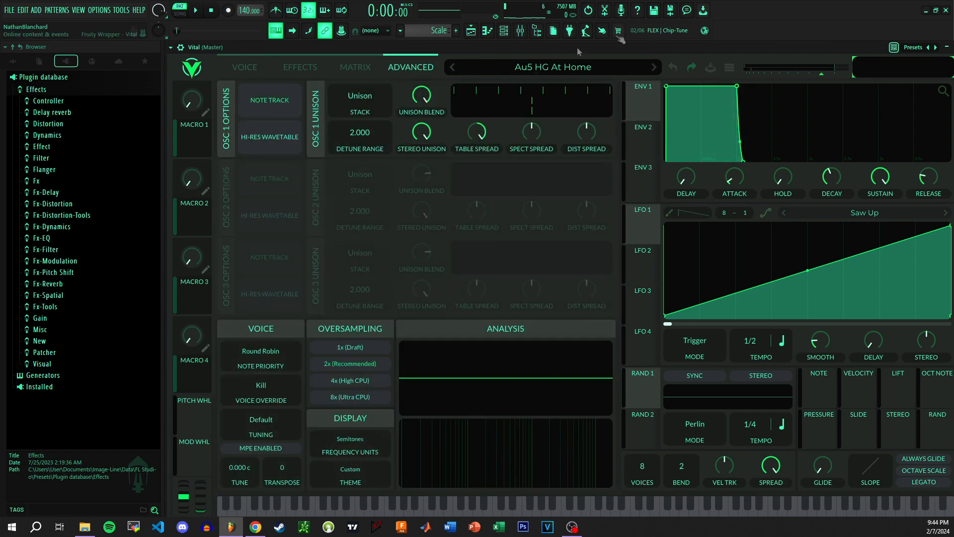
left_click(264, 68)
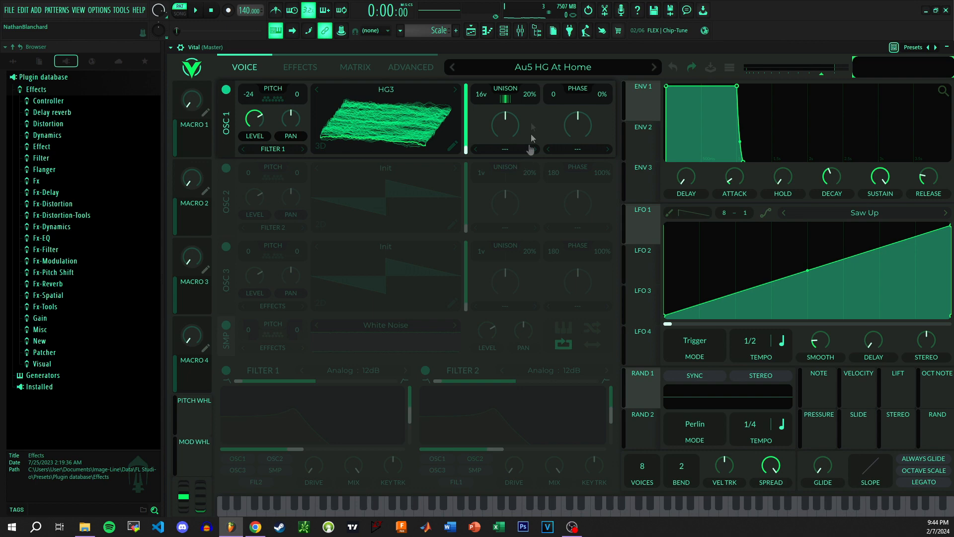
left_click(420, 66)
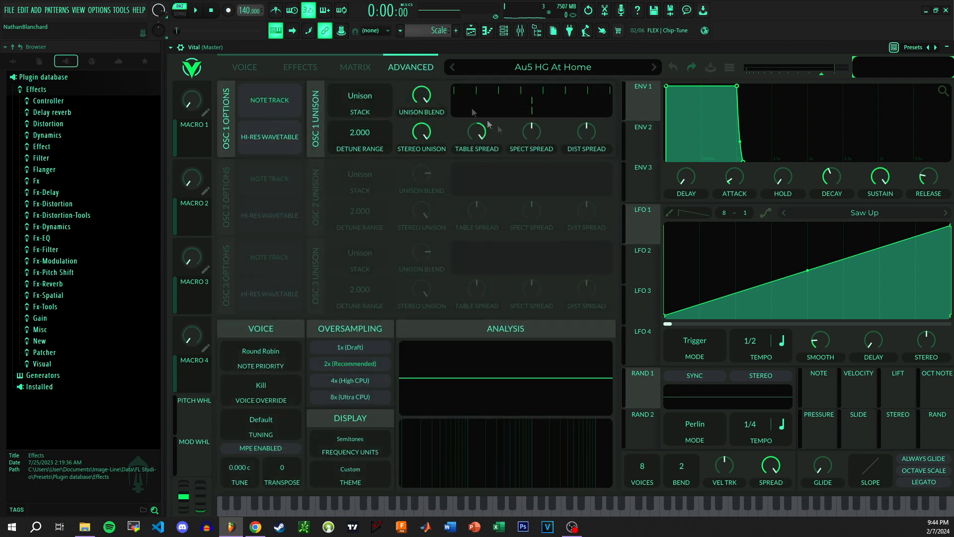
left_click(244, 70)
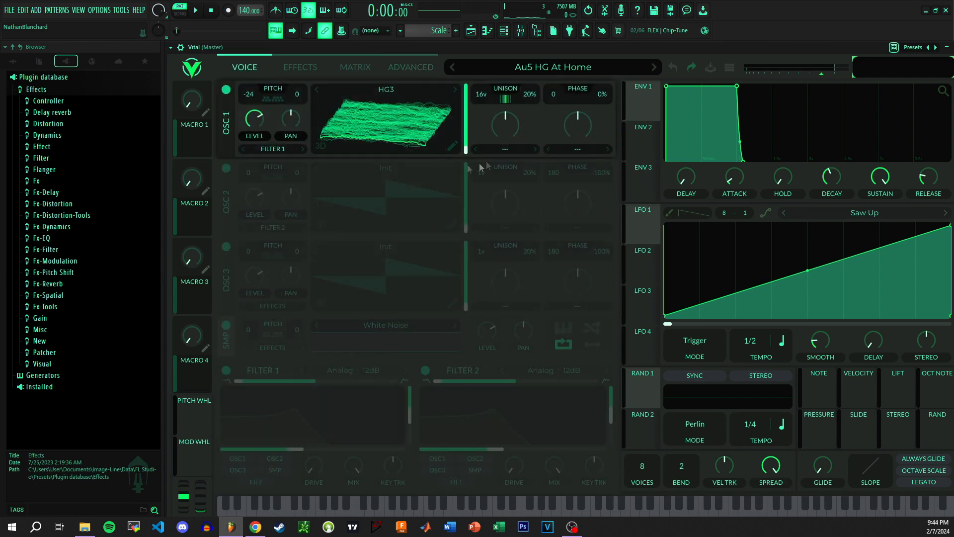
Step: Raise oscillator 1's wave frame, check the unison display, and lower the frame to about 3.6
left_click_drag(466, 112, 489, 145)
left_click(429, 70)
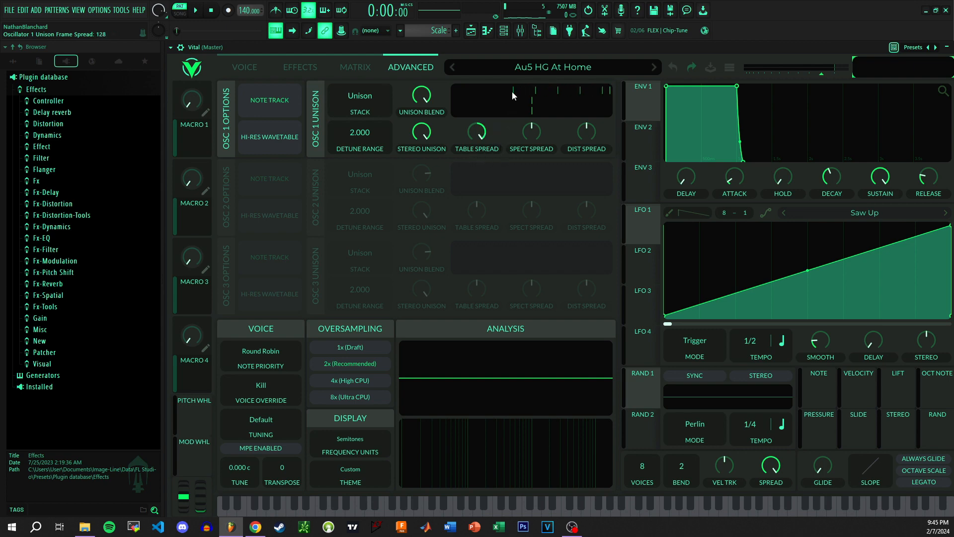
left_click(233, 72)
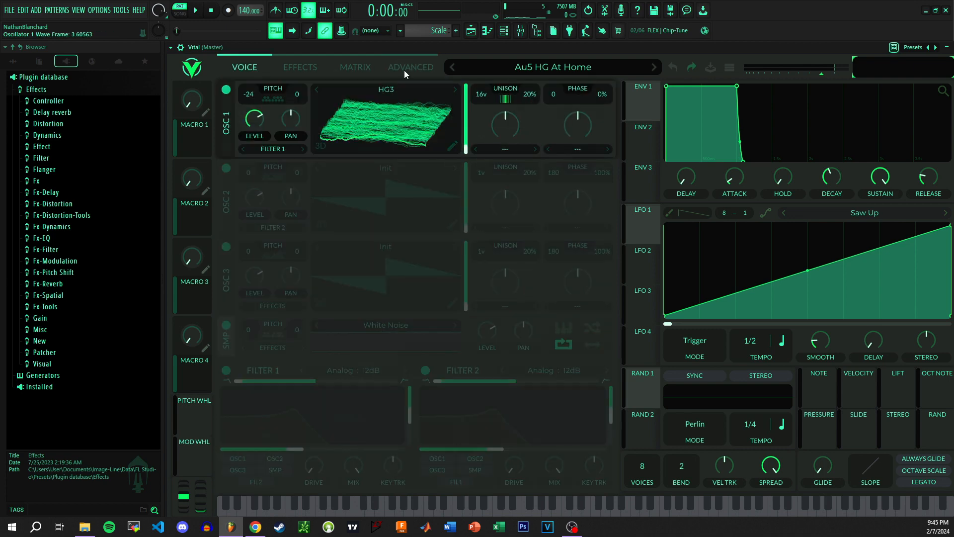
left_click(405, 72)
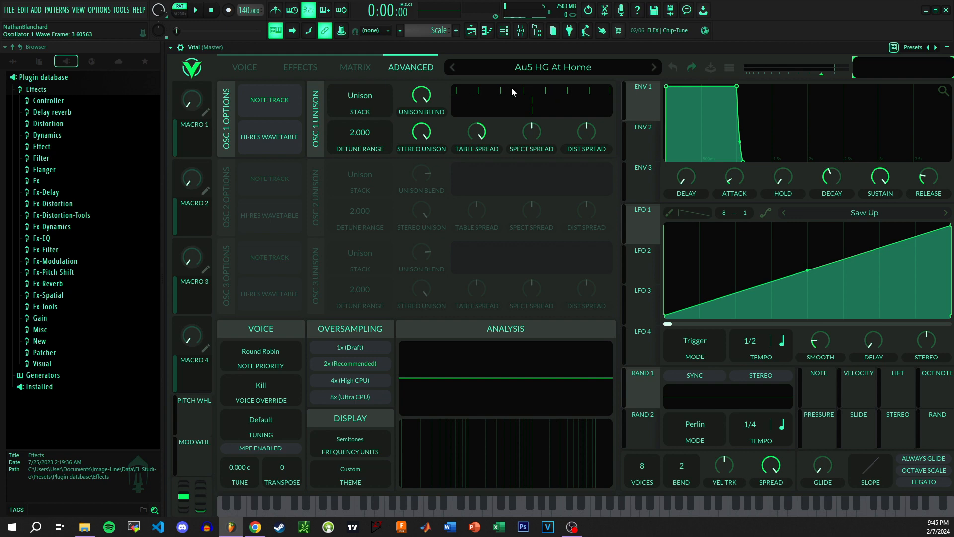
Step: Move oscillator 1's wave frame higher again and check how the unison voices shift in the advanced display
left_click(245, 67)
left_click_drag(465, 164, 470, 127)
left_click(434, 66)
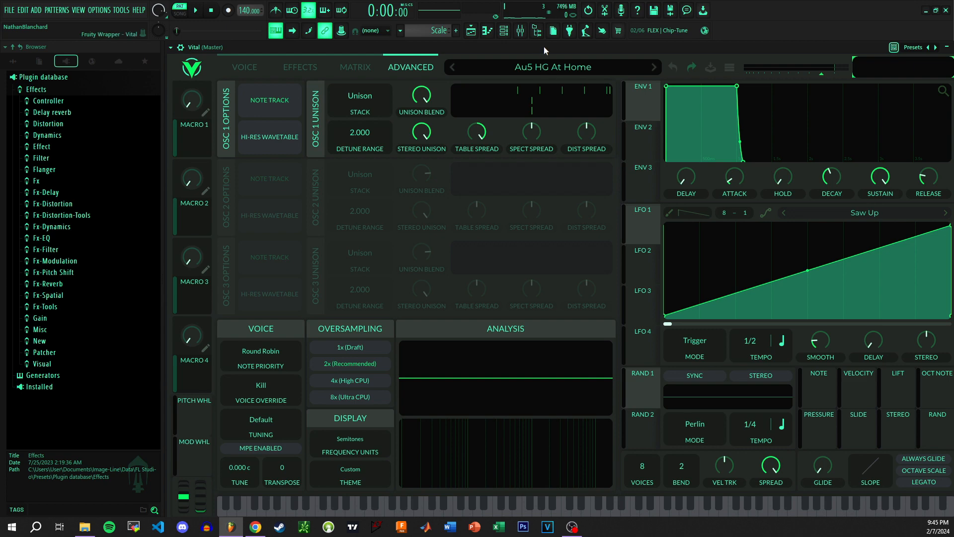
Step: Sweep oscillator 1's table spread while playing C4, and reset it to 0
key("z")
left_click_drag(479, 137, 473, 175)
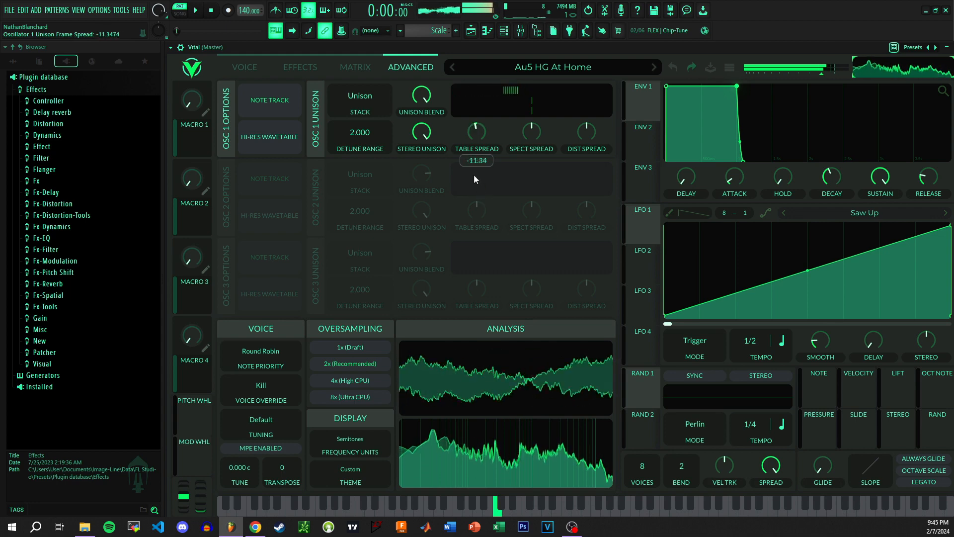
double_click(472, 132)
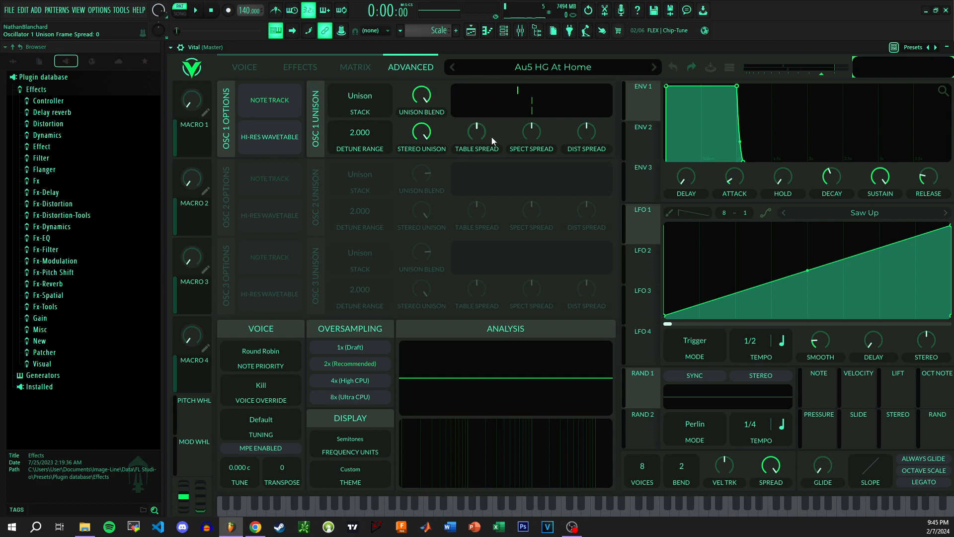
Step: Set oscillator 1's wave frame to 0 and check the unison display with the table spread reset
left_click(262, 76)
left_click_drag(467, 130, 490, 125)
left_click(410, 67)
right_click(478, 134)
double_click(476, 147)
left_click(238, 66)
left_click(425, 70)
left_click(254, 64)
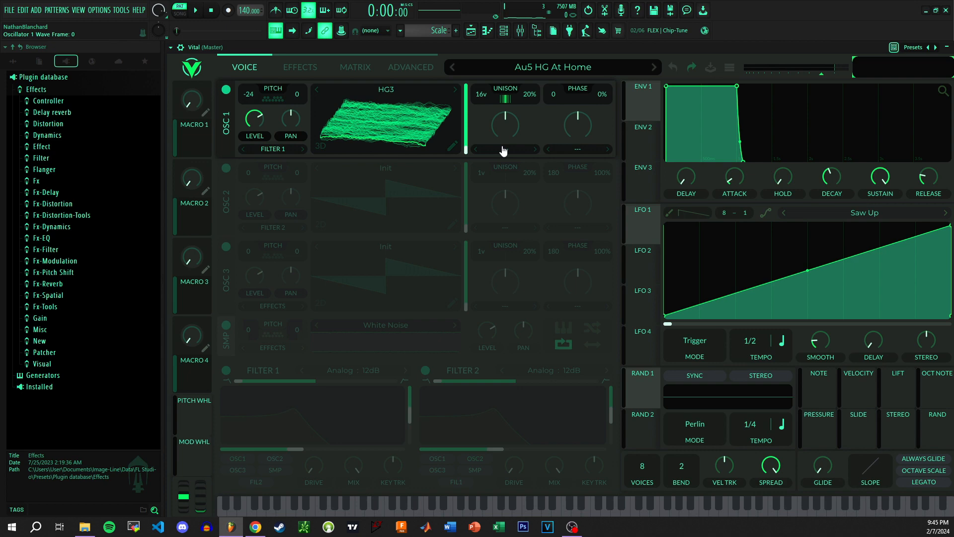
left_click(425, 73)
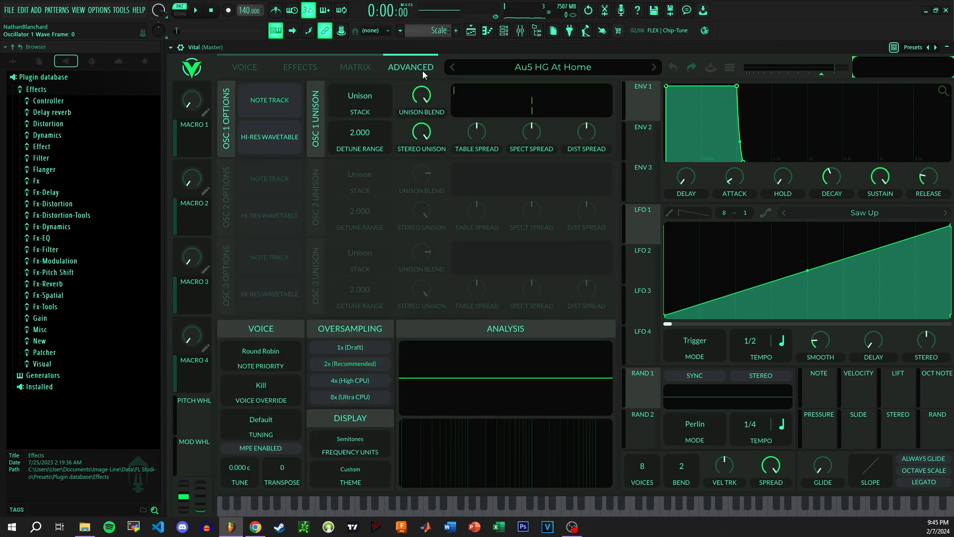
left_click(234, 69)
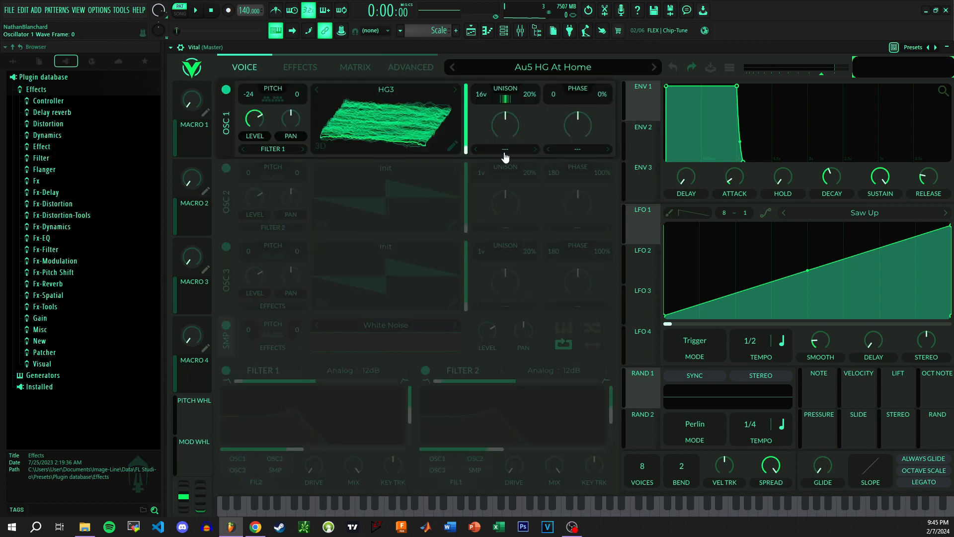
Step: Set oscillator 1's spectral morph type to Inharmonic Stretch and reduce its unison to 1 voice
left_click(505, 155)
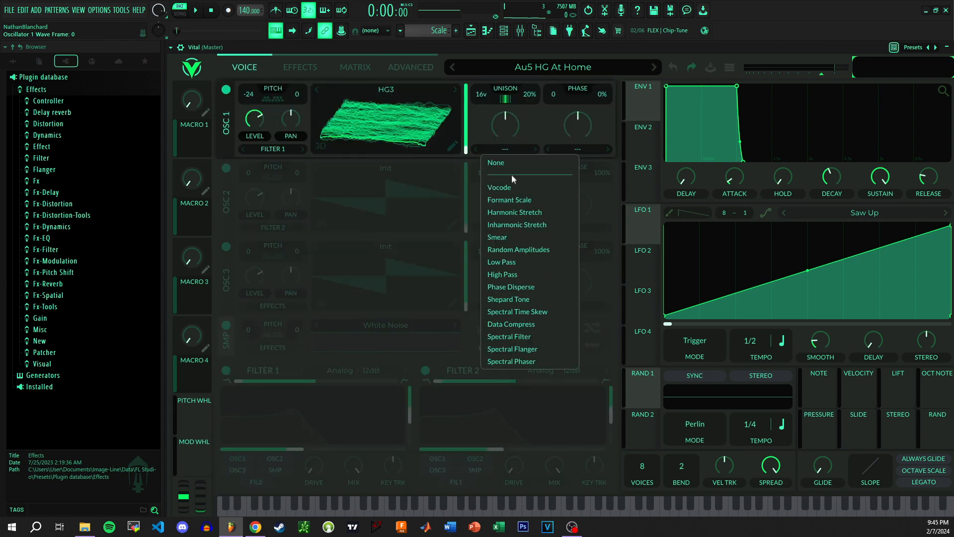
left_click(532, 226)
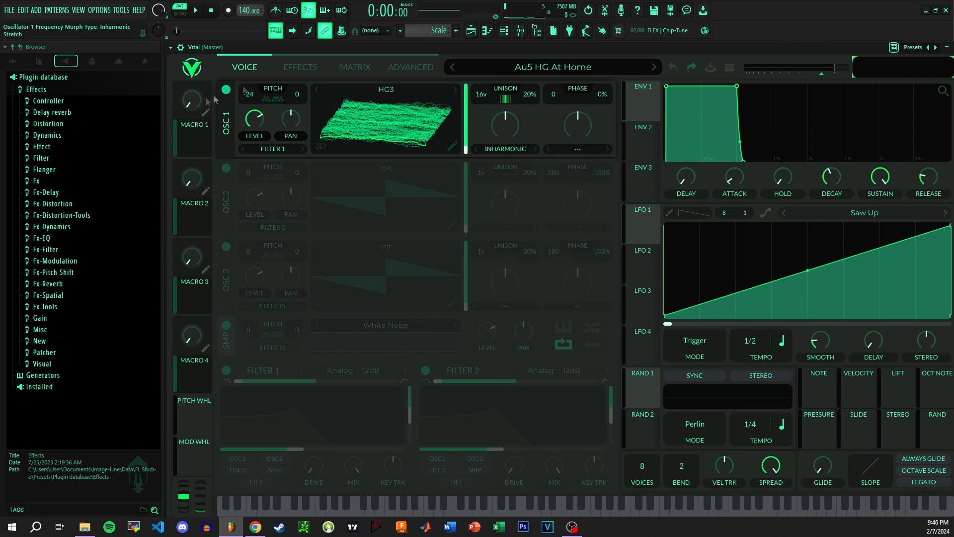
double_click(480, 95)
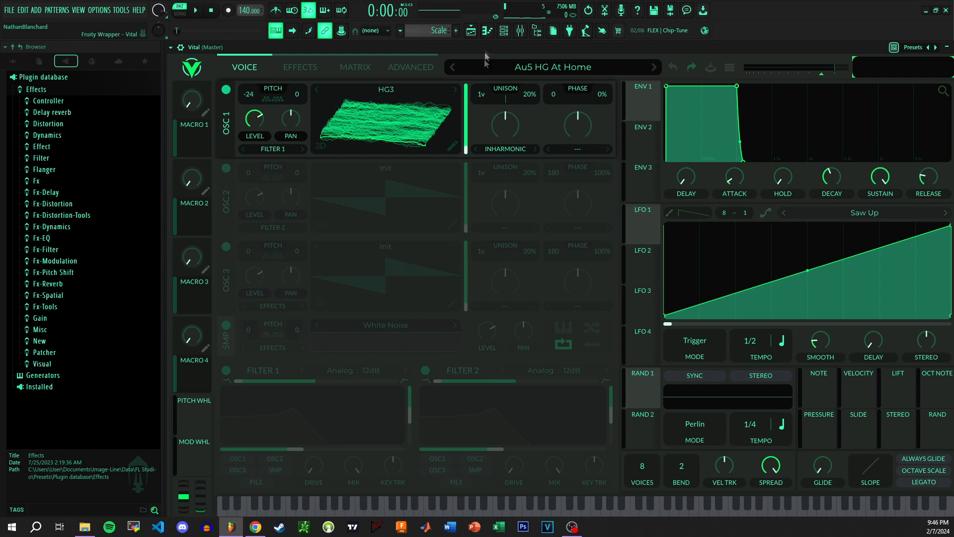
Step: Play C4 on the single voice and adjust oscillator 1's spectral morph amount to about 47%
key("z")
mouse_move(465, 149)
left_mouse_down()
mouse_move(467, 113)
mouse_move(467, 151)
left_mouse_up()
left_click_drag(520, 126, 517, 158)
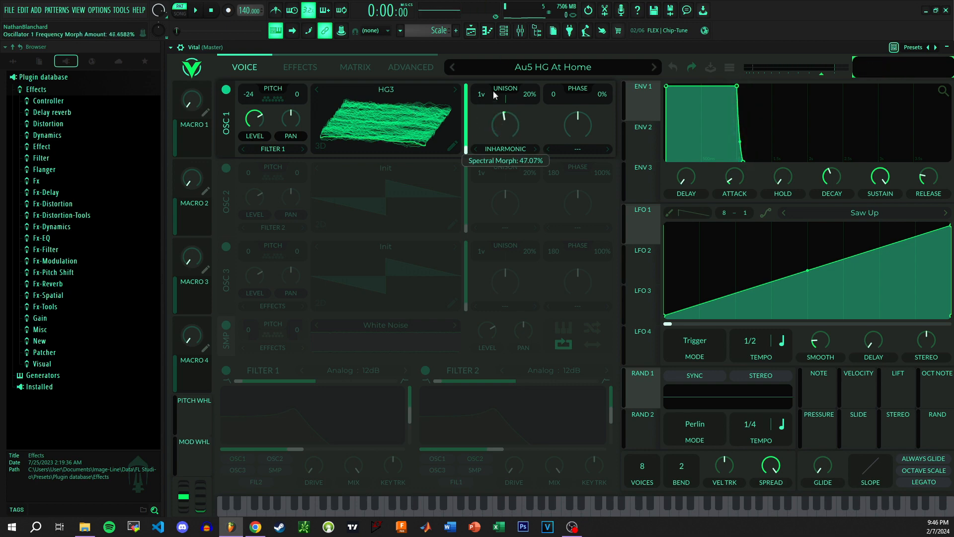
Step: Set oscillator 1's unison to 16 voices with 100% detune and 1.5 detune power, and review its advanced settings
left_click(428, 72)
left_click(244, 67)
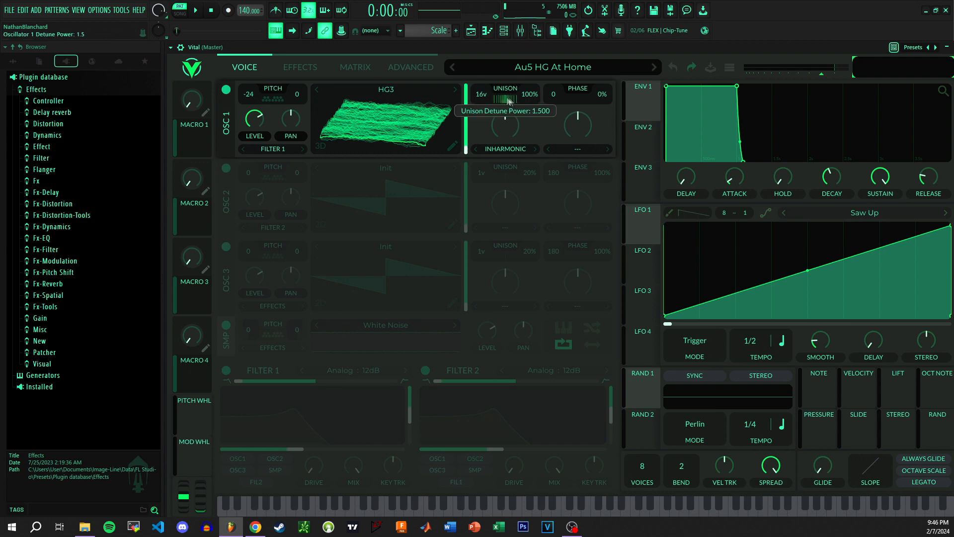
left_click(419, 74)
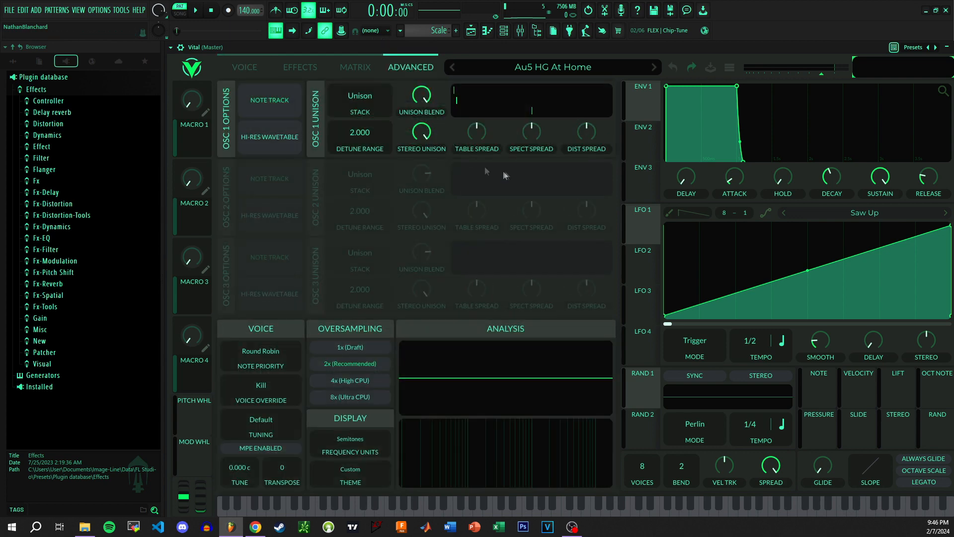
Step: Lower oscillator 1's spectral morph amount well below the midpoint and audition the 16-voice inharmonic sound with C4
left_click_drag(526, 98, 532, 37)
left_click(245, 68)
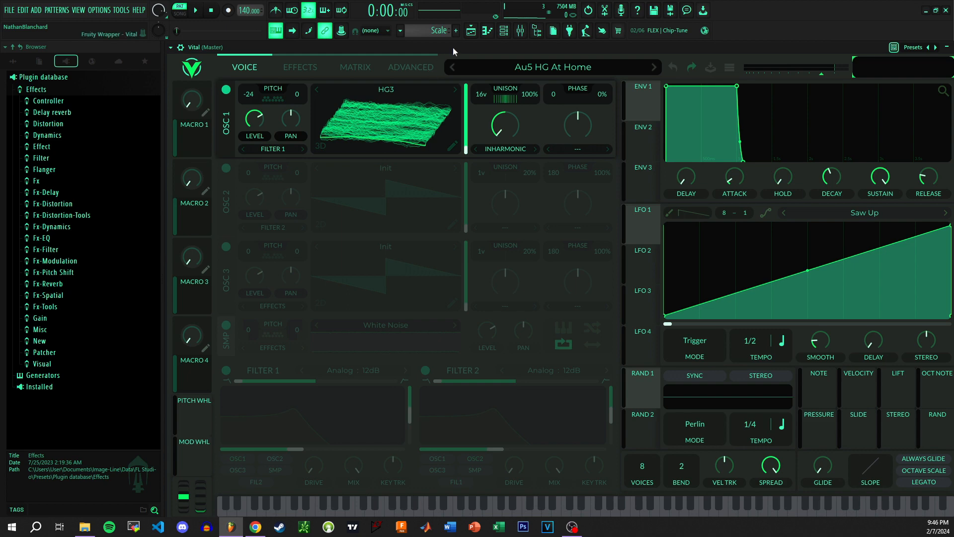
key("z")
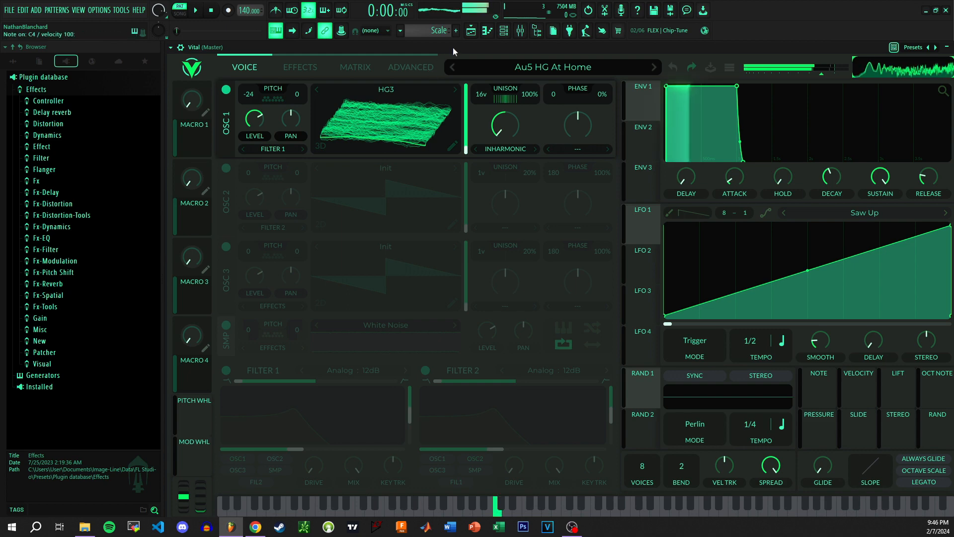
Step: Set oscillator 1's unison table spread to about 79.41 and its spectral spread to about 40.29%, auditioning a note
left_click(410, 67)
left_click_drag(529, 160, 469, 107)
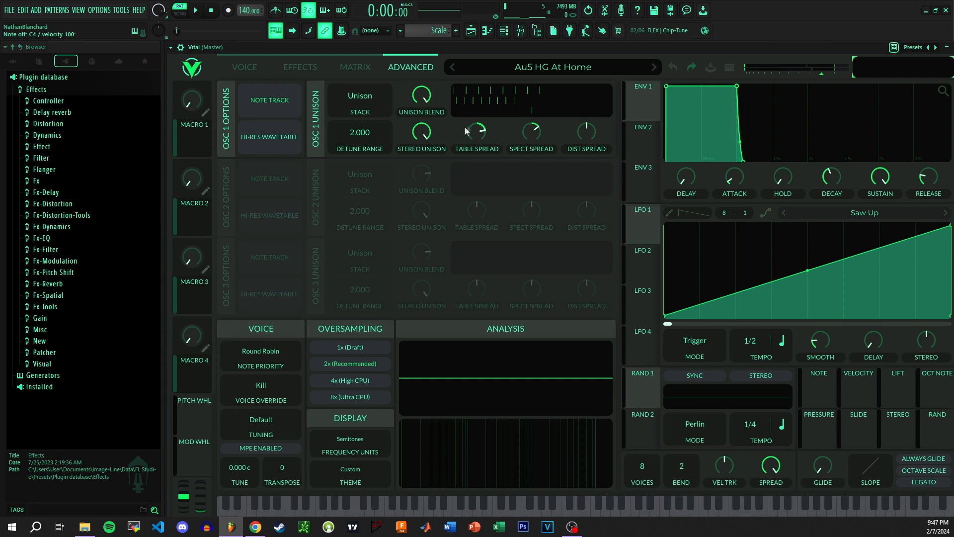
key("z")
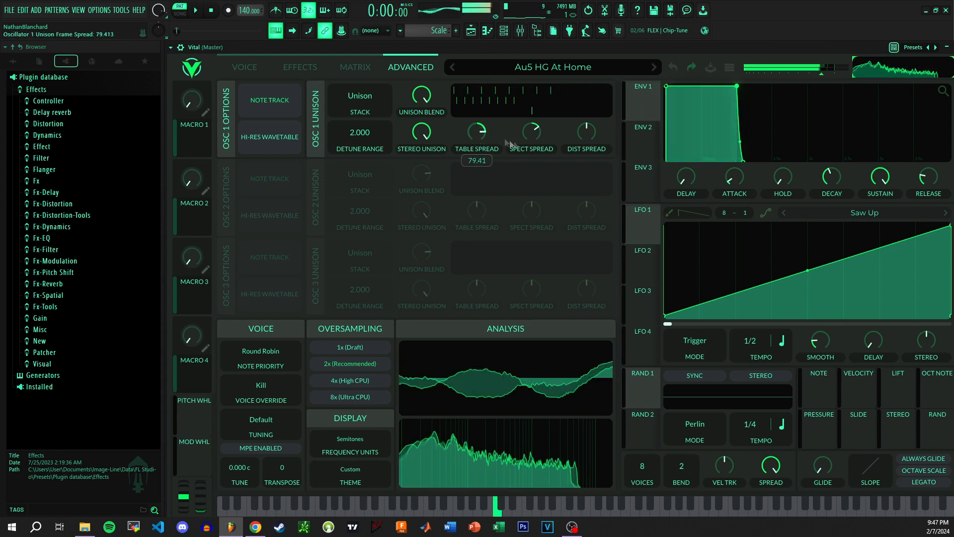
left_click_drag(532, 129, 531, 139)
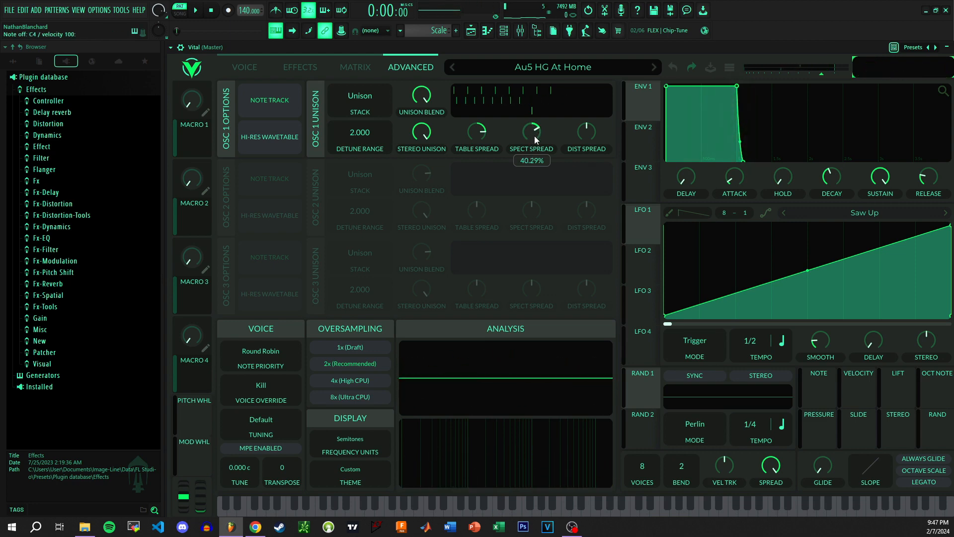
Step: Load the Sin shape into LFO 2
left_click(643, 250)
left_click(794, 212)
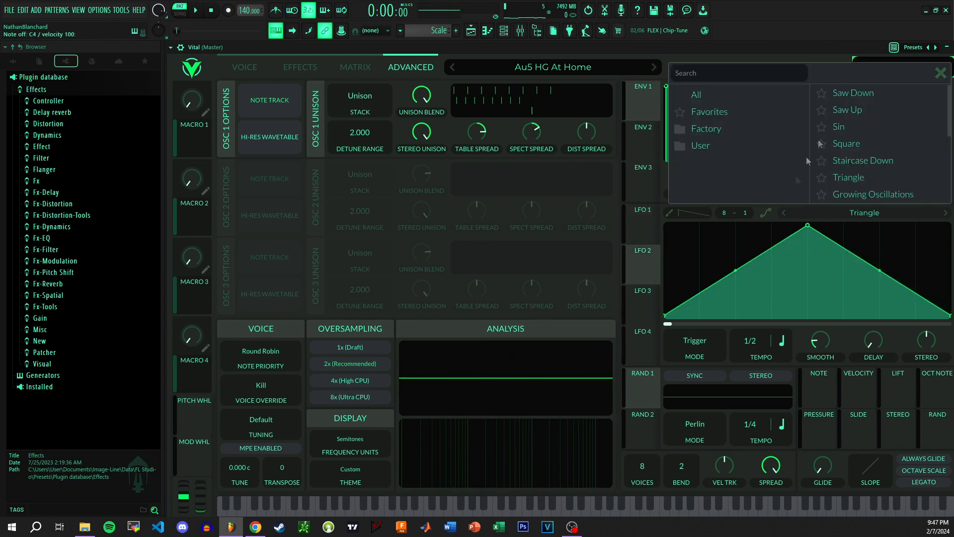
left_click(844, 127)
Step: Modulate oscillator 1's table spread and spectral spread with LFO 2, adjusting the spectral spread amount to about -0.158
left_click_drag(641, 271, 478, 141)
left_click_drag(633, 277, 531, 133)
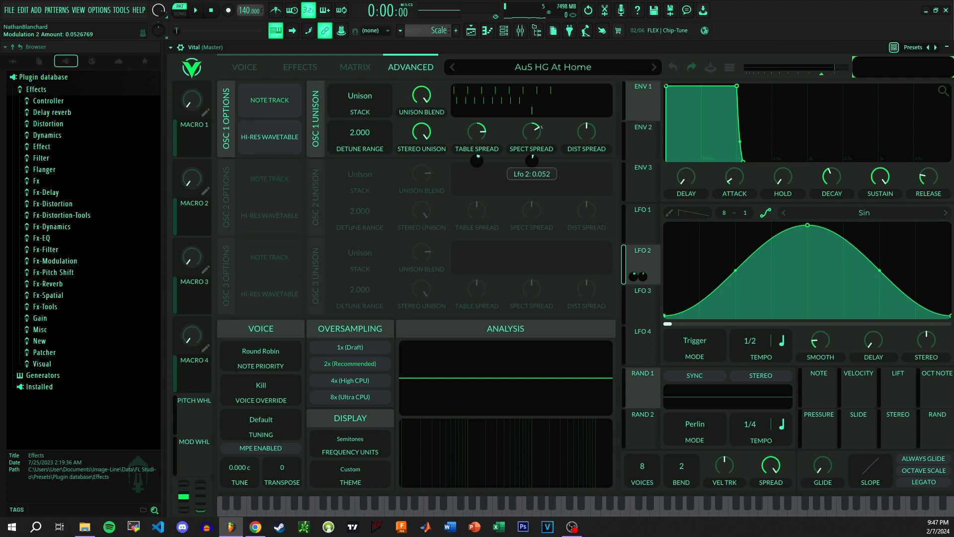
key("z")
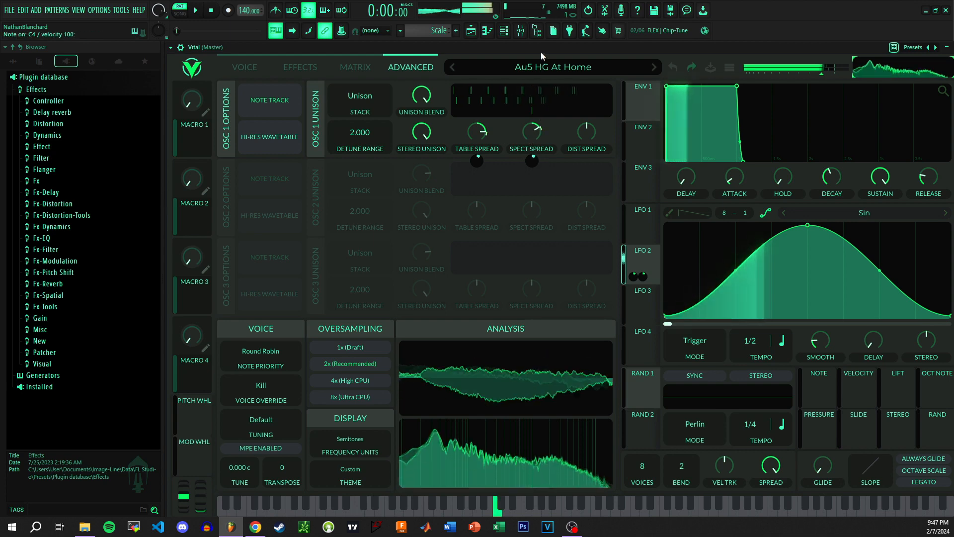
left_click_drag(476, 160, 476, 178)
left_click_drag(532, 160, 532, 163)
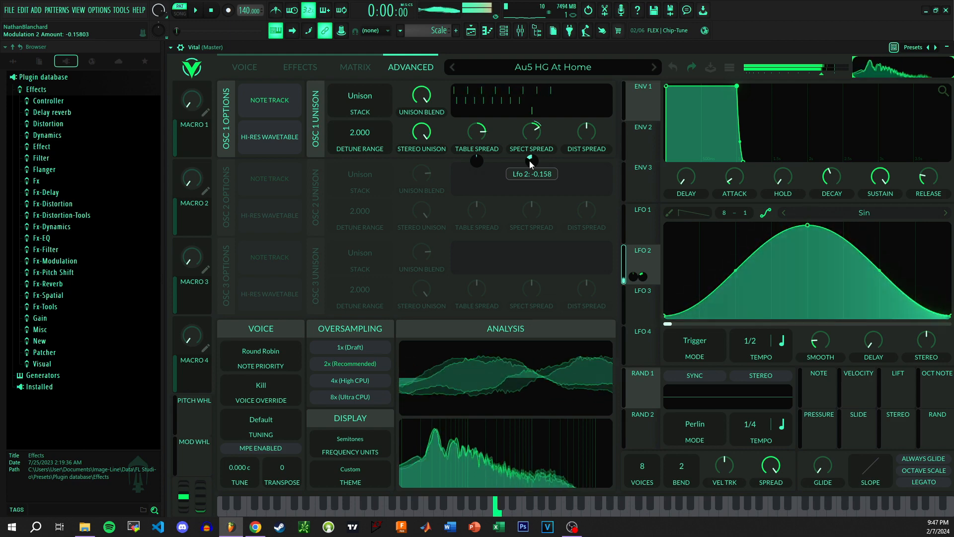
Step: Remove the LFO 2 modulation from oscillator 1's table and spectral spreads and reset both to their defaults
right_click(529, 160)
left_click(536, 170)
right_click(476, 161)
left_click(486, 170)
double_click(482, 136)
double_click(539, 131)
Step: Set oscillator 1's spectral morph type to Random Amplitudes
left_click(251, 67)
left_click(505, 148)
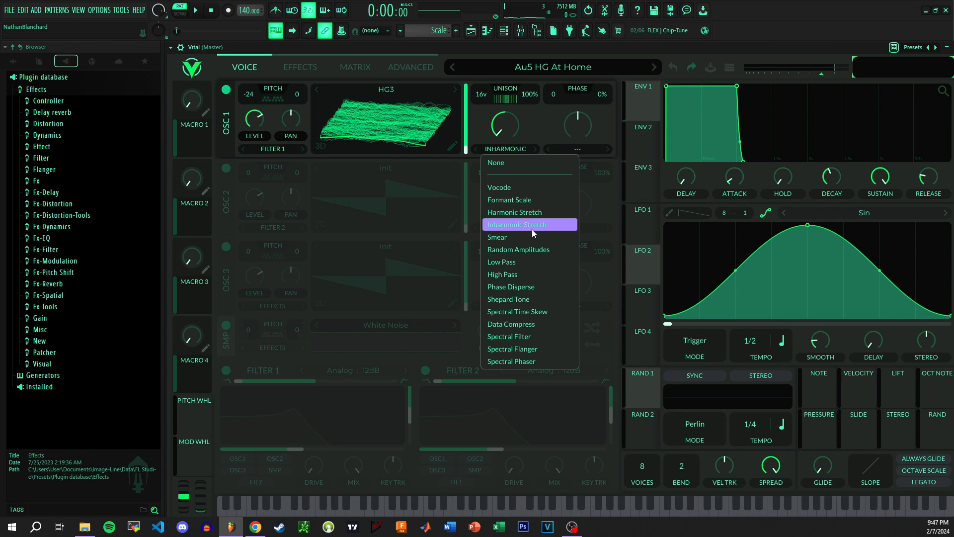
left_click(537, 249)
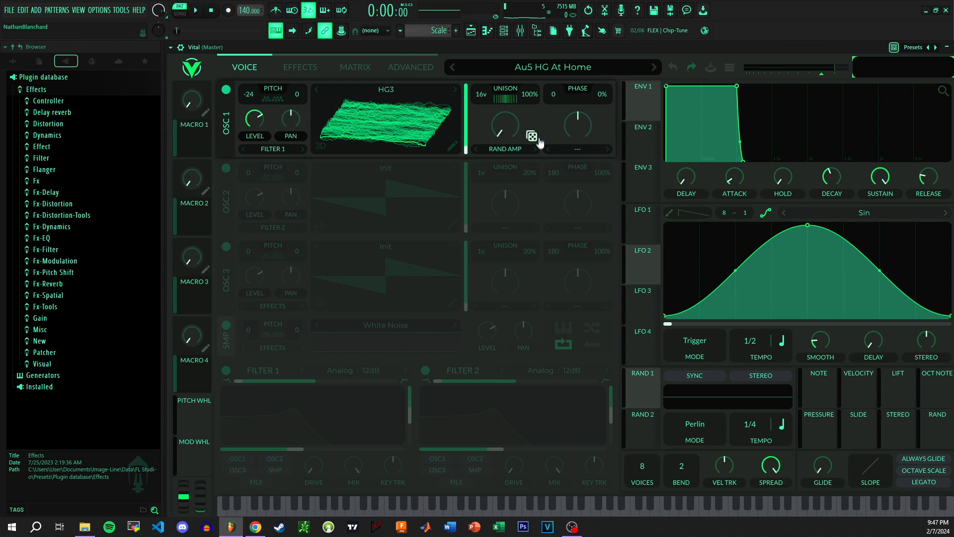
Step: Raise oscillator 1's unison spectral spread and audition a note
left_click(431, 68)
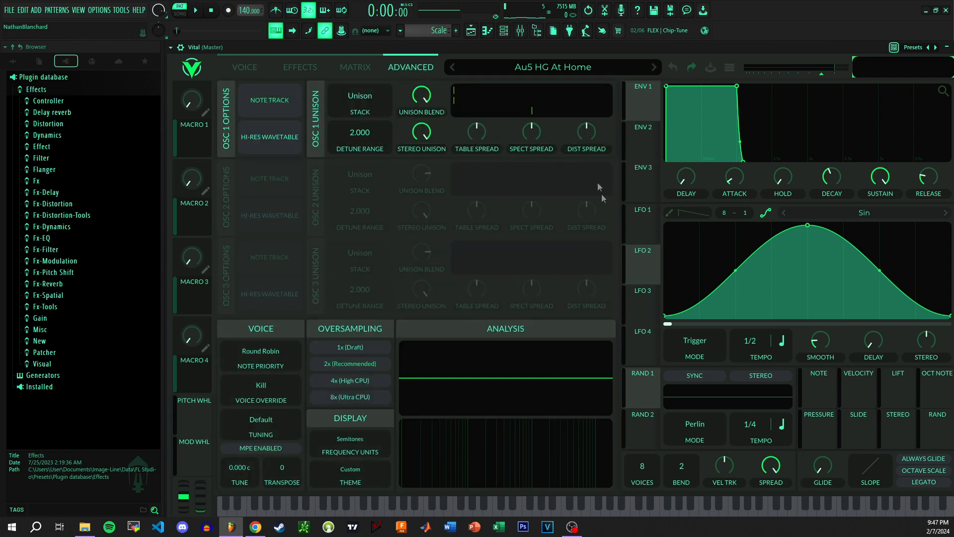
left_click_drag(536, 138, 559, 43)
key("z")
left_click_drag(532, 132, 549, 104)
Step: Audition oscillator 1 while raising its random amplitude morph amount slightly, checking the unison spread settings
left_click(258, 68)
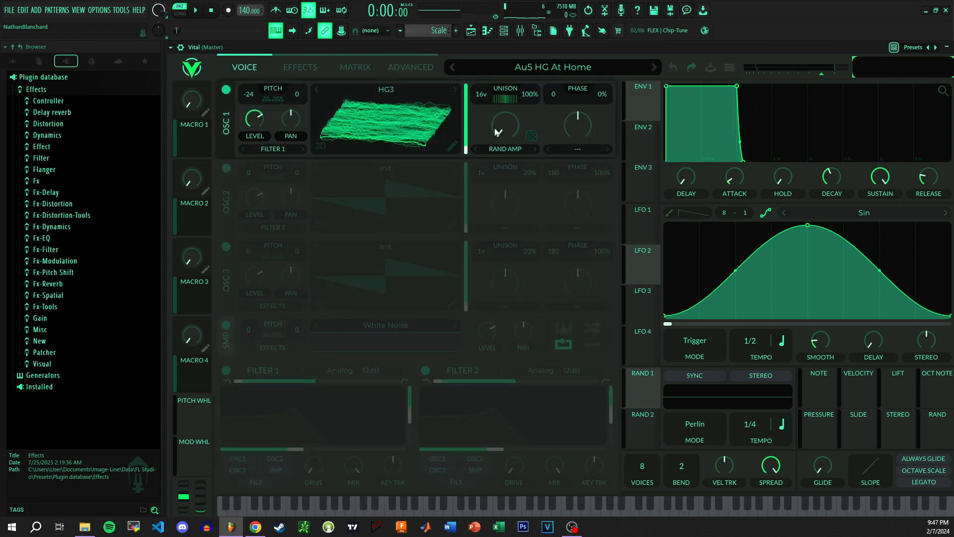
key("z")
mouse_move(508, 130)
left_mouse_down()
mouse_move(515, 92)
mouse_move(506, 128)
left_mouse_up()
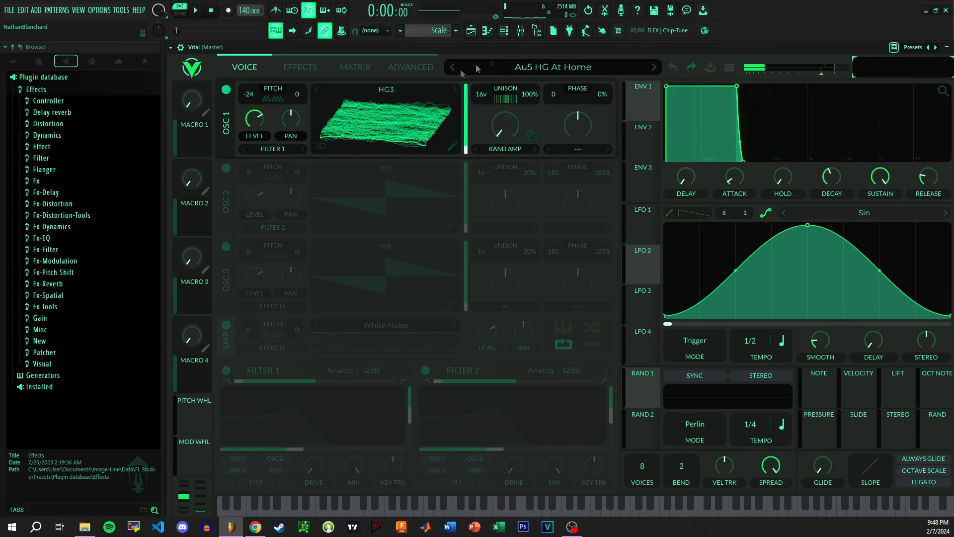
left_click(410, 67)
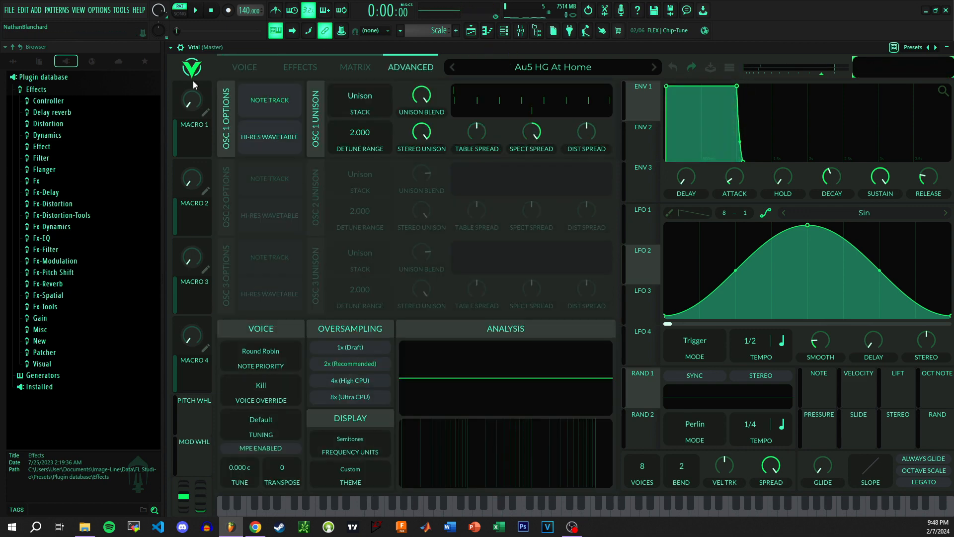
left_click(279, 61)
left_click_drag(497, 121, 501, 97)
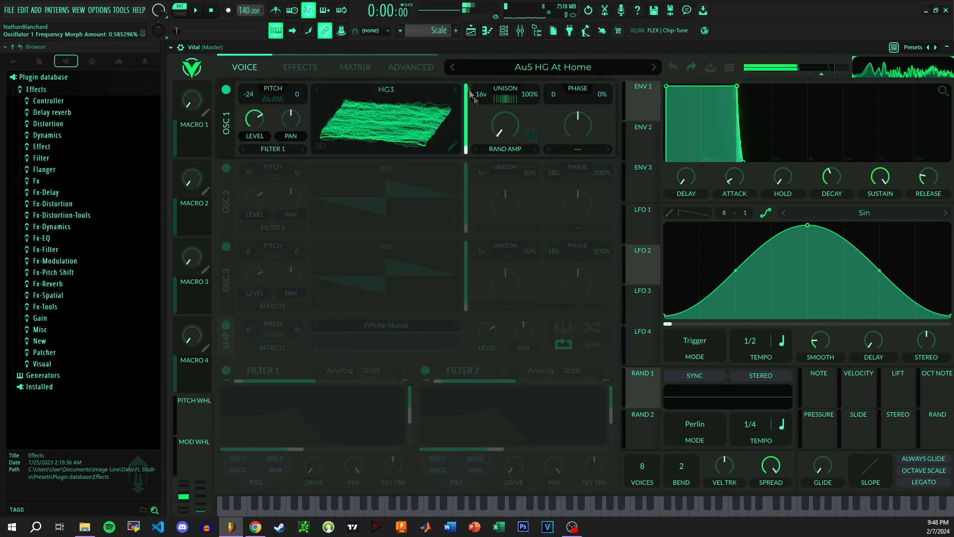
Step: Reset oscillator 1's spectral spread to its default and set its spectral morph type to None
left_click(411, 67)
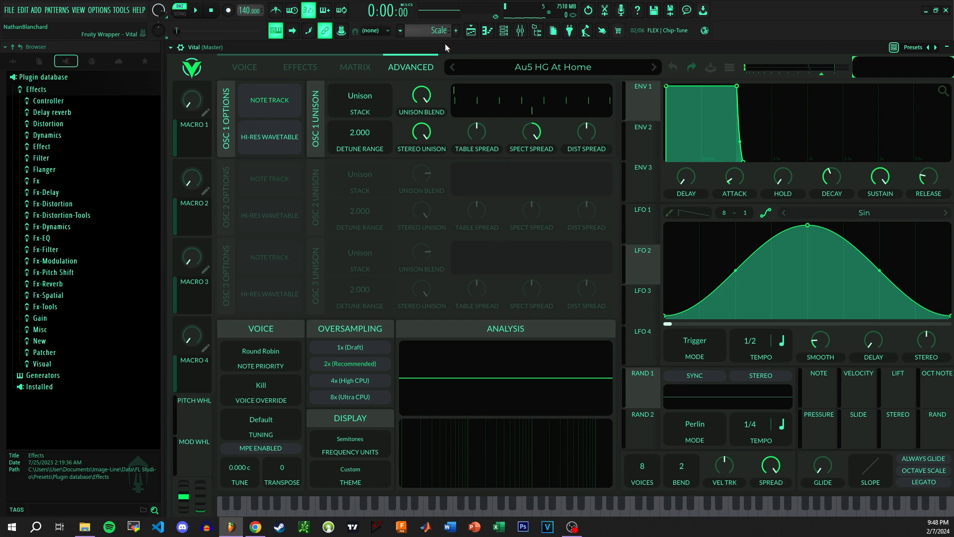
double_click(534, 132)
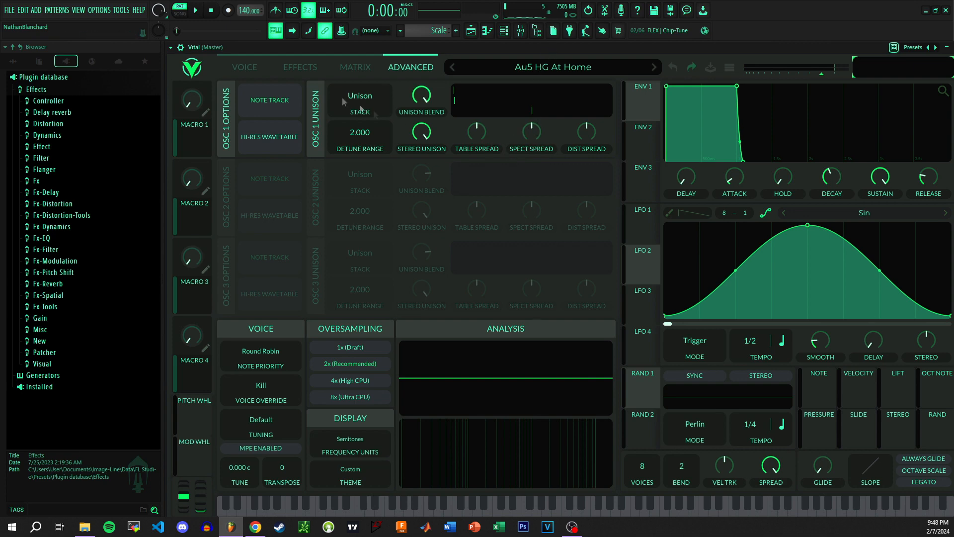
left_click(245, 67)
left_click(504, 148)
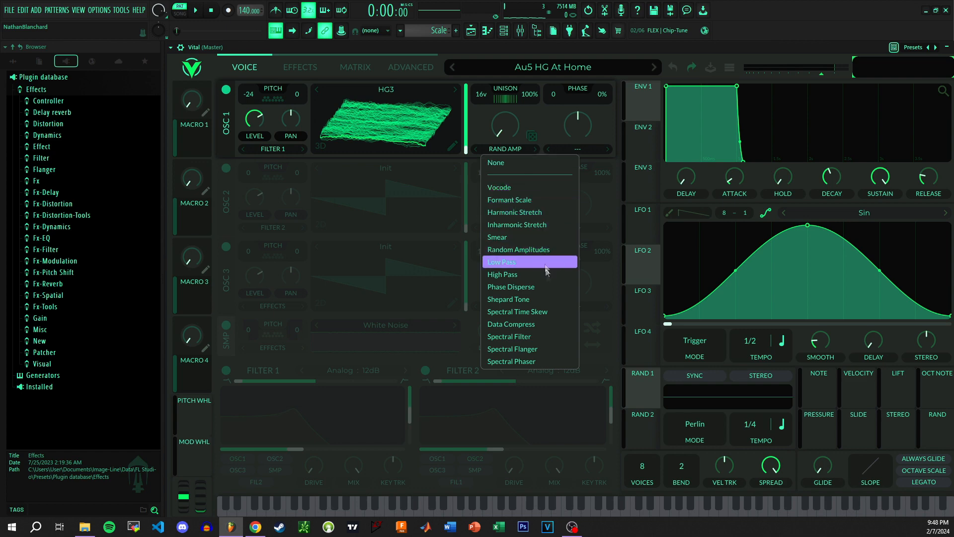
left_click(525, 164)
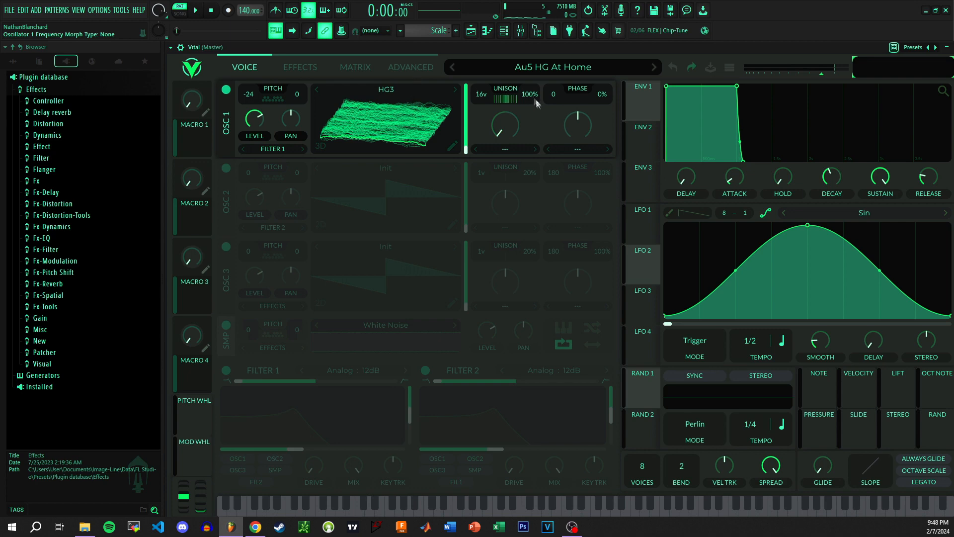
Step: Set oscillator 1's distortion type to FM <- Osc 2 with the distortion amount at 0%
left_click(411, 68)
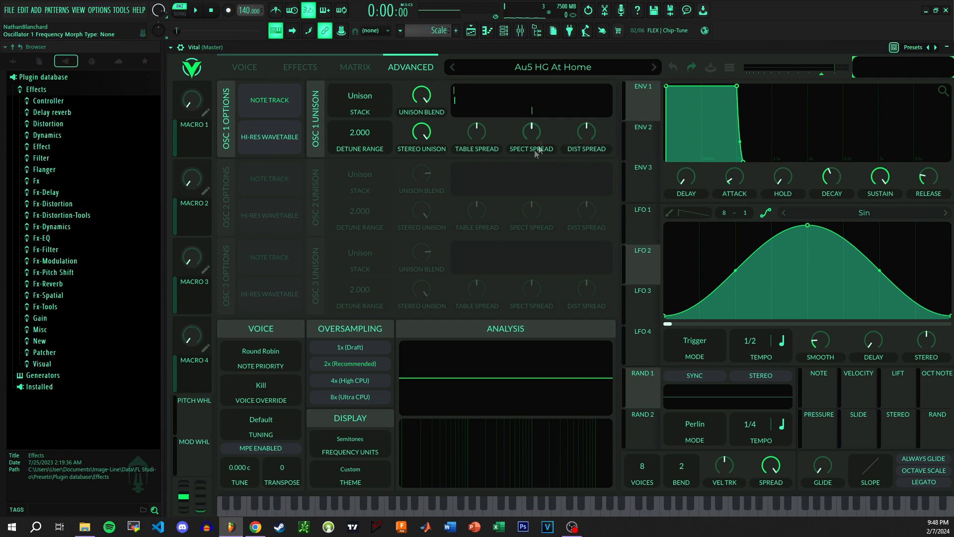
left_click(253, 68)
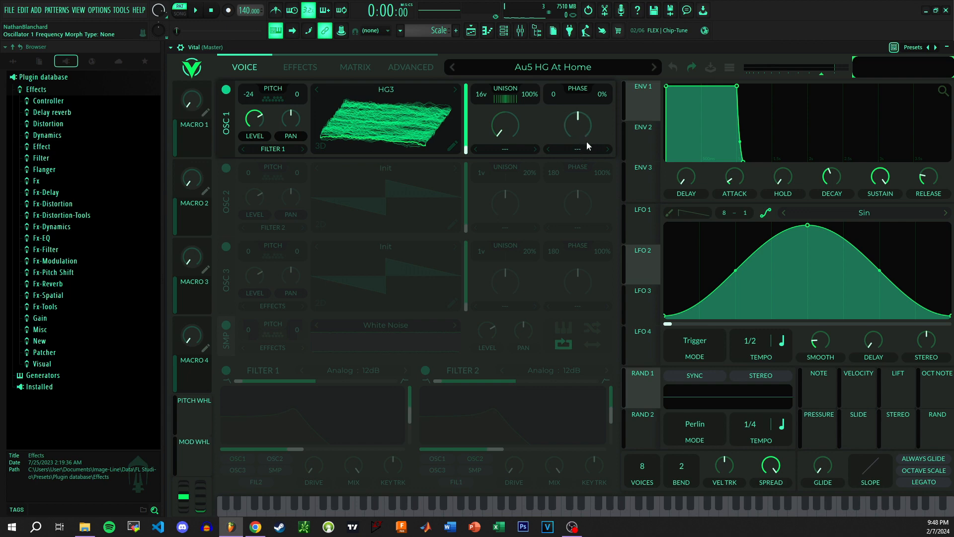
left_click(587, 149)
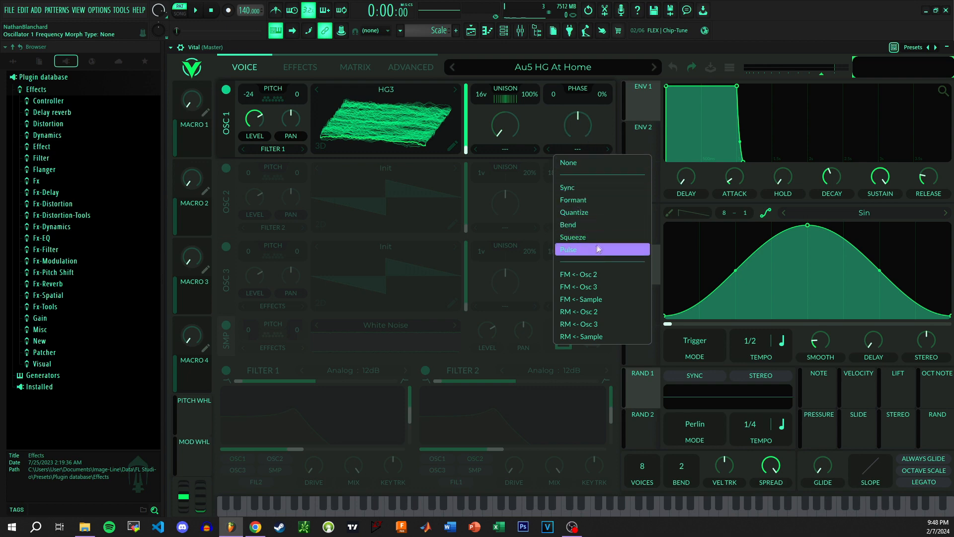
left_click(590, 274)
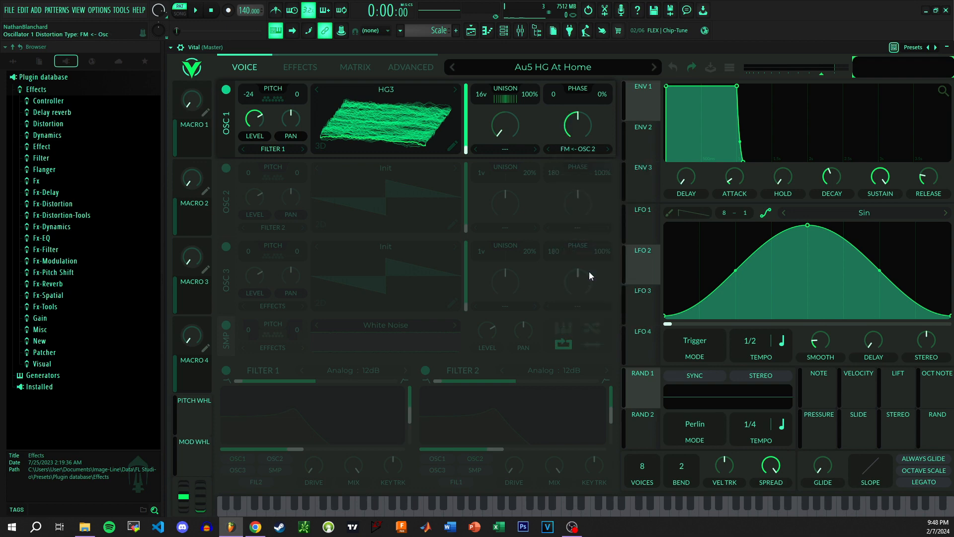
left_click_drag(570, 137, 556, 198)
Step: Load the factory Basic Shapes wavetable into oscillator 1, displayed in 2D with its wave frame on the saw shape
left_click(407, 86)
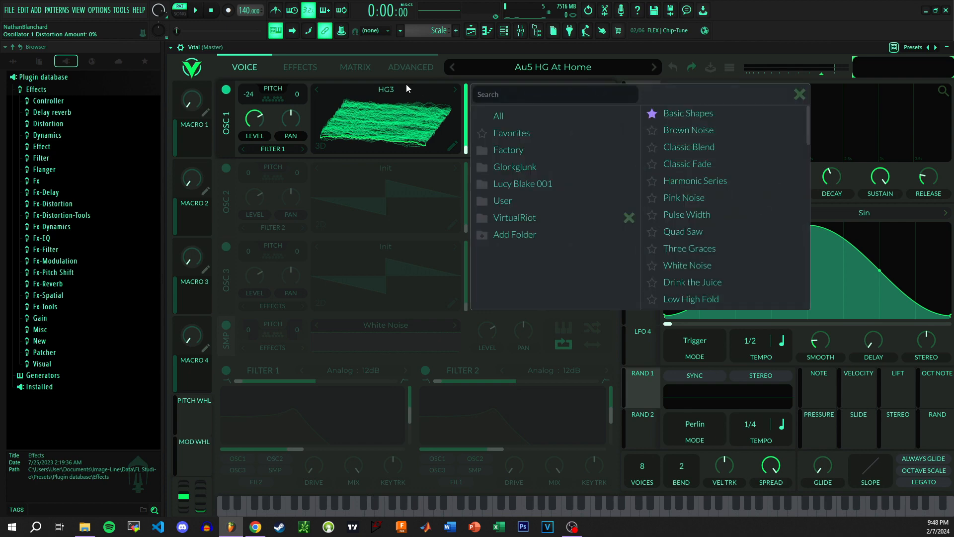
left_click(533, 149)
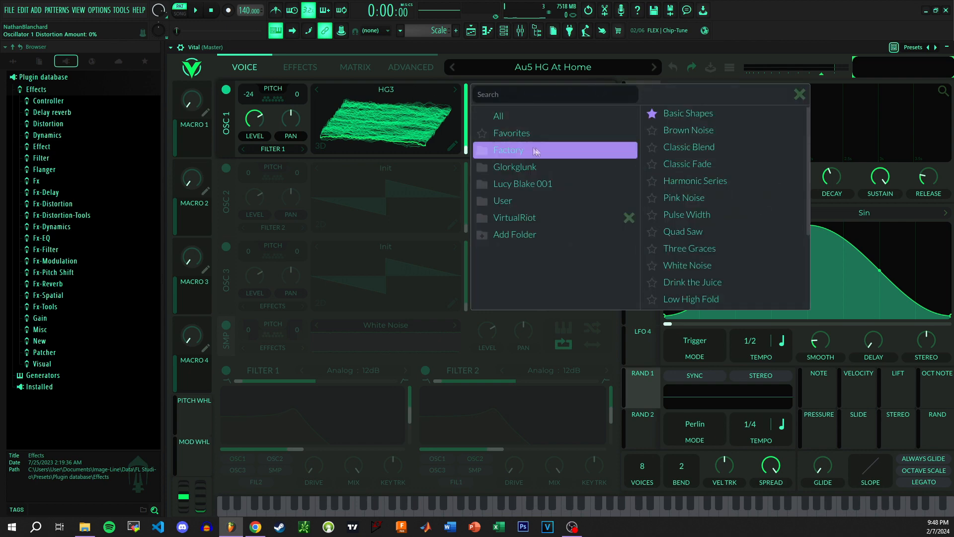
left_click(735, 112)
left_click(798, 94)
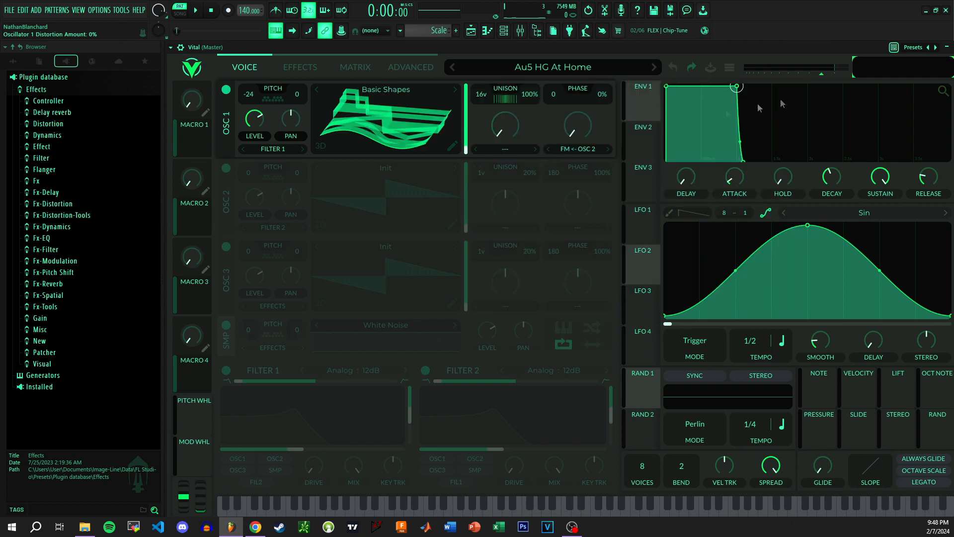
left_click(320, 147)
left_click_drag(466, 149, 466, 128)
Step: Enable oscillator 2 with the Harmonic Series wavetable and set its wave frame to about 54.08
left_click(227, 169)
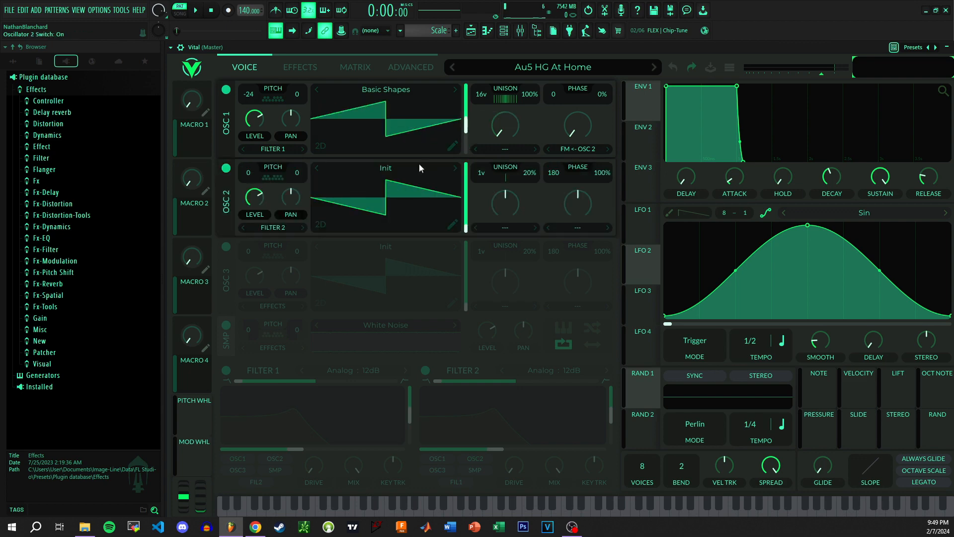
left_click(420, 169)
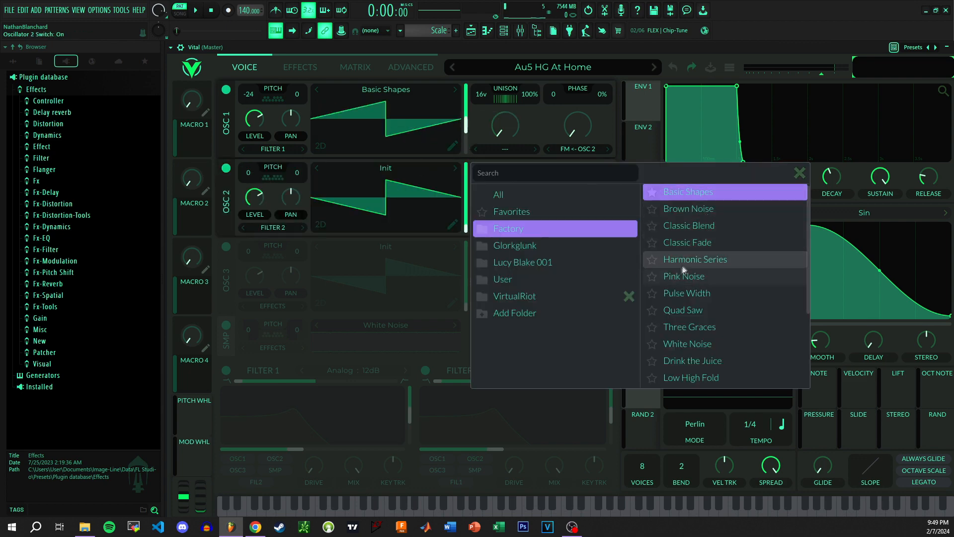
left_click(692, 261)
left_click(798, 173)
left_click_drag(466, 227, 466, 211)
Step: Assign LFO 2 to oscillator 2's wave frame and lower oscillator 2's level to zero
left_click(647, 232)
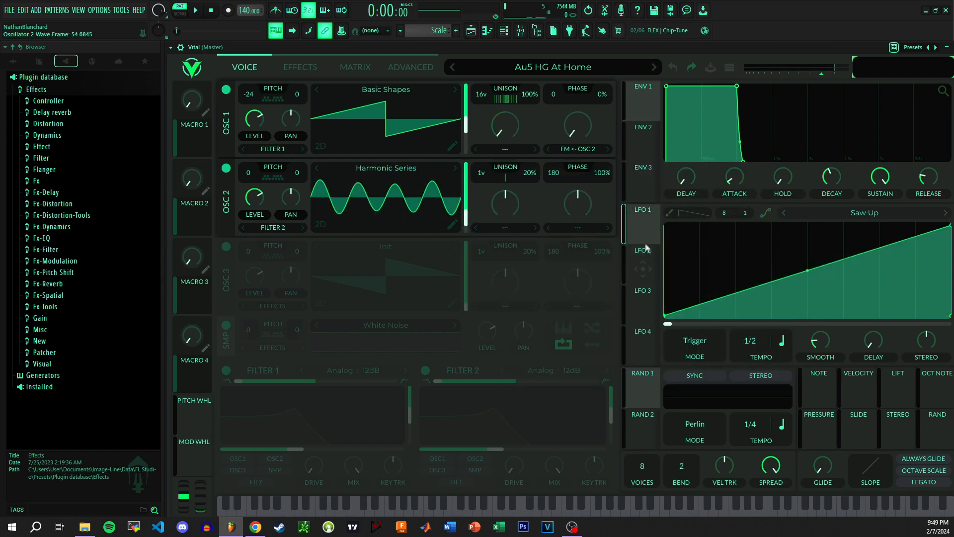
left_click(644, 249)
left_click_drag(643, 269, 452, 200)
left_click_drag(257, 200, 280, 434)
Step: Assign LFO 2 to oscillator 1's FM amount, adjust the modulation depth and audition the sound, checking the effects chain
left_click_drag(634, 276, 578, 158)
left_click_drag(579, 157, 583, 163)
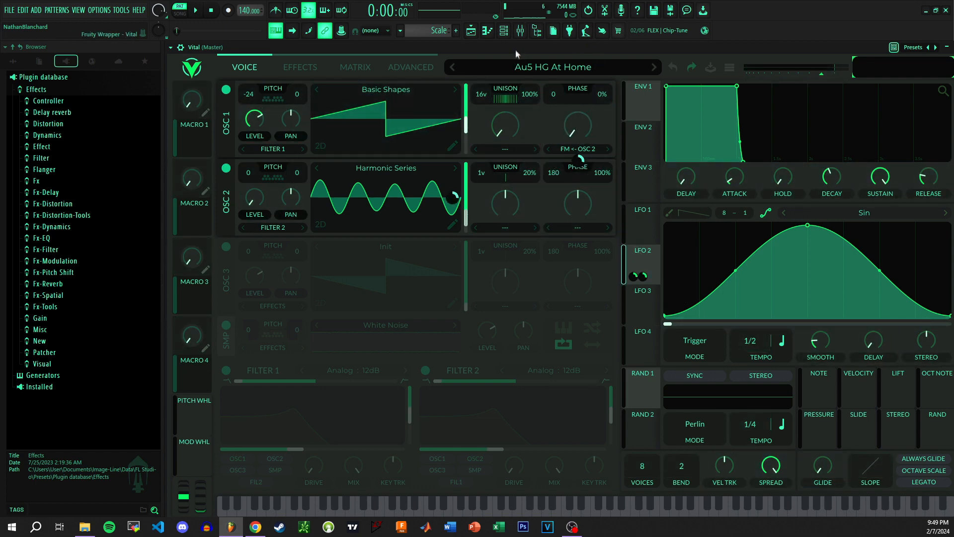
key("z")
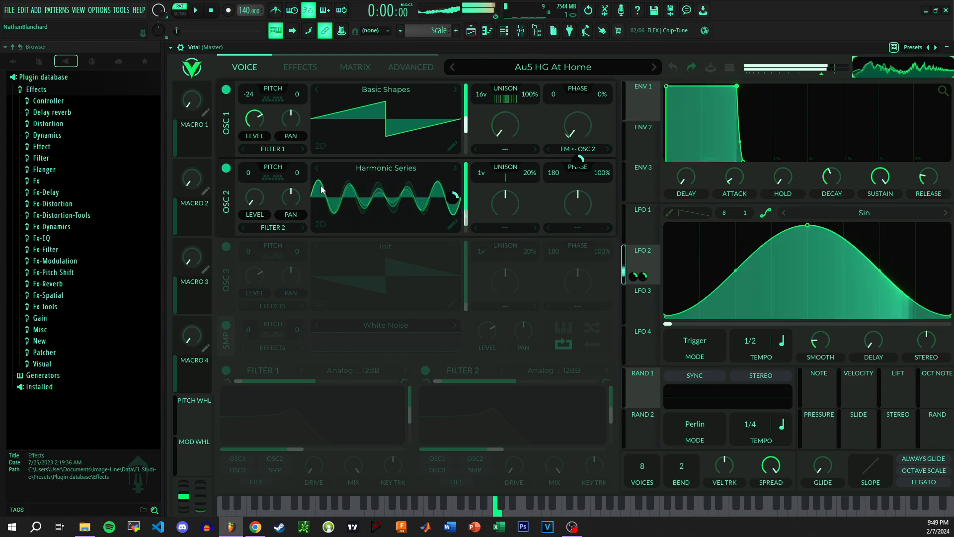
left_click(300, 67)
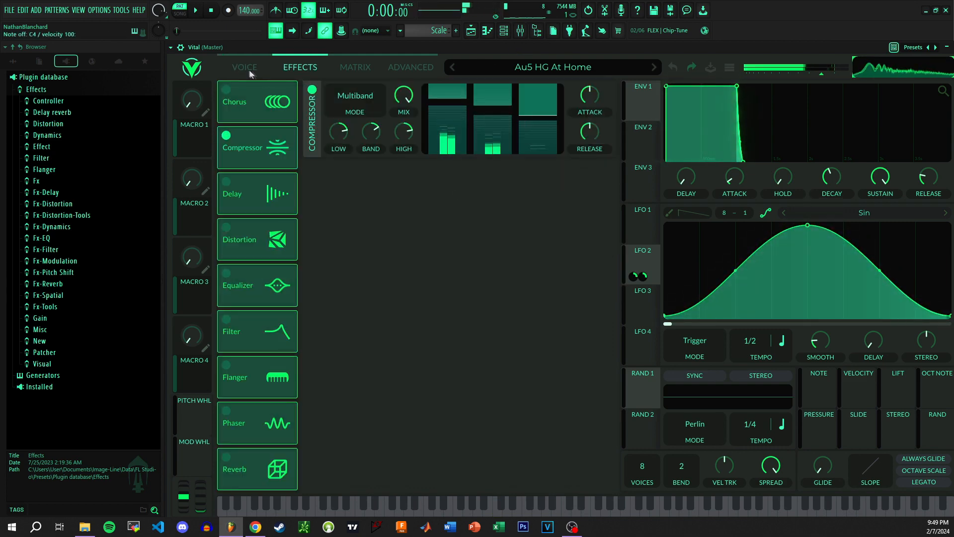
left_click(246, 69)
key("z")
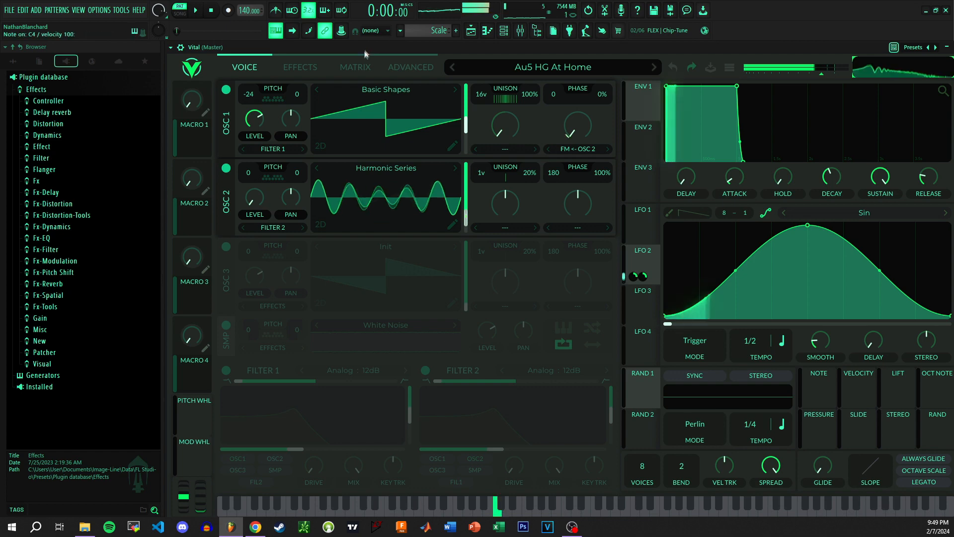
Step: Reduce the LFO 2 modulation depth on oscillator 2's wave frame and audition the note
mouse_move(467, 219)
left_click_drag(452, 196, 453, 216)
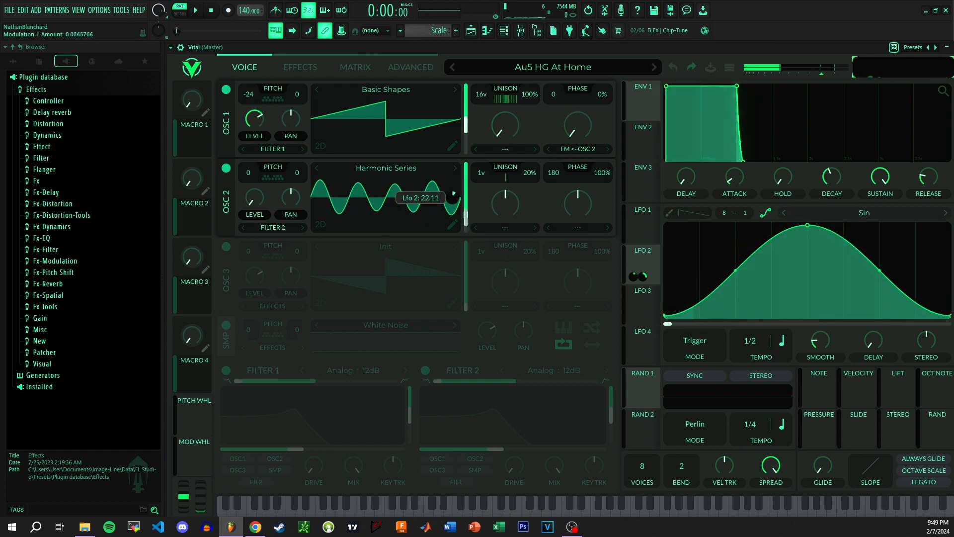
key("z")
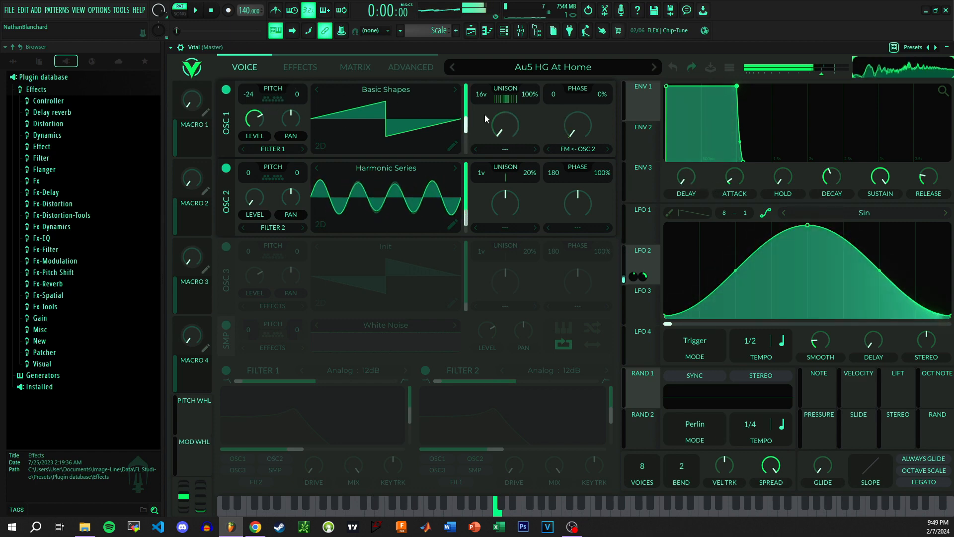
left_click(415, 69)
left_click(246, 68)
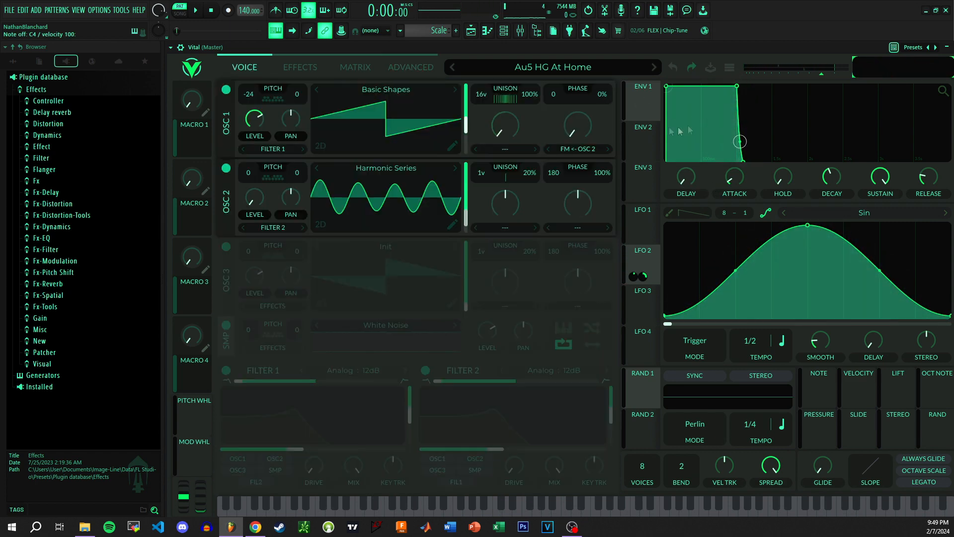
Step: Remove LFO 2's modulation of oscillator 1's FM amount and audition a raised unison distortion spread on that oscillator
right_click(576, 160)
left_click(592, 168)
left_click(429, 71)
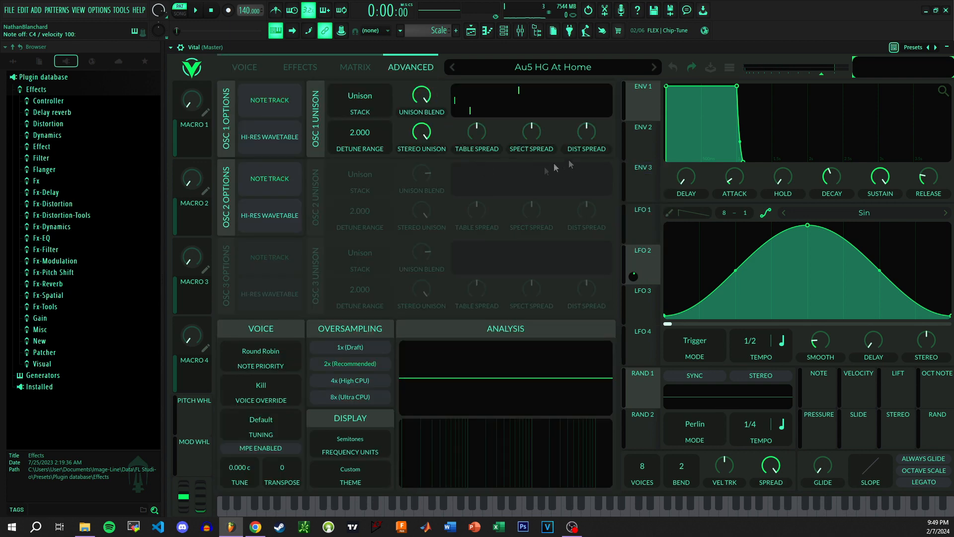
left_click_drag(588, 136, 622, 60)
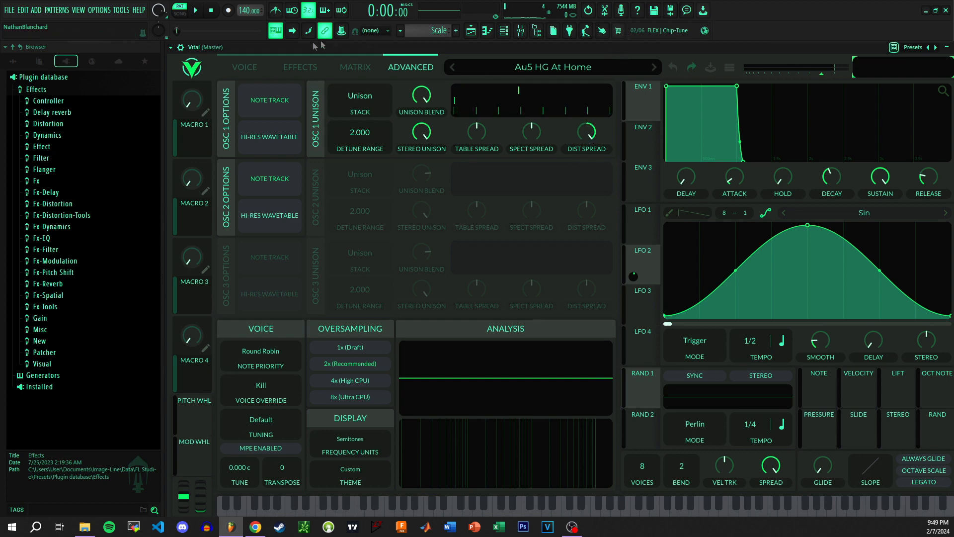
left_click(246, 67)
key("z")
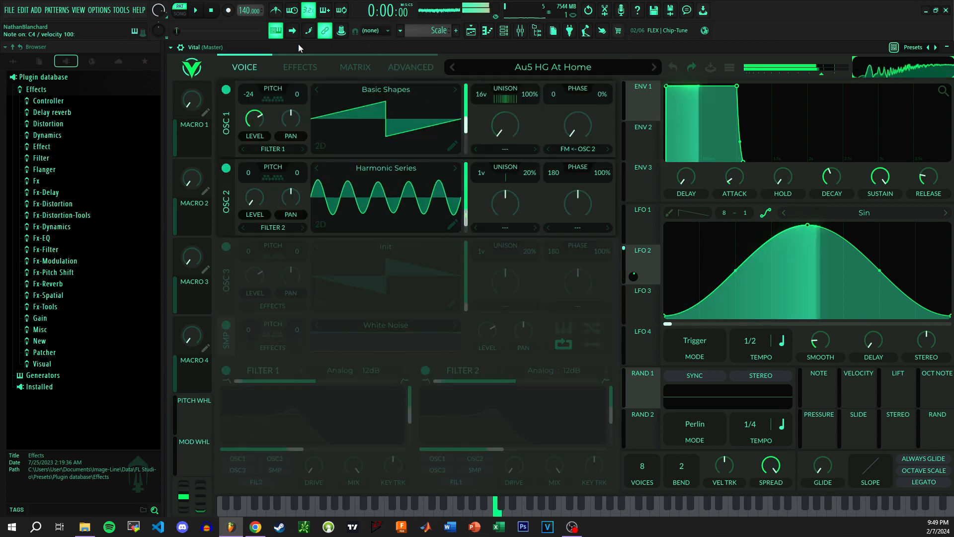
Step: Remove LFO 2's modulation from oscillator 2's wave frame and audition the note
right_click(447, 195)
key("z")
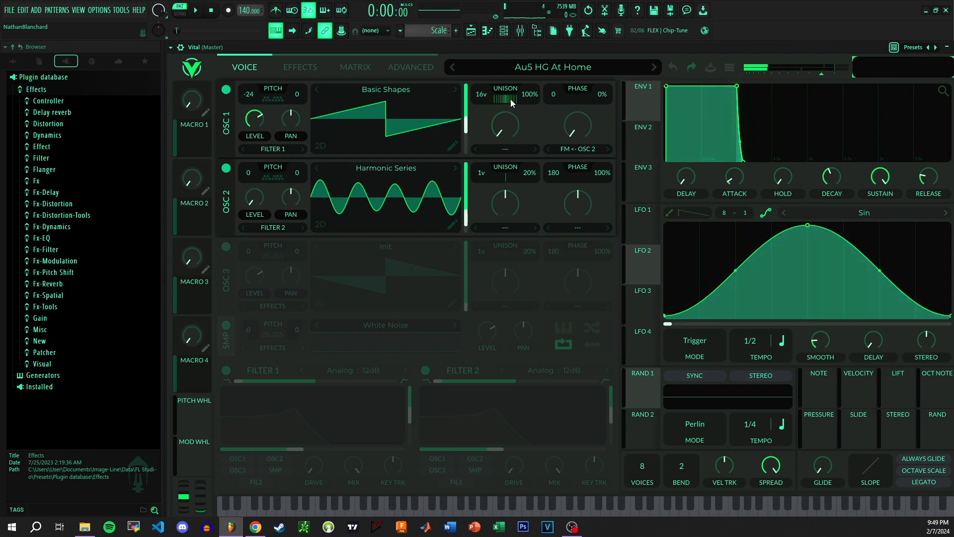
key("z")
Step: Adjust oscillator 1's unison detune power and reset its distortion spread to 0%
left_click_drag(507, 97, 514, 131)
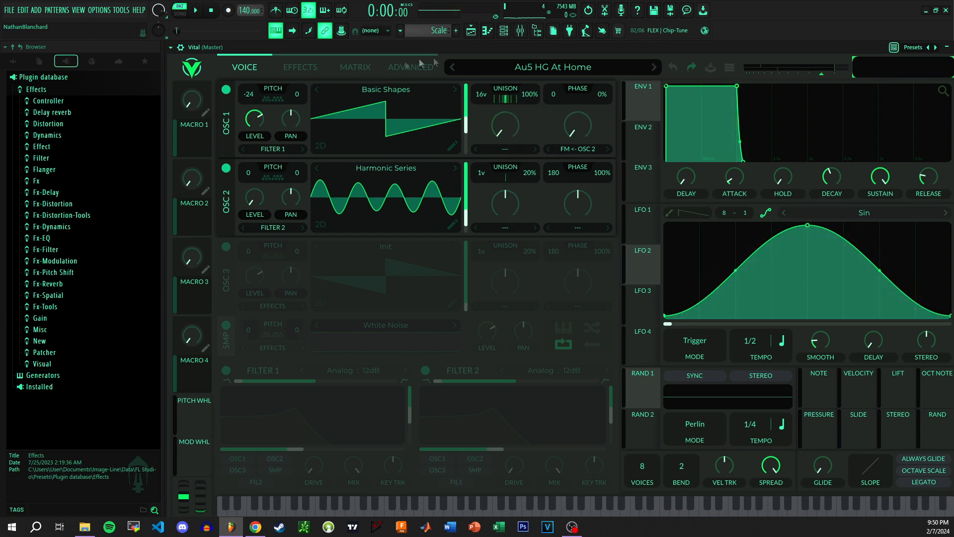
left_click(432, 65)
double_click(582, 140)
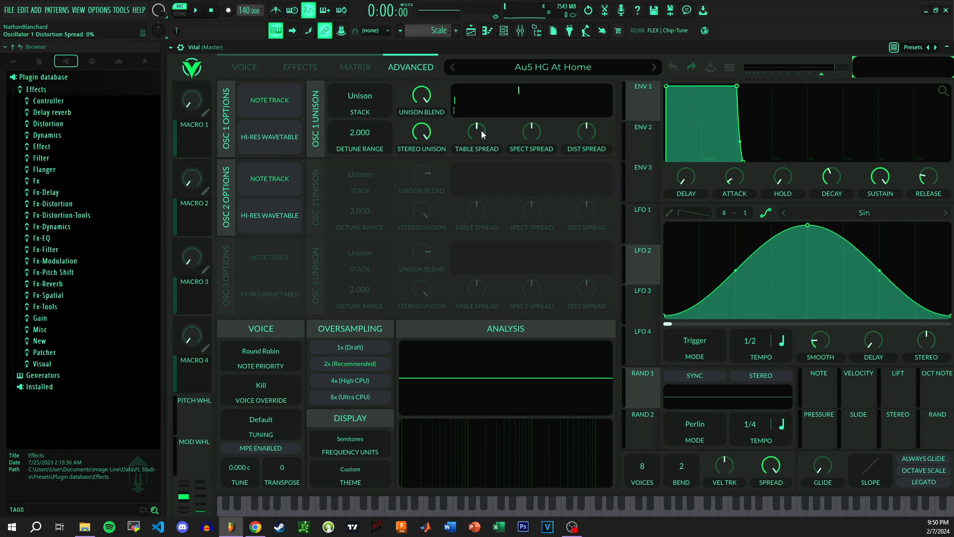
Step: Try modulating oscillator 1's distortion and table spread with an LFO, and clear the modulations from its three spread controls
left_click_drag(628, 248, 586, 133)
left_click_drag(635, 265, 495, 131)
right_click(477, 160)
left_click(493, 164)
right_click(531, 161)
left_click(547, 164)
right_click(585, 160)
left_click(601, 164)
Step: Reset oscillator 1's unison detune power to 1.5
left_click(256, 66)
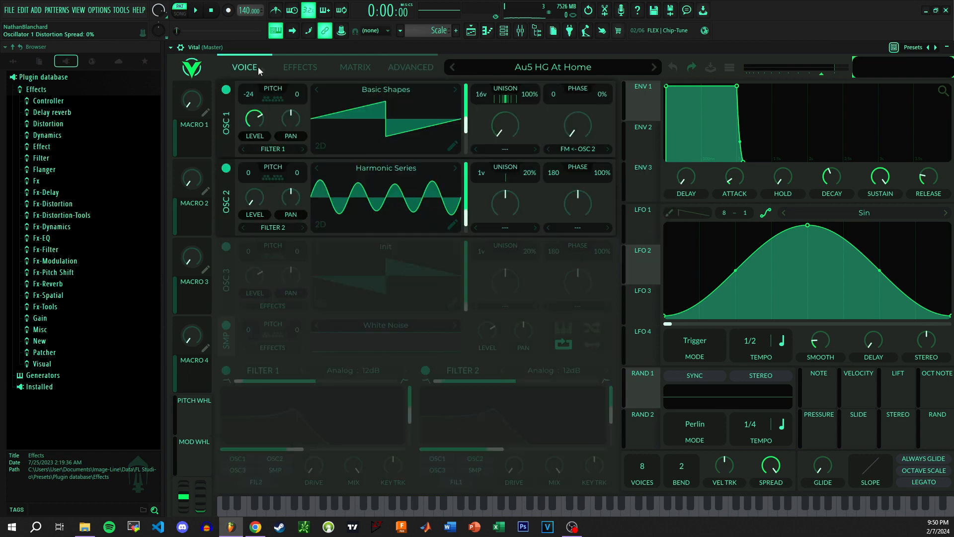
double_click(509, 102)
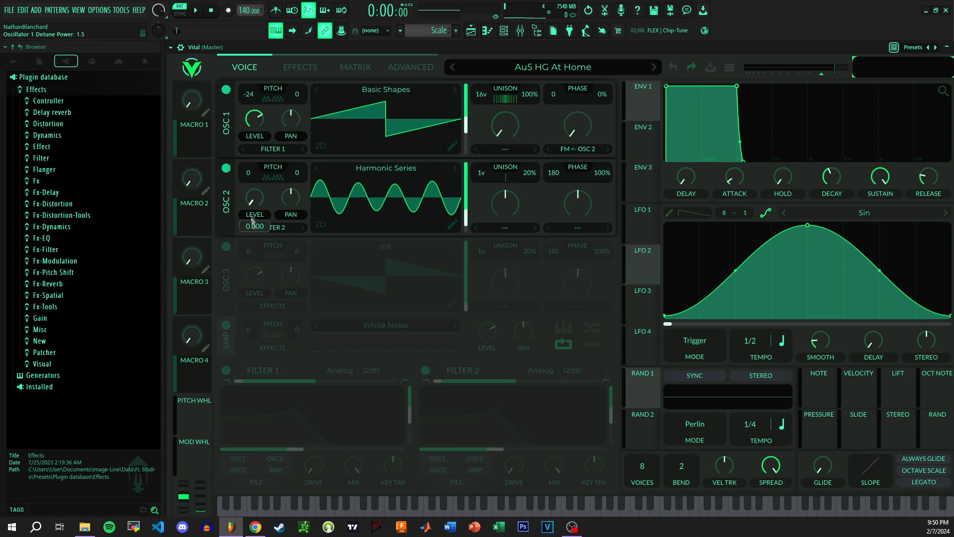
left_click(417, 67)
left_click(272, 67)
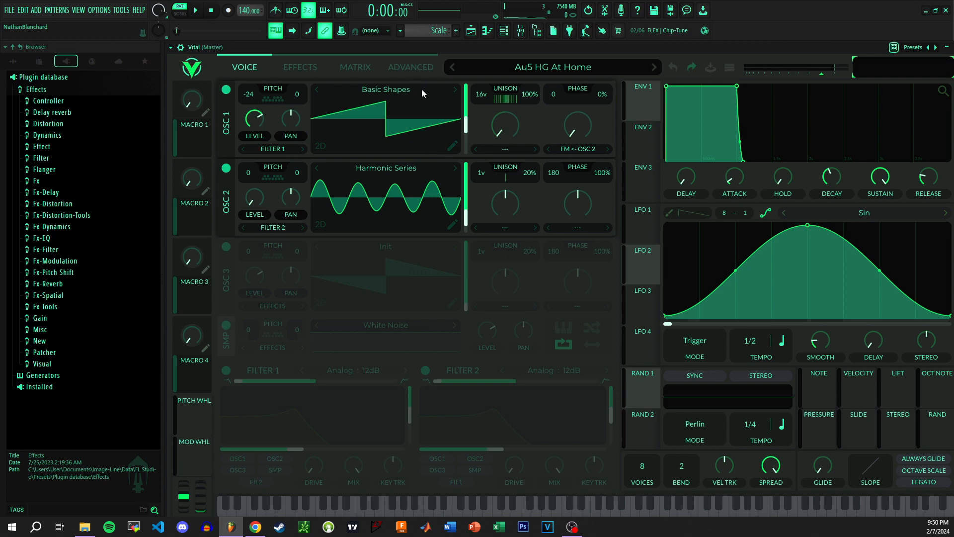
Step: Resynthesize the preset into oscillator 1's wavetable and reset the oscillator to one unison voice
right_click(426, 109)
left_click(476, 197)
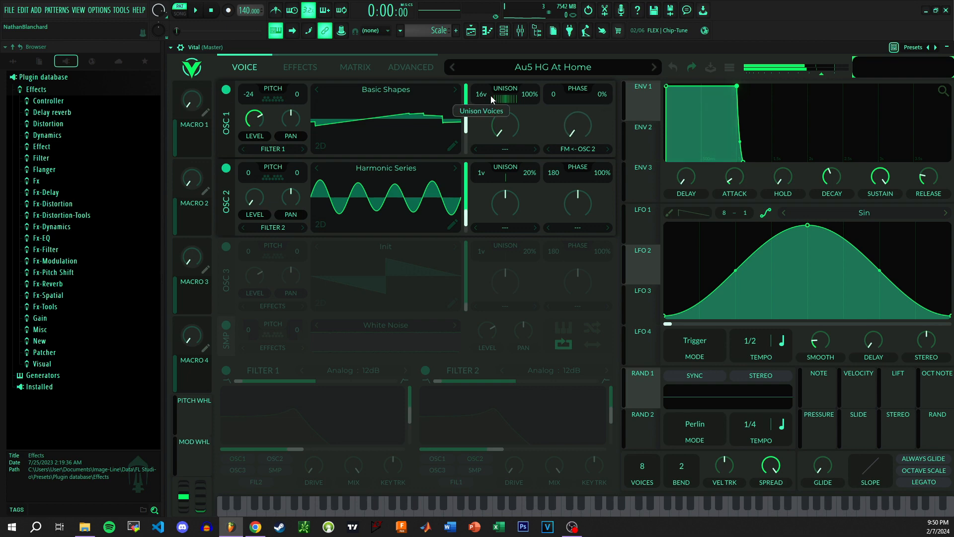
double_click(481, 96)
Step: Turn off oscillator 2, remove the FM mode from oscillator 1 and audition the resynthesized wavetable
left_click(226, 168)
left_click(392, 69)
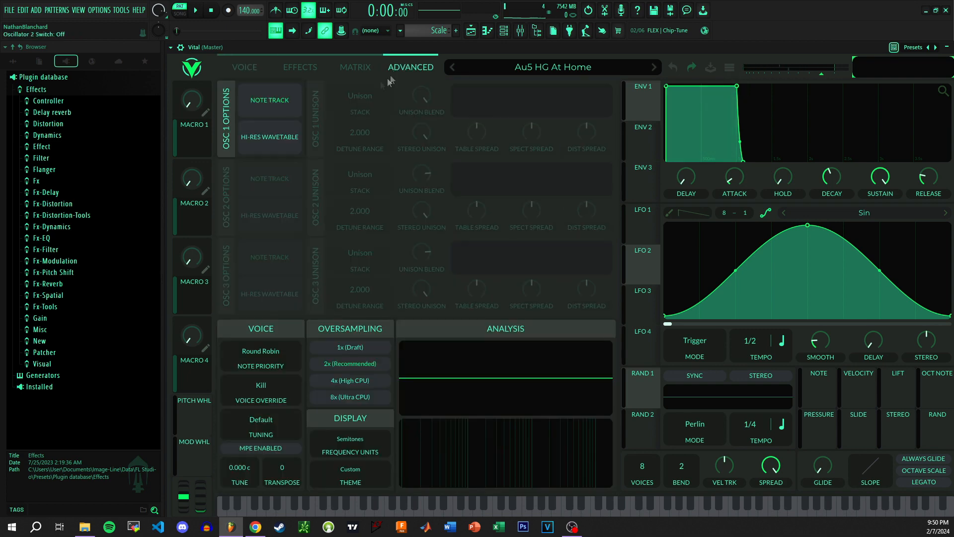
left_click(248, 68)
left_click(566, 151)
left_click(572, 161)
key("z")
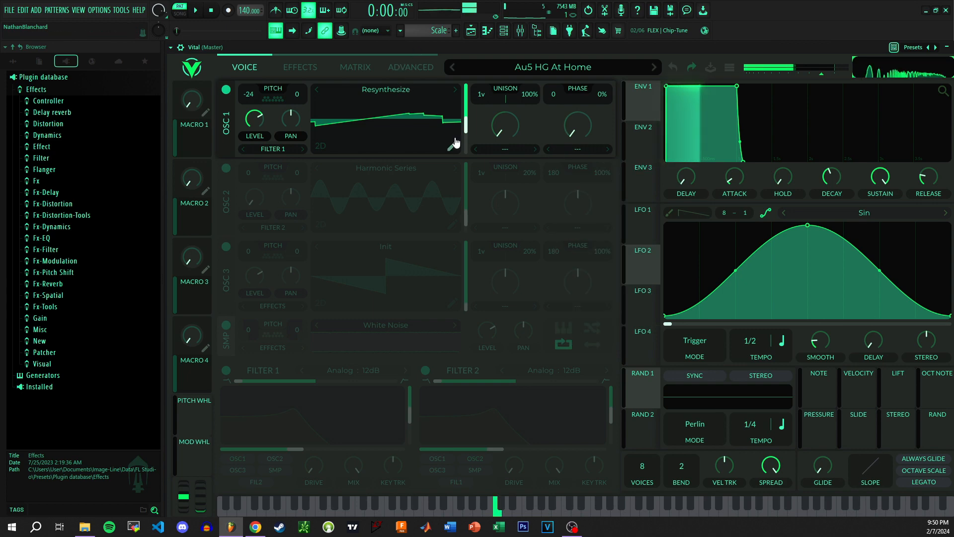
Step: Sweep oscillator 1's wave frame to about 178.8 and switch its wavetable display to 3D
left_click_drag(467, 117, 481, 113)
left_click(321, 146)
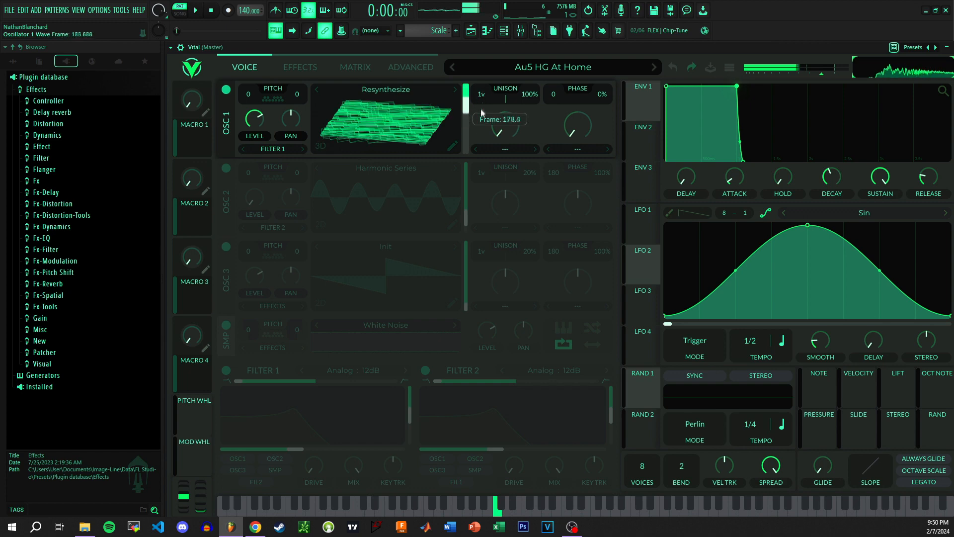
Step: Edit the resynthesized wavetable's audio file source to Spectral blend style with a window size of 9999
left_click(453, 145)
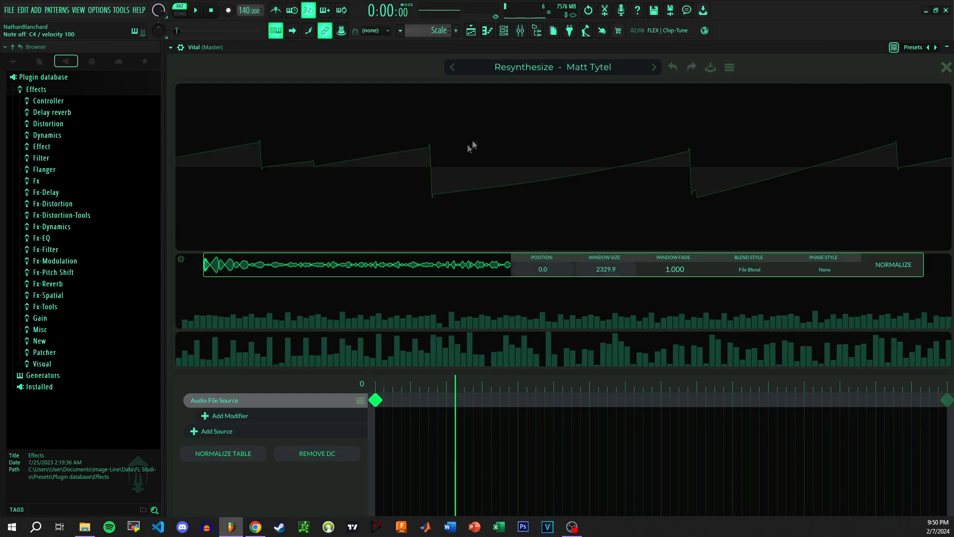
left_click(744, 269)
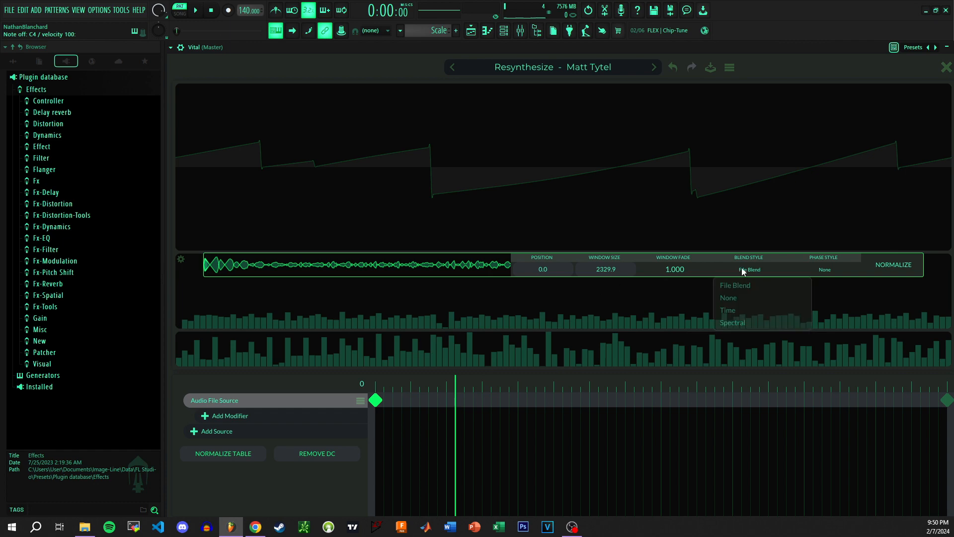
left_click(728, 323)
type("9999")
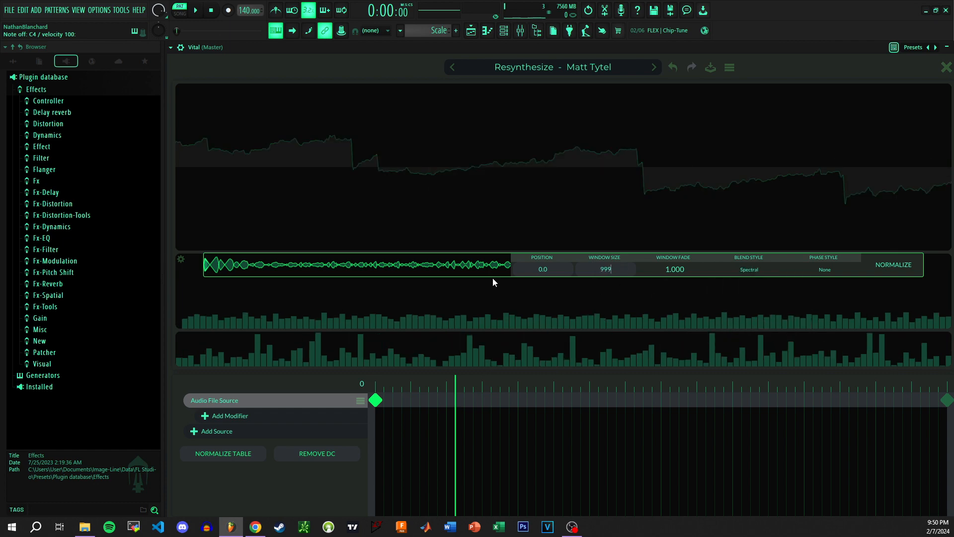
key("Return")
left_click(945, 75)
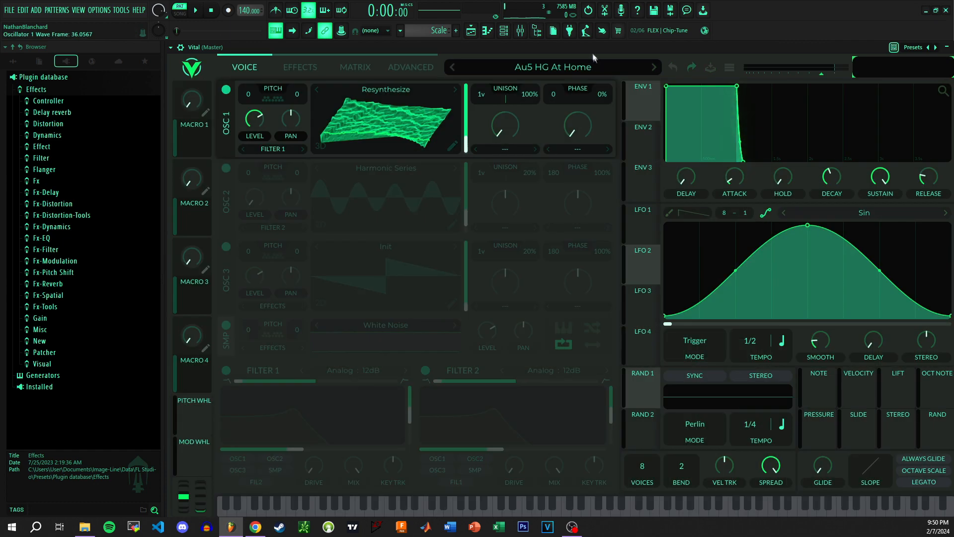
Step: Sweep oscillator 1's wave frame down to 0, check the effects chain, and set the frame to about 55.88
mouse_move(463, 142)
left_mouse_down()
mouse_move(461, 92)
mouse_move(458, 154)
left_mouse_up()
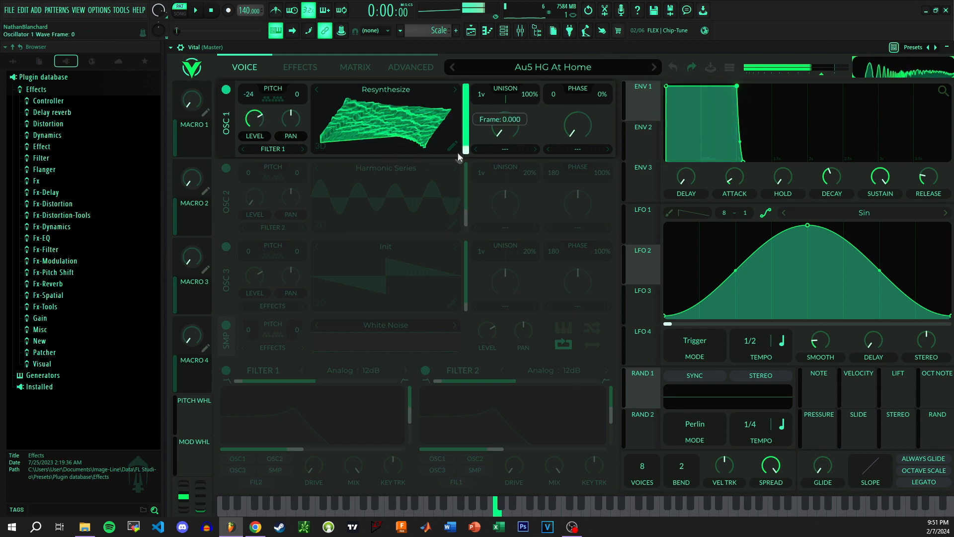
left_click(300, 67)
left_click(244, 67)
mouse_move(467, 140)
left_mouse_down()
mouse_move(457, 106)
mouse_move(460, 131)
left_mouse_up()
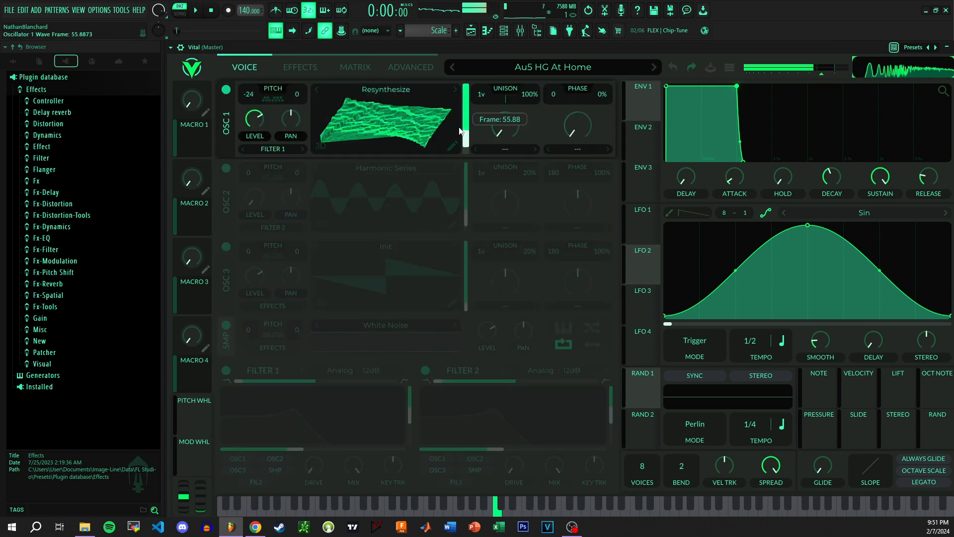
Step: Enable Filter 1 with its blend at 1 and set its model to Analog 24dB
left_click(226, 371)
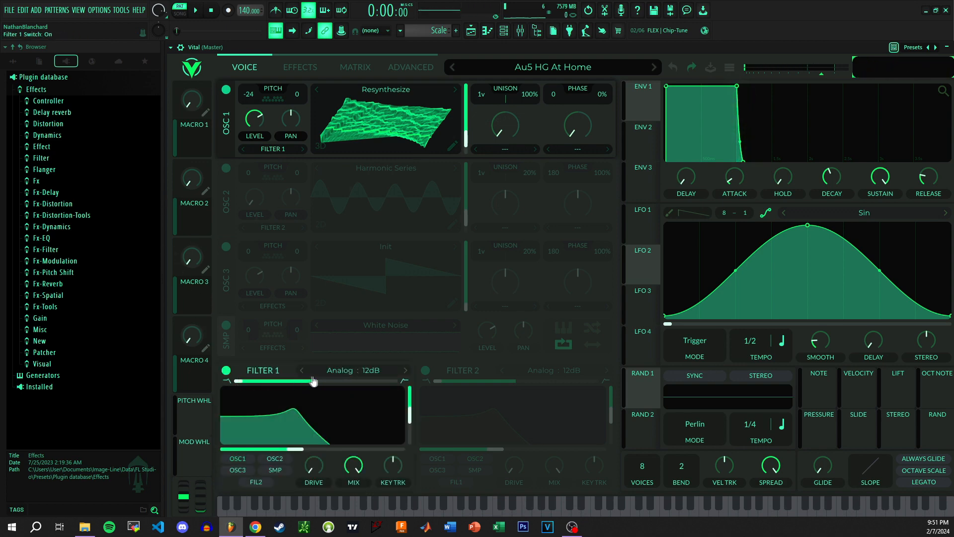
left_click_drag(228, 381, 315, 381)
left_click(353, 370)
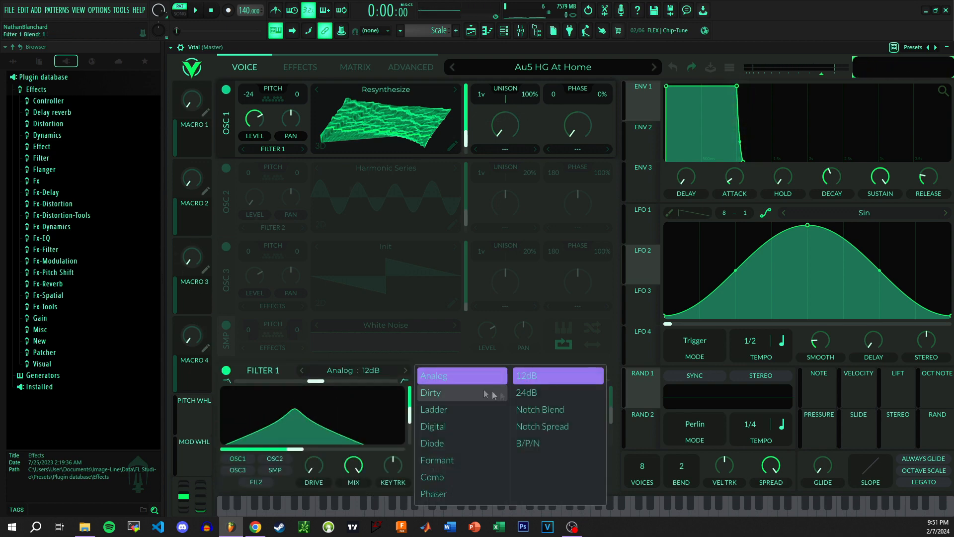
left_click(577, 393)
Step: Reshape LFO 1 into a mid-cycle peak with a convex curved rise and a concave curved fall
left_click(648, 232)
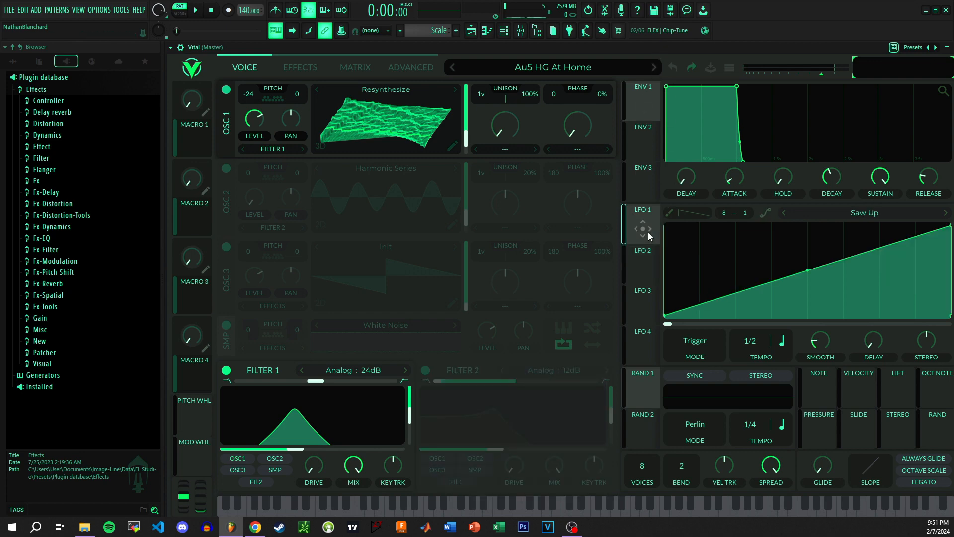
left_click_drag(948, 228, 807, 226)
left_click_drag(735, 275, 736, 234)
left_click_drag(881, 271, 872, 323)
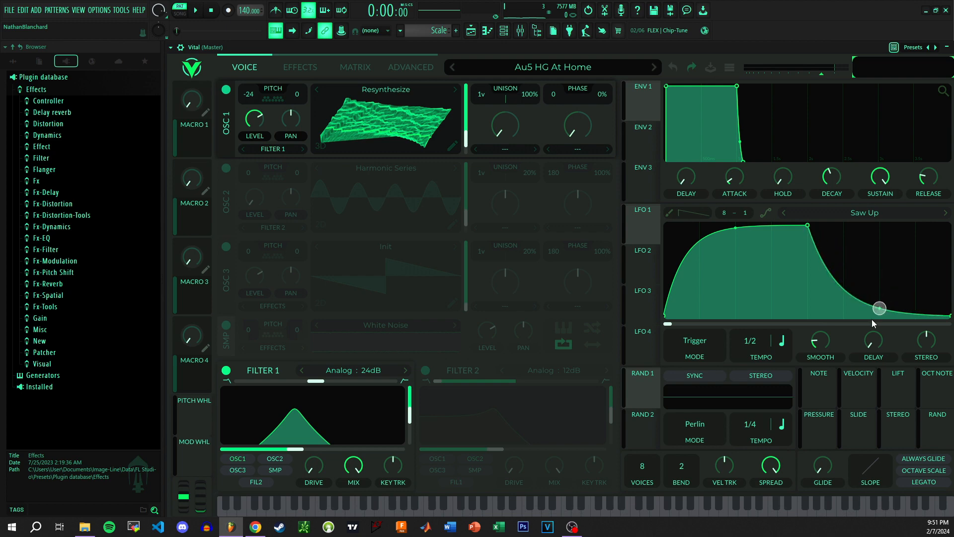
Step: Assign LFO 1 to Filter 1's cutoff with a modulation amount of about 0.266 and raise the filter's drive
left_click_drag(633, 236, 272, 448)
key("z")
mouse_move(313, 435)
left_mouse_down()
mouse_move(312, 471)
mouse_move(261, 450)
mouse_move(315, 431)
left_mouse_up()
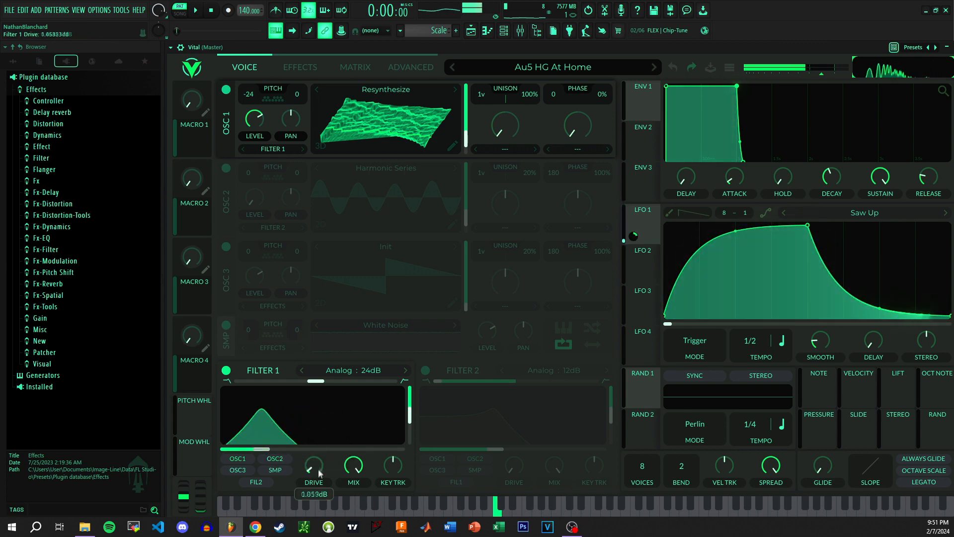
left_click_drag(316, 470, 310, 405)
left_click_drag(264, 450, 314, 428)
Step: Adjust the multiband compressor's band levels and enable Soft Clip distortion with about 4.565 dB of drive
left_click(301, 67)
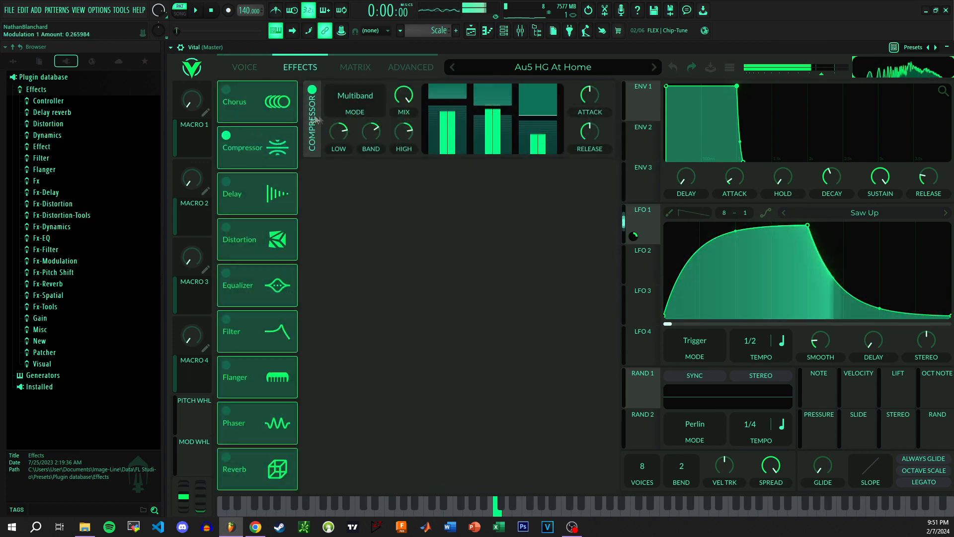
left_click_drag(408, 111, 341, 132)
left_click(224, 229)
left_click_drag(504, 183, 508, 180)
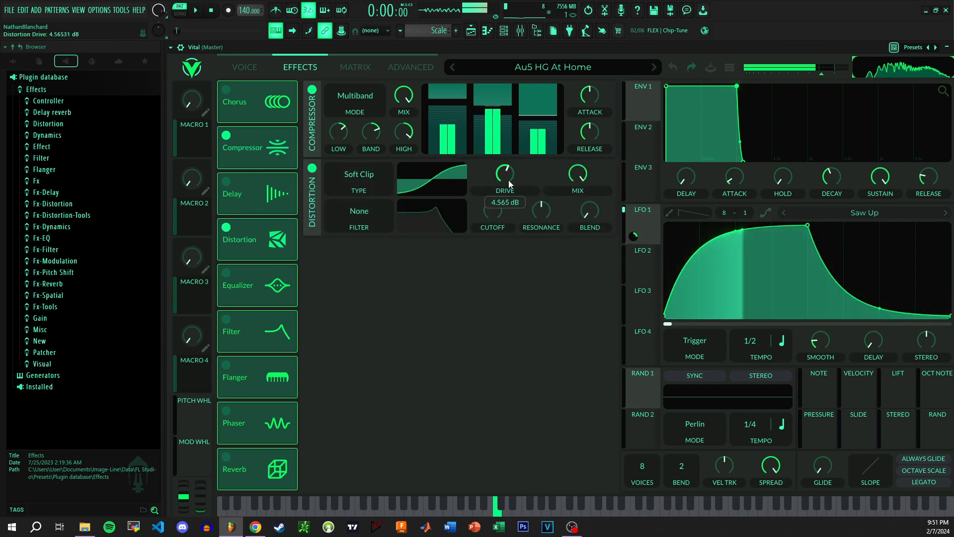
Step: Reload the saved preset Au5 HG At Home from the preset browser
left_click(247, 68)
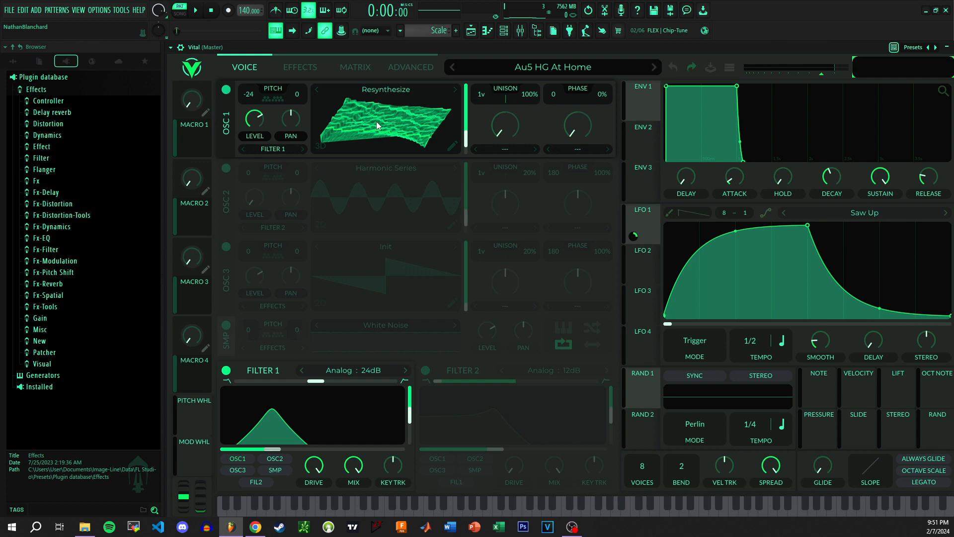
left_click(580, 68)
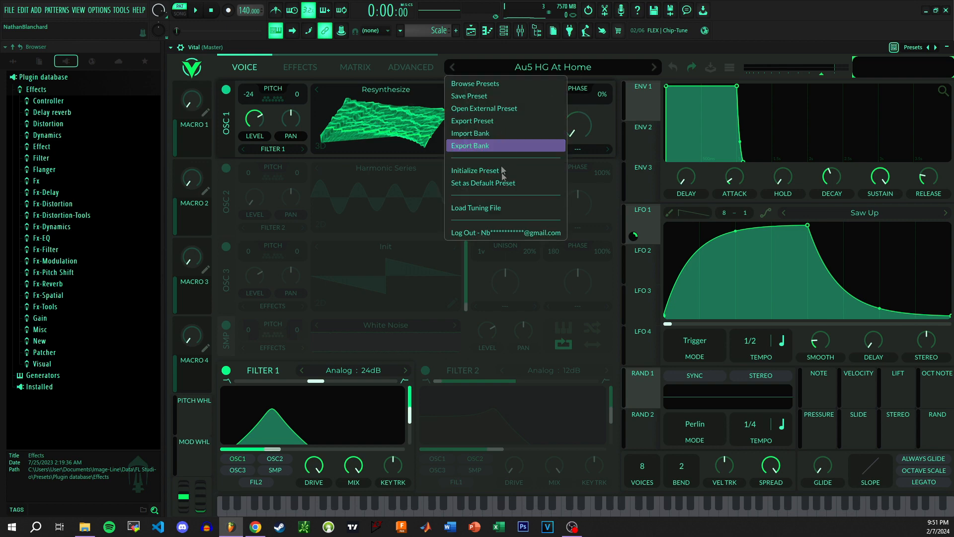
left_click(475, 84)
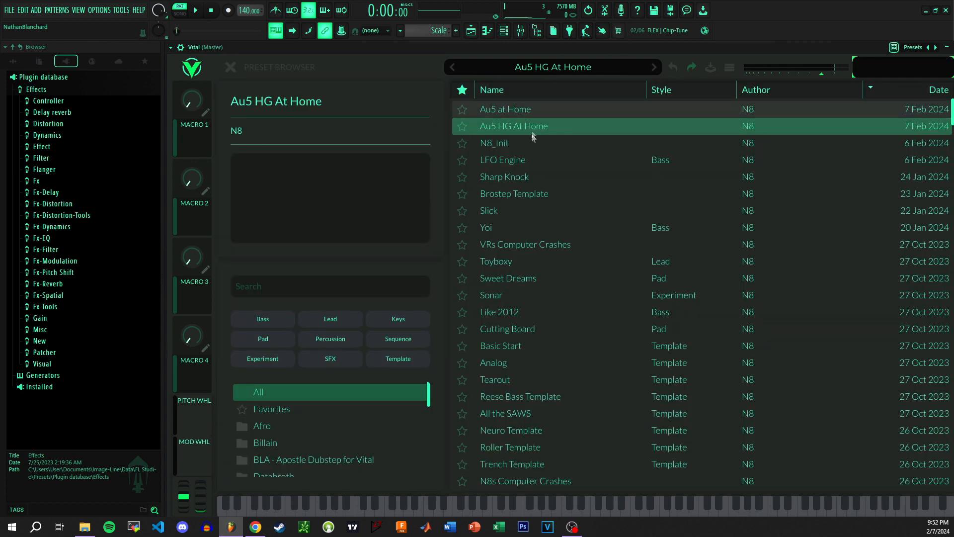
left_click(230, 66)
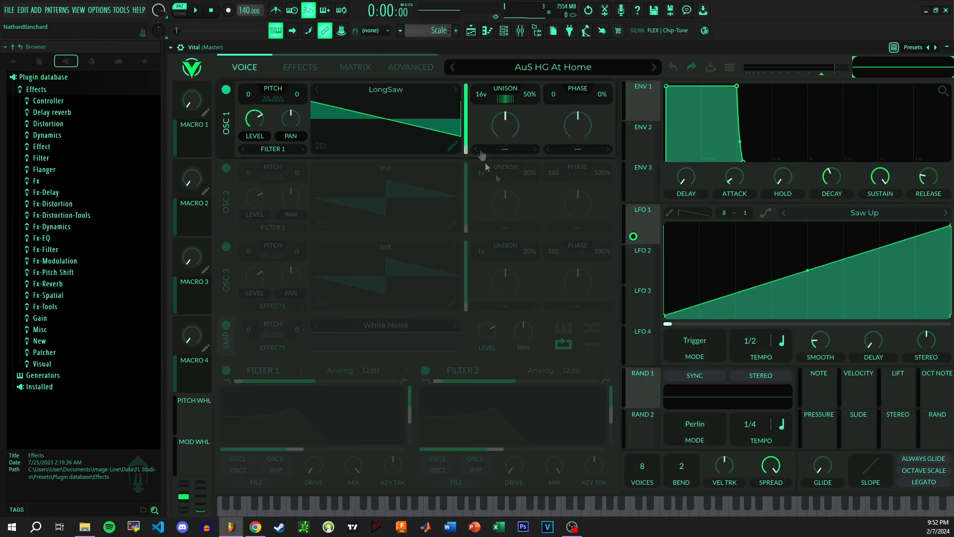
Step: Set oscillator 1's unison detune to 34% and audition the LongSaw sound
mouse_move(534, 97)
left_mouse_down()
mouse_move(531, 107)
mouse_move(541, 88)
mouse_move(537, 125)
mouse_move(542, 111)
left_mouse_up()
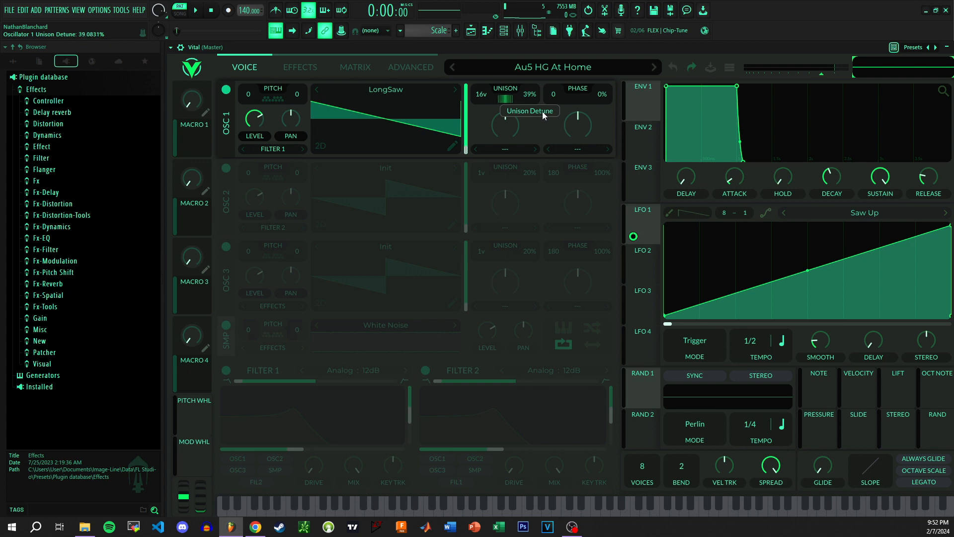
left_click_drag(543, 118, 543, 116)
key("z")
left_click(945, 66)
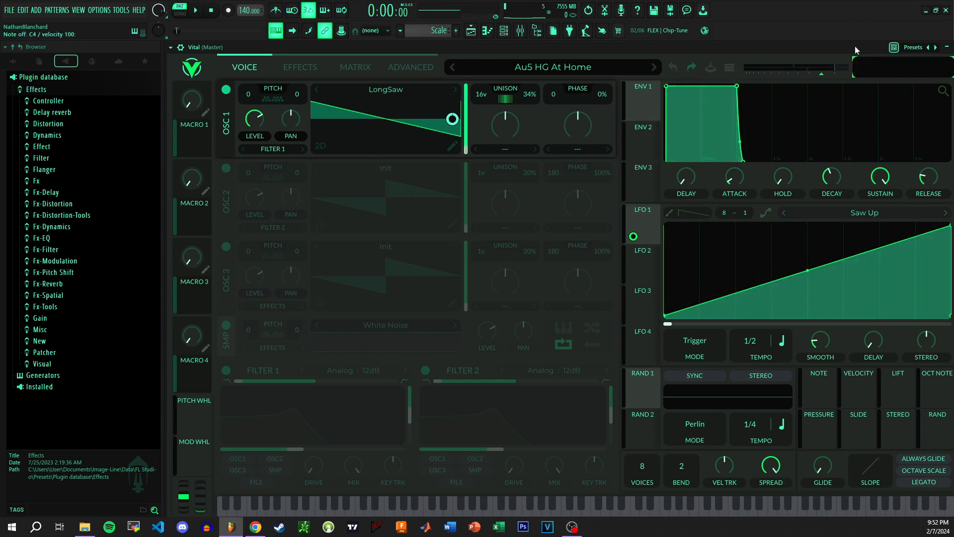
key("z")
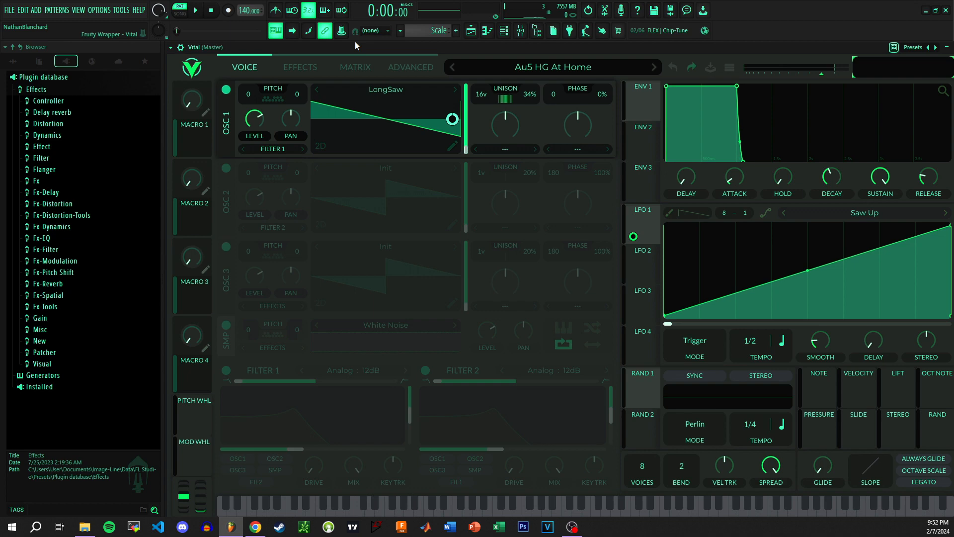
Step: Enable the Chorus effect with the multiband compressor active
left_click(322, 63)
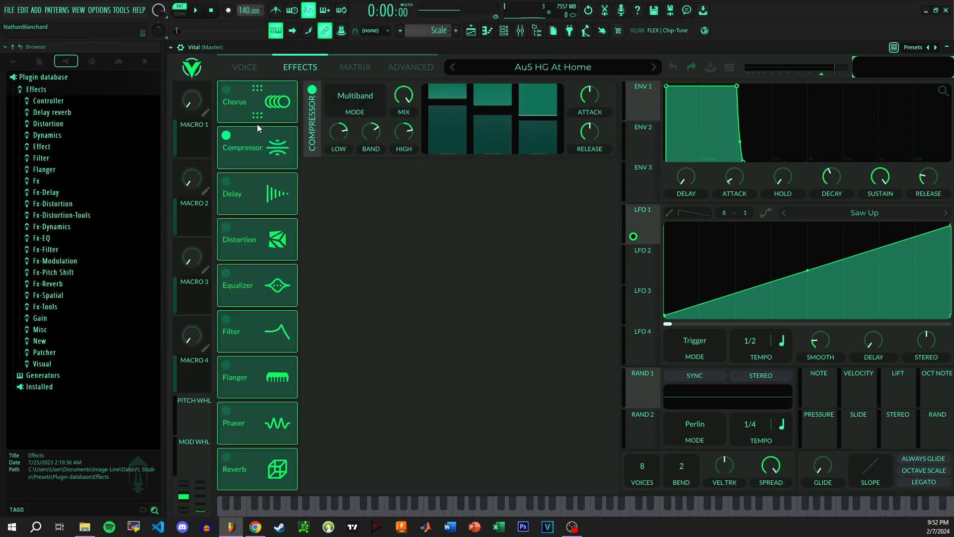
left_click(226, 89)
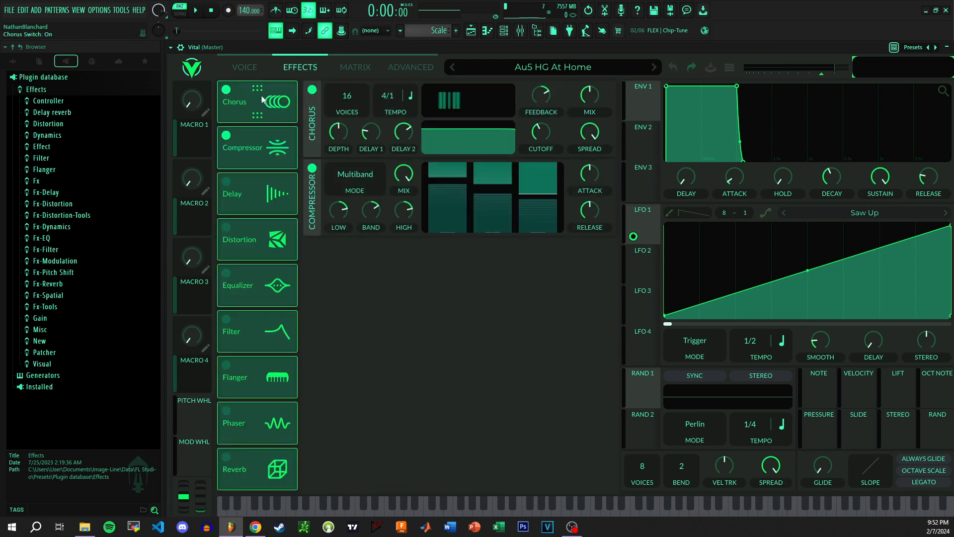
Step: Raise the chorus depth to maximum, freeze its tempo, and lower its second delay time
left_click_drag(343, 133, 383, 55)
left_click_drag(388, 95, 385, 200)
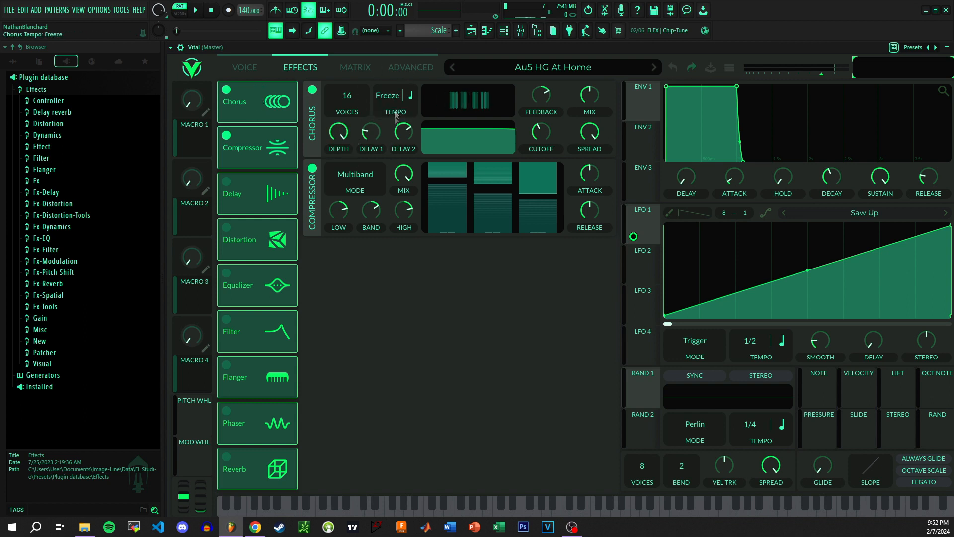
left_click_drag(402, 131, 405, 145)
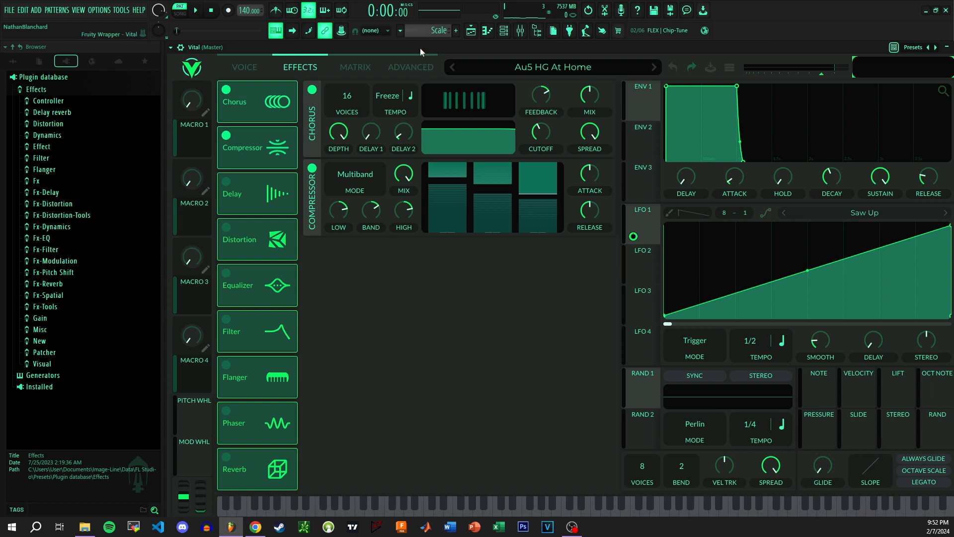
Step: Fine-tune the chorus's two delay times while auditioning a note
key("z")
left_click_drag(370, 135, 381, 60)
left_click_drag(390, 120, 364, 177)
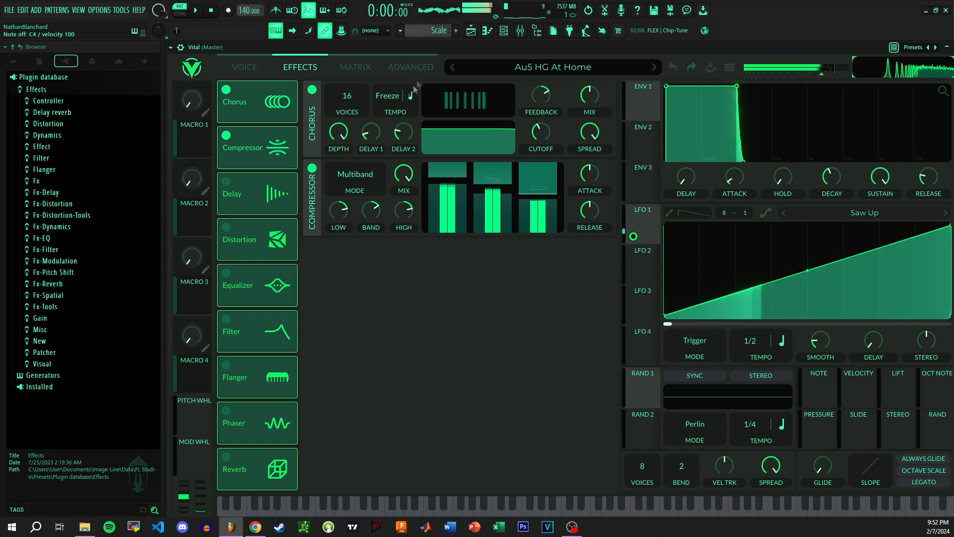
key("z")
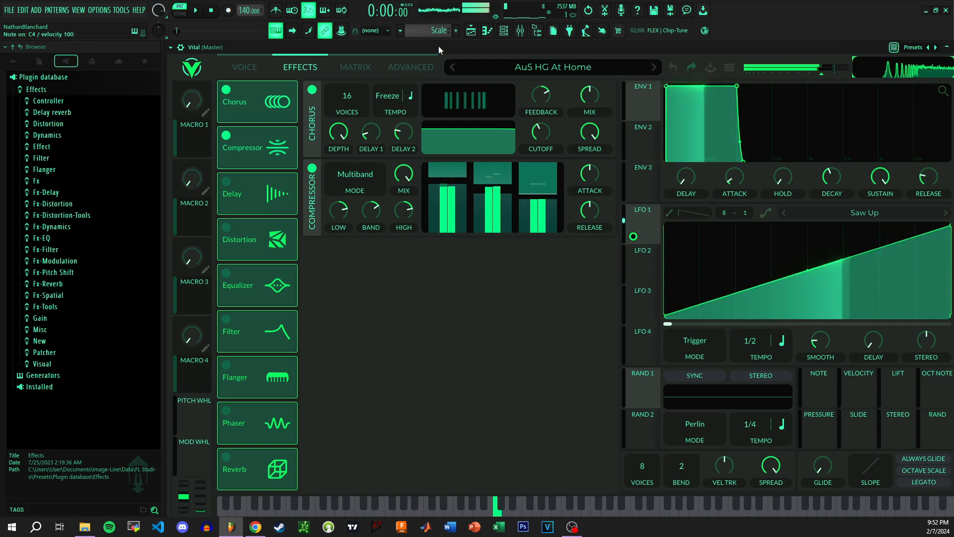
mouse_move(404, 134)
left_mouse_down()
mouse_move(410, 148)
mouse_move(396, 130)
left_mouse_up()
Step: Audition the Octave unison stack on oscillator 1 and return the stack to Unison
left_click(253, 67)
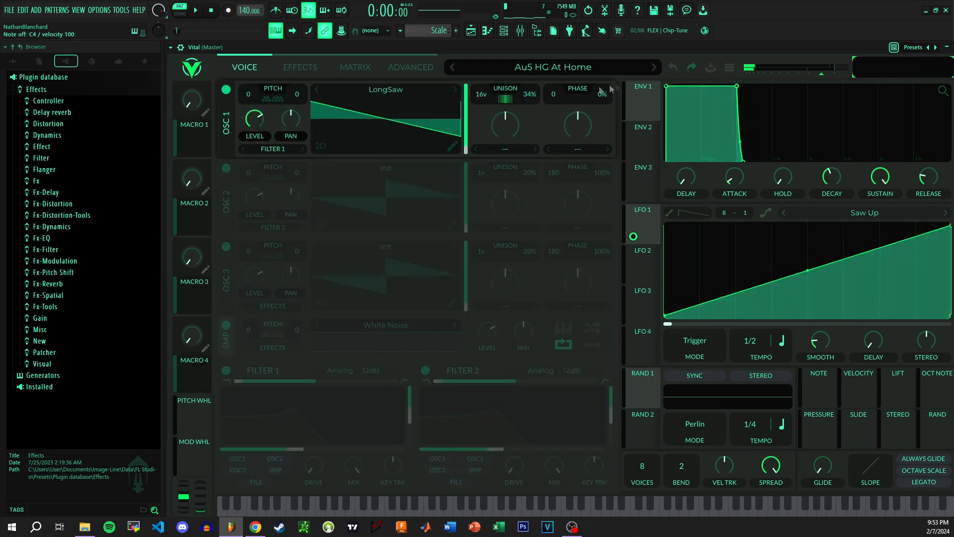
left_click(411, 67)
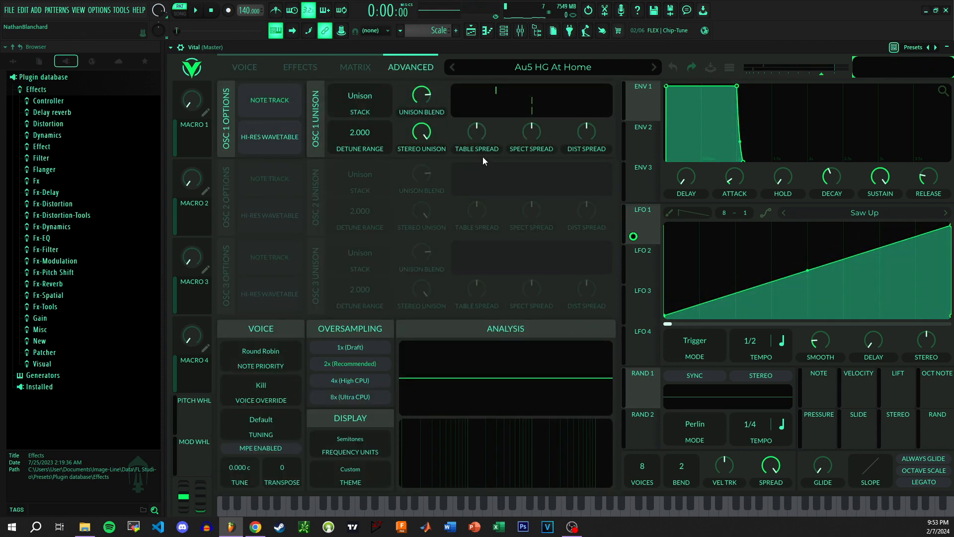
left_click(360, 97)
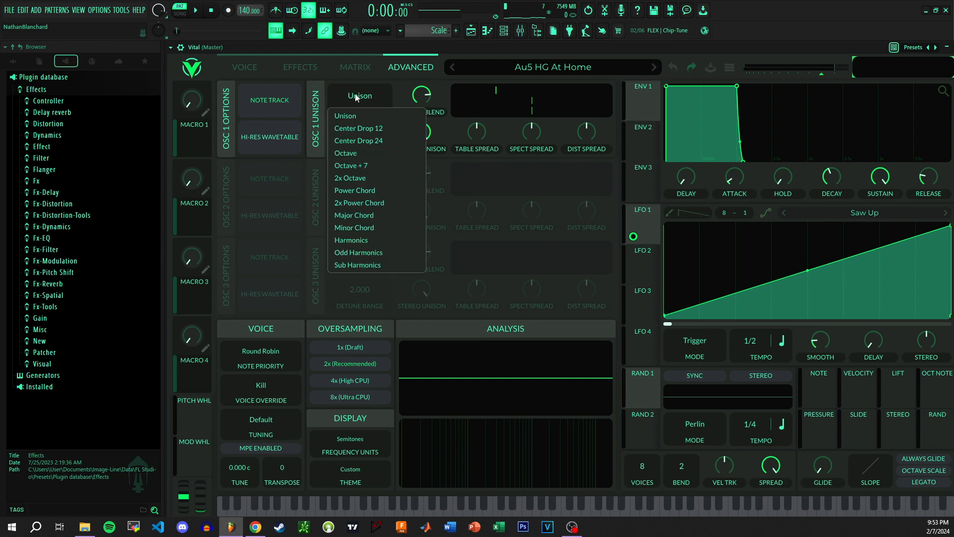
left_click(370, 154)
key("z")
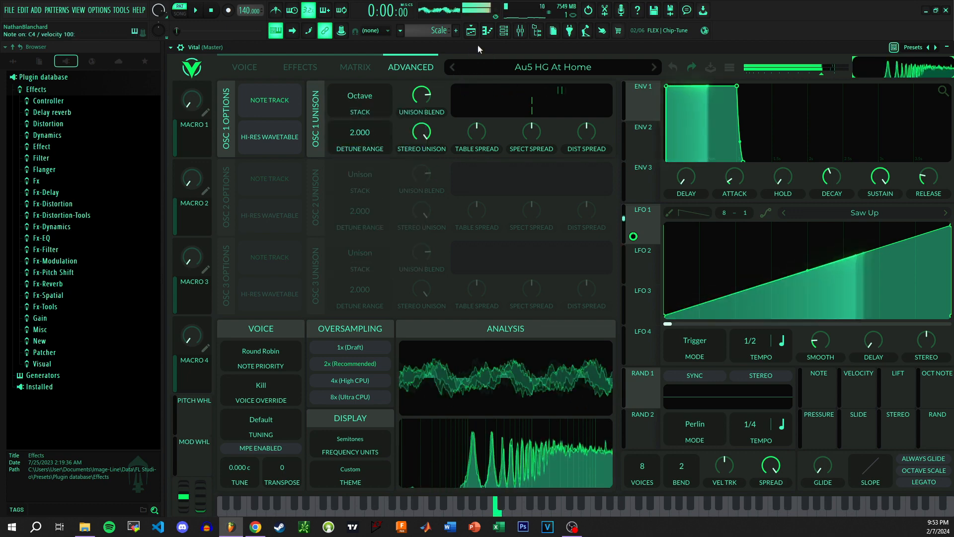
left_click(370, 87)
left_click(359, 114)
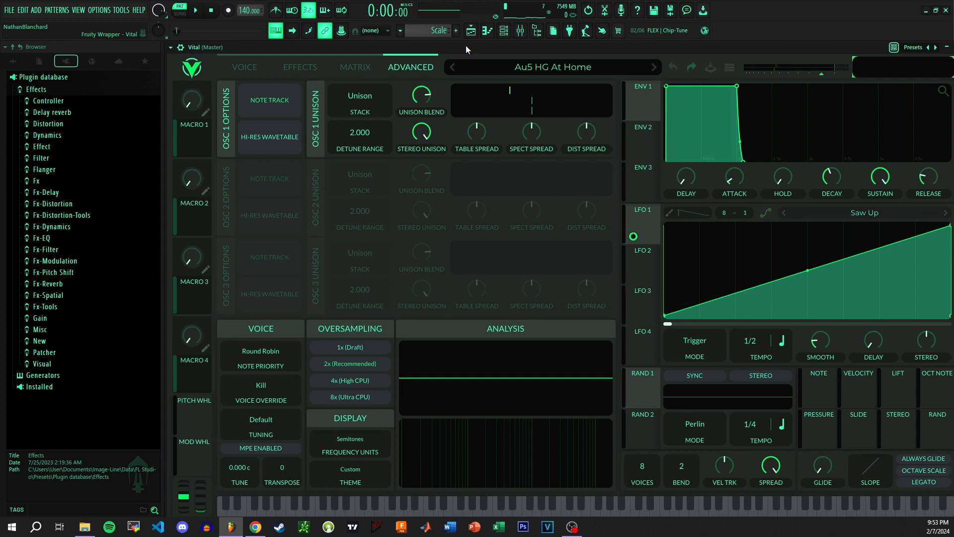
Step: Raise oscillator 1's unison blend to maximum and audition the sound
left_click(241, 65)
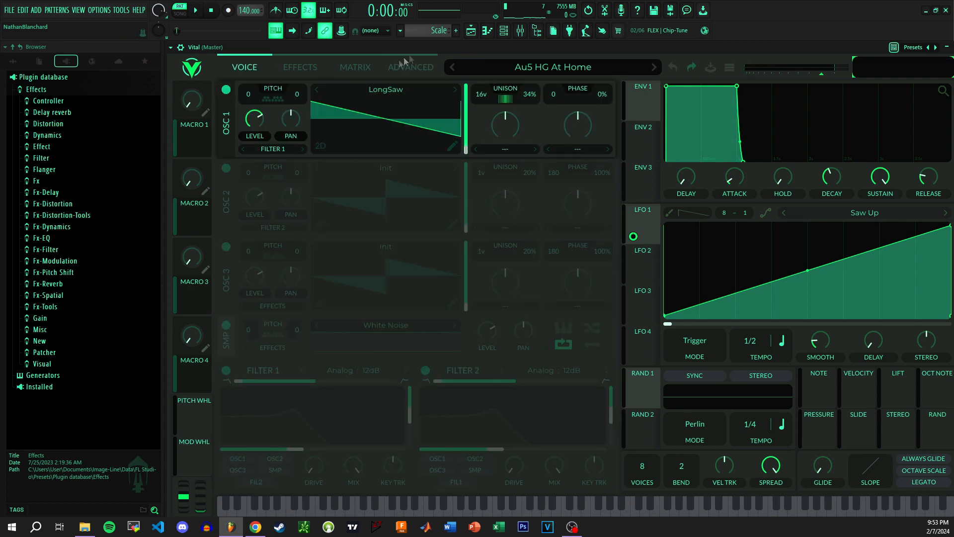
left_click(427, 68)
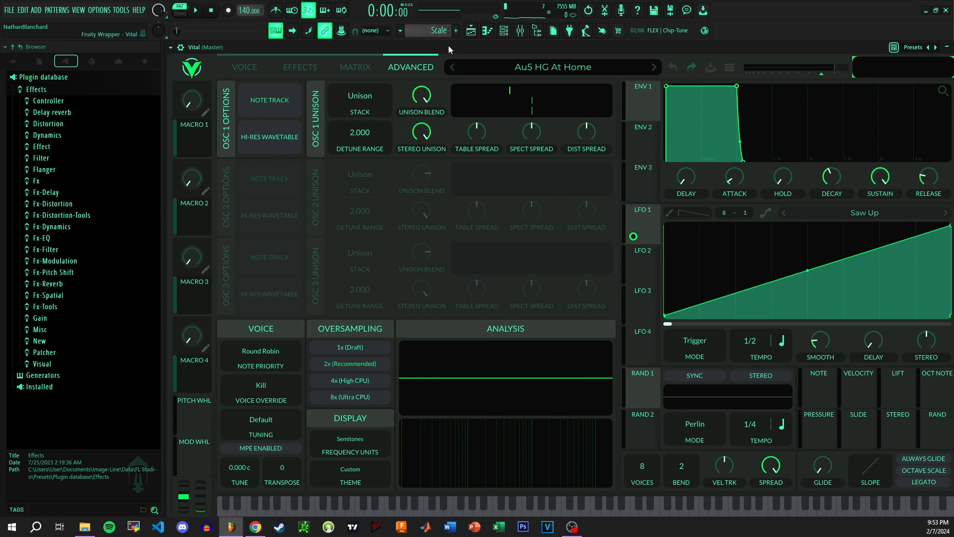
key("z")
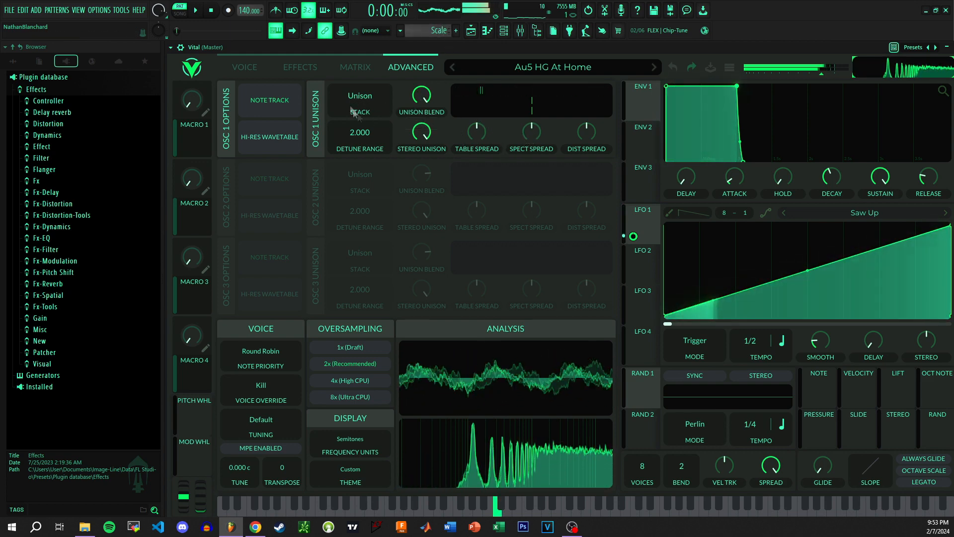
Step: Apply the Smear spectral morph to oscillator 1 at minimum amount and audition it with a raised positive spectral spread
left_click_drag(524, 143, 528, 140)
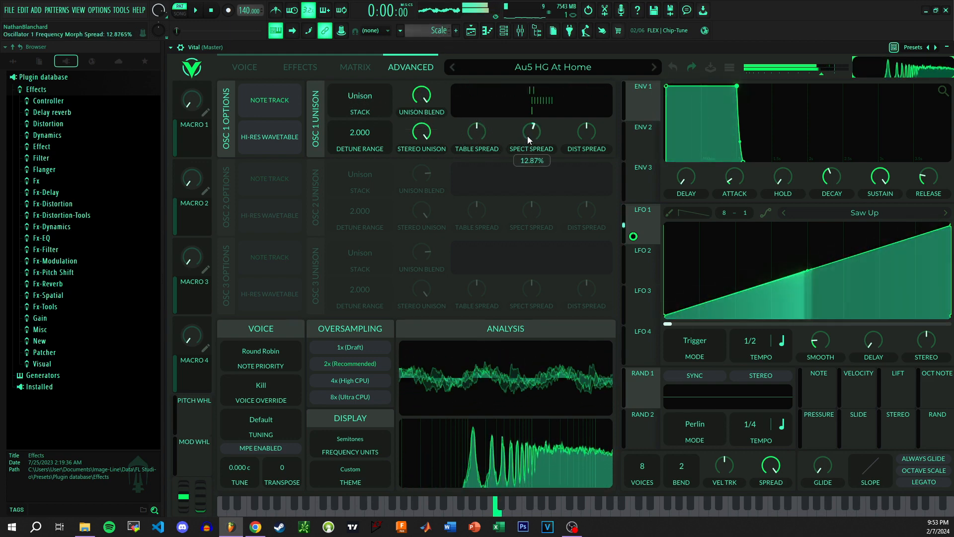
left_click(244, 68)
left_click(505, 149)
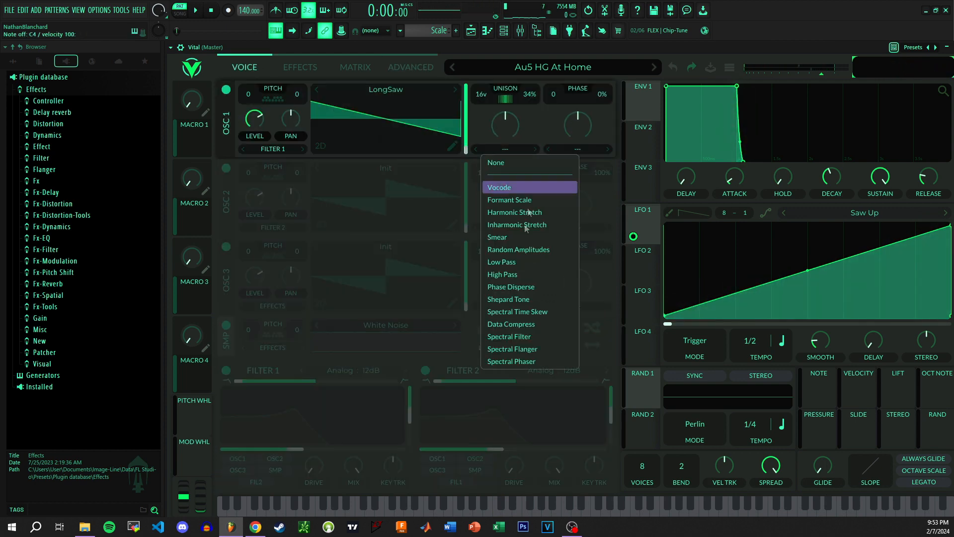
left_click(512, 237)
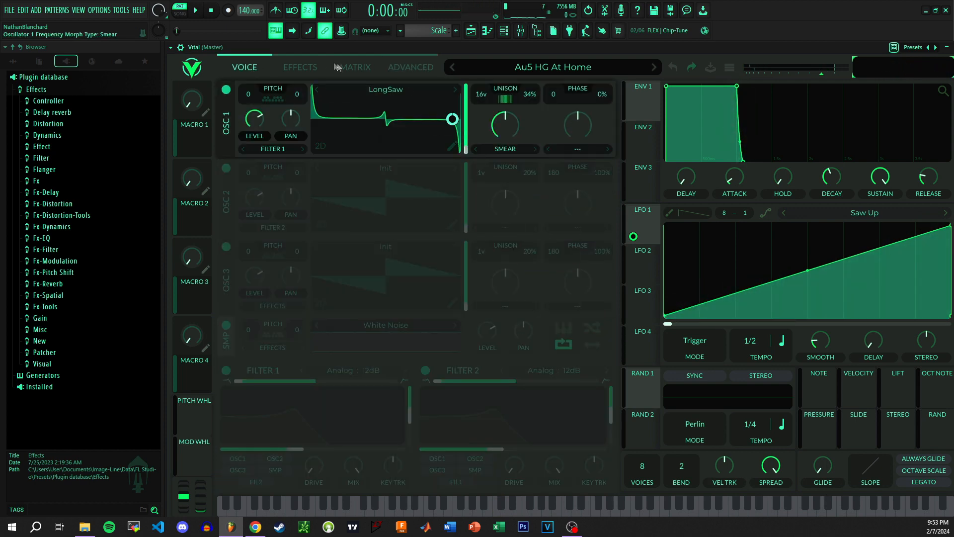
left_click(410, 67)
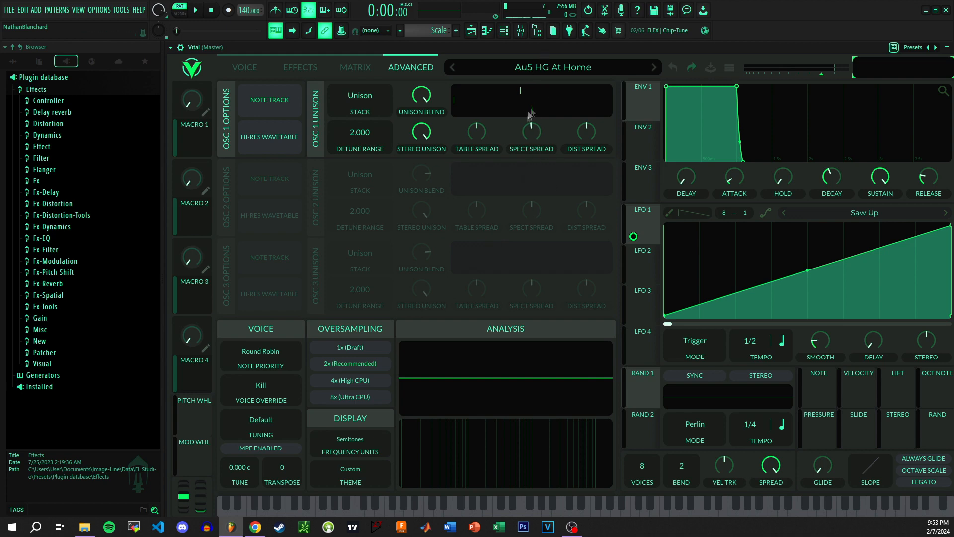
left_click_drag(529, 132, 571, 68)
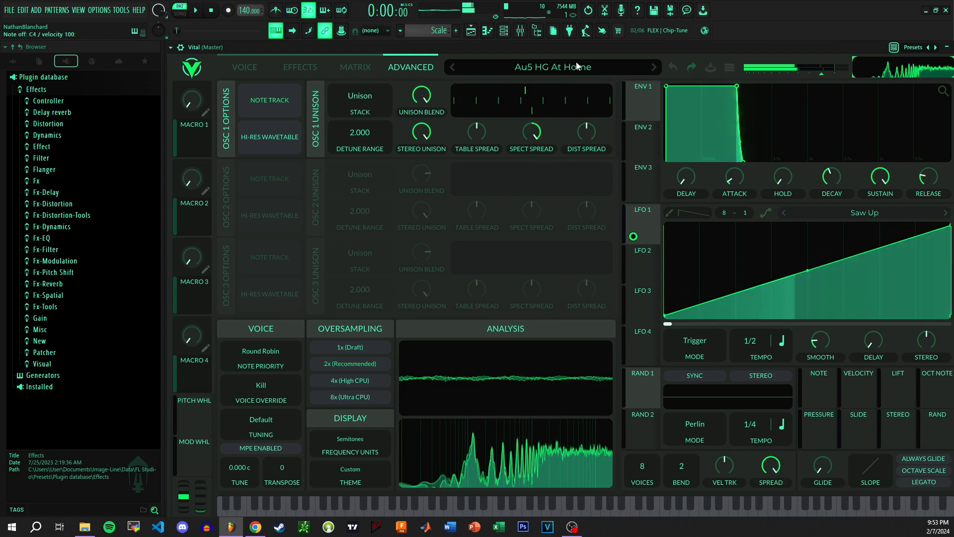
Step: Switch oscillator 1's spectral morph to Inharmonic Stretch and set its spectral spread to about 53%
left_click(264, 67)
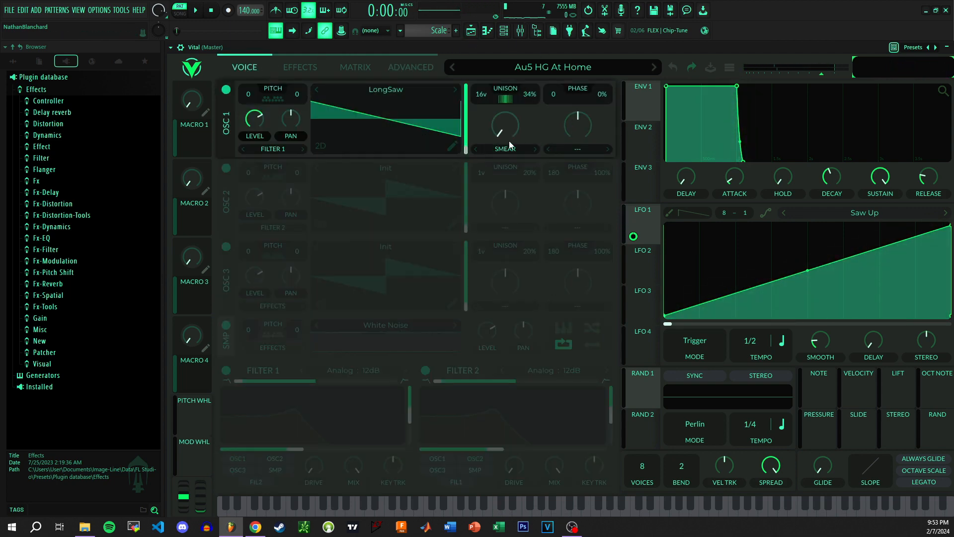
left_click(521, 228)
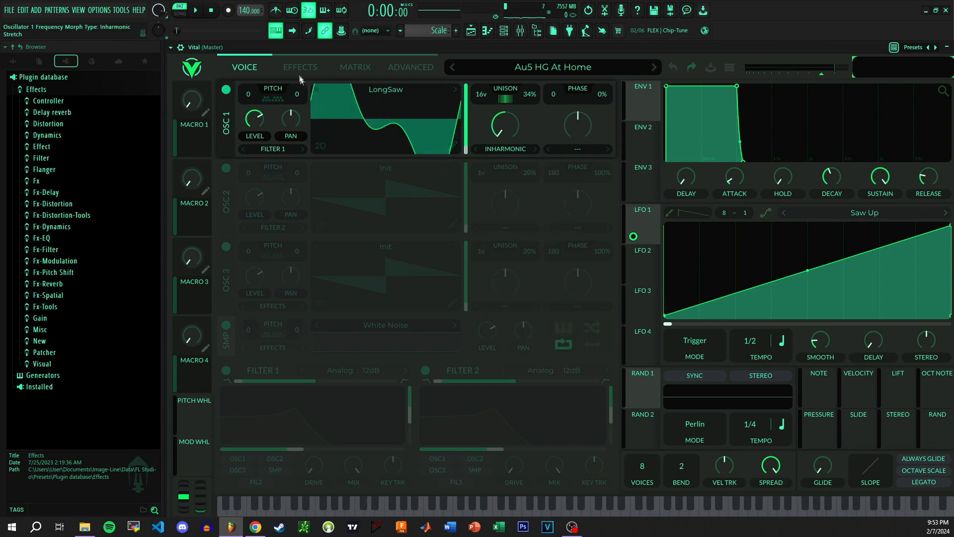
left_click(300, 72)
left_click(418, 70)
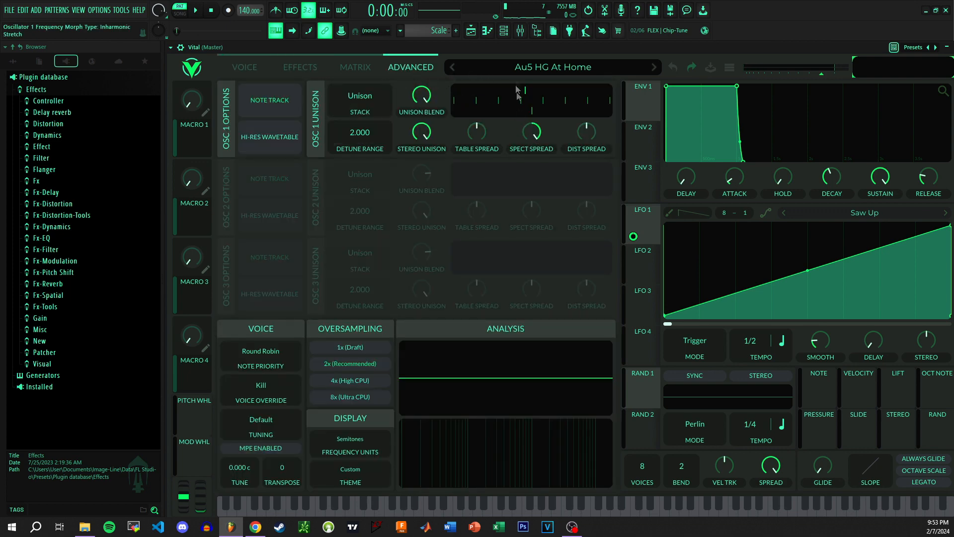
left_click_drag(535, 134, 527, 167)
Step: Switch oscillator 1's spectral morph to Phase Disperse and audition it while varying the spectral spread
left_click(245, 67)
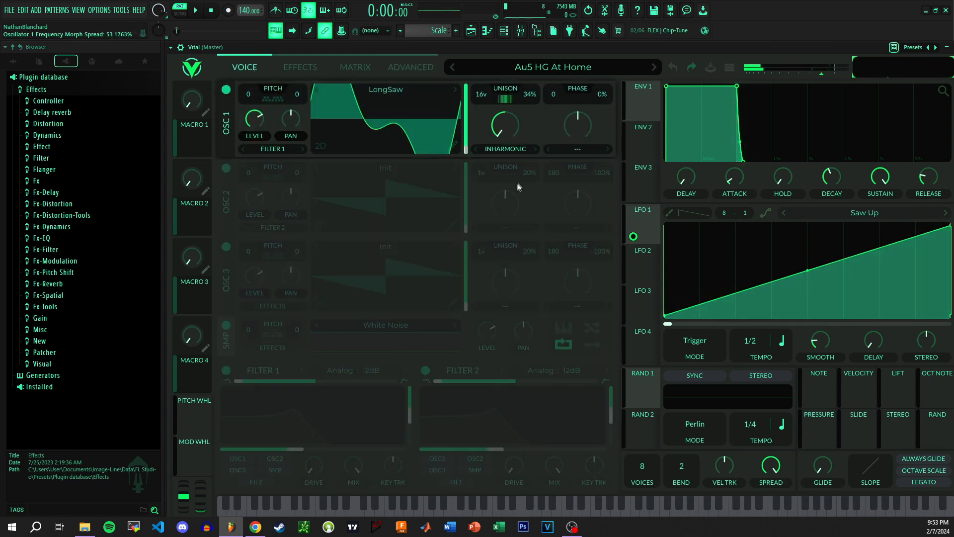
left_click(520, 154)
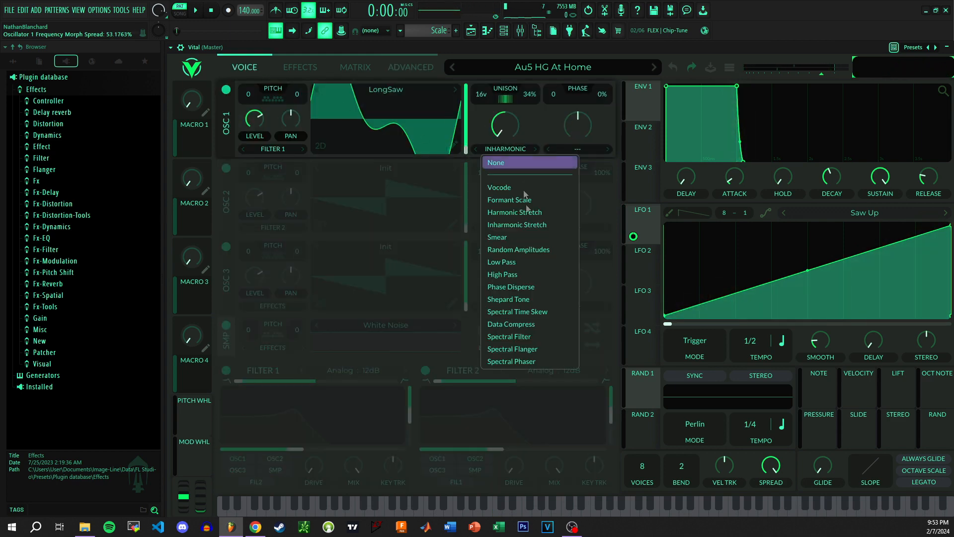
left_click(534, 293)
left_click(425, 60)
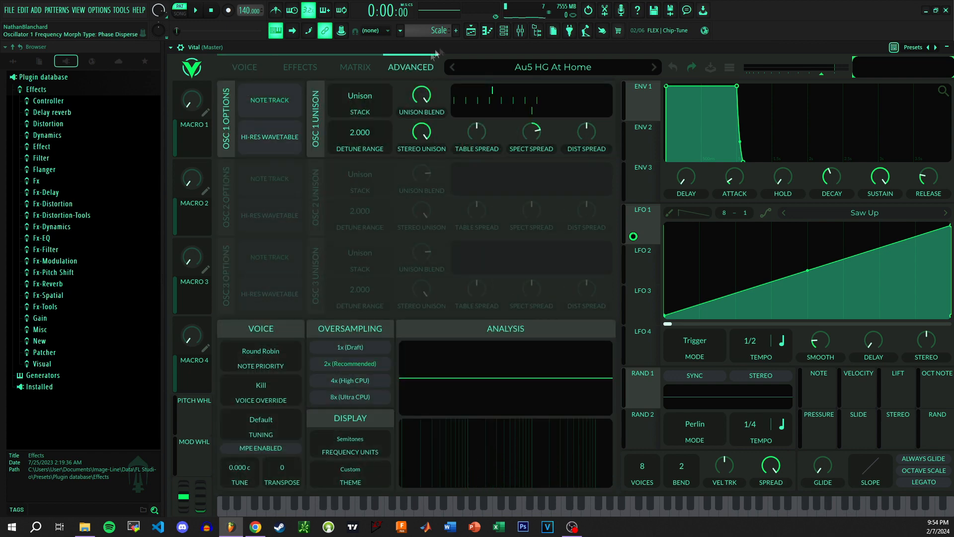
left_click_drag(526, 133, 535, 131)
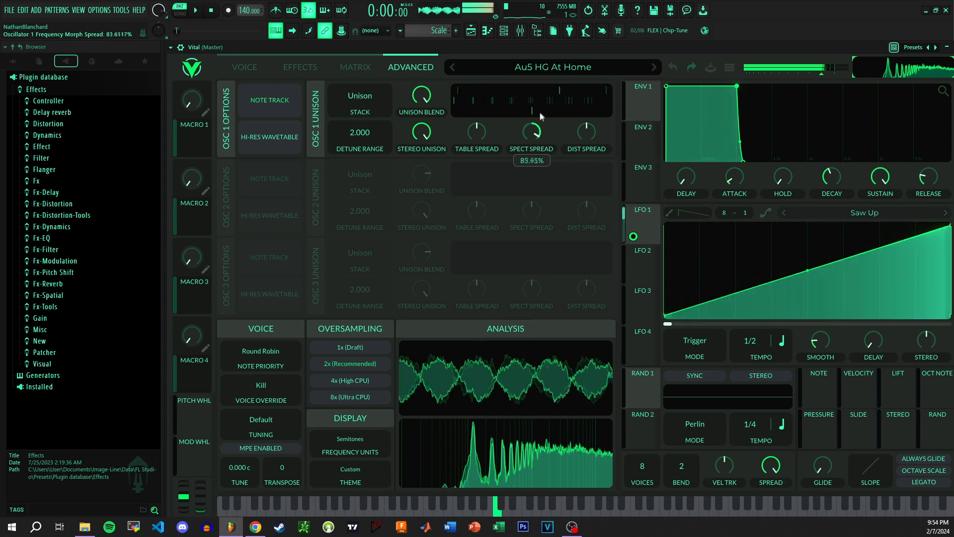
Step: Switch oscillator 1's spectral morph to Spectral Phaser and bring the spectral spread down to a negative amount
left_click(245, 66)
left_click(519, 149)
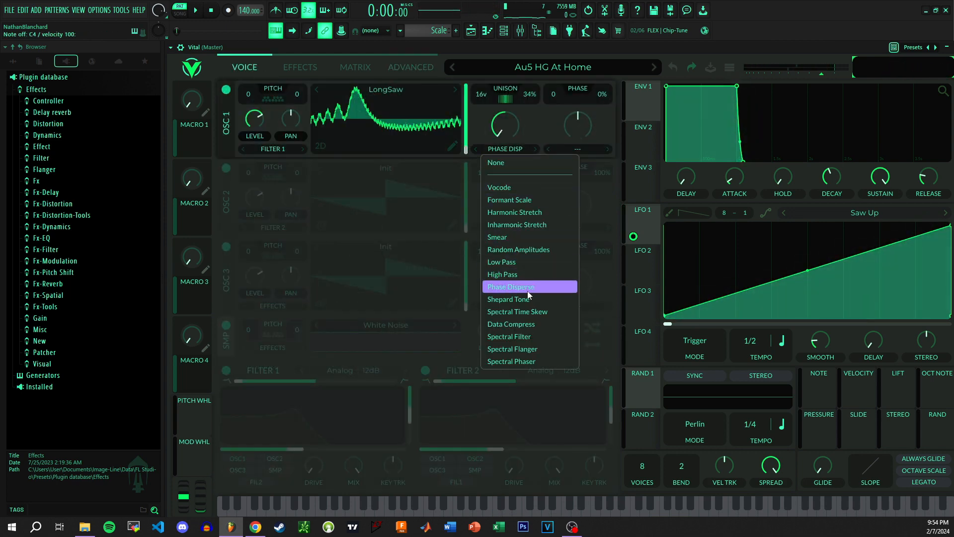
left_click(547, 358)
left_click(354, 66)
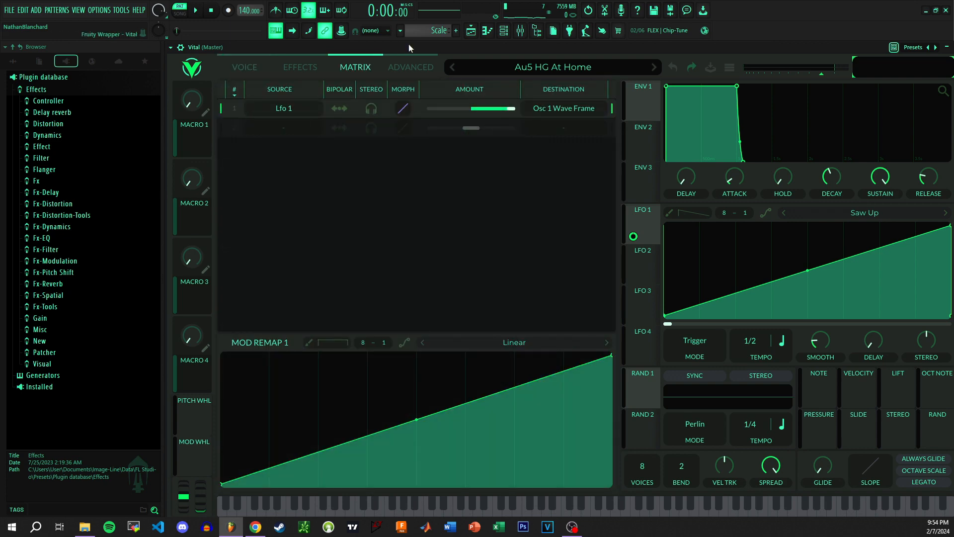
left_click(411, 67)
left_click_drag(531, 133, 564, 202)
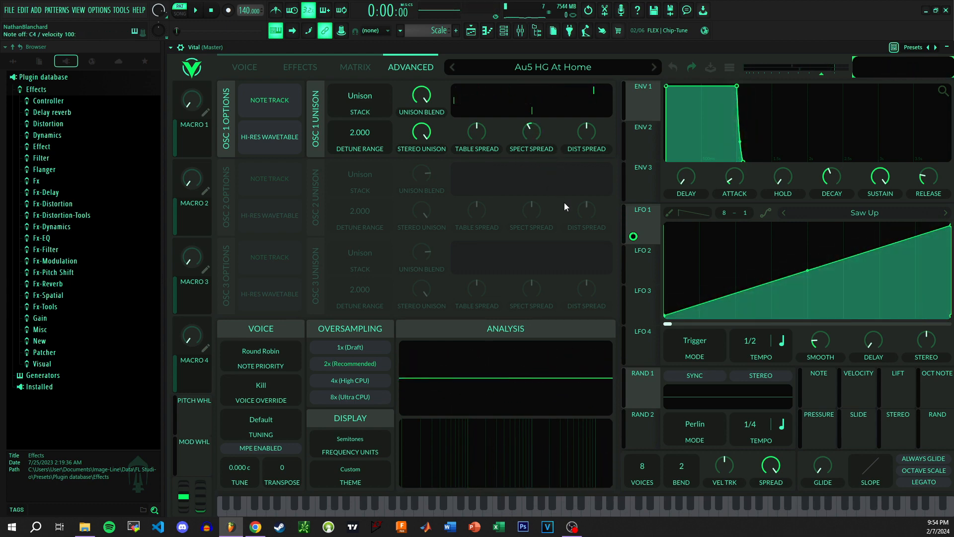
Step: Modulate oscillator 1's spectral spread with LFO 1, increase the modulation amount, and audition it
left_click(643, 257)
left_click(647, 223)
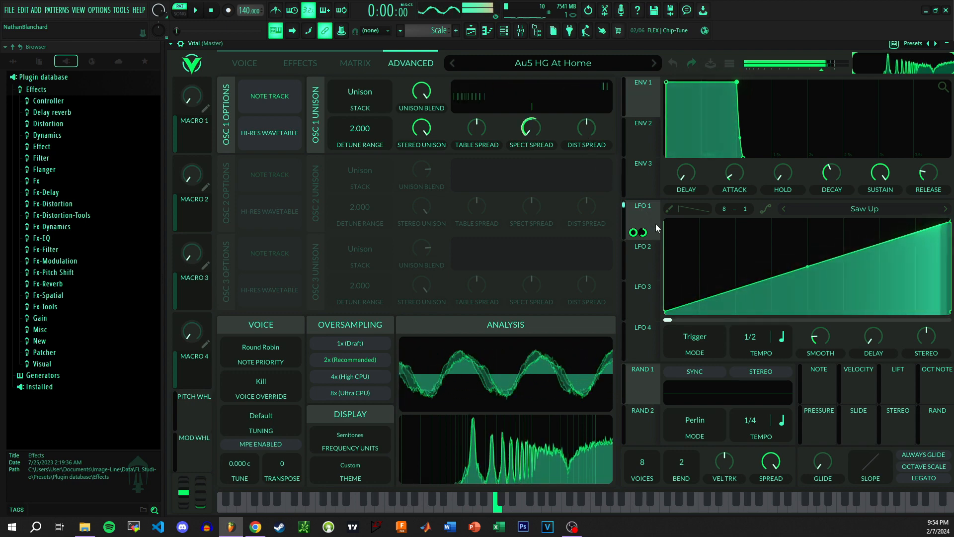
left_click_drag(633, 232, 531, 128)
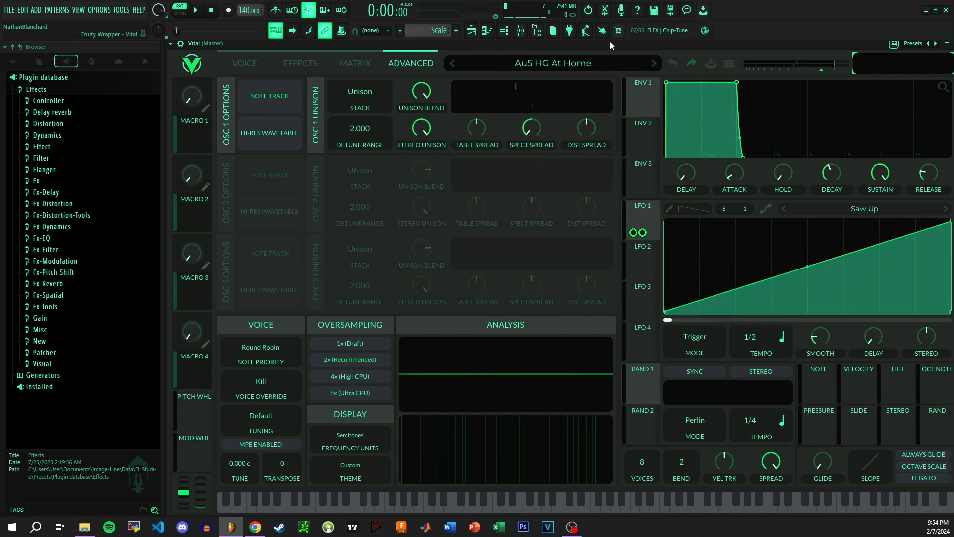
key("z")
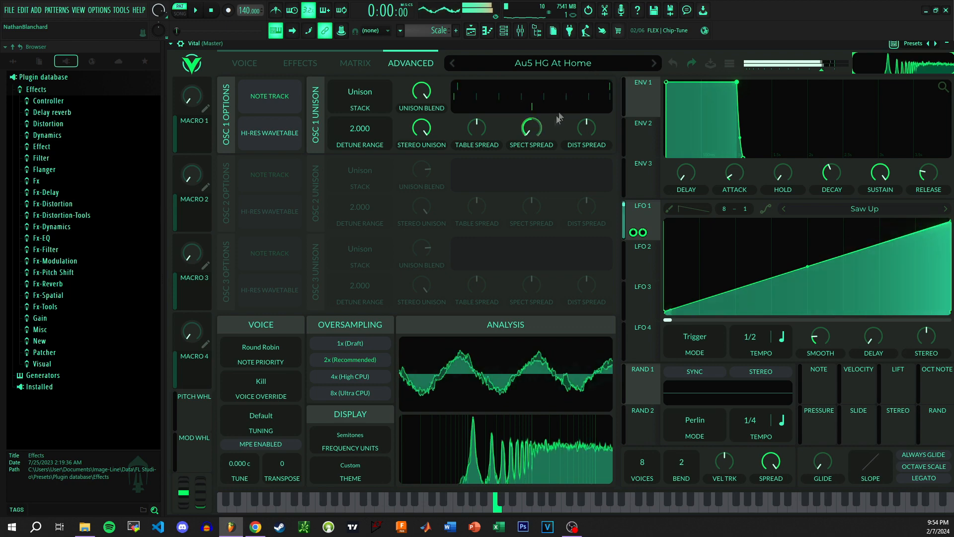
Step: Set oscillator 1's base spectral spread to about -34% while auditioning the LFO-modulated sound
left_click_drag(537, 143, 541, 96)
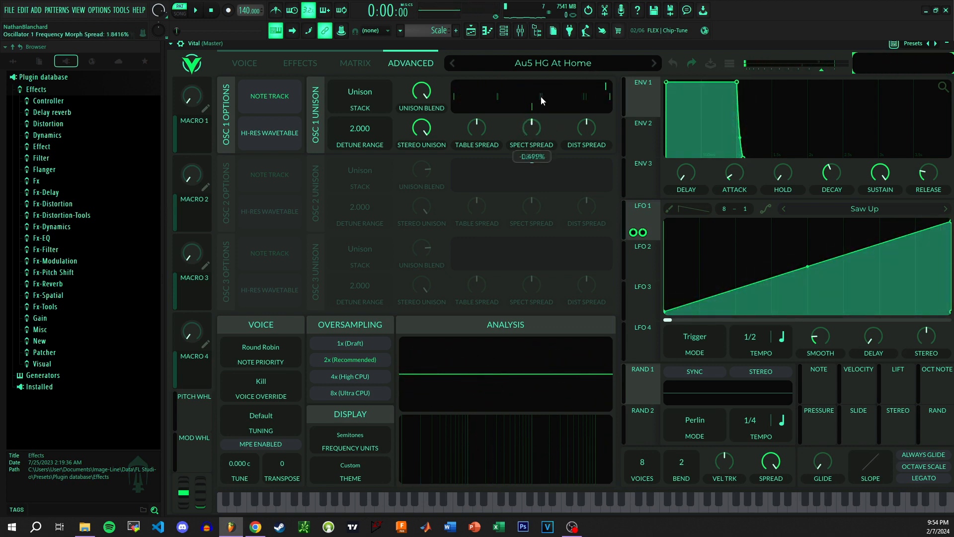
key("z")
mouse_move(541, 135)
left_mouse_down()
mouse_move(539, 149)
mouse_move(535, 130)
left_mouse_up()
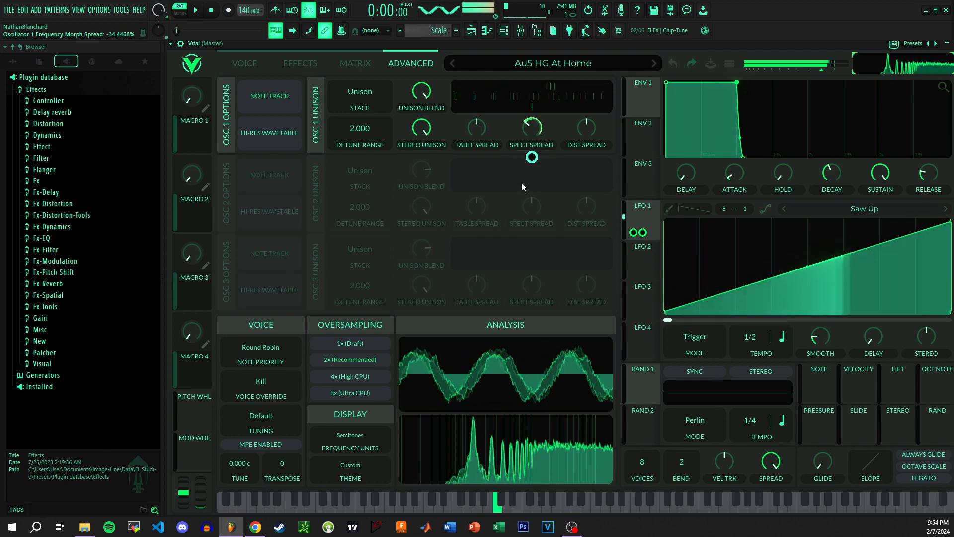
Step: Modulate oscillator 1's spectral phaser amount with LFO 1, audition it, and reopen the advanced unison settings
left_click(244, 64)
left_click_drag(642, 211, 505, 120)
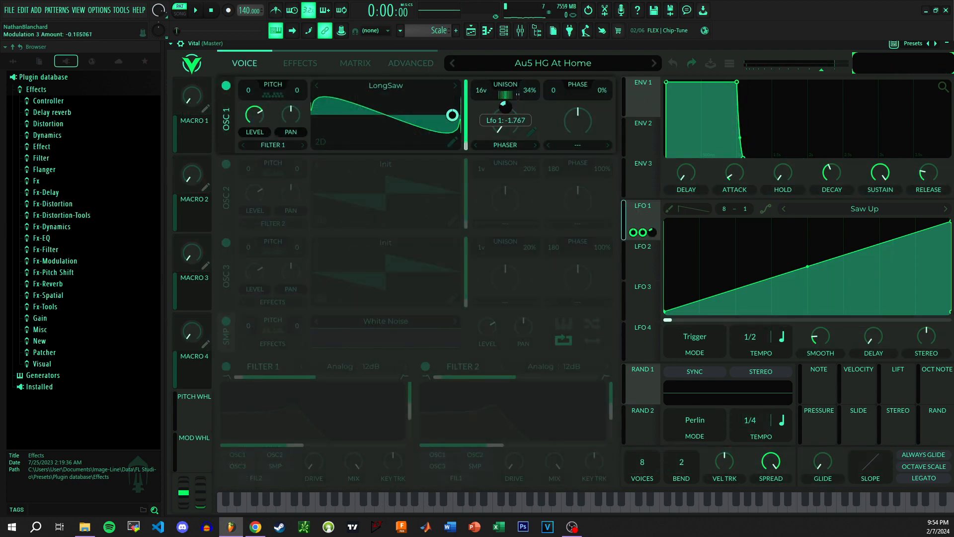
key("z")
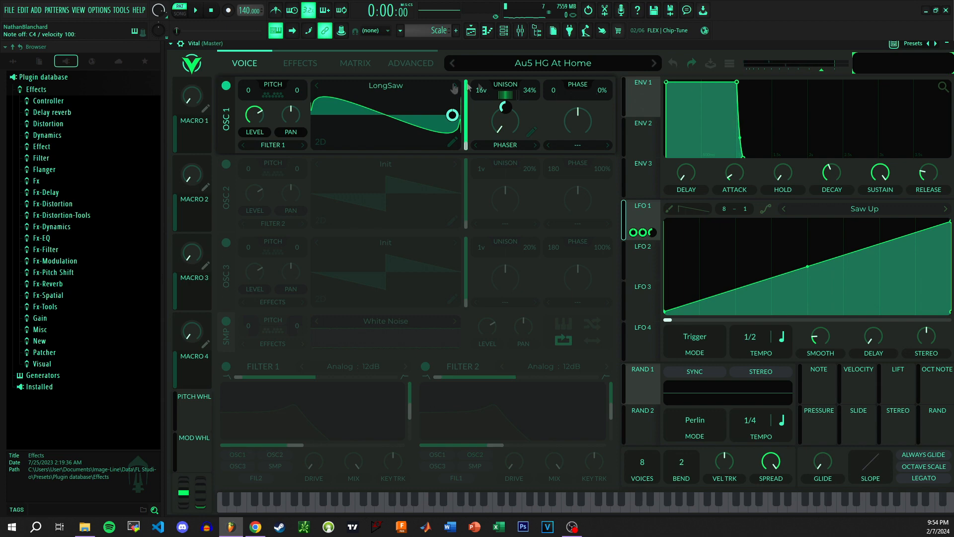
left_click(371, 69)
left_click(392, 64)
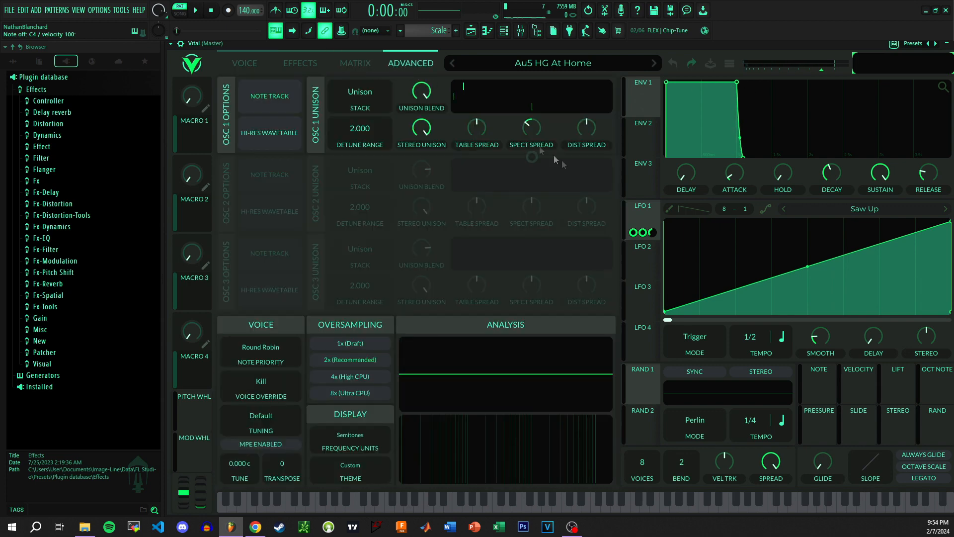
Step: Set oscillator 1's distortion type to Sync, raise its unison distortion spread above zero, and audition the sound
left_click(244, 63)
left_click(603, 146)
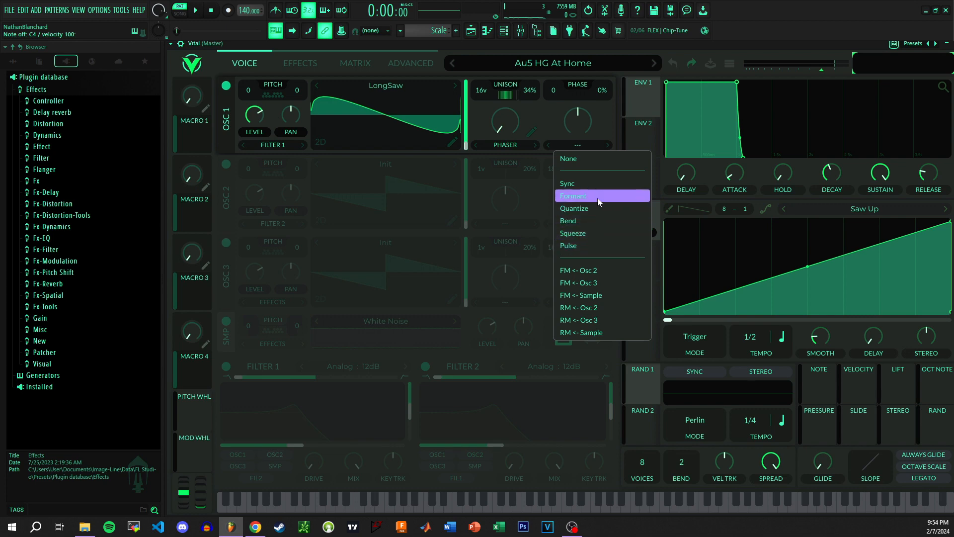
left_click(595, 184)
left_click(398, 62)
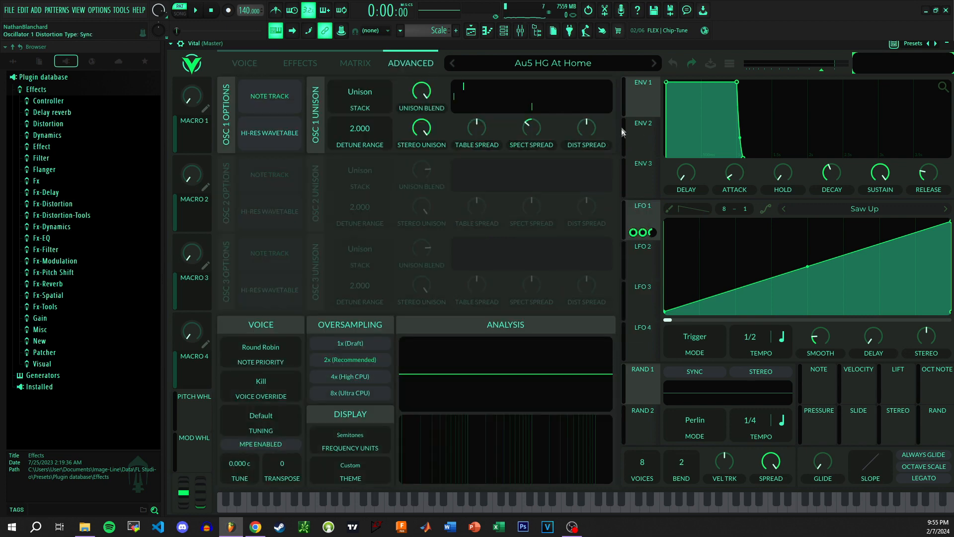
mouse_move(588, 120)
left_mouse_down()
mouse_move(603, 118)
mouse_move(601, 129)
left_mouse_up()
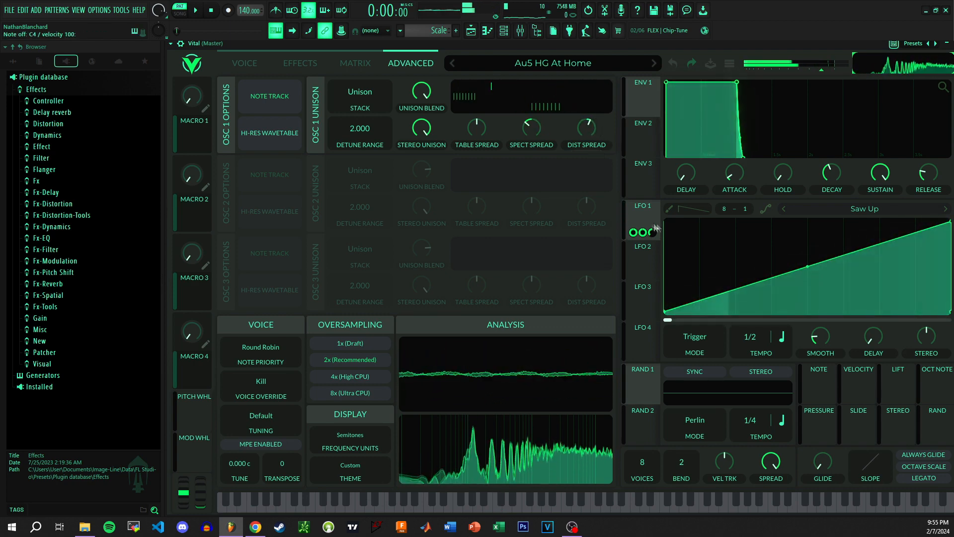
Step: Modulate oscillator 1's distortion spread with LFO 2 at about 0.26, set the LFO tempo to 1/1, and audition it
left_click(634, 271)
left_click_drag(615, 224, 592, 131)
key("z")
scroll(758, 336, "down", 1)
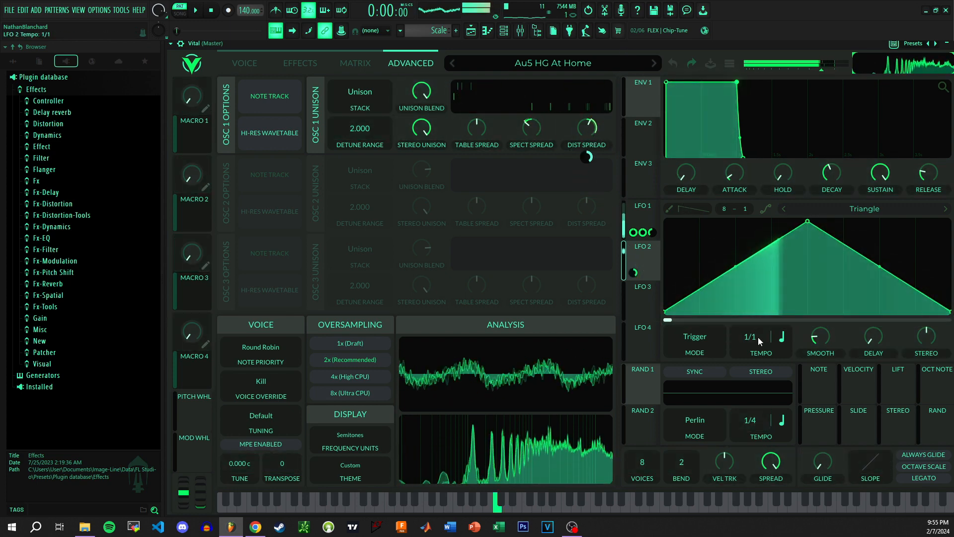
mouse_move(584, 162)
scroll(583, 159, "down", 3)
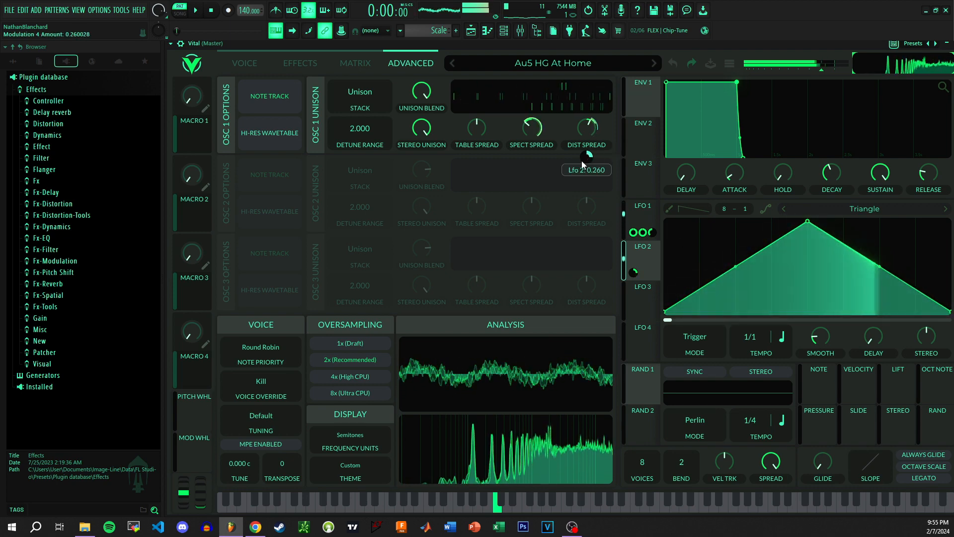
key("z")
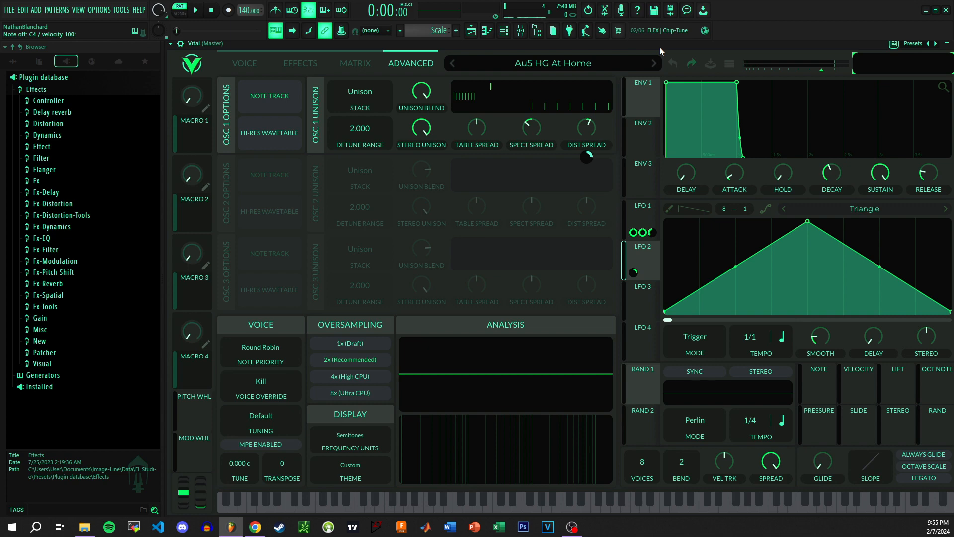
Step: Resynthesize the current preset into oscillator 1's wavetable
left_click(245, 63)
right_click(394, 117)
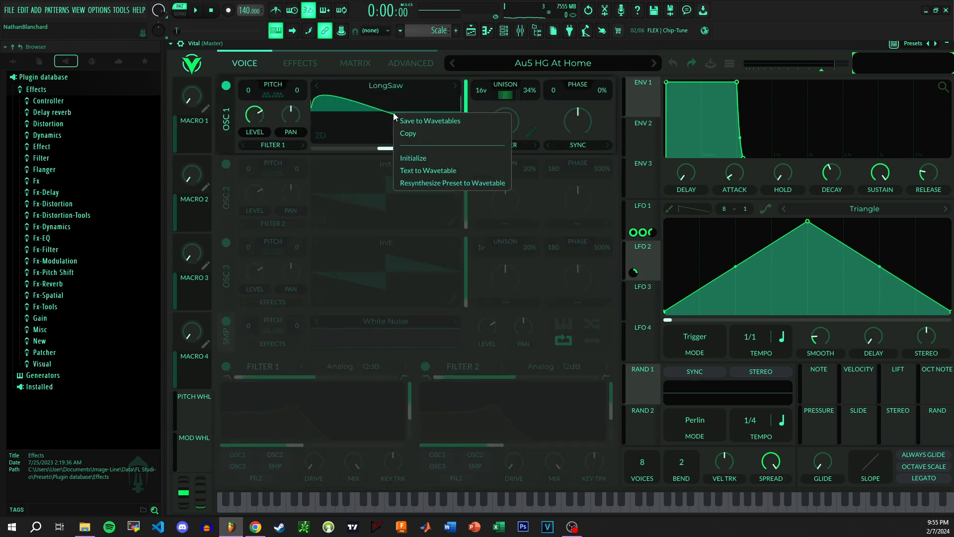
left_click(428, 182)
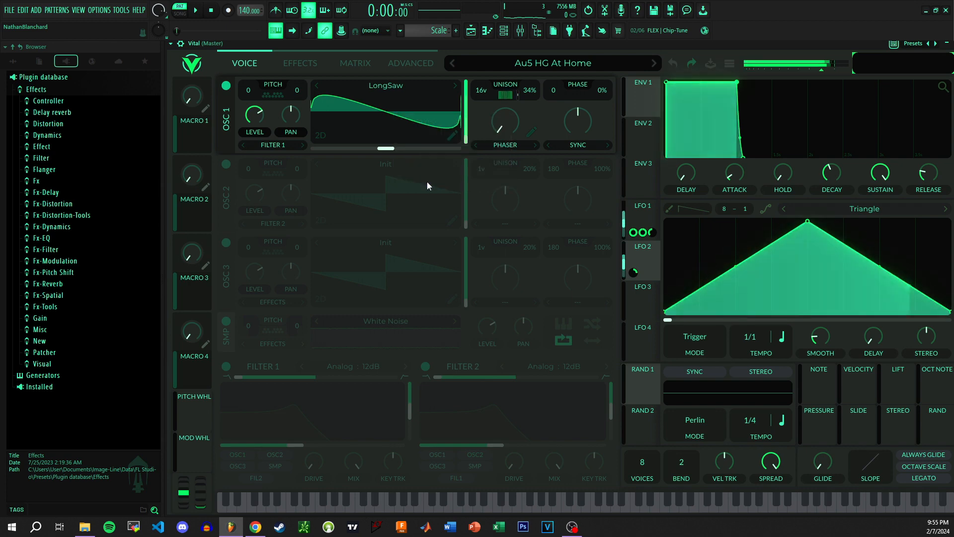
left_click(304, 70)
left_click(246, 63)
Step: Resynthesize the preset to oscillator 1's wavetable four more times in a row
right_click(384, 119)
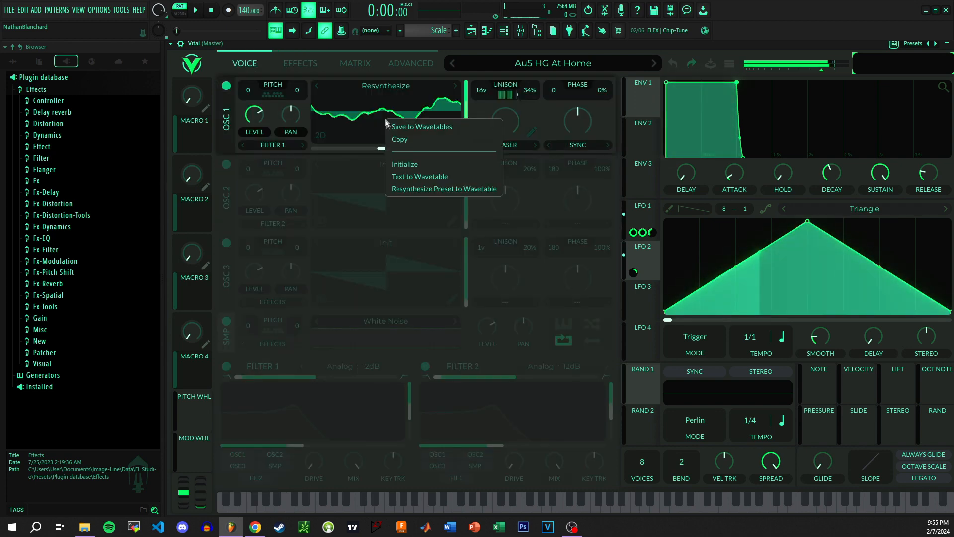
left_click(412, 193)
right_click(405, 112)
left_click(427, 181)
right_click(391, 114)
left_click(413, 187)
right_click(392, 116)
left_click(417, 185)
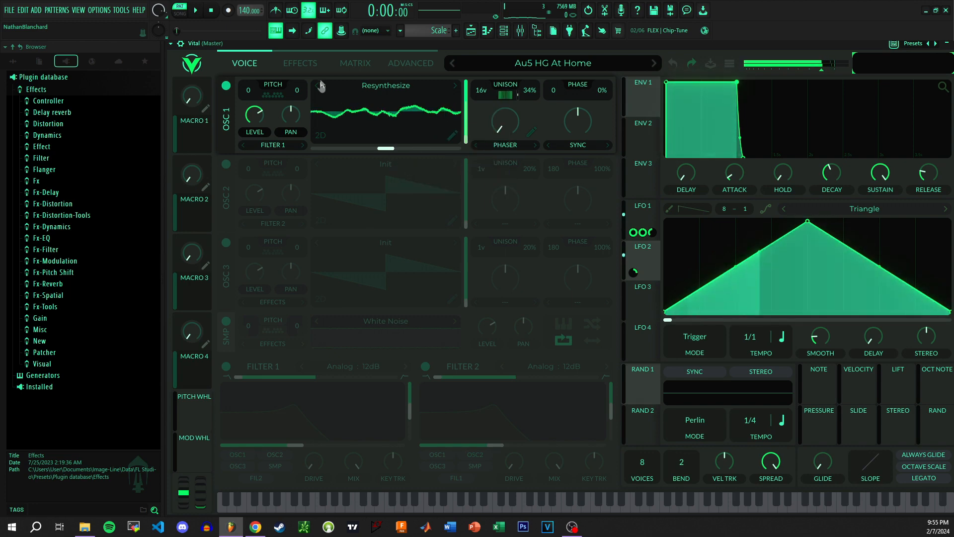
left_click(301, 68)
left_click(255, 63)
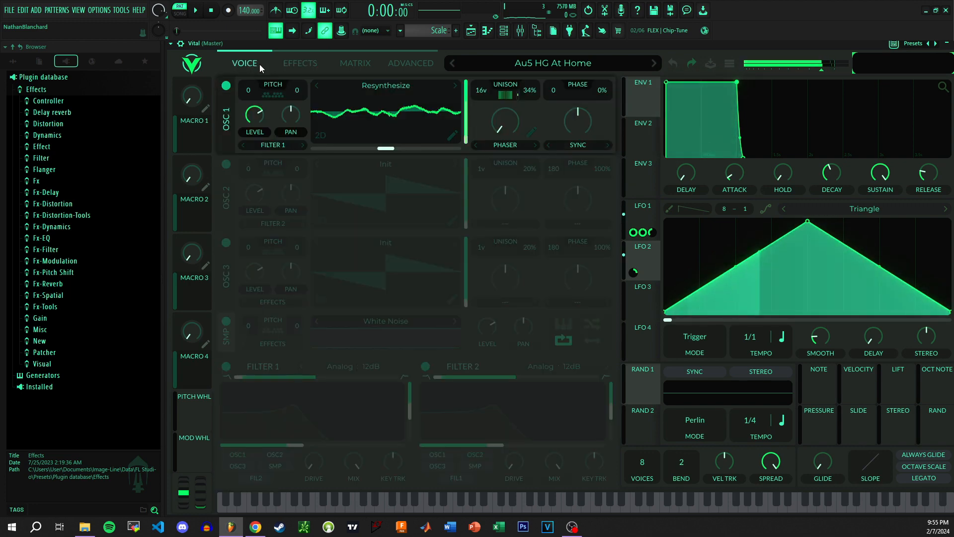
Step: Turn off the compressor and chorus effects, and bring oscillator 1's spectral and distortion spreads back to about zero
left_click(301, 65)
left_click(226, 131)
left_click(226, 86)
left_click(410, 63)
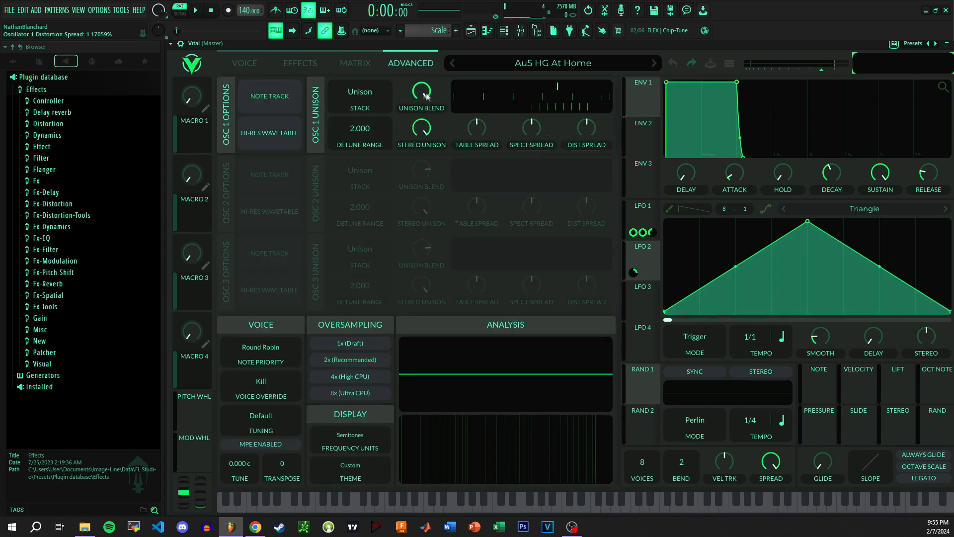
Step: Remove the spectral morph modulation, reduce oscillator 1 to one voice with 0% detune, and set its spectral morph and distortion types to None
left_click(244, 63)
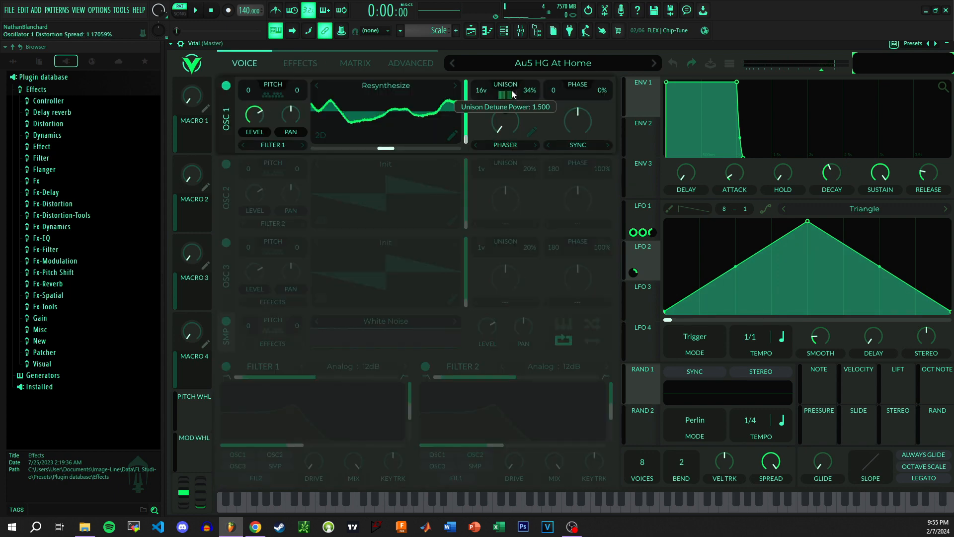
right_click(511, 110)
left_click(515, 113)
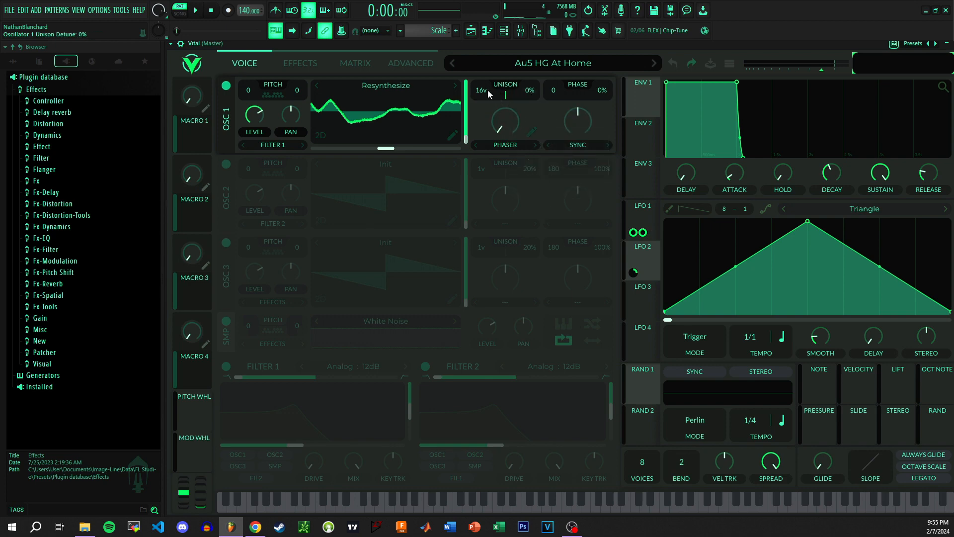
left_click(512, 143)
left_click(517, 156)
left_click(577, 145)
left_click(571, 156)
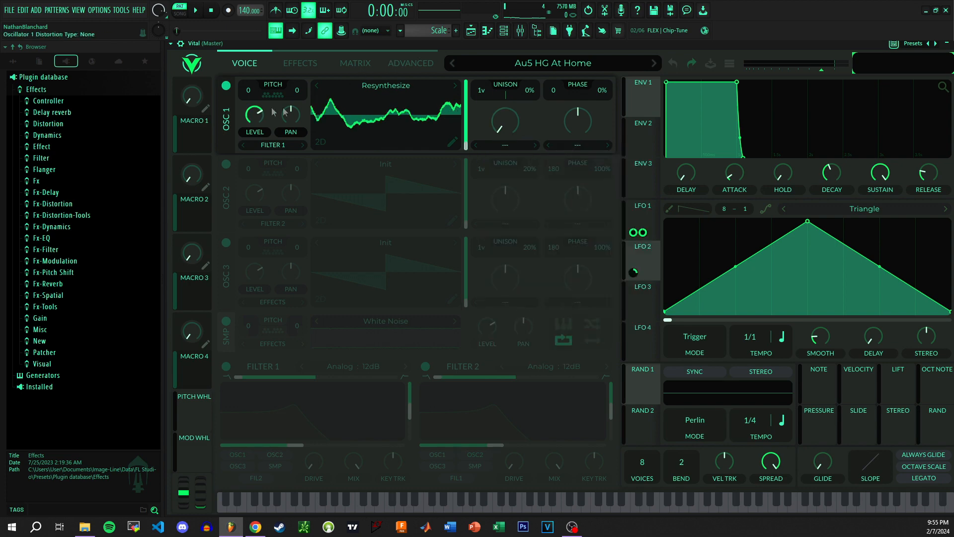
Step: Review the blend style options of the resynthesized wavetable's audio source, and audition the plain wavetable
left_click(451, 143)
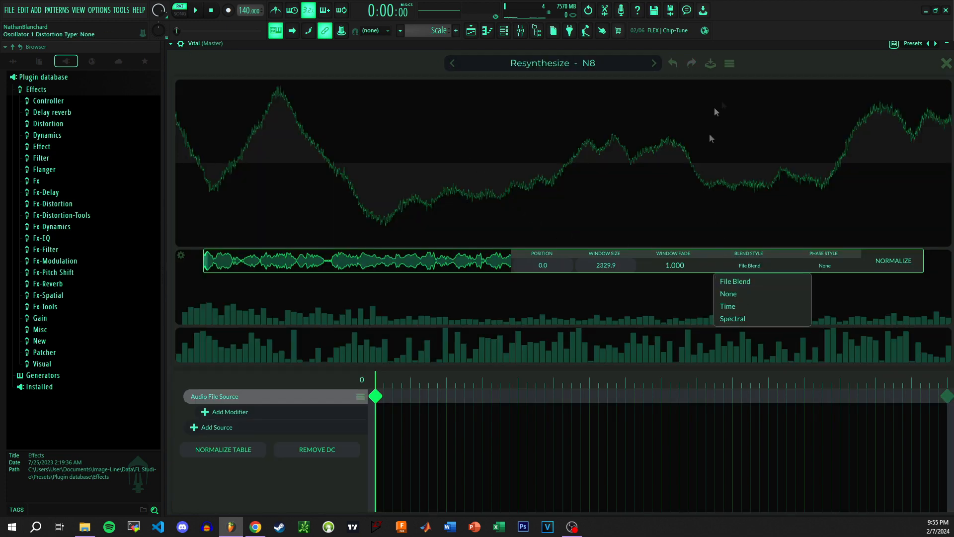
left_click(946, 64)
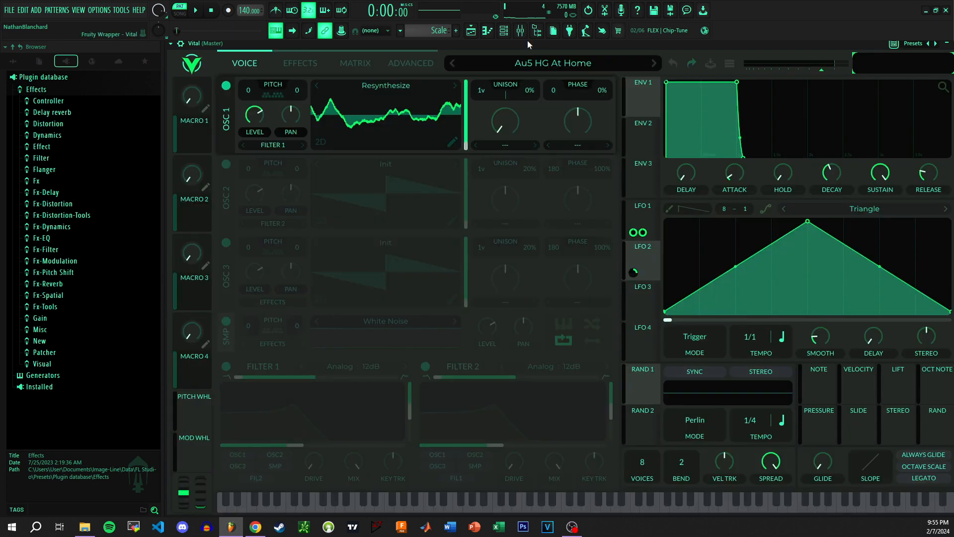
key("z")
key("z")
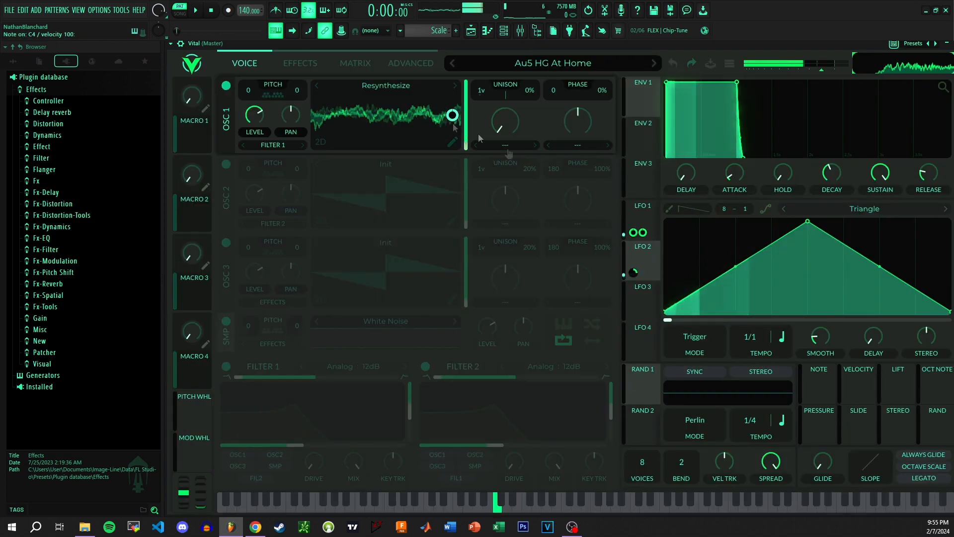
Step: Remove the LFO 1 modulation from oscillator 1's wave frame, transpose the oscillator to -24, and audition frames before returning to frame 0
right_click(456, 117)
left_click(498, 125)
key("z")
mouse_move(466, 145)
left_mouse_down()
mouse_move(468, 107)
mouse_move(466, 145)
left_mouse_up()
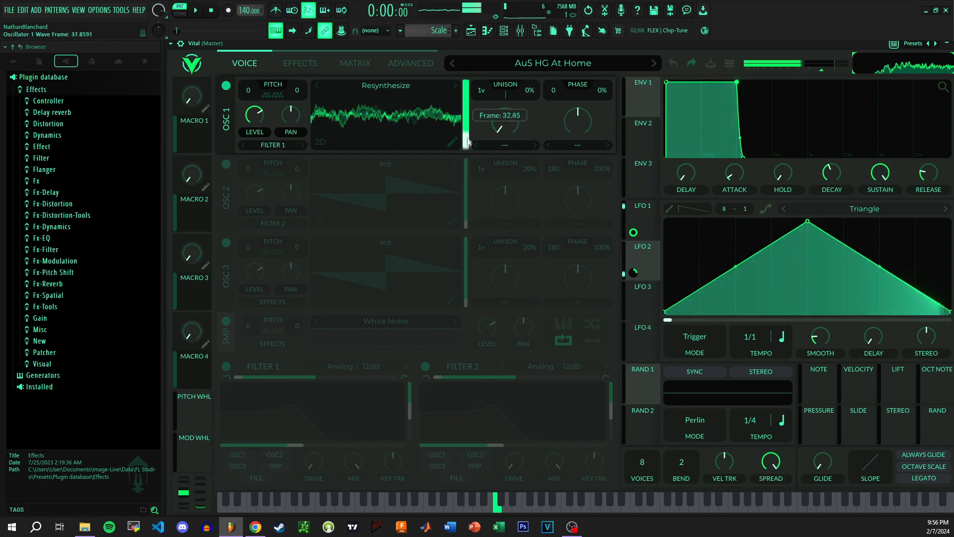
scroll(253, 90, "down", 3)
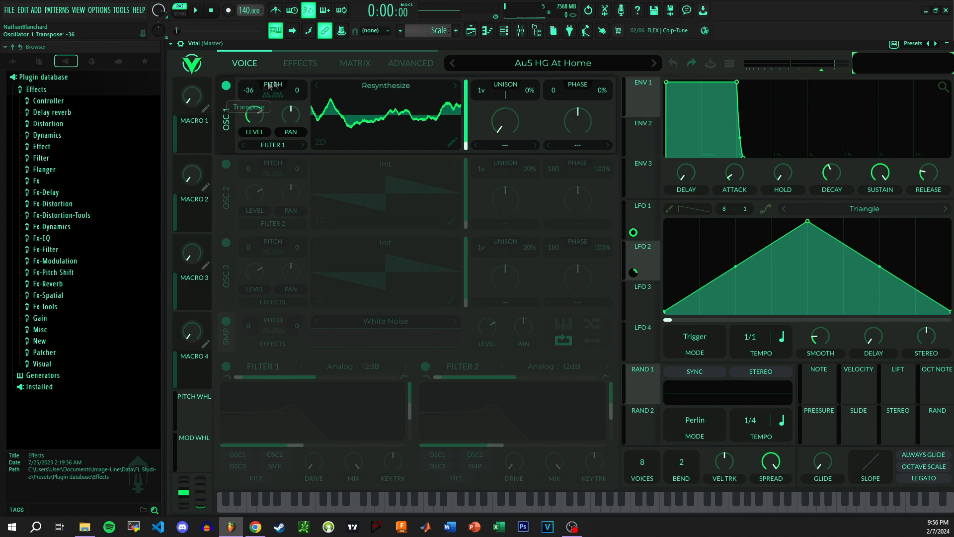
left_click_drag(466, 145, 466, 152)
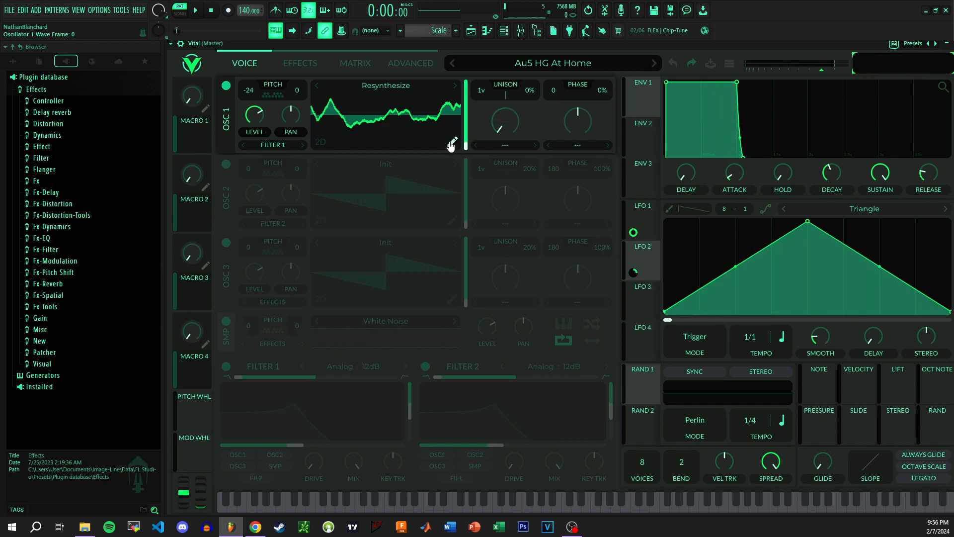
Step: Set the wavetable audio source to Spectral blend style with a window size of 5000, and audition it by sweeping the wave frame
left_click(452, 142)
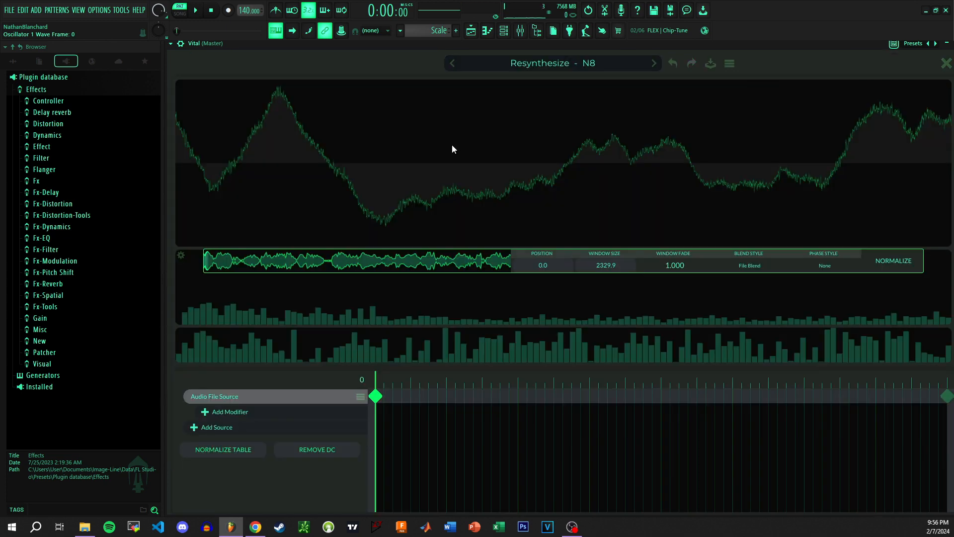
left_click(946, 63)
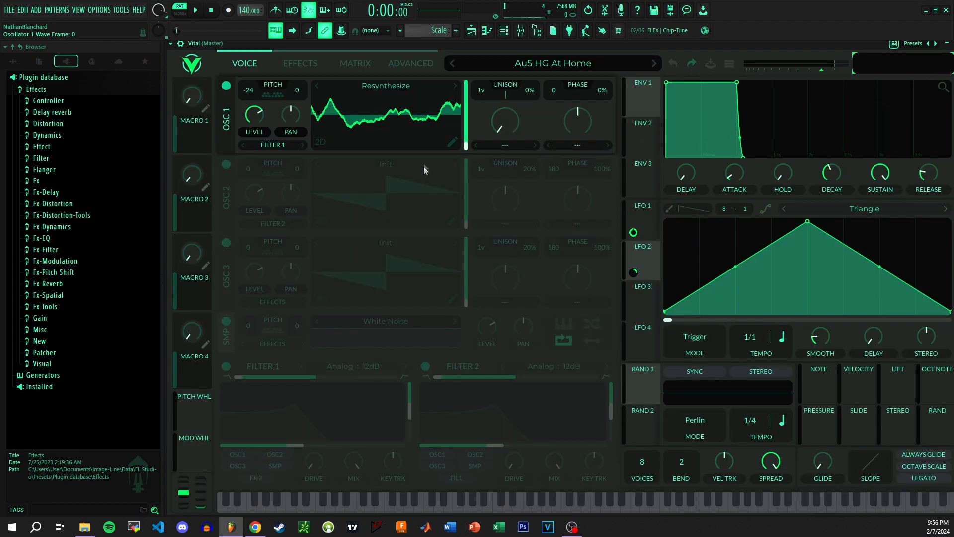
left_click(453, 142)
left_click(733, 319)
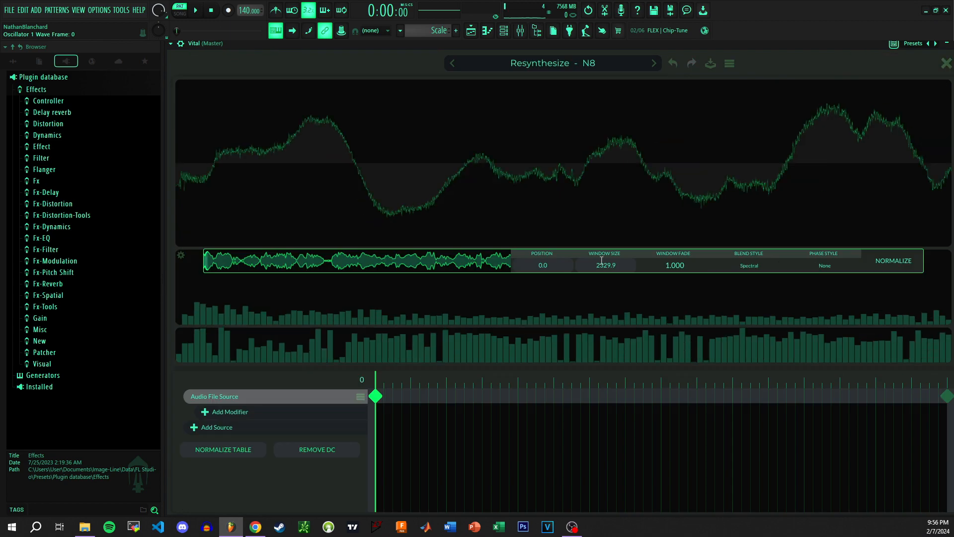
type("5000")
key("Return")
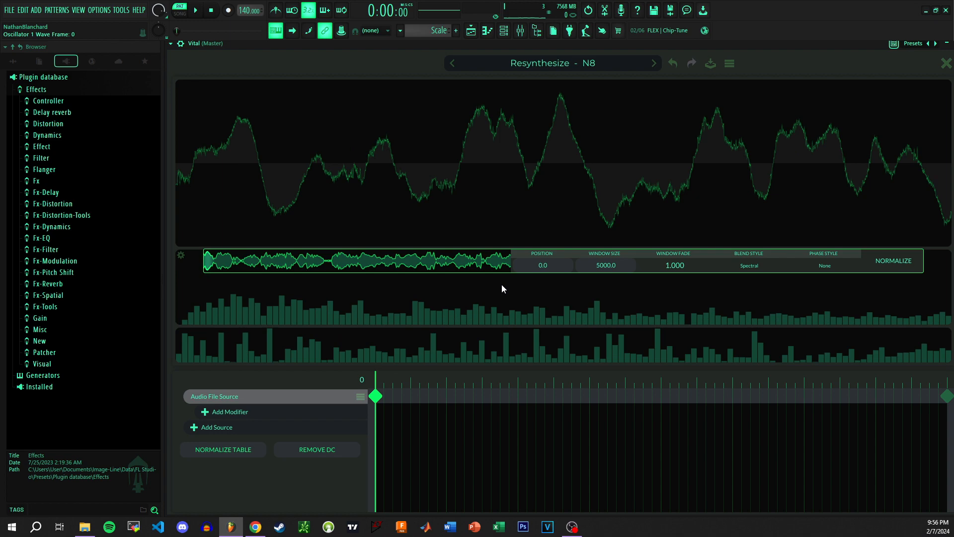
left_click(946, 63)
left_click_drag(466, 117, 472, 163)
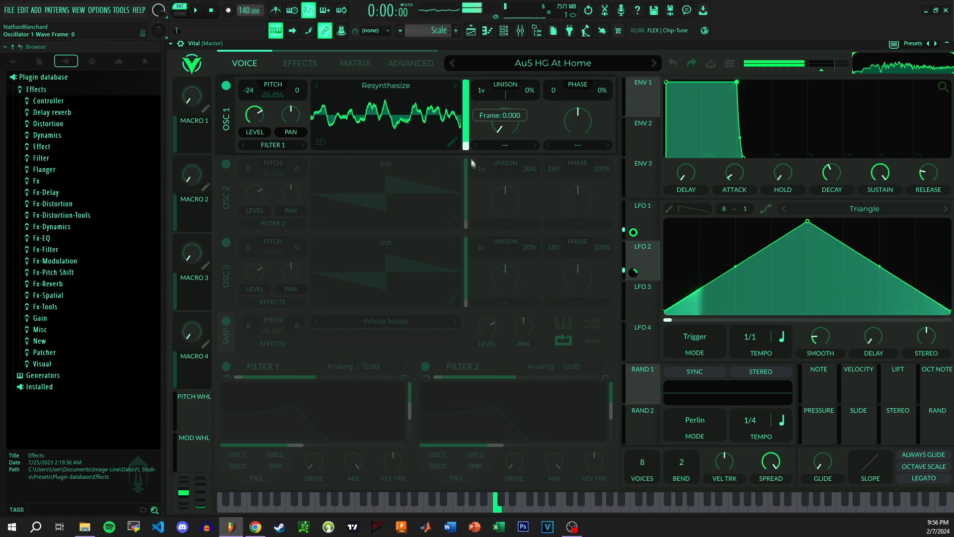
Step: Enable the multiband compressor and adjust its band thresholds, with the high upper threshold at about -29.4 dB
left_click(301, 63)
left_click(226, 131)
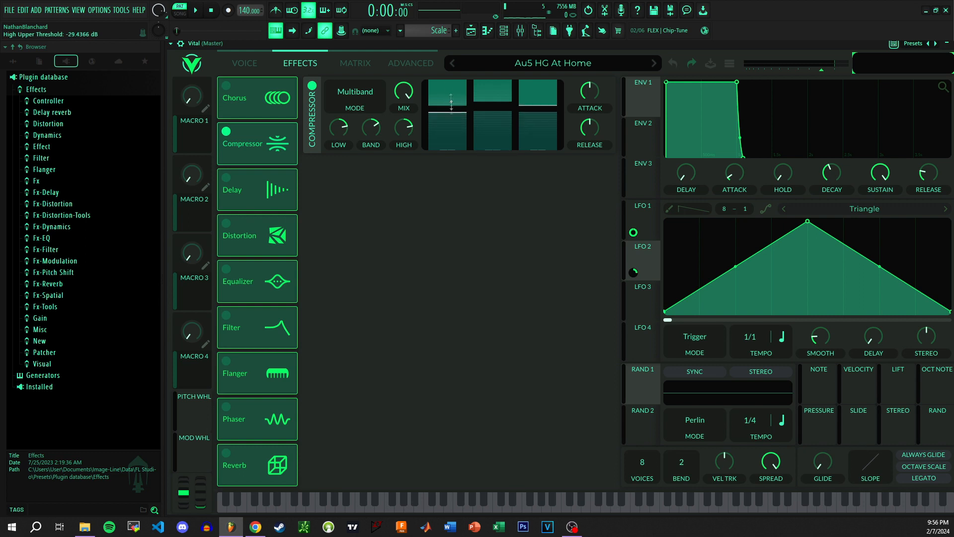
left_click(243, 63)
Step: Audition oscillator 1 while sweeping its wave frame, and switch its wavetable display to 3D
key("z")
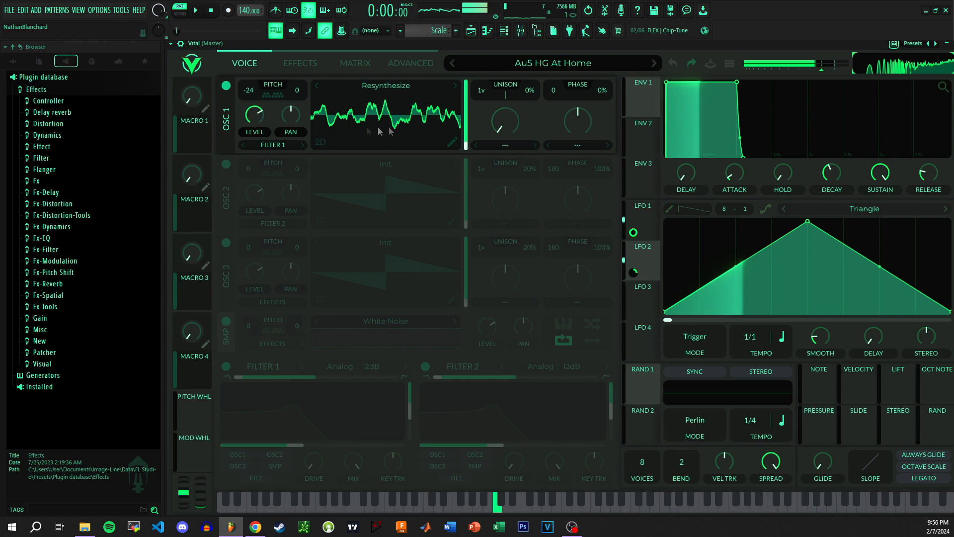
left_click_drag(465, 147, 474, 125)
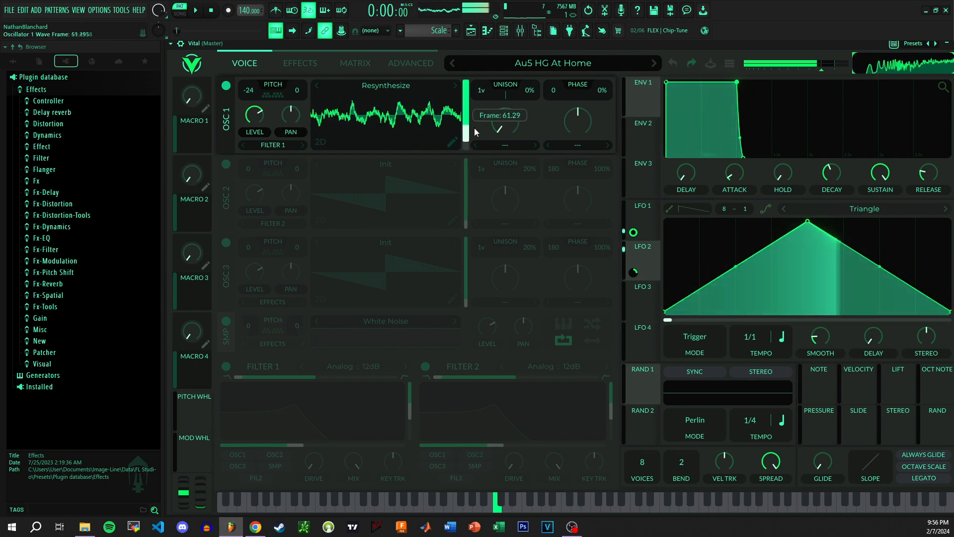
left_click(321, 142)
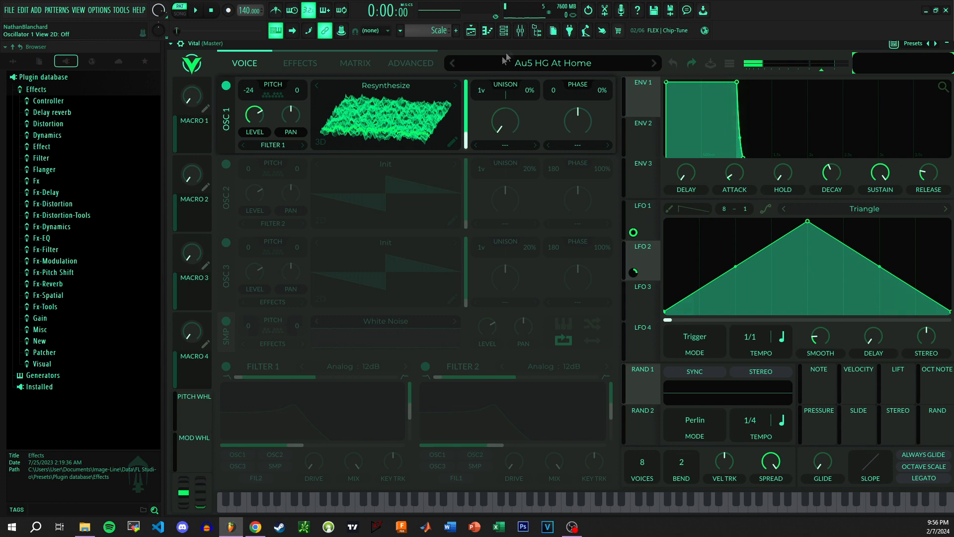
Step: Remove LFO 2's modulation, and reshape LFO 1 into a centred peak with a curved fast rise and a curved decay
right_click(639, 270)
left_click(646, 223)
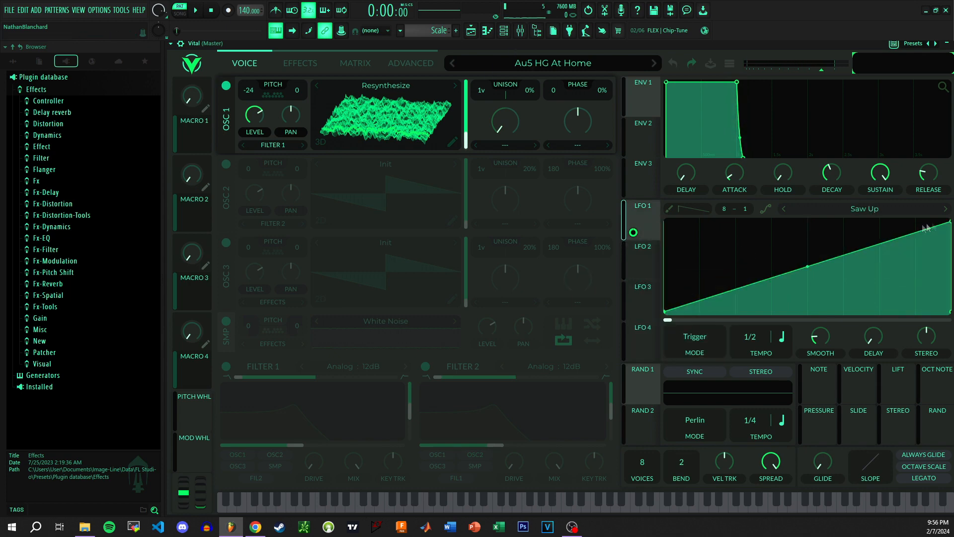
left_click_drag(932, 224, 804, 224)
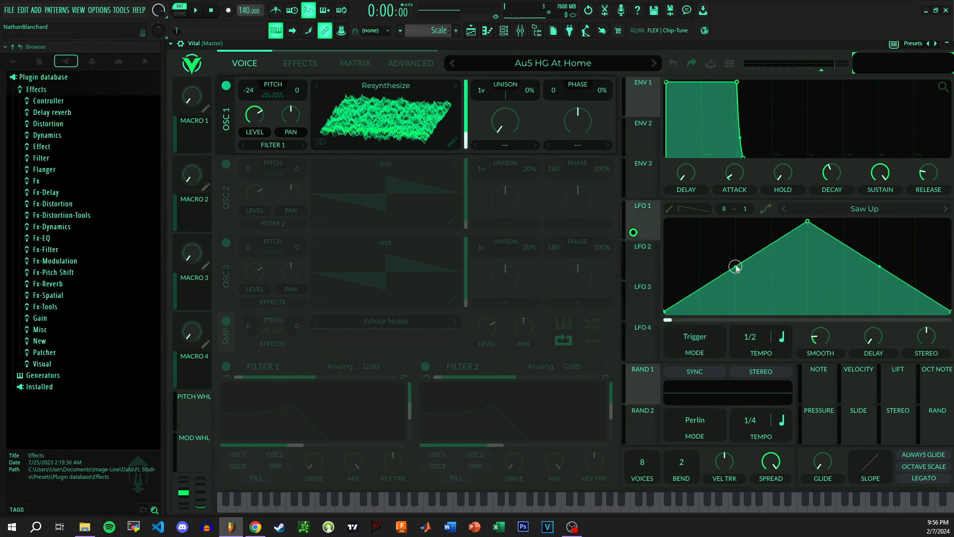
left_click_drag(737, 268, 737, 229)
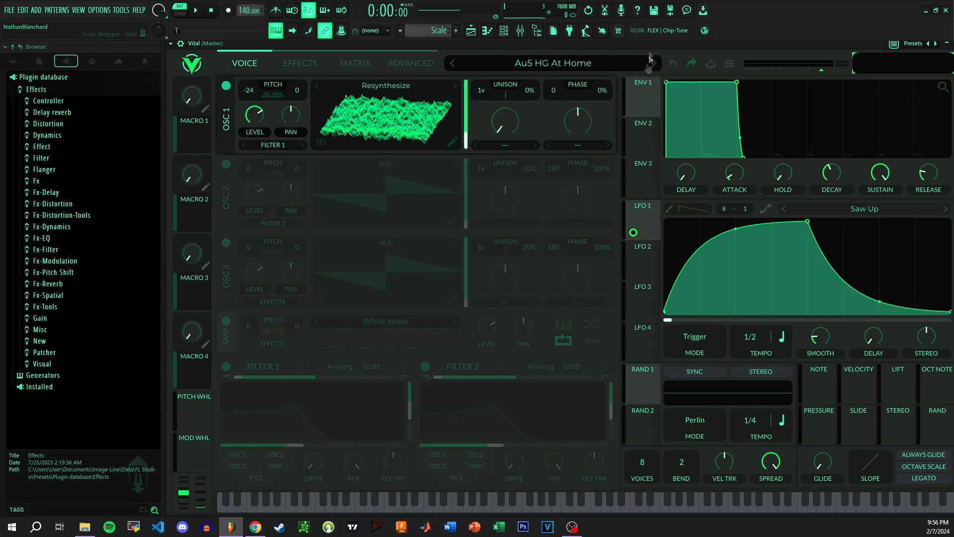
Step: Modulate oscillator 1's wave frame with LFO 1, and set the base frame to about 66.7 while auditioning
left_click_drag(632, 231, 451, 118)
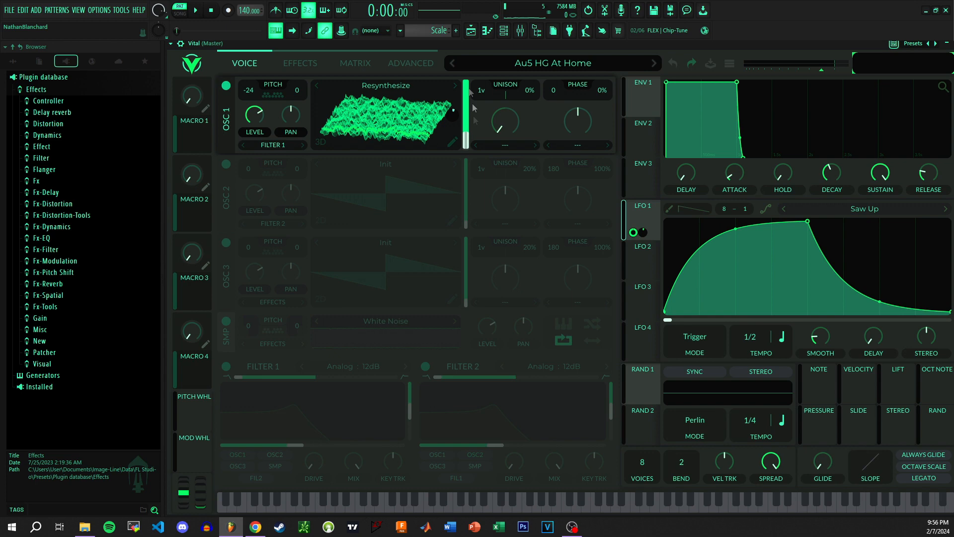
key("z")
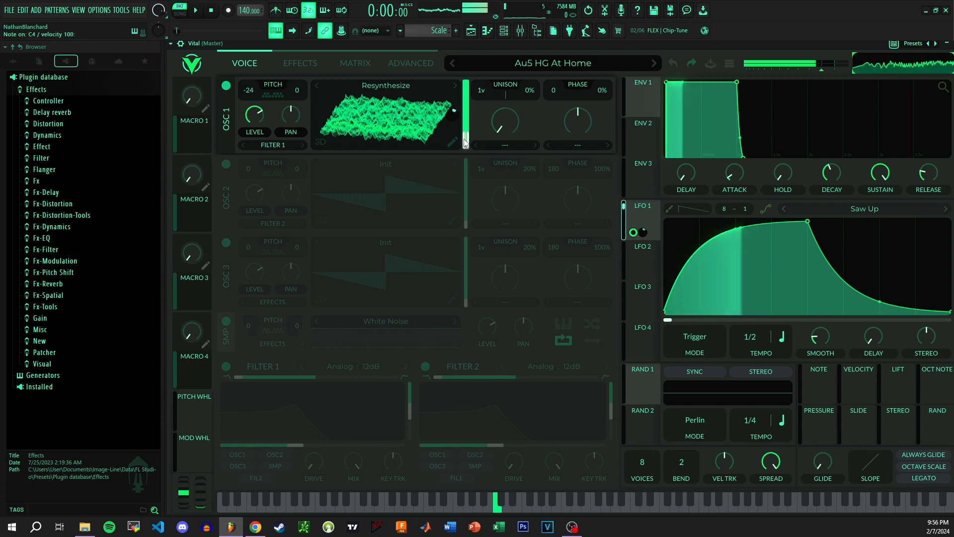
left_click_drag(467, 140, 452, 119)
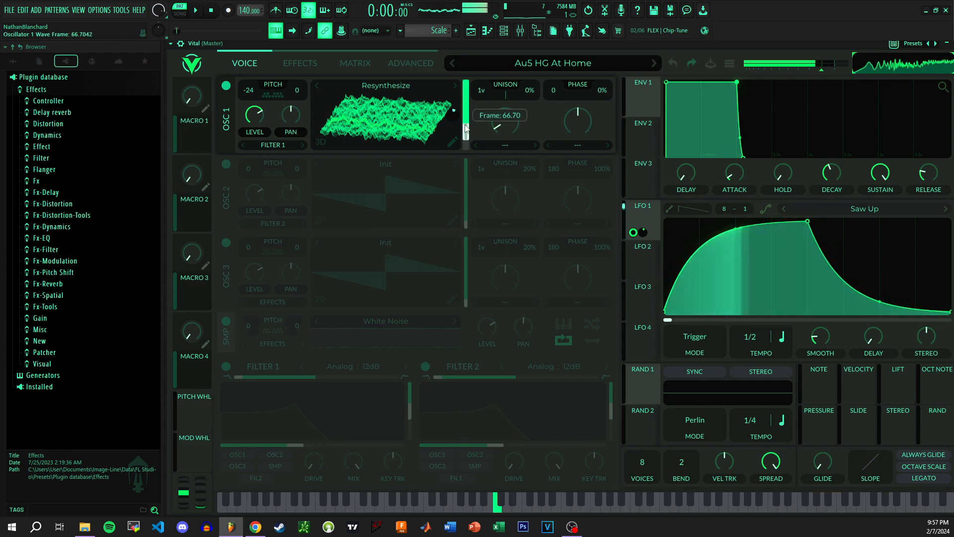
Step: Enable filter 1 as Dirty 24dB with its blend centred on band-pass, modulate its cutoff with LFO 1, and audition it
left_click(226, 366)
left_click(338, 367)
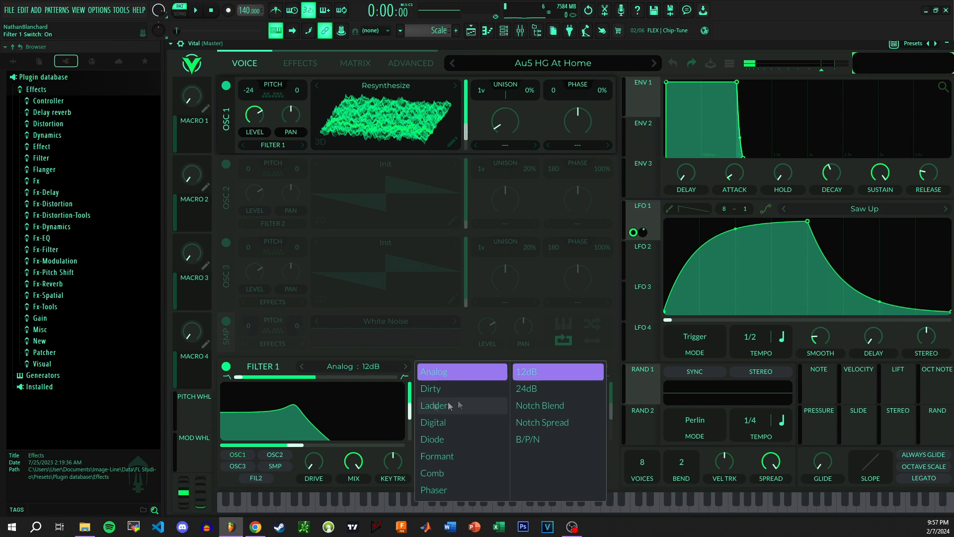
left_click(473, 389)
left_click(526, 388)
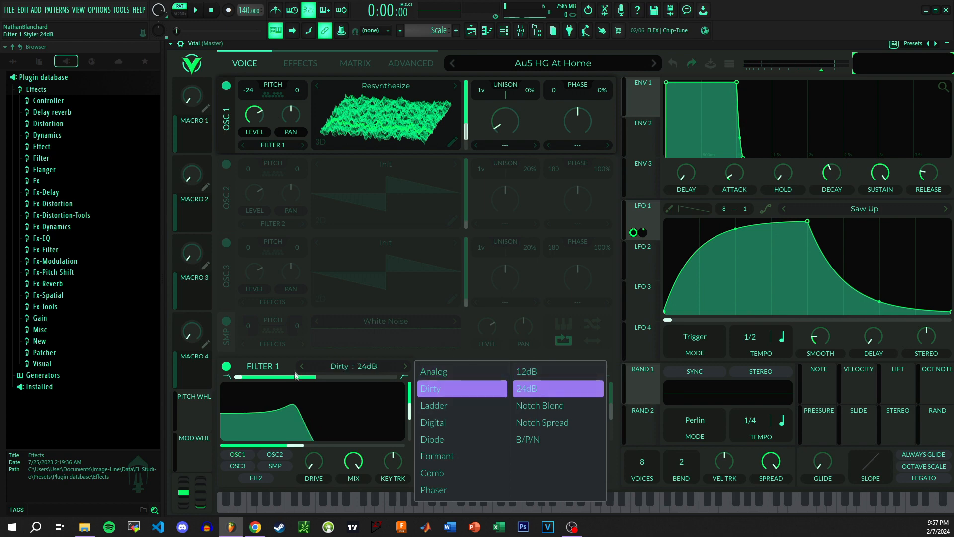
left_click_drag(238, 380, 313, 382)
left_click_drag(644, 213, 312, 431)
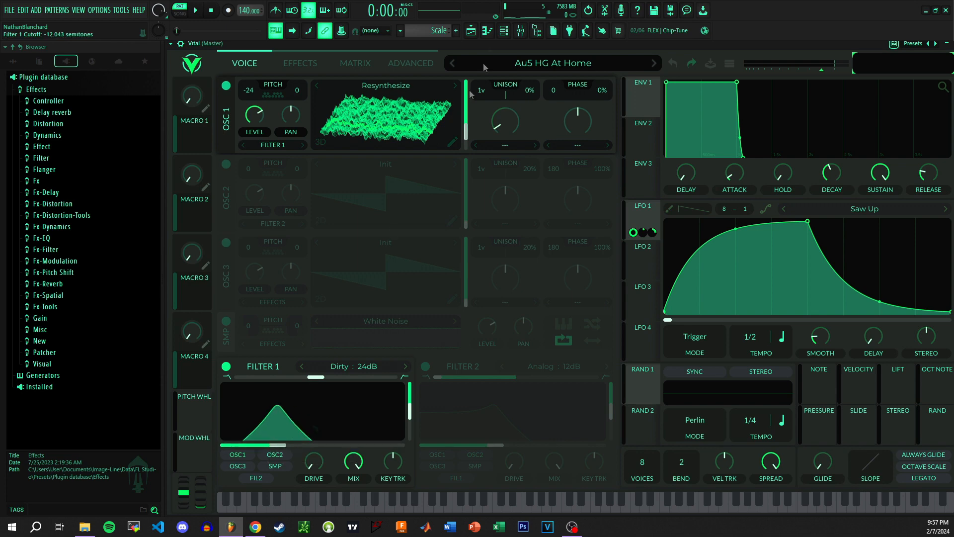
key("z")
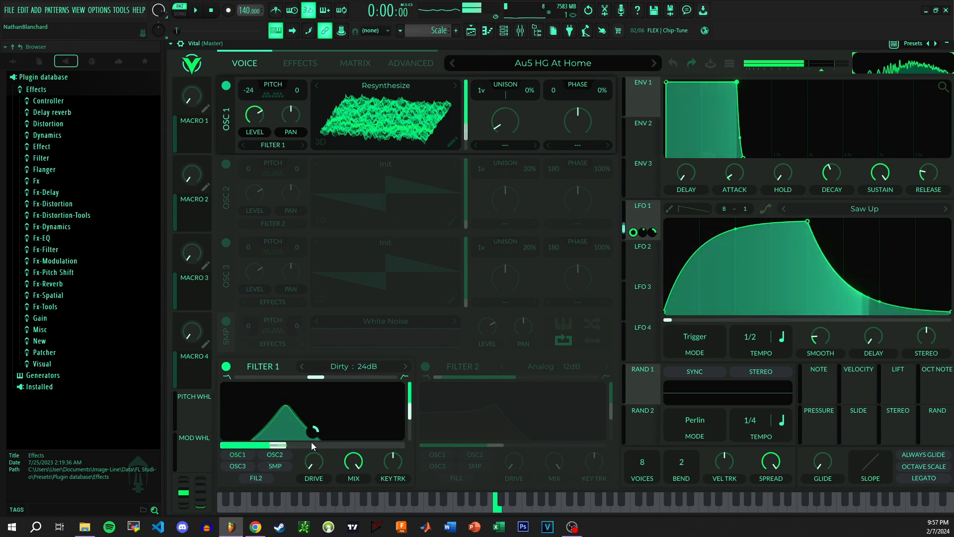
Step: Enable distortion with a raised Soft Clip drive, and enable the equalizer with its band node boosted in the high frequencies
left_click(299, 63)
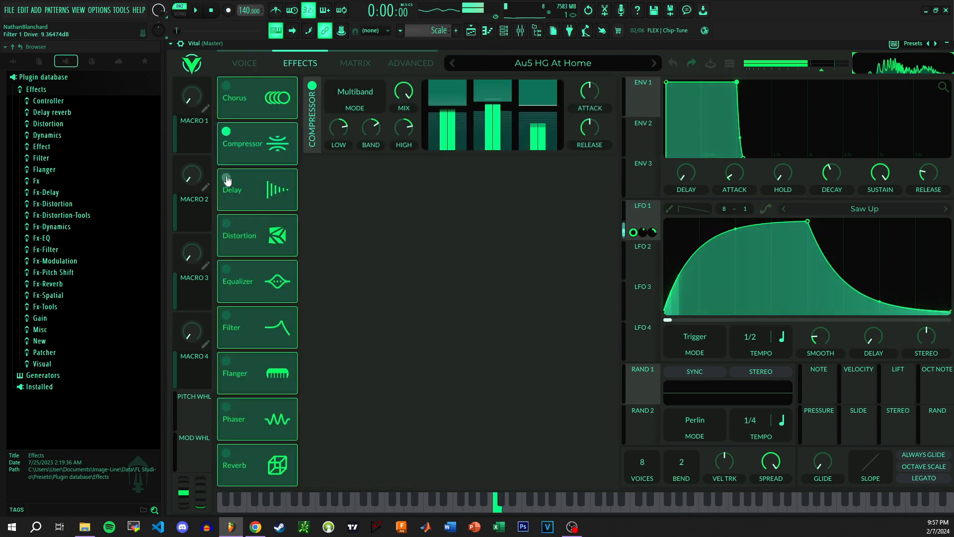
left_click(227, 224)
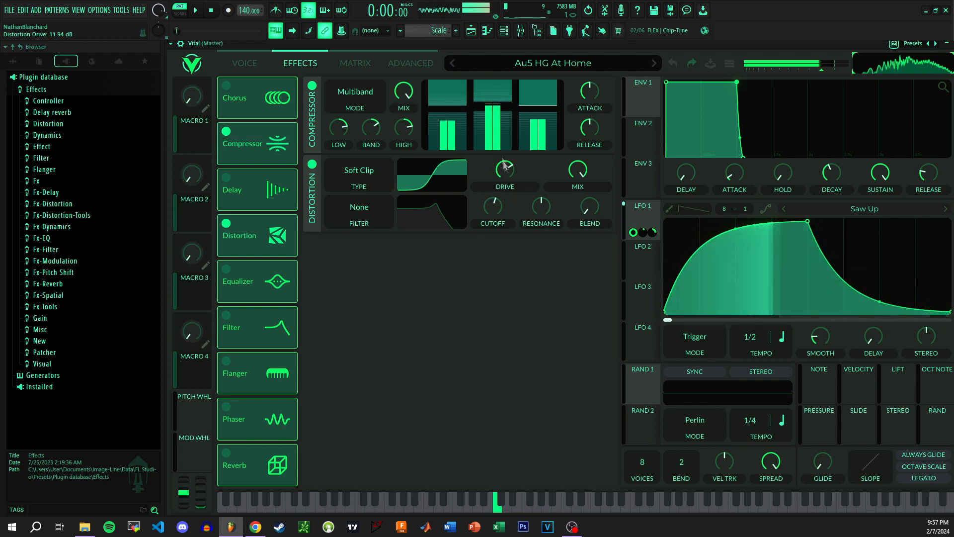
left_click(226, 269)
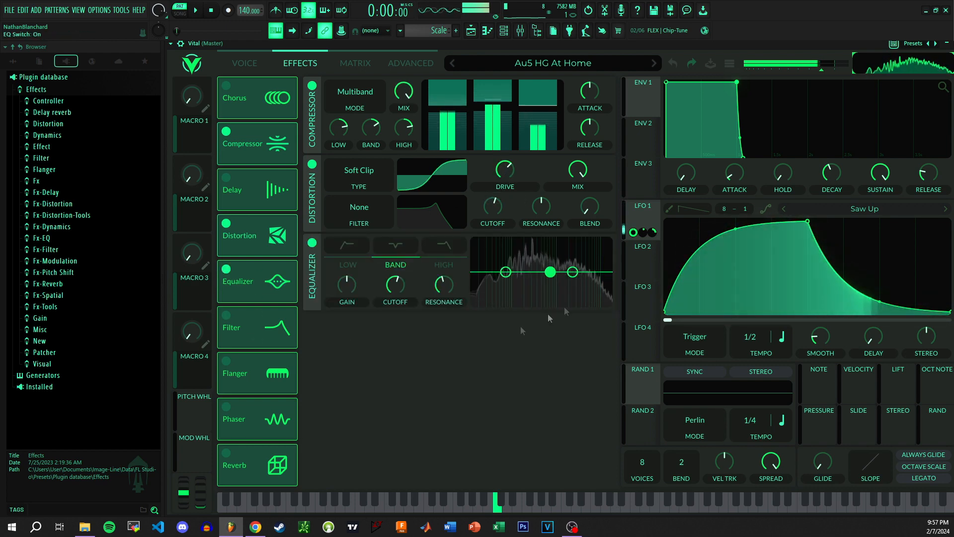
left_click_drag(550, 272, 590, 265)
left_click(451, 266)
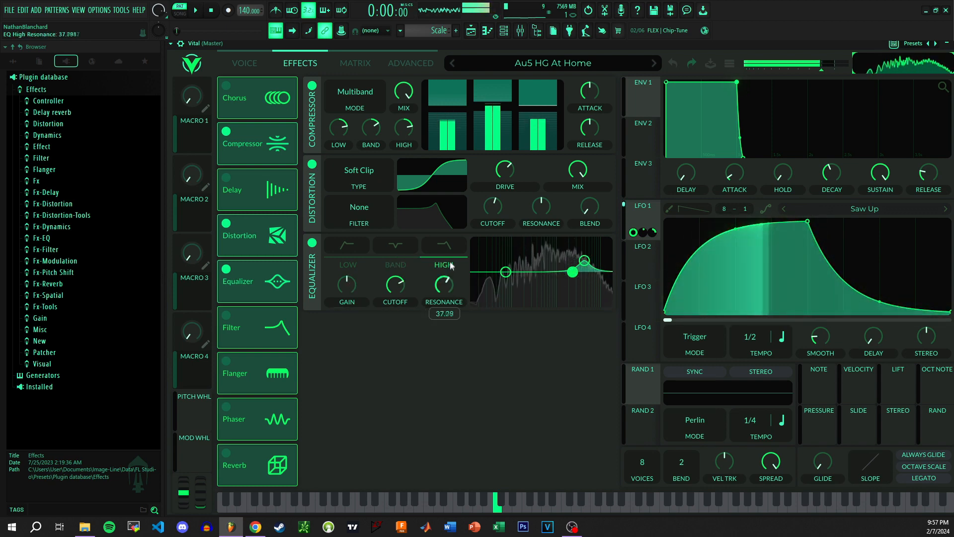
left_click(396, 246)
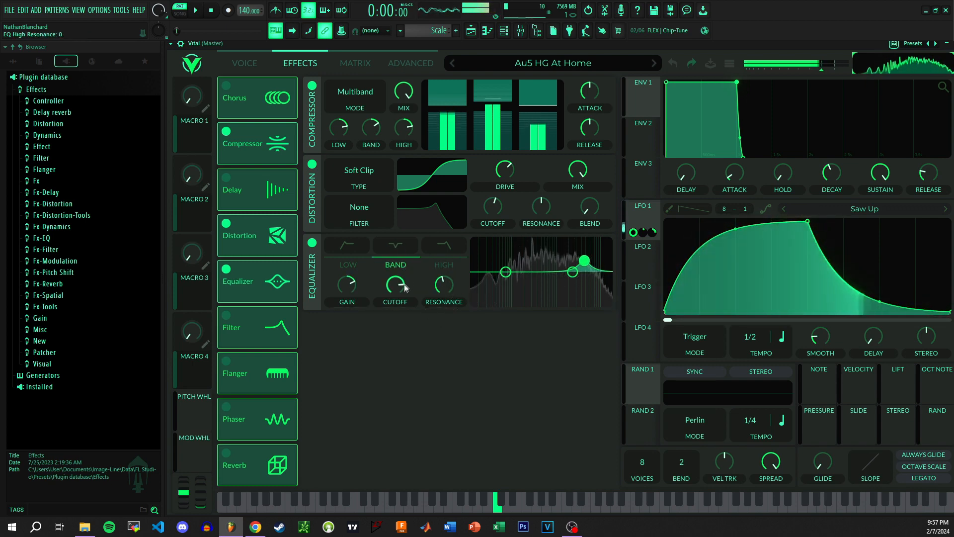
mouse_move(584, 260)
left_mouse_down()
mouse_move(605, 261)
mouse_move(578, 256)
mouse_move(594, 257)
left_mouse_up()
Step: Modulate the equalizer's band cutoff with LFO 1 by about -17.44, and fine-tune the base cutoff to about 119.8 semitones while auditioning
left_click_drag(646, 217, 397, 283)
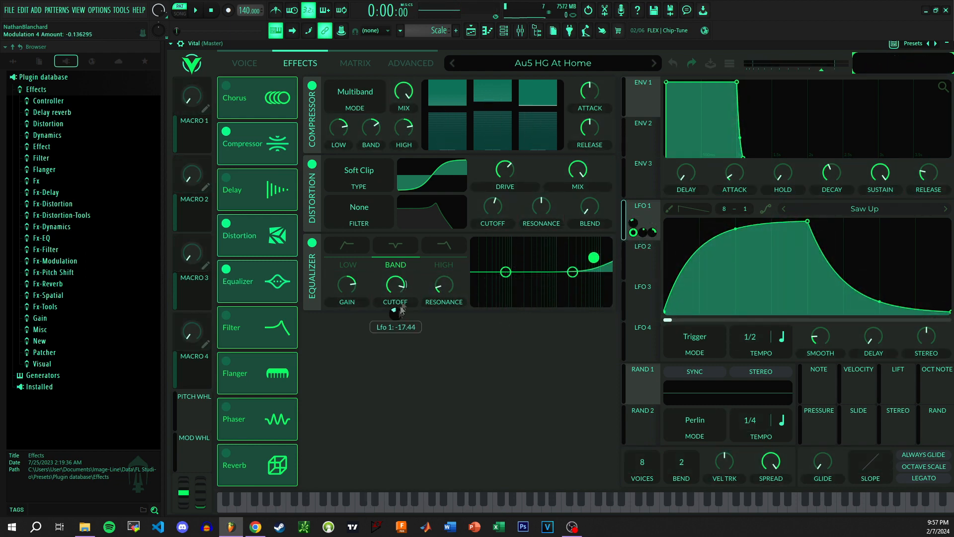
key("z")
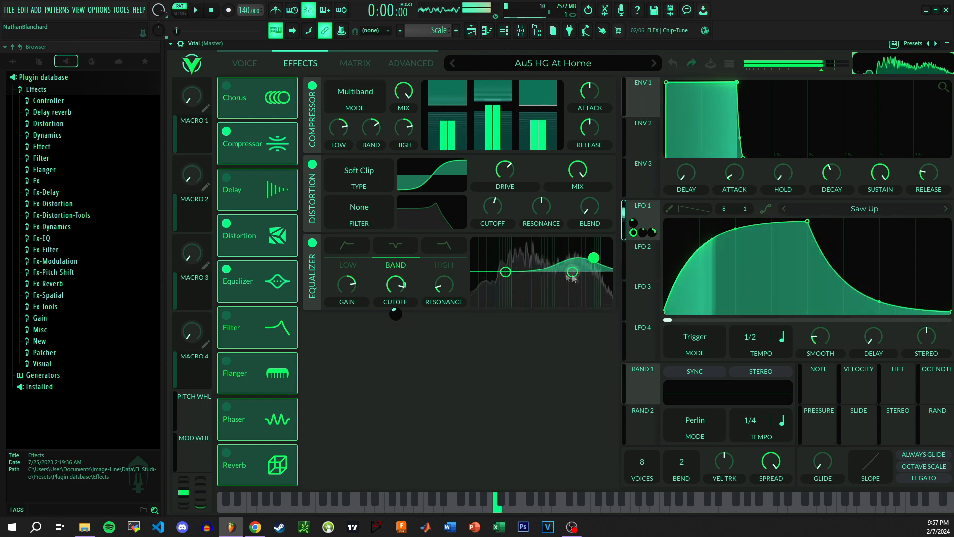
mouse_move(397, 292)
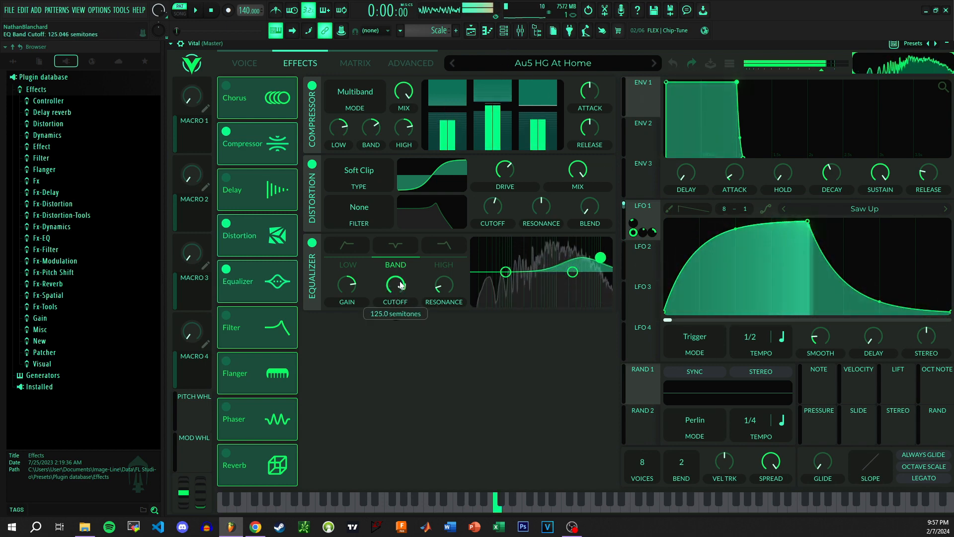
Step: Lower filter 1's resonance to about 31% and raise its drive to 20 dB
left_click(237, 66)
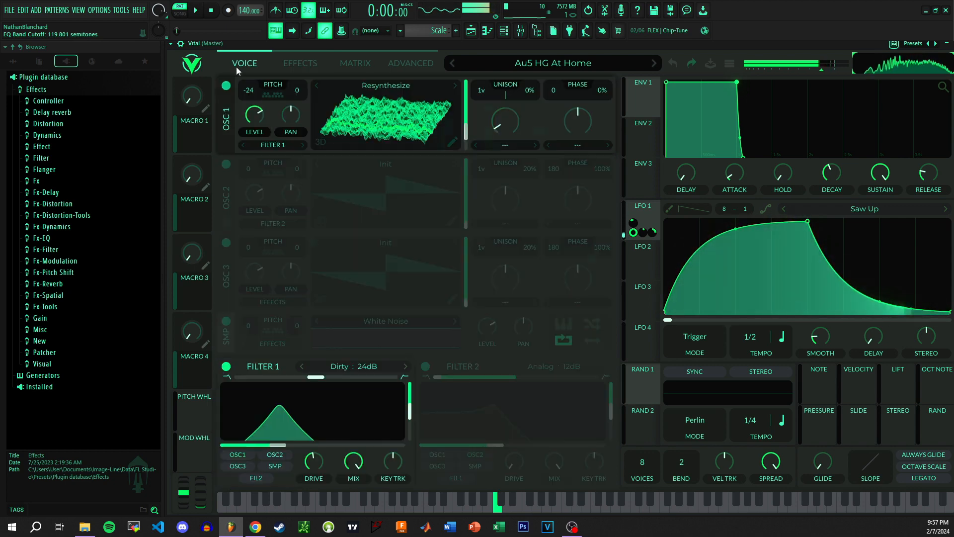
left_click_drag(409, 412, 408, 422)
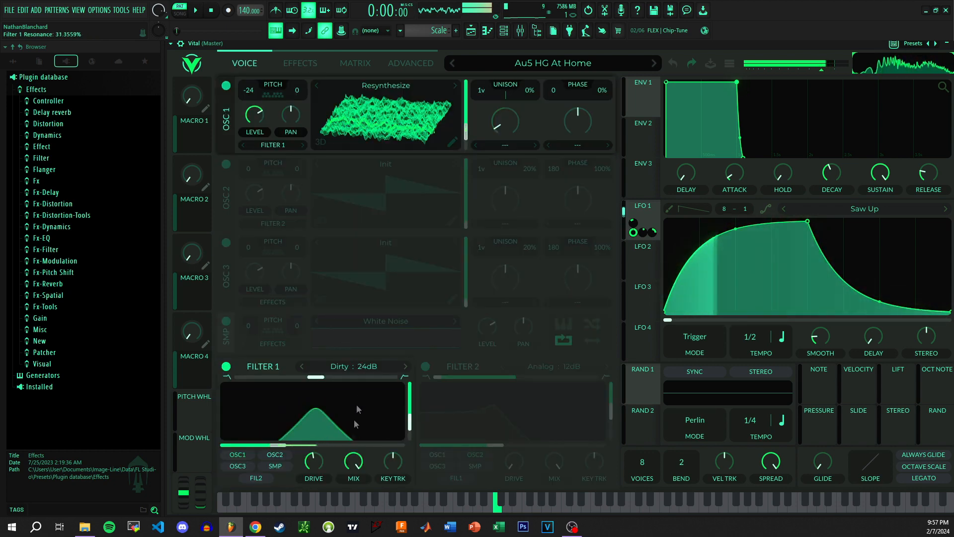
left_click_drag(313, 462, 342, 232)
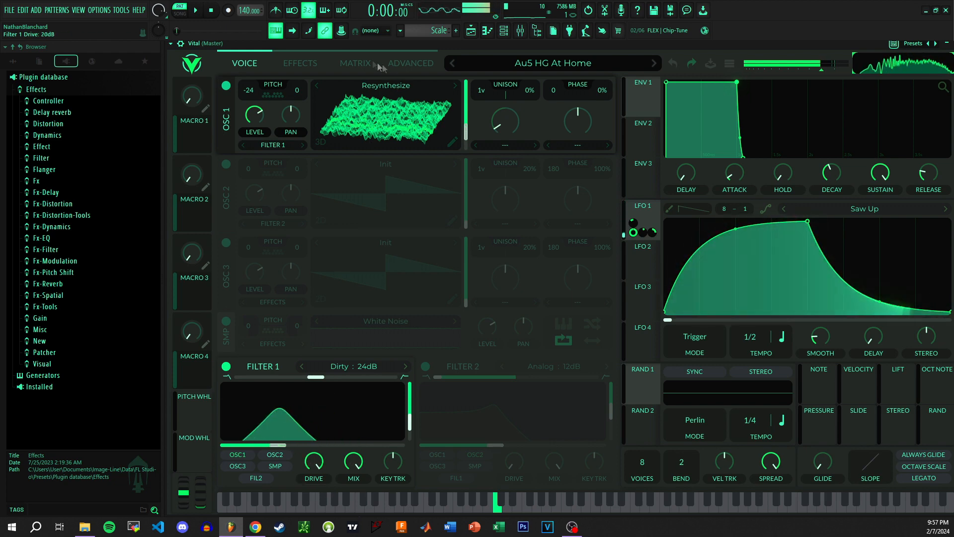
Step: Enable the phaser with its tempo set to Freeze and its offset at minimum
left_click(300, 63)
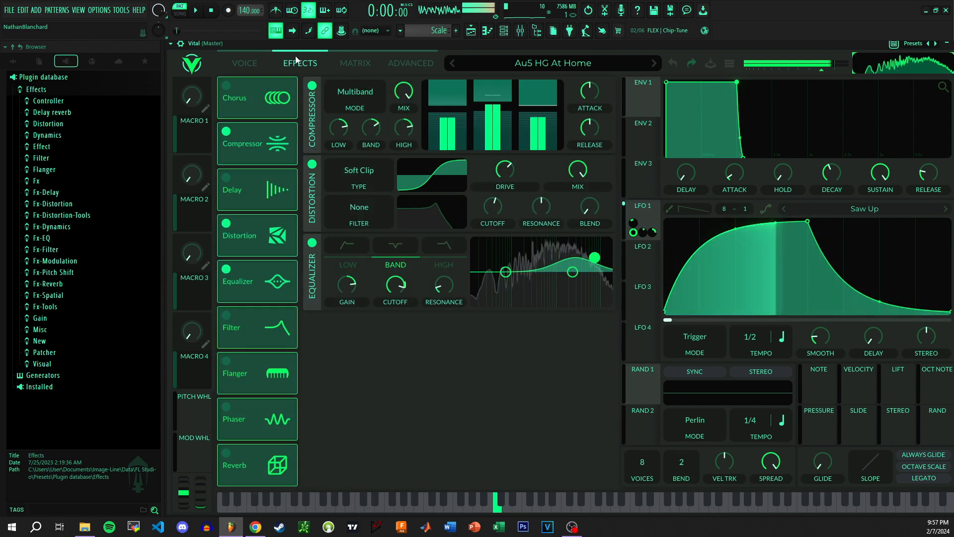
left_click(226, 407)
left_click_drag(357, 364, 368, 395)
left_click_drag(354, 346, 368, 449)
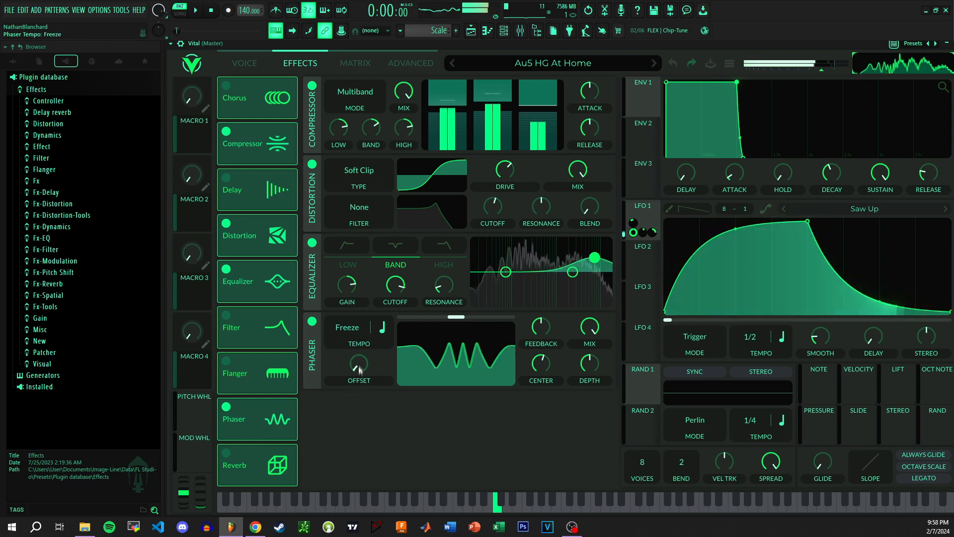
Step: Halve the phaser's mix, raise its feedback, and set its center to about 65 semitones with slight LFO 1 modulation
mouse_move(540, 364)
left_mouse_down()
mouse_move(540, 401)
mouse_move(545, 364)
left_mouse_up()
left_click_drag(589, 327, 583, 364)
mouse_move(541, 326)
left_mouse_down()
mouse_move(544, 282)
mouse_move(546, 315)
left_mouse_up()
mouse_move(543, 364)
left_mouse_down()
mouse_move(545, 356)
mouse_move(543, 373)
mouse_move(545, 358)
left_mouse_up()
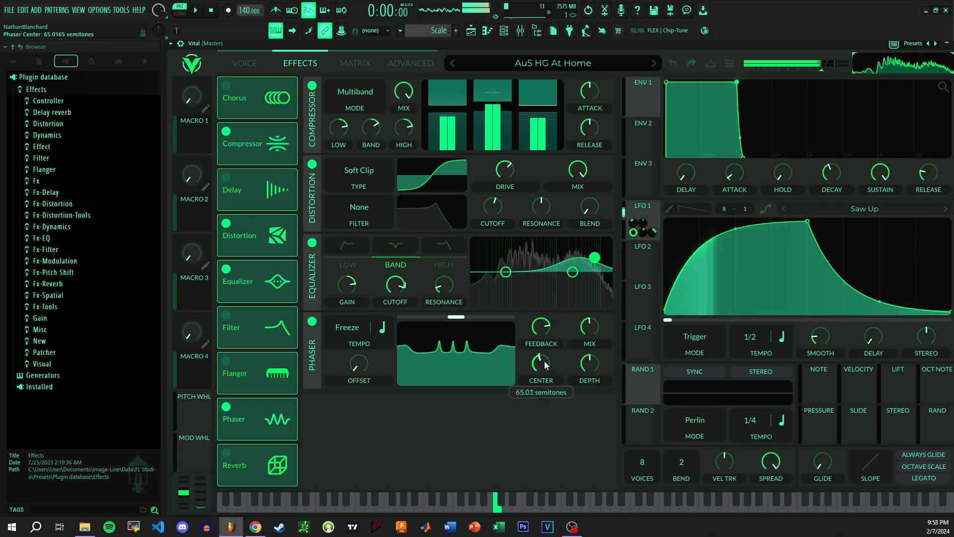
left_click_drag(549, 394, 549, 390)
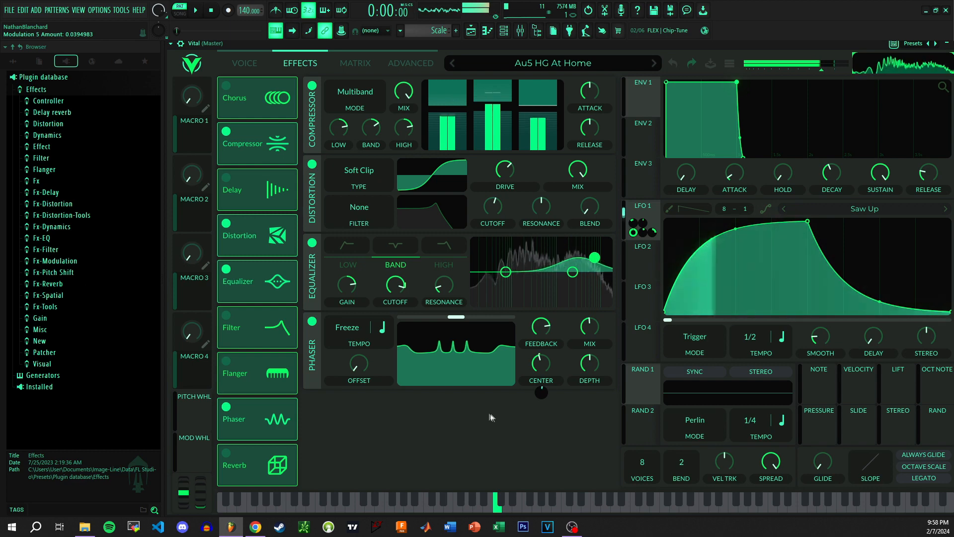
Step: Enable the flanger, move it after the phaser, and set its tempo to Freeze with minimum offset
left_click(229, 365)
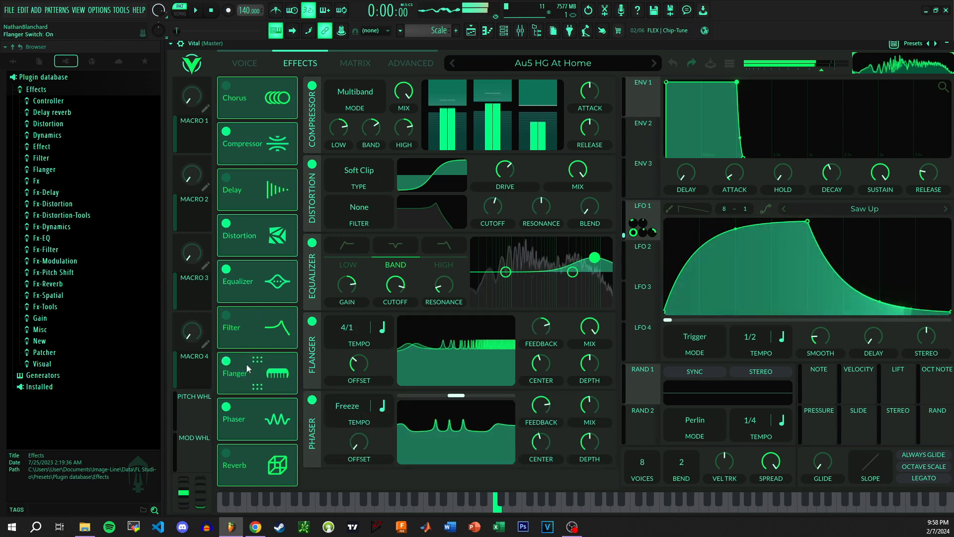
left_click_drag(241, 371, 249, 420)
left_click_drag(352, 408, 354, 488)
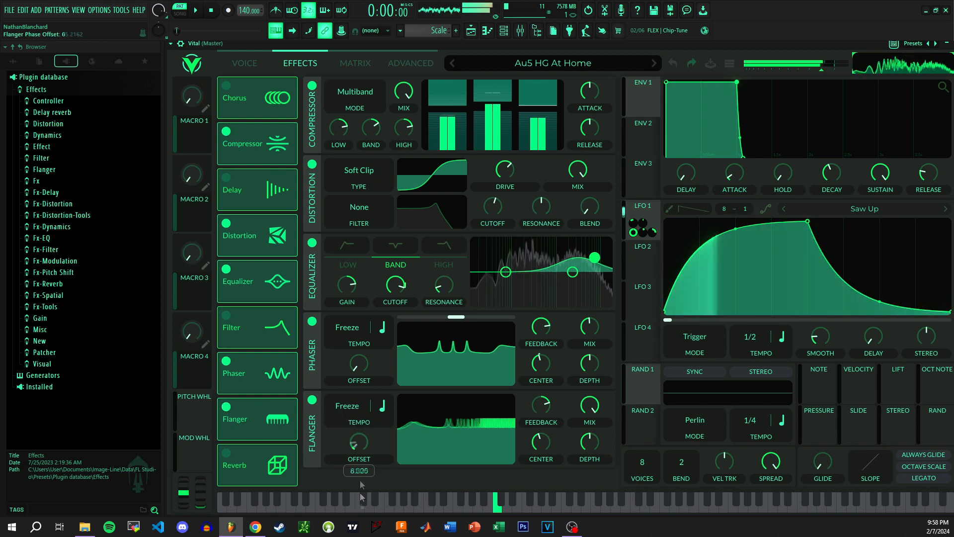
Step: Try the flanger with about -28% feedback and its center modulated by LFO 1 by about 19.55, and switch it off
left_click_drag(540, 438, 541, 444)
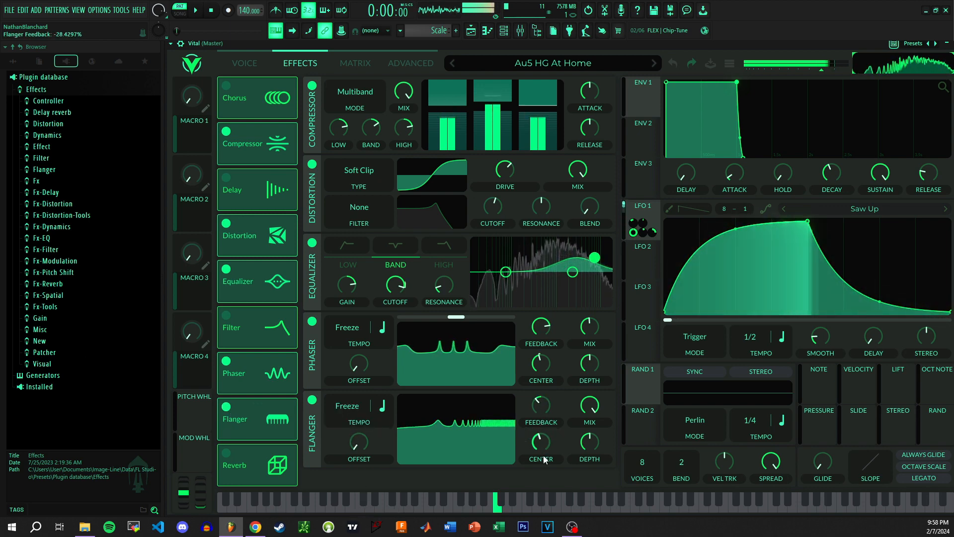
left_click_drag(644, 269, 542, 473)
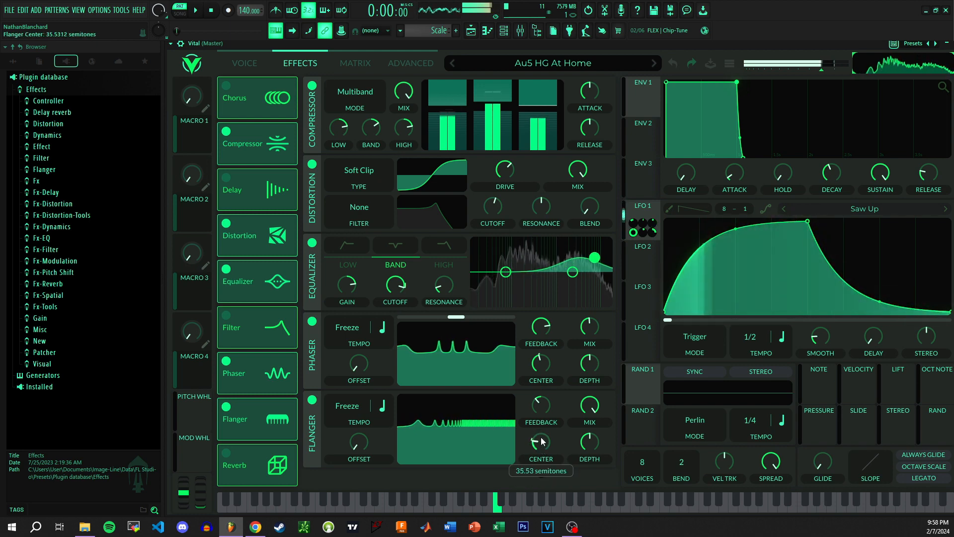
left_click_drag(542, 436, 540, 426)
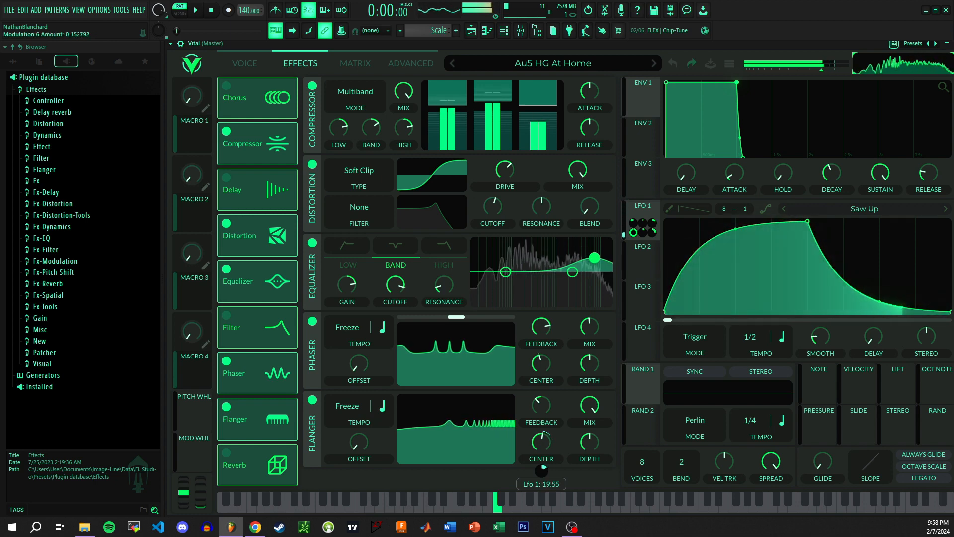
left_click_drag(543, 445, 542, 459)
left_click(226, 407)
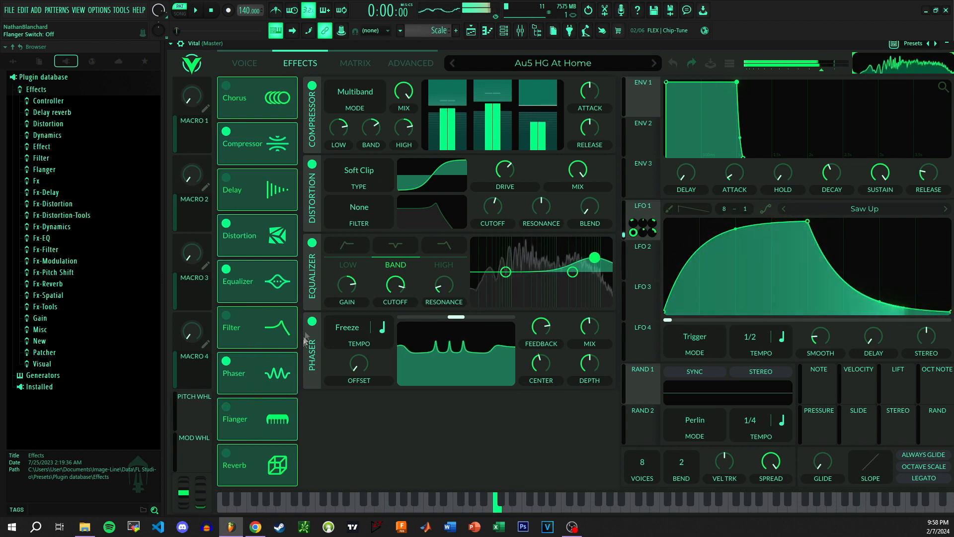
Step: Move the distortion after the phaser, set its type to Hard Clip with adjusted drive, and audition the sound
left_click_drag(256, 235, 259, 359)
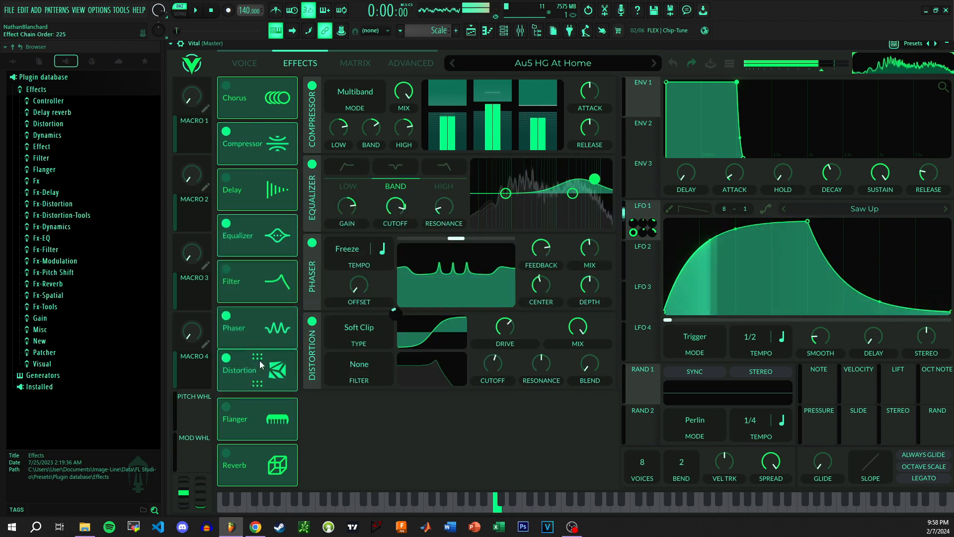
mouse_move(921, 338)
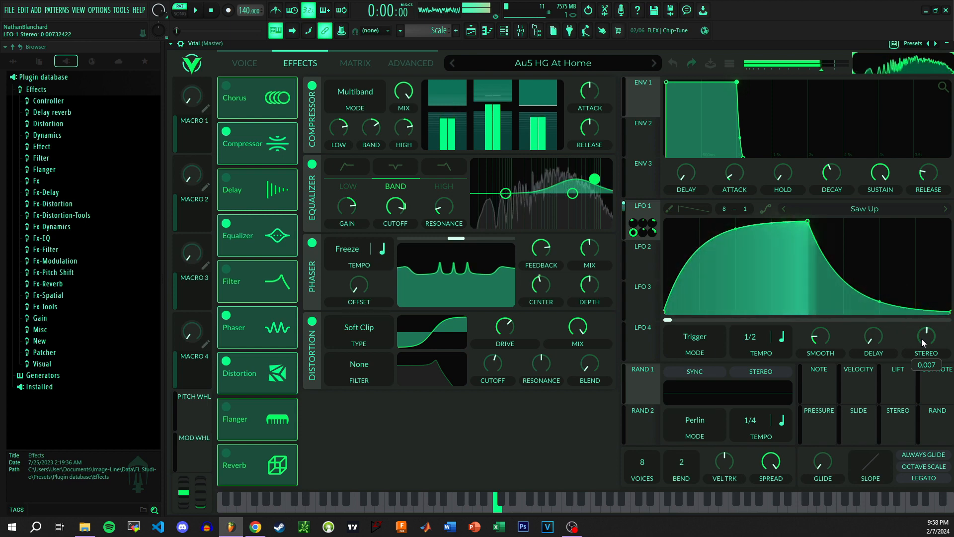
left_click(370, 330)
left_click(346, 359)
mouse_move(505, 339)
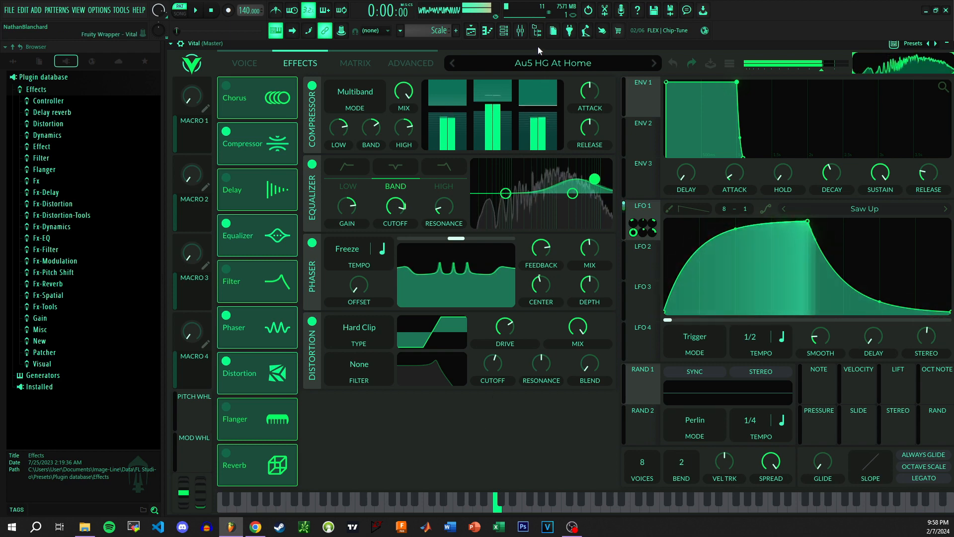
key("z")
key("z")
key("z")
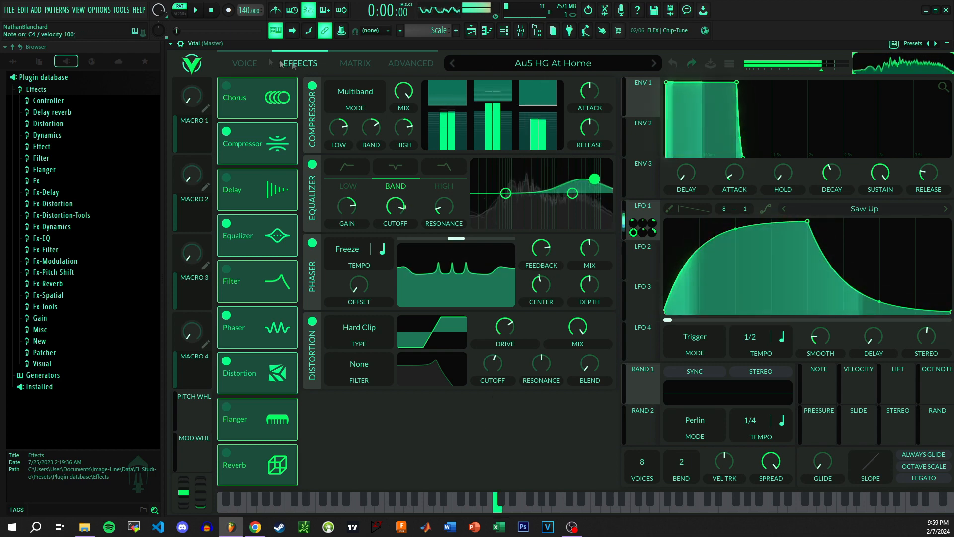
Step: Audition oscillator 1 while moving its wave frame to about 72, and cut the equalizer's low band slightly
left_click(247, 63)
key("z")
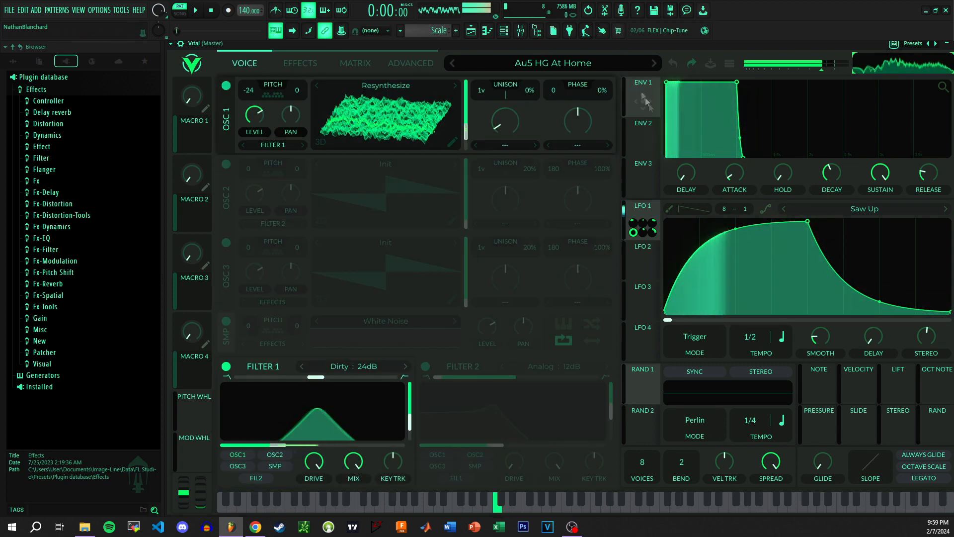
mouse_move(467, 145)
left_mouse_down()
mouse_move(470, 115)
mouse_move(468, 138)
left_mouse_up()
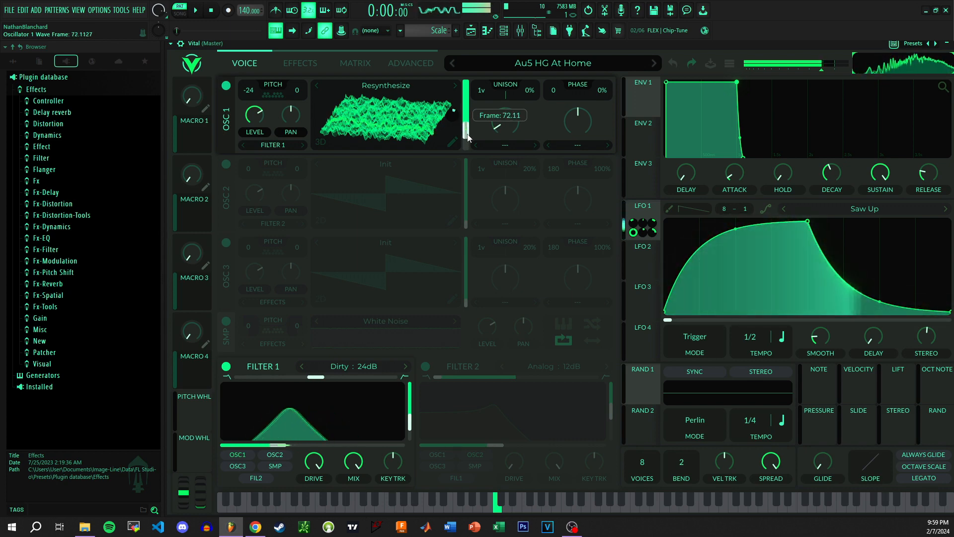
left_click(300, 62)
mouse_move(506, 197)
left_mouse_down()
mouse_move(516, 201)
mouse_move(500, 209)
left_mouse_up()
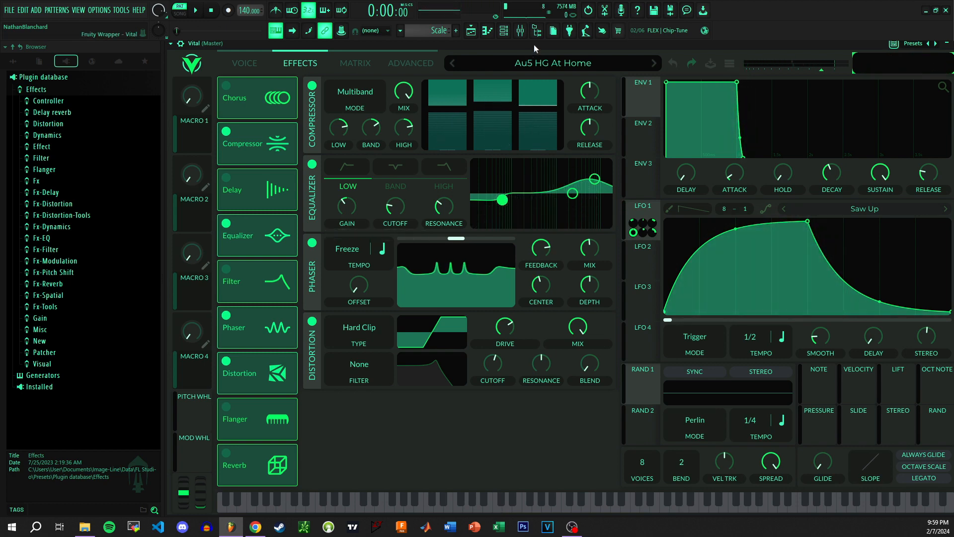
Step: Audition the processed bass patch by playing the same note three times, and return to the oscillator view
key("z")
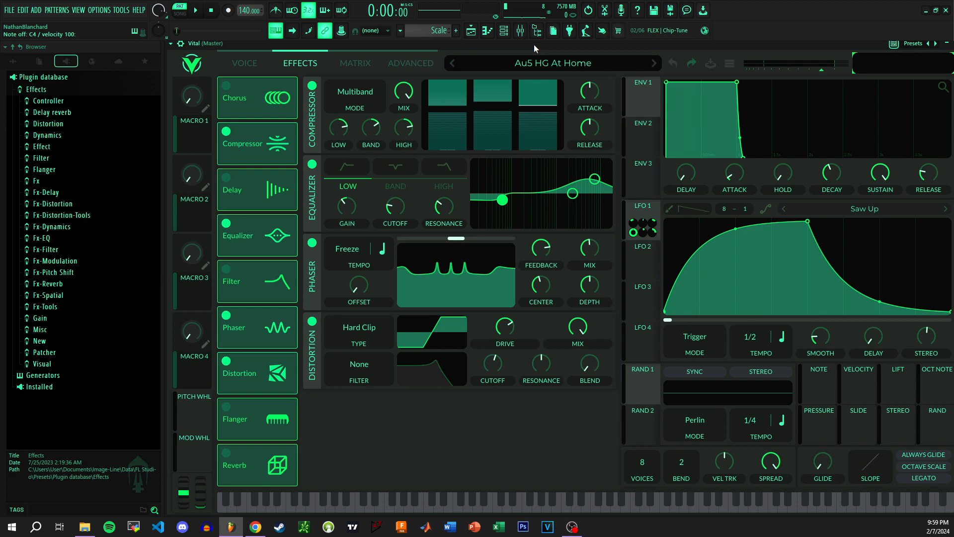
key("z")
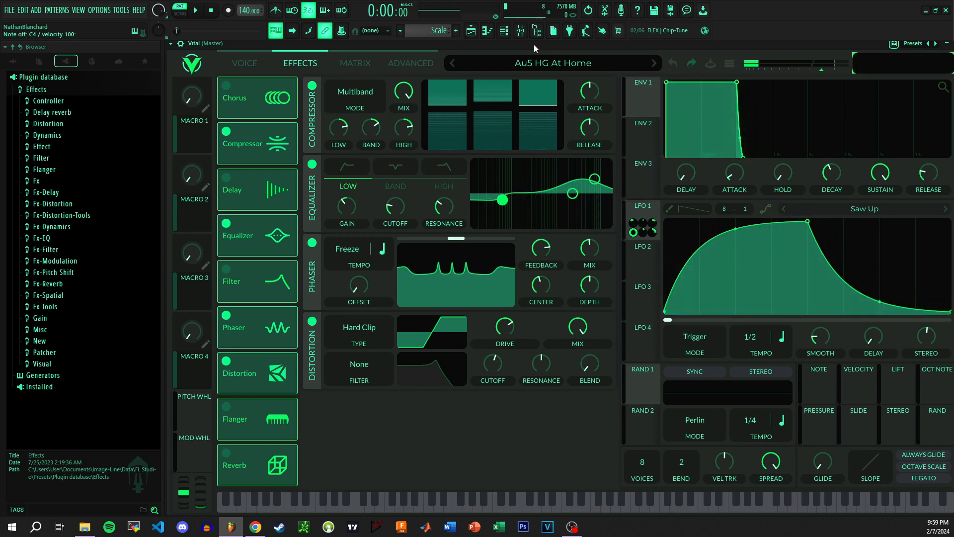
key("z")
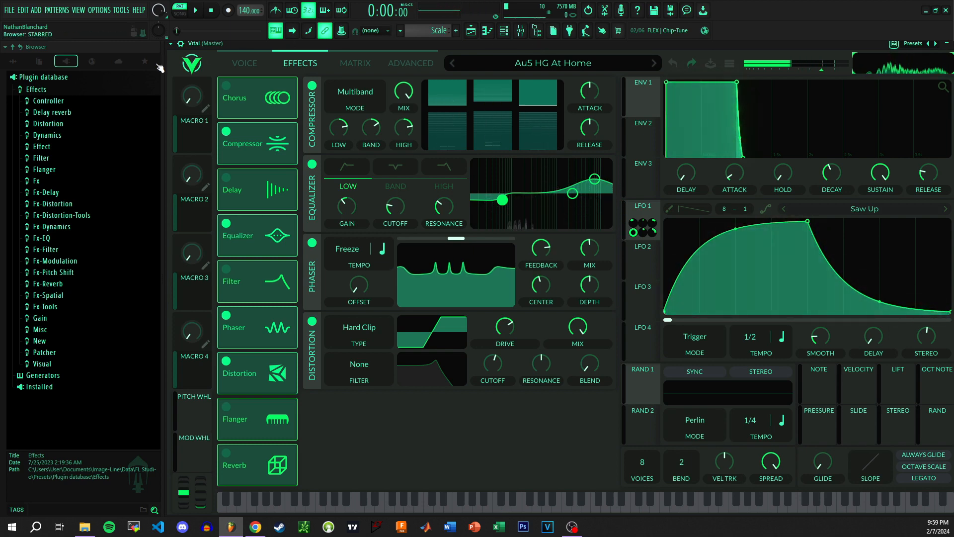
left_click(263, 60)
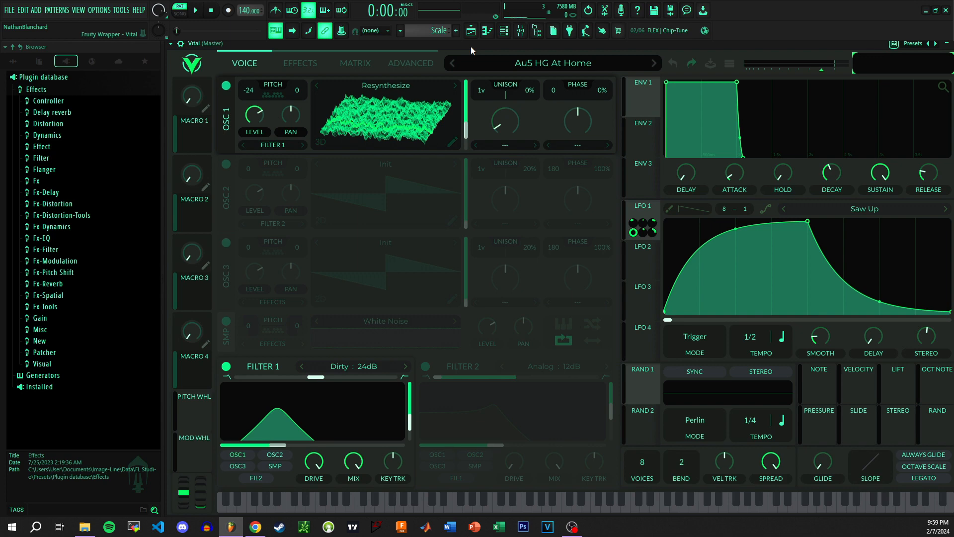
left_click_drag(470, 48, 469, 52)
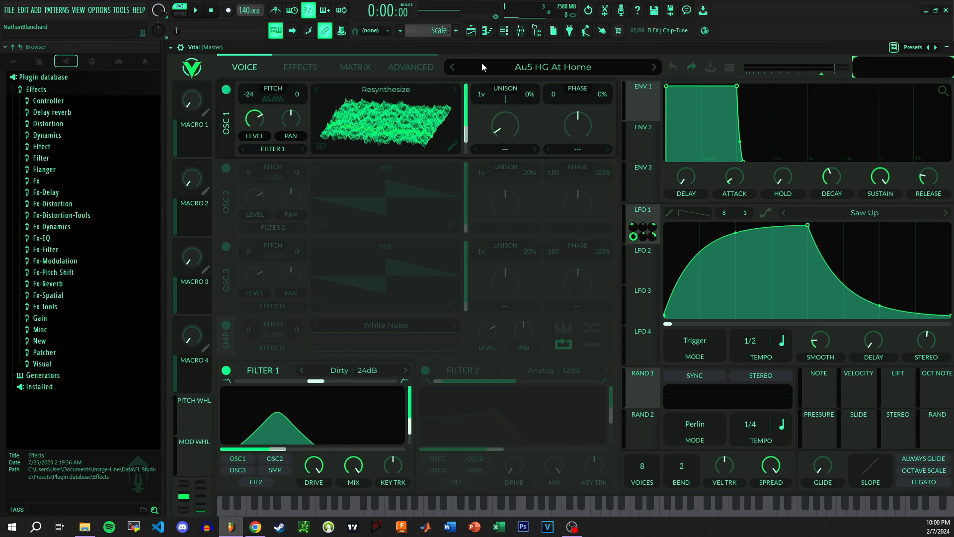
Step: Look through the User wavetables offered for oscillator 1 without loading one
left_click(409, 92)
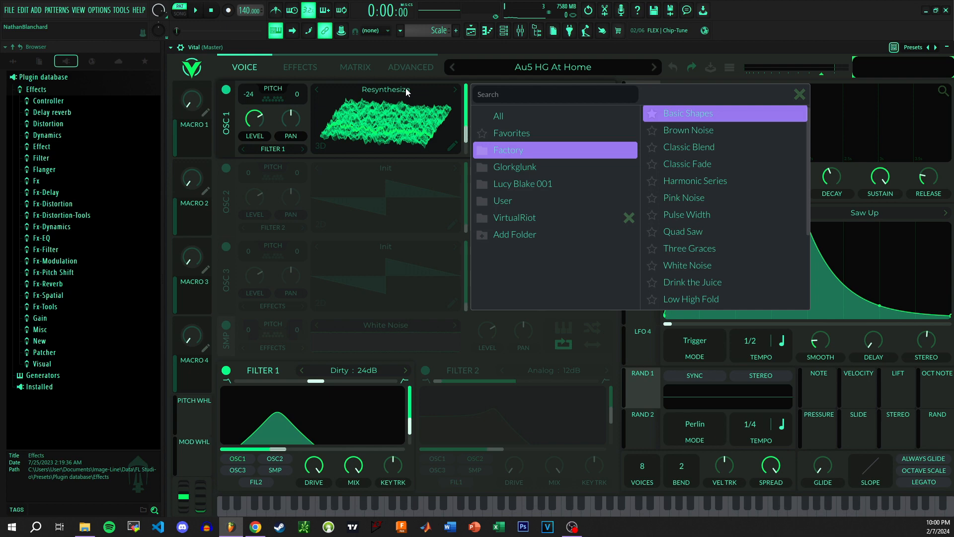
left_click(532, 201)
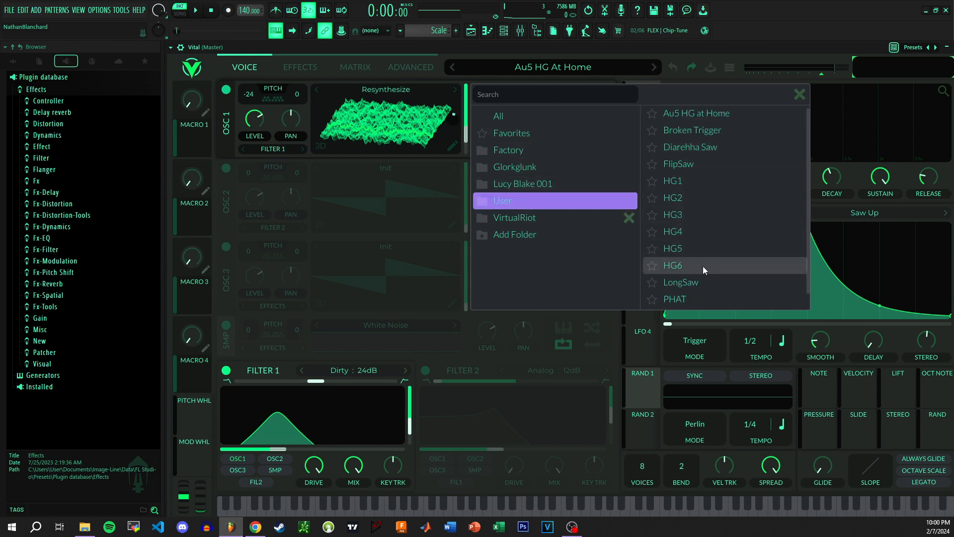
scroll(710, 188, "up", 1)
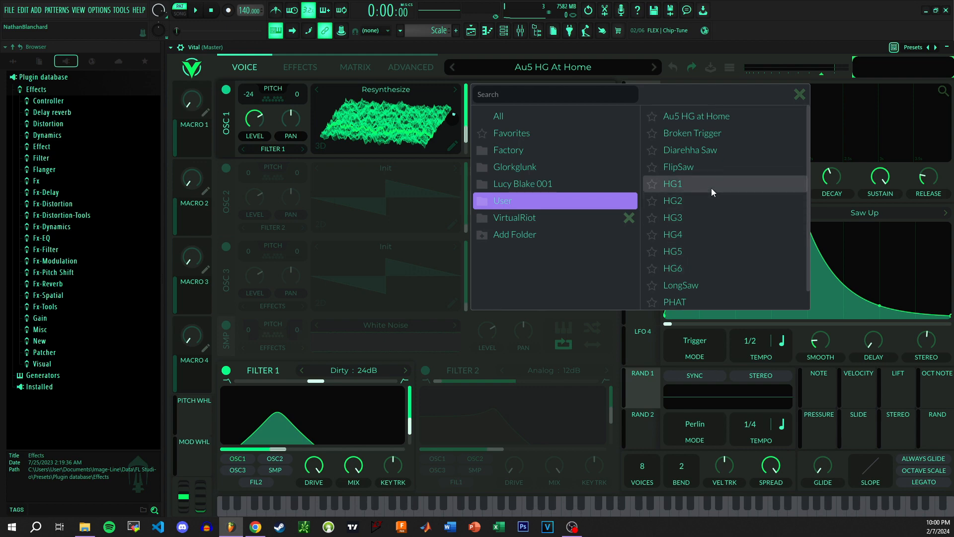
left_click(798, 94)
Step: View the preset browser and the advanced settings, and return to the oscillator view
left_click(579, 66)
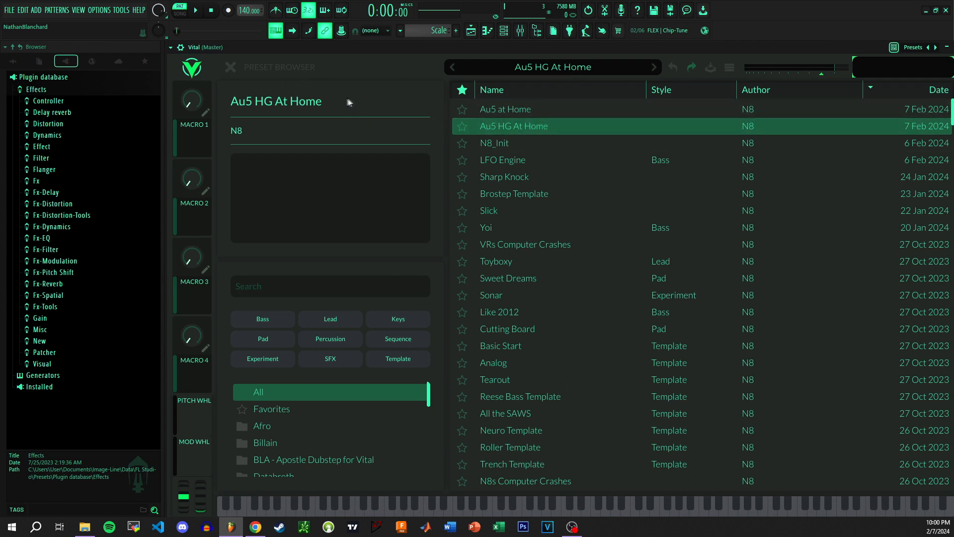
left_click(230, 66)
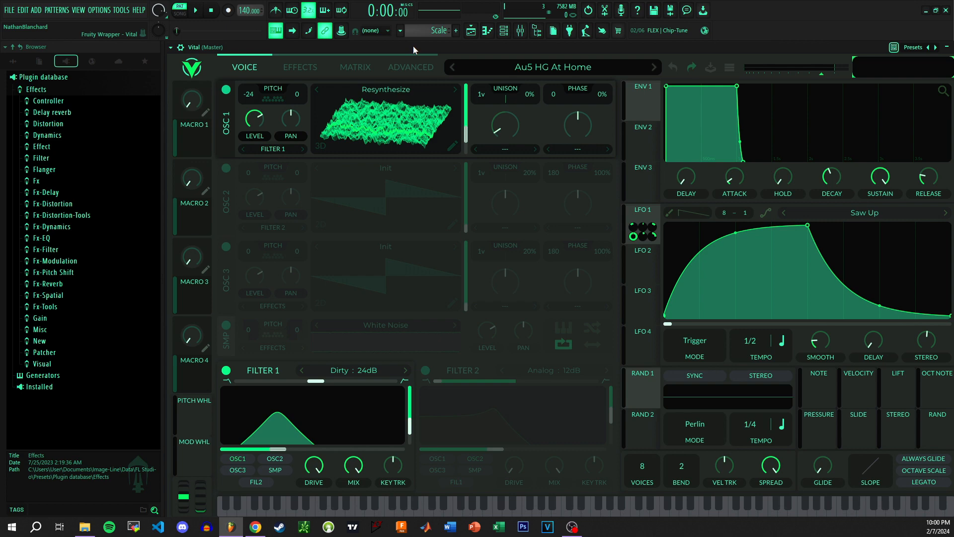
left_click(394, 69)
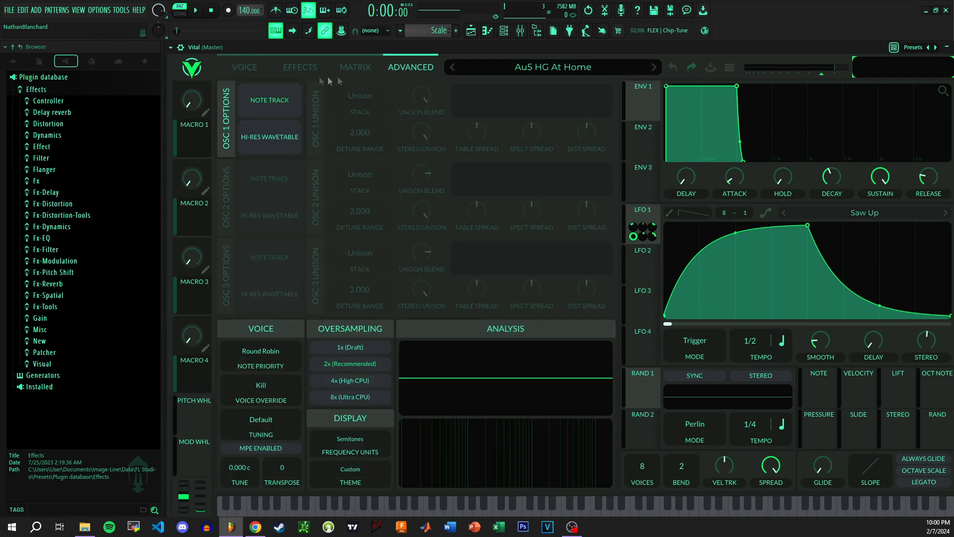
left_click(246, 68)
Step: Close the synth, show the channel rack, and open the recent project HG_Demo.flp
left_click_drag(764, 49, 733, 46)
key("F6")
left_click(926, 47)
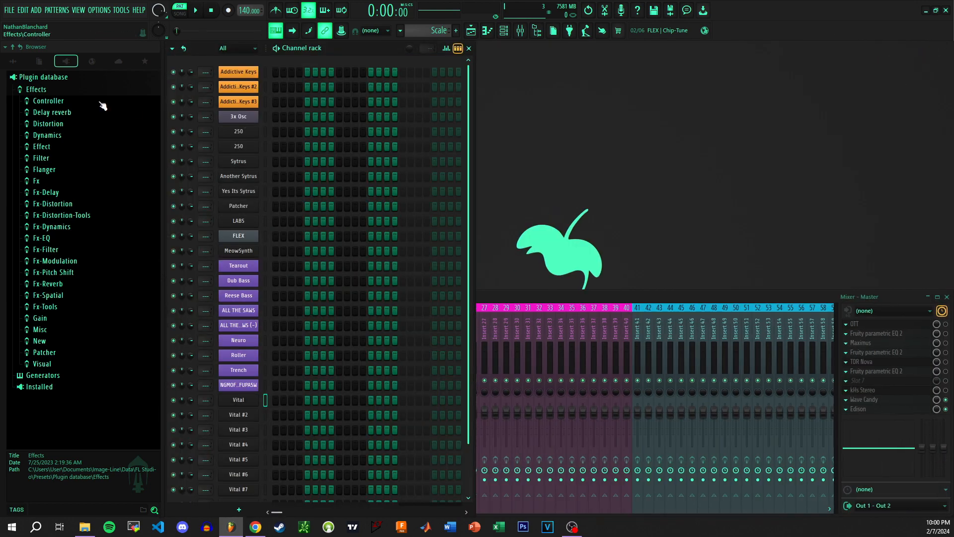
left_click(11, 10)
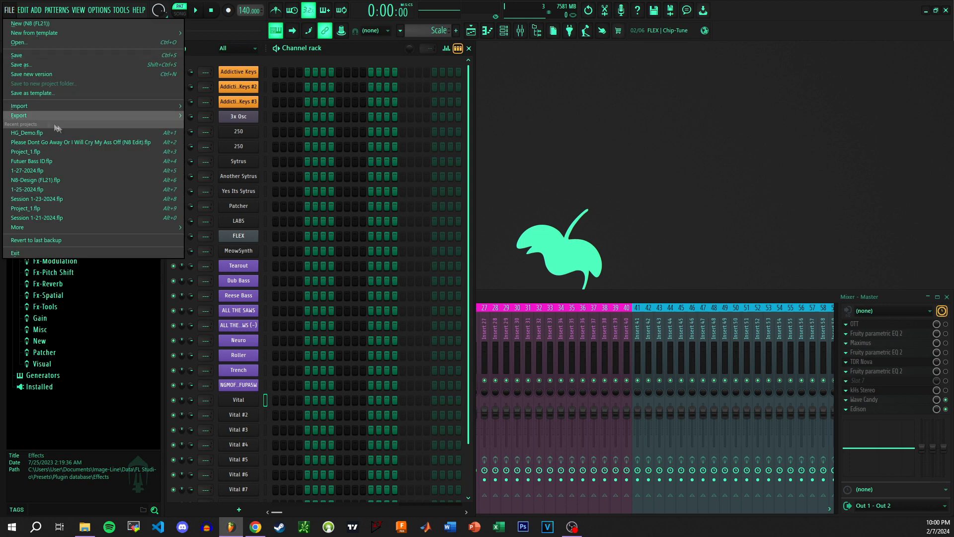
left_click(58, 133)
left_click(489, 294)
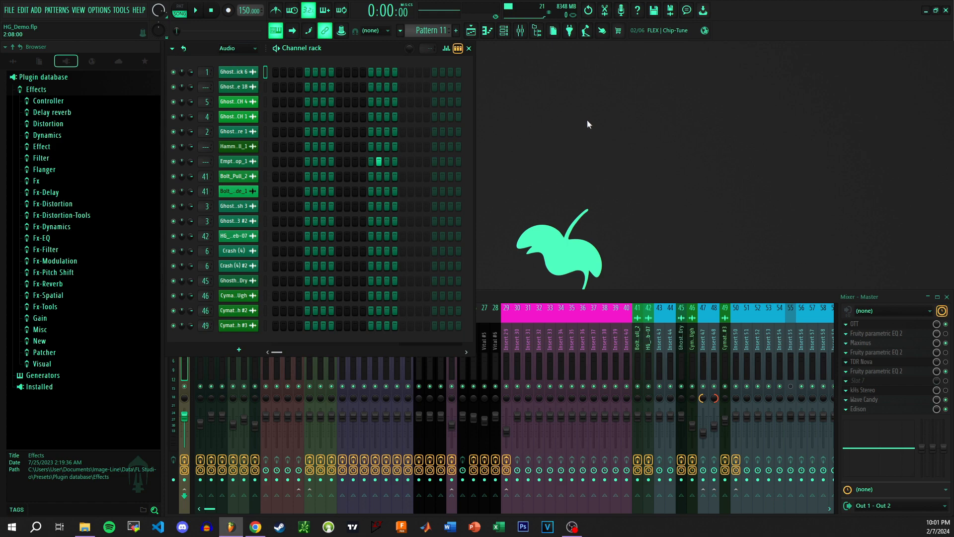
Step: Play the HG_Demo arrangement from the start with the whole playlist in view
key("F5")
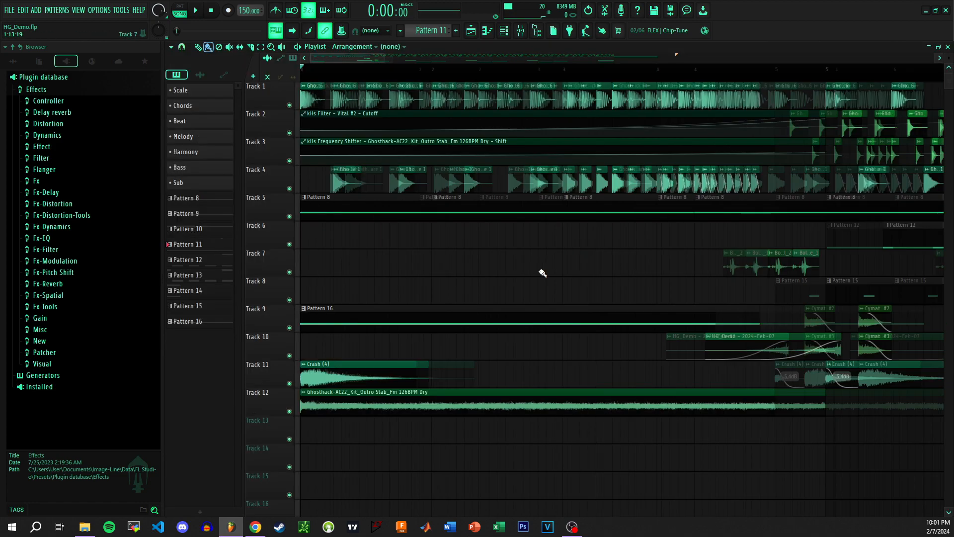
scroll(542, 273, "down", 6)
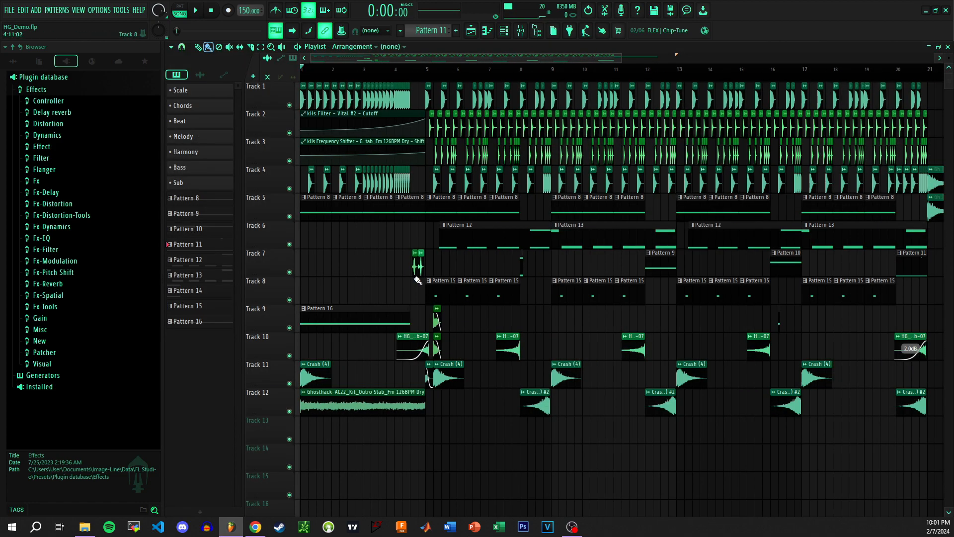
key("F9")
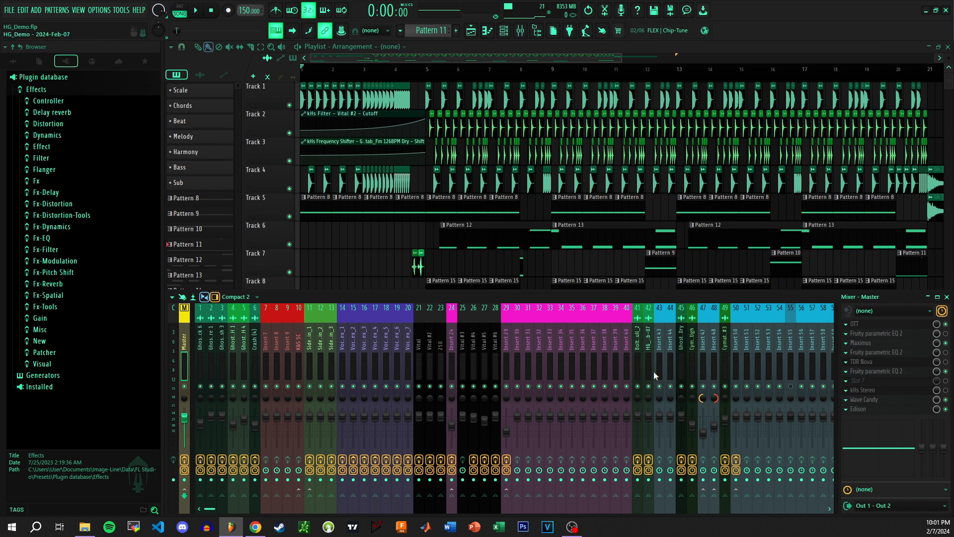
key("space")
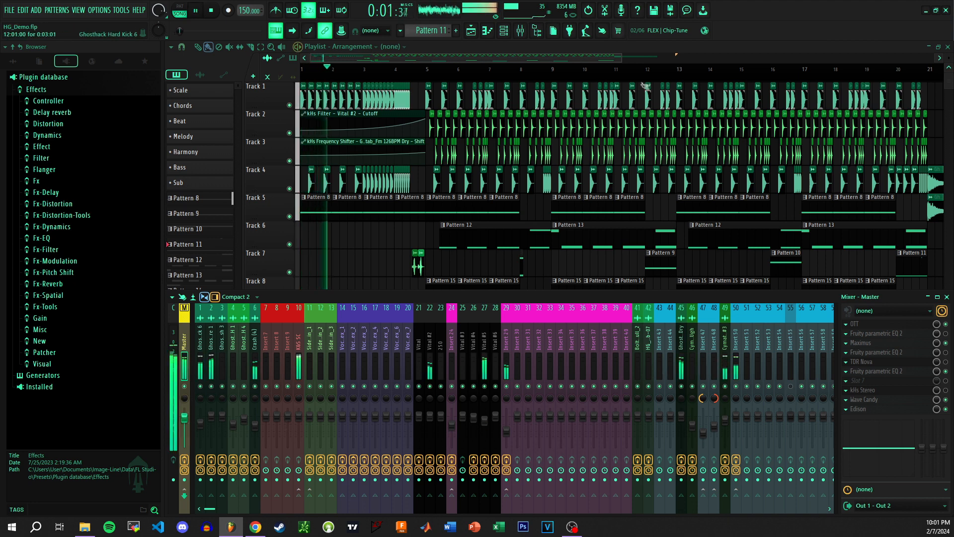
key("F9")
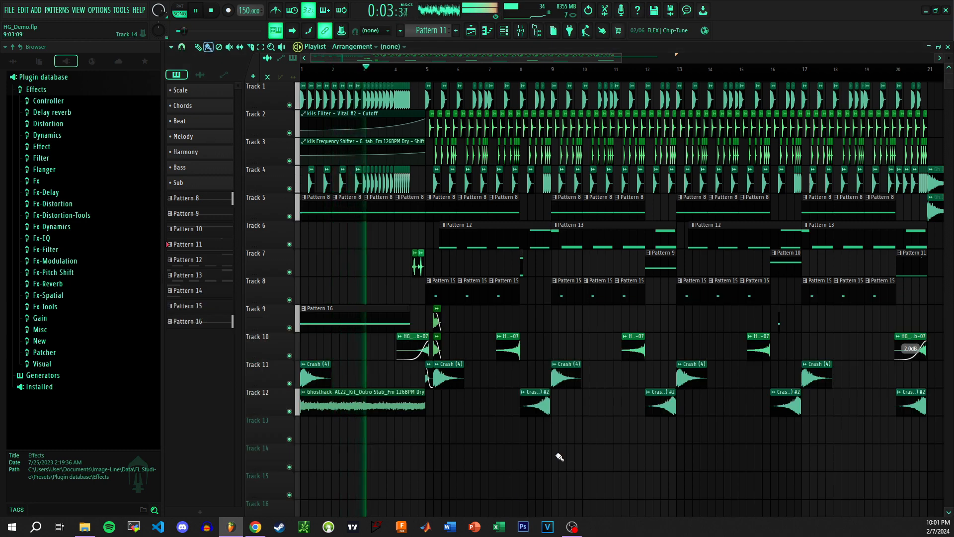
scroll(559, 456, "down", 5)
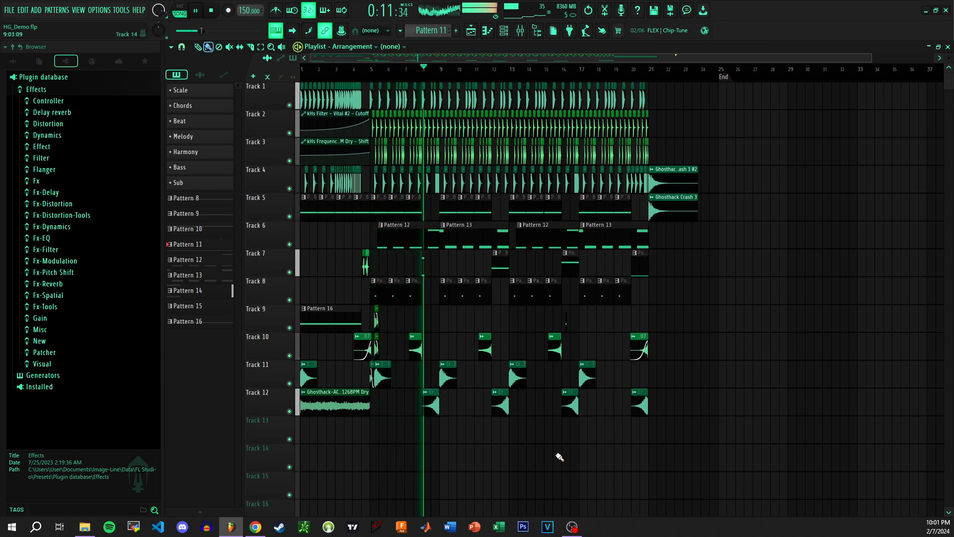
Step: Show the mixer and channel rack, and filter the channels to the Synths group
key("F9")
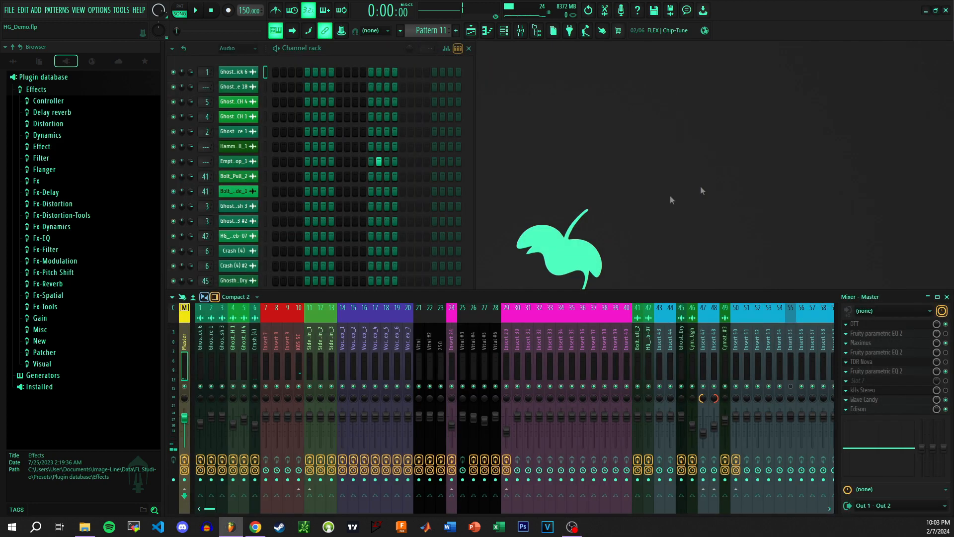
left_click(323, 50)
left_click(247, 49)
left_click(237, 92)
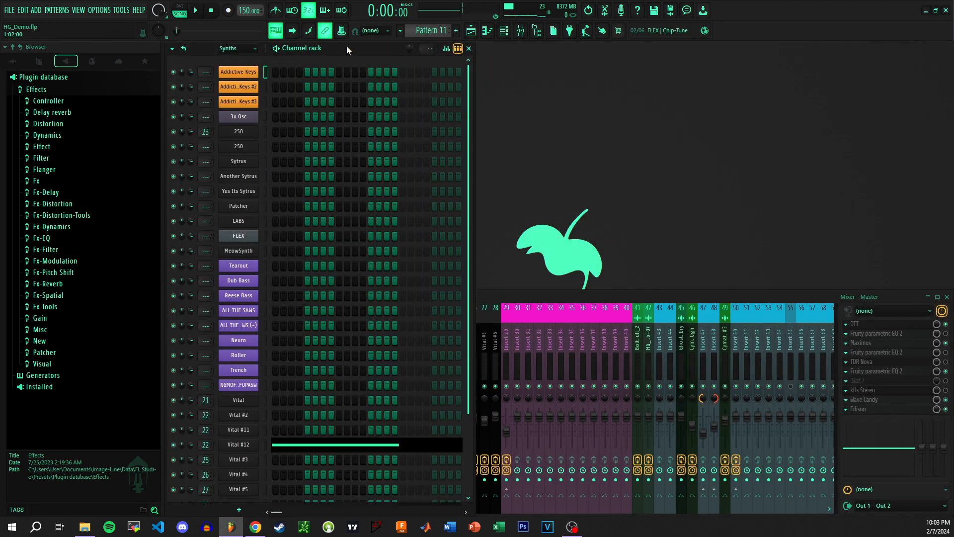
Step: Inspect the wavetable and modulation settings of the Vital #2, Vital #11 and Vital #12 channels one after another
scroll(318, 278, "down", 4)
left_click(242, 359)
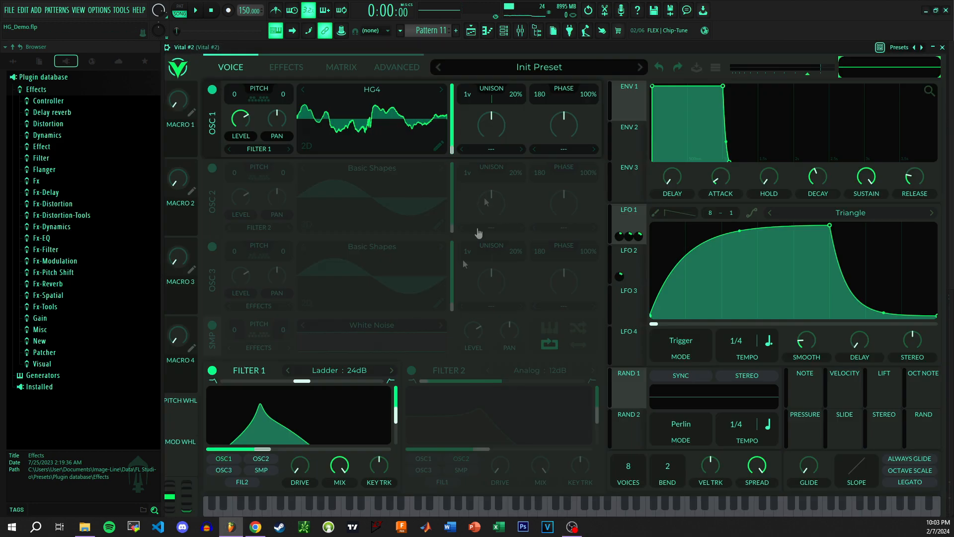
left_click(942, 48)
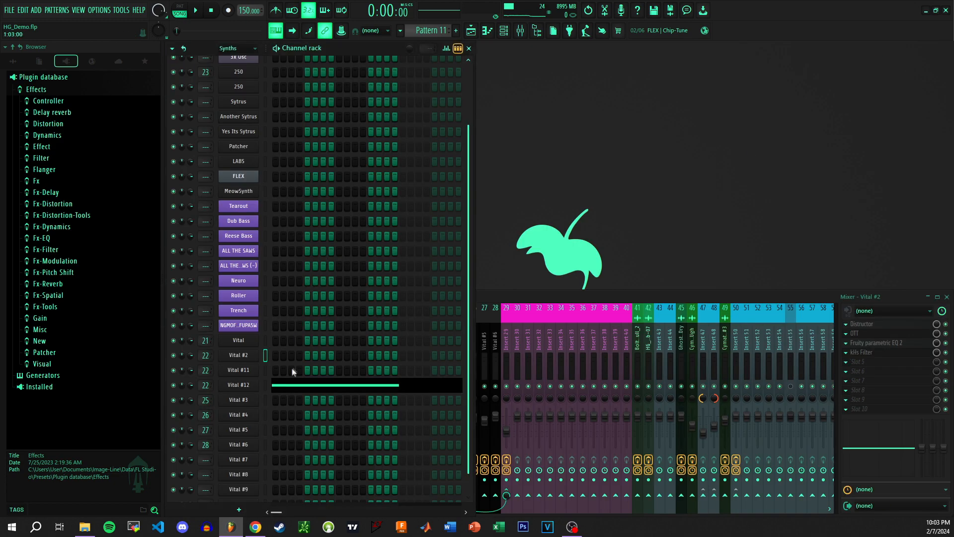
left_click(243, 371)
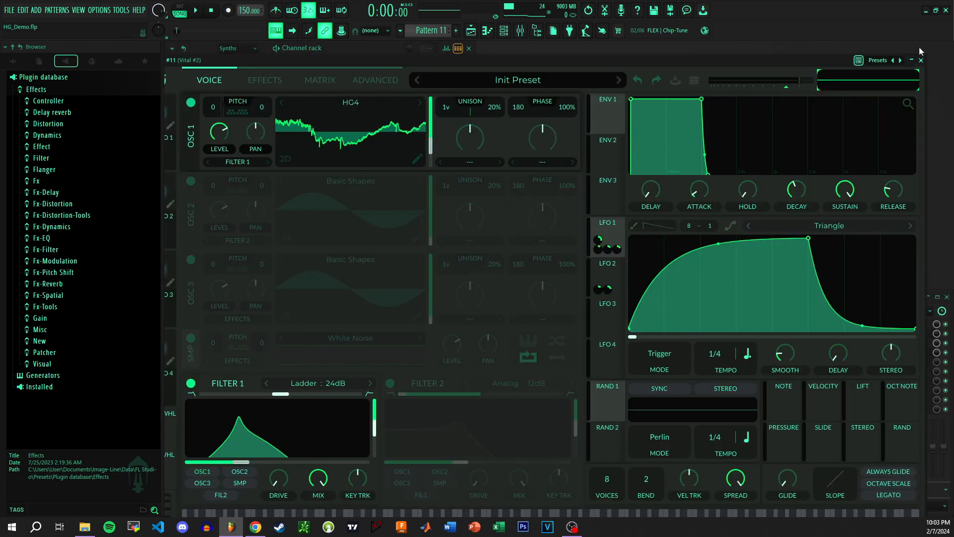
left_click(921, 60)
left_click(243, 382)
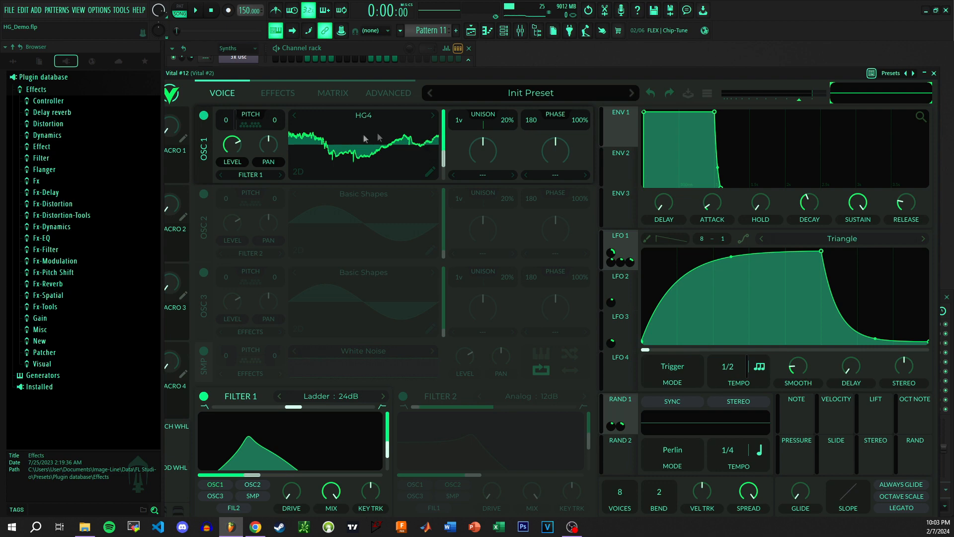
left_click(933, 73)
Step: Inspect the oscillator, filter and LFO settings of the Vital #3, #4, #5 and #6 channels one after another
left_click(238, 404)
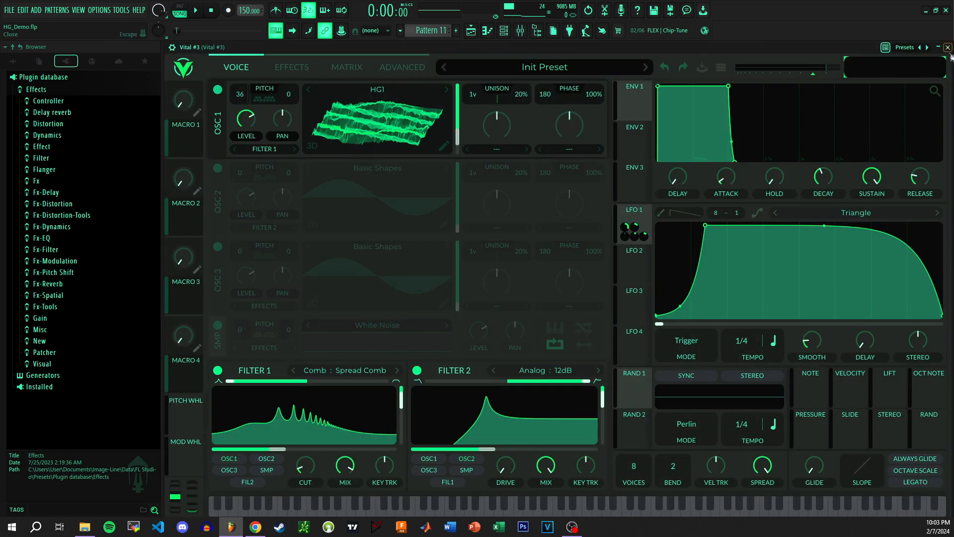
left_click(948, 48)
left_click(240, 418)
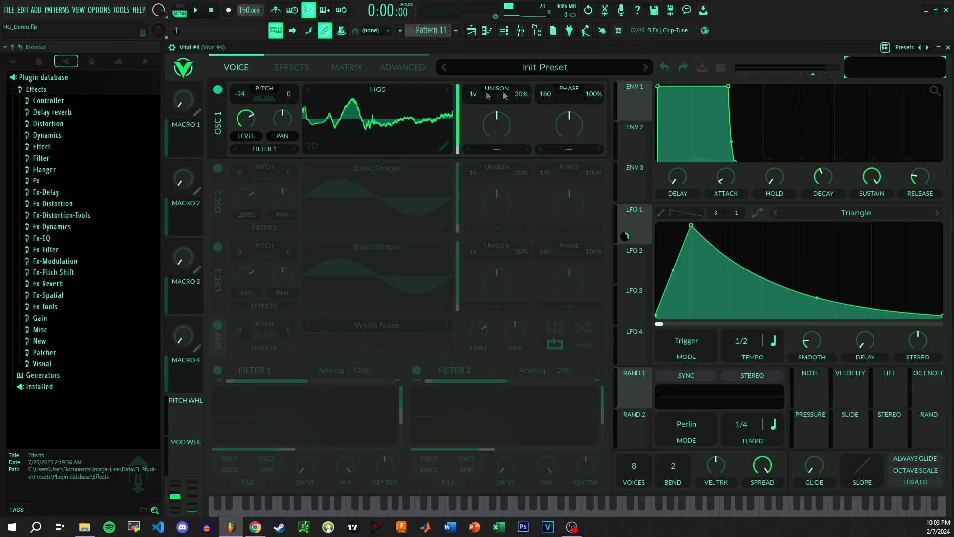
left_click(947, 47)
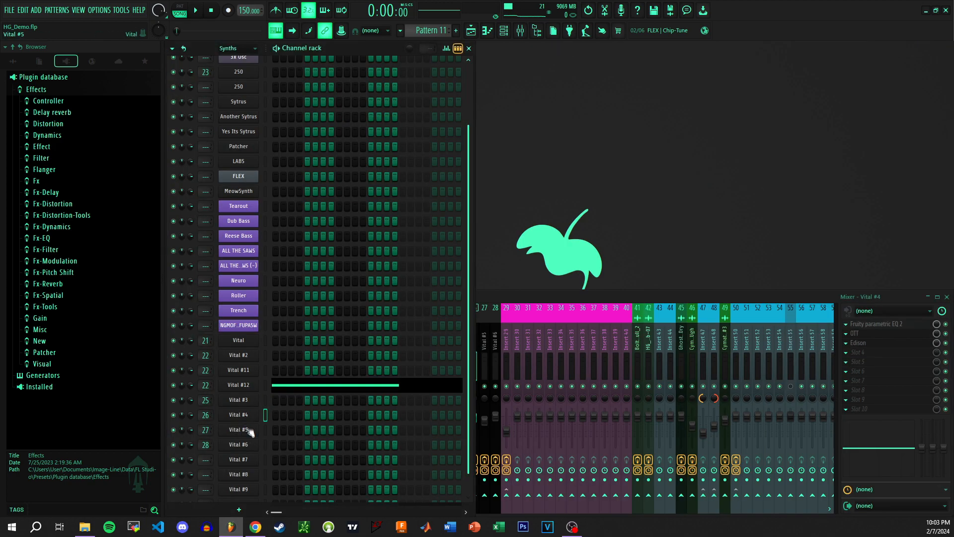
left_click(241, 429)
left_click(901, 53)
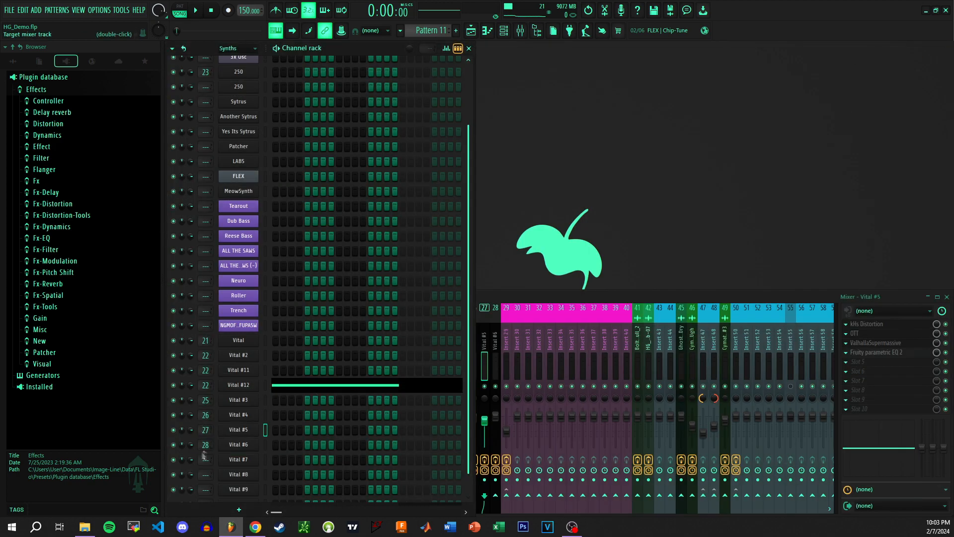
left_click(241, 445)
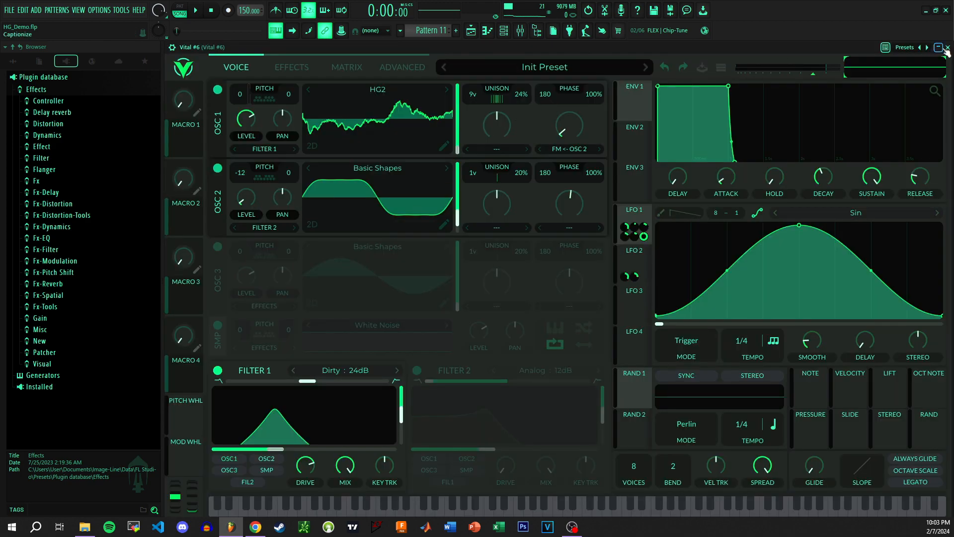
left_click(947, 48)
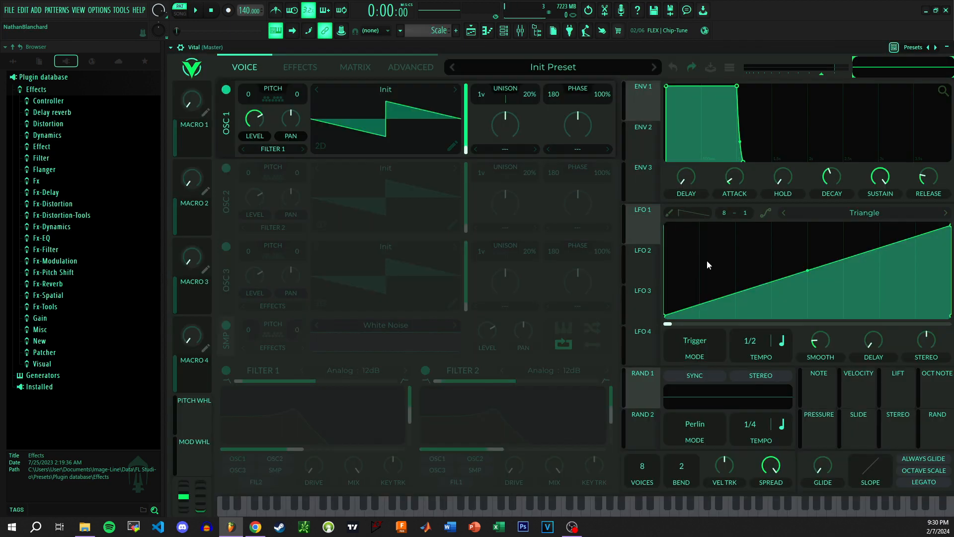
Step: Load the preset Au5 at Home over the Init Preset and view its voice settings
left_click(572, 68)
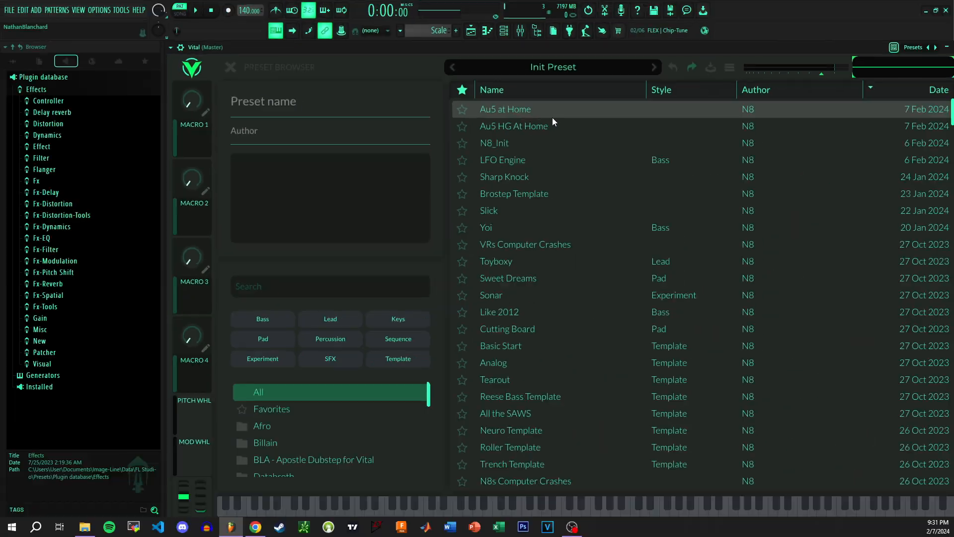
left_click(898, 223)
left_click(233, 69)
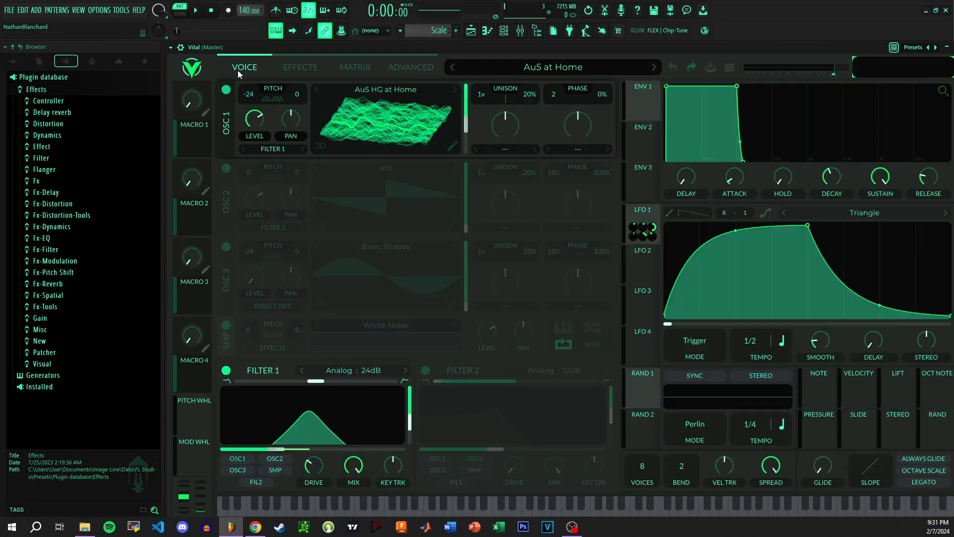
Step: Load the preset Au5 HG At Home and return to its oscillator view
left_click(482, 70)
left_click(535, 127)
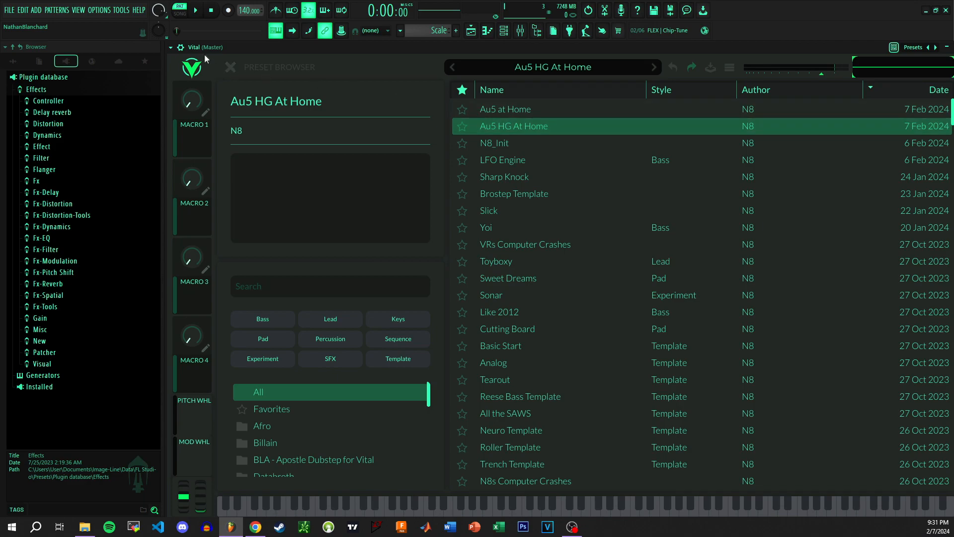
left_click(231, 64)
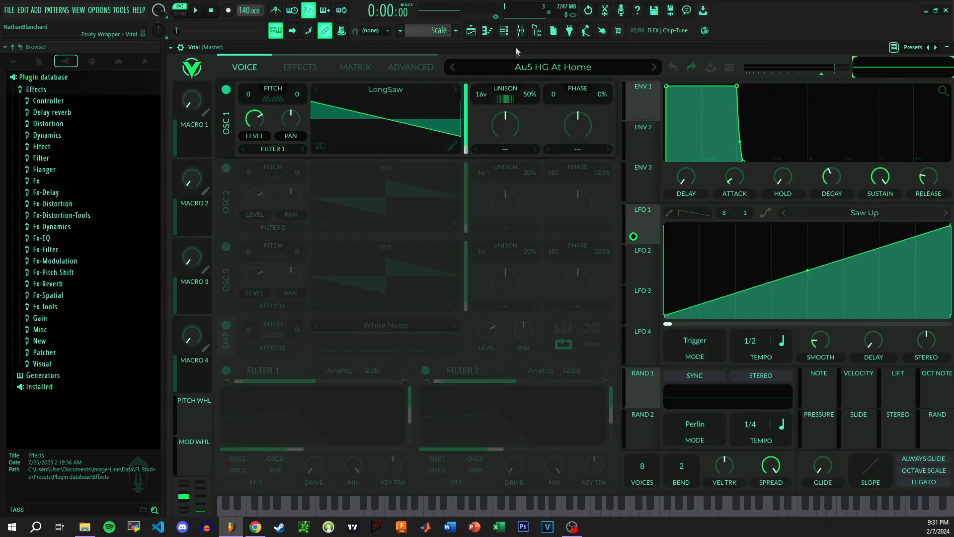